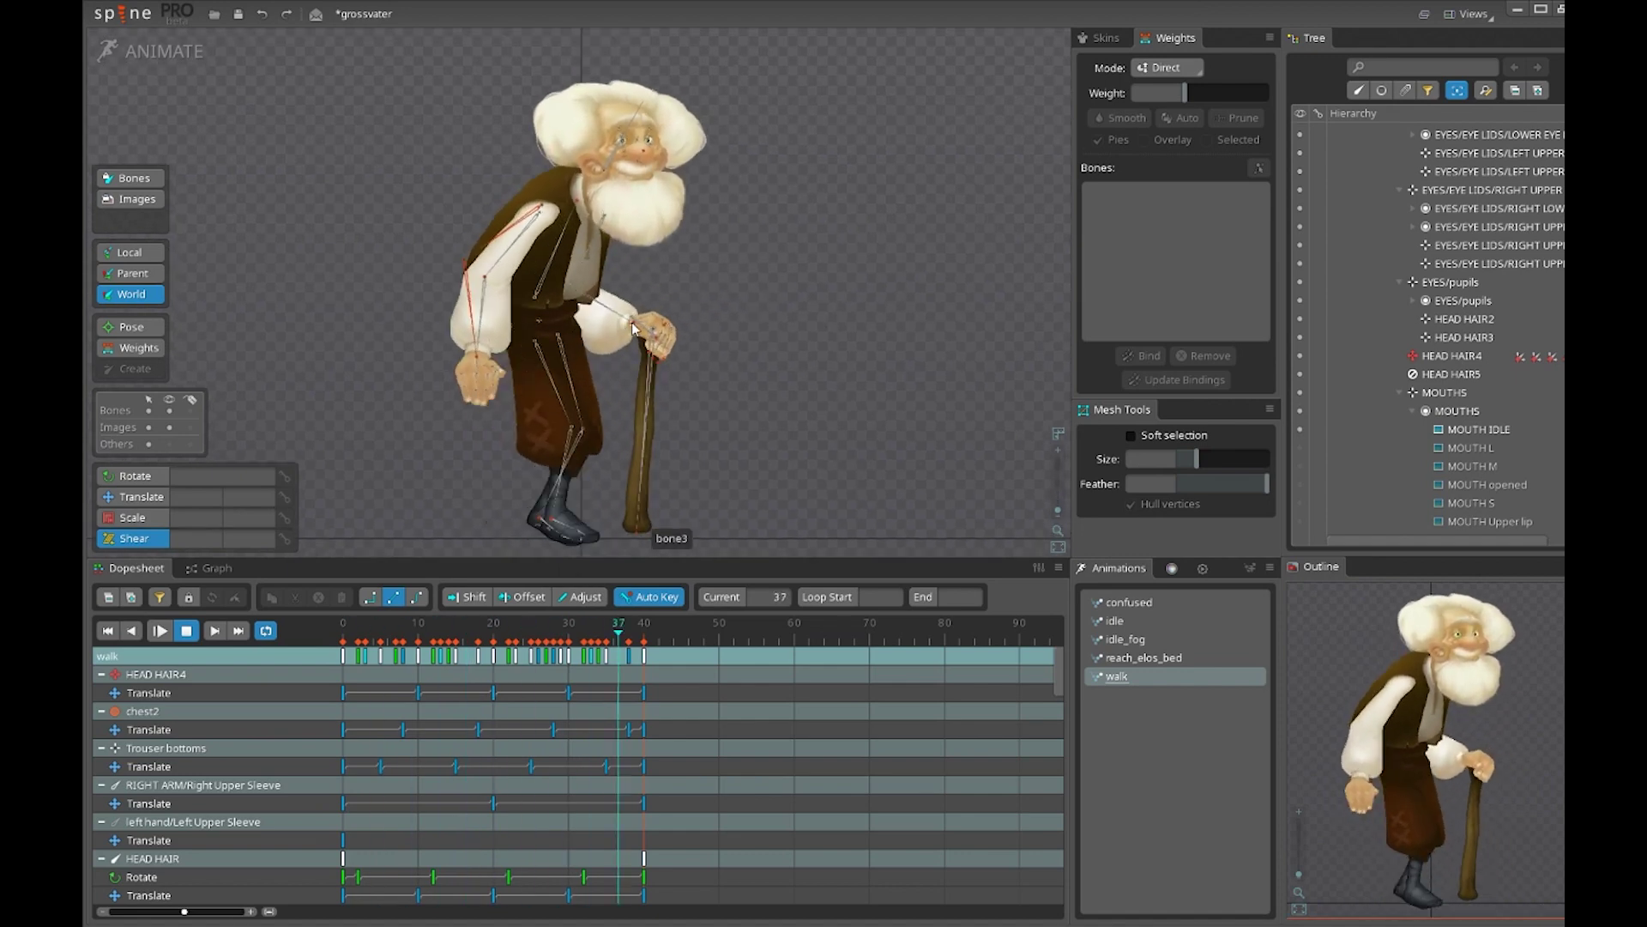
Stop the walk animation's playback and select the Stick bone to inspect the cane and the hand holding it
scroll(794, 316, "up", 3)
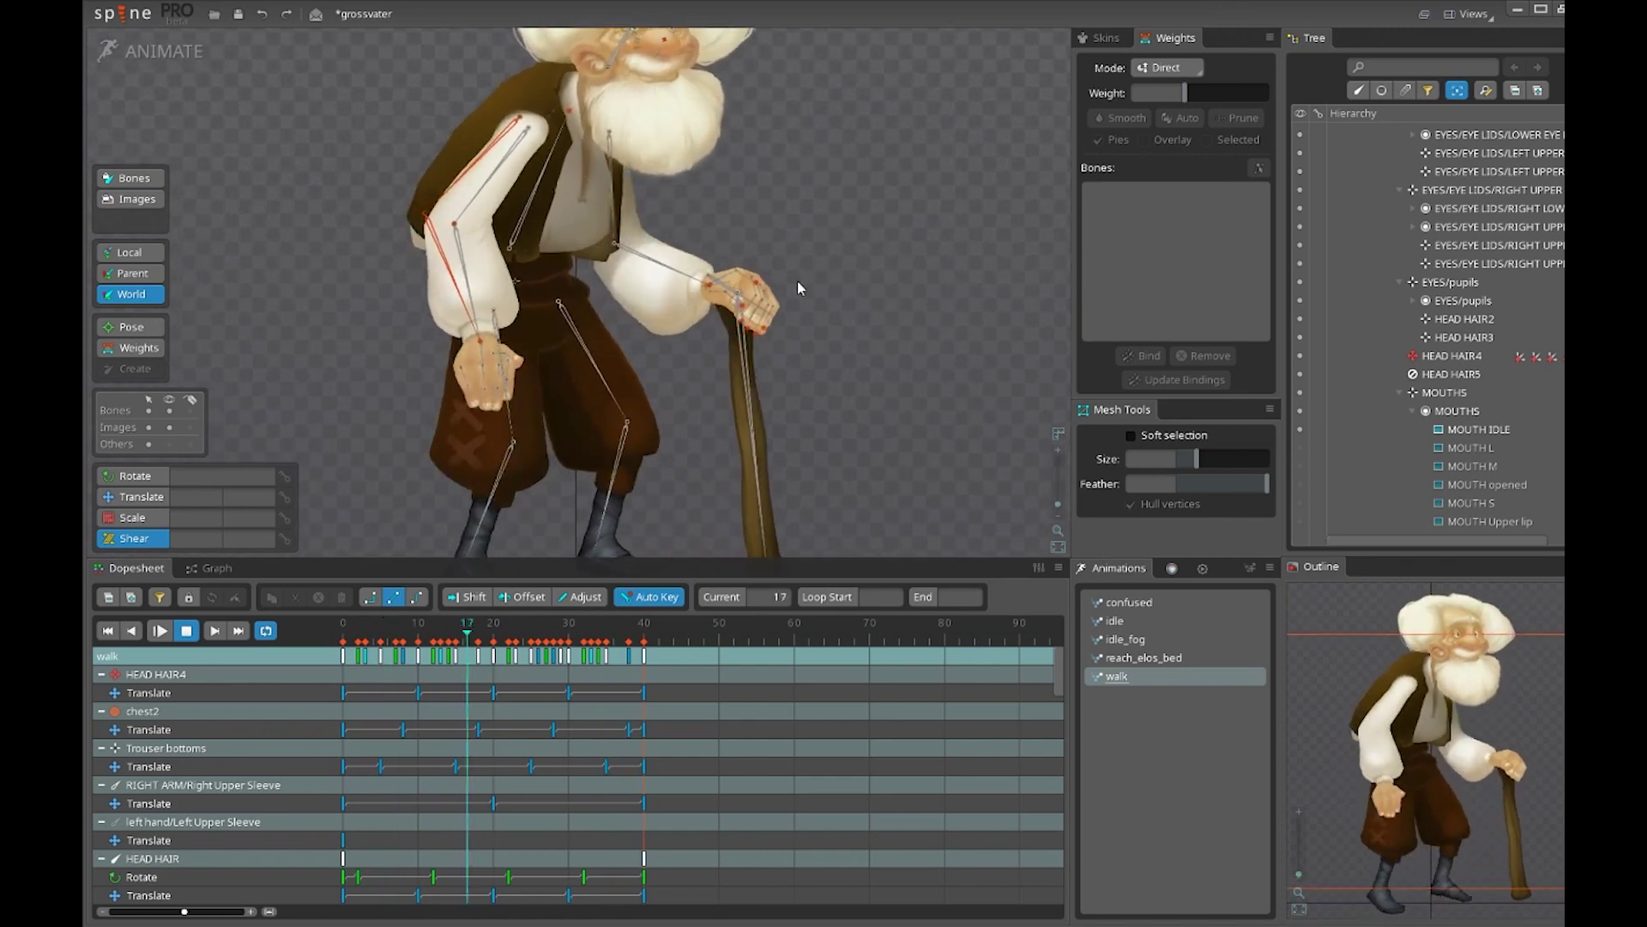
left_click_drag(755, 412, 705, 348)
left_click(708, 383)
scroll(705, 348, "down", 1)
mouse_move(805, 348)
left_mouse_down()
mouse_move(786, 331)
mouse_move(807, 369)
left_mouse_up()
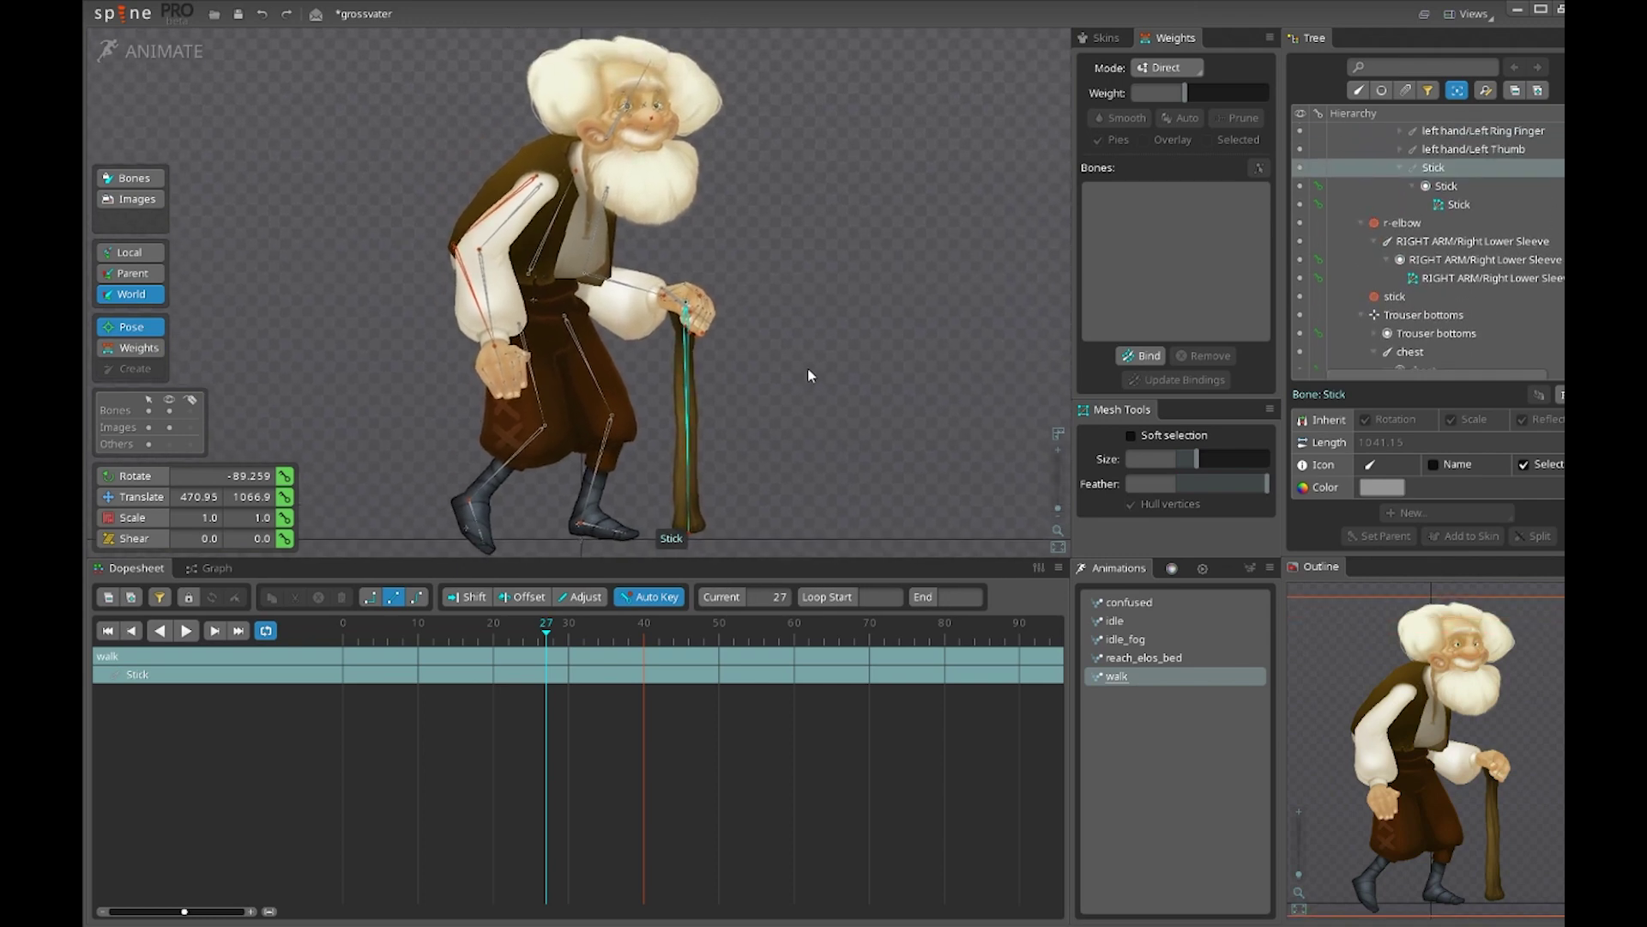
scroll(695, 427, "up", 2)
scroll(721, 386, "down", 2)
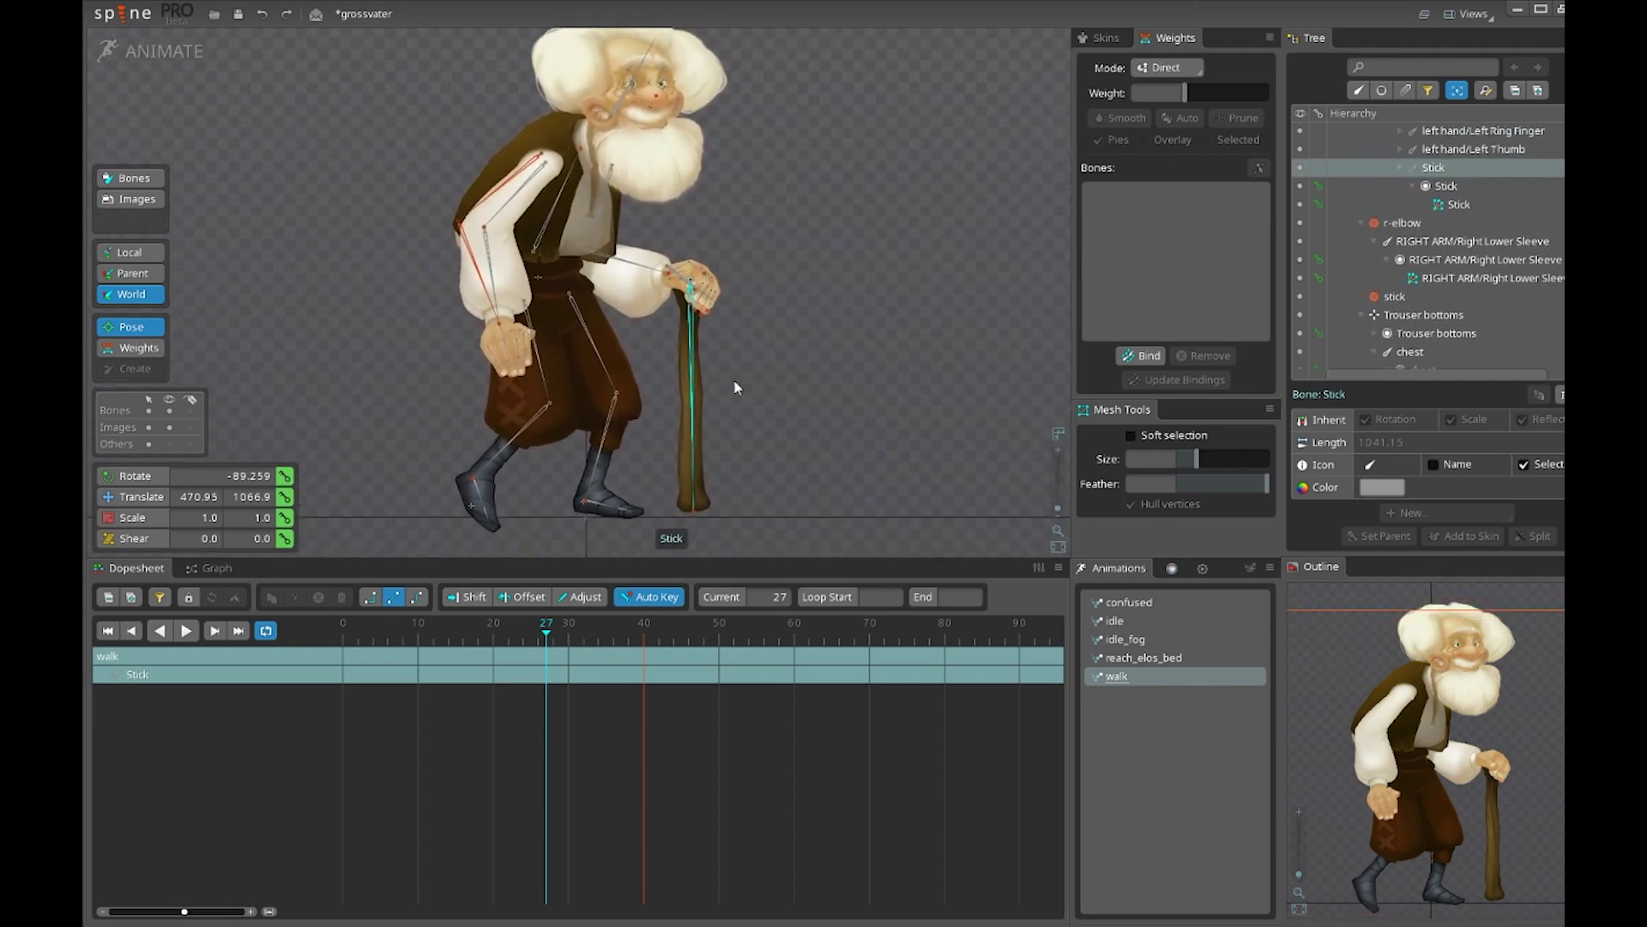
scroll(735, 387, "up", 3)
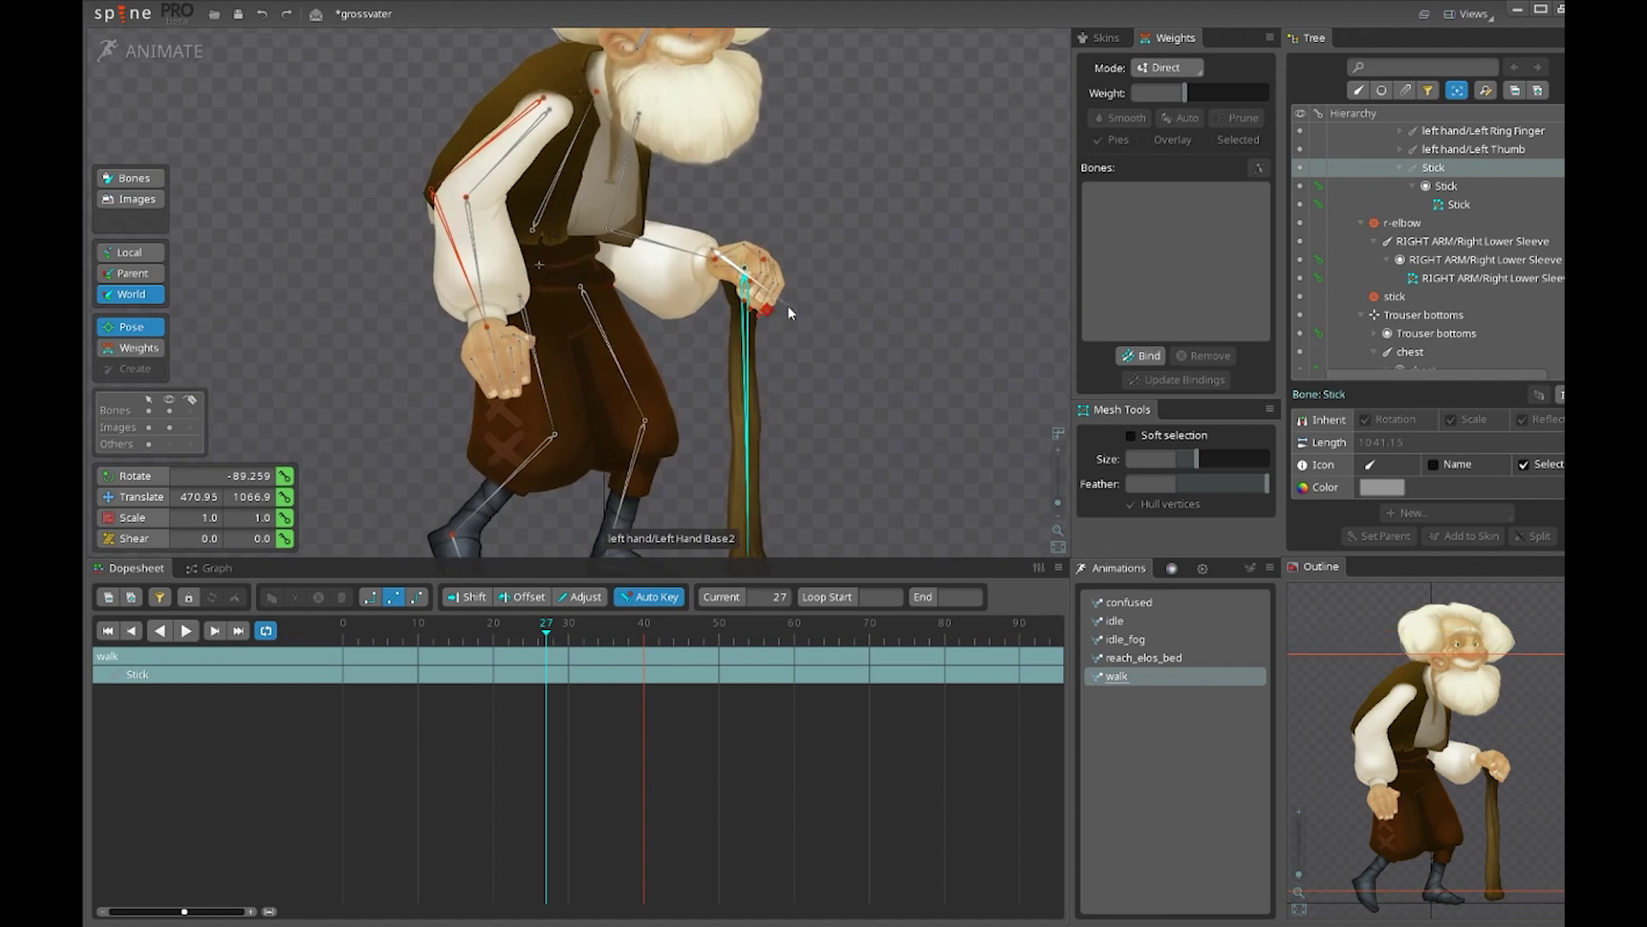
Activate the Translate tool, clear the selection, and select the r-hand target bone at the right wrist in the confused animation
key("v")
key("space")
scroll(507, 146, "up", 1)
left_click_drag(483, 360, 483, 398)
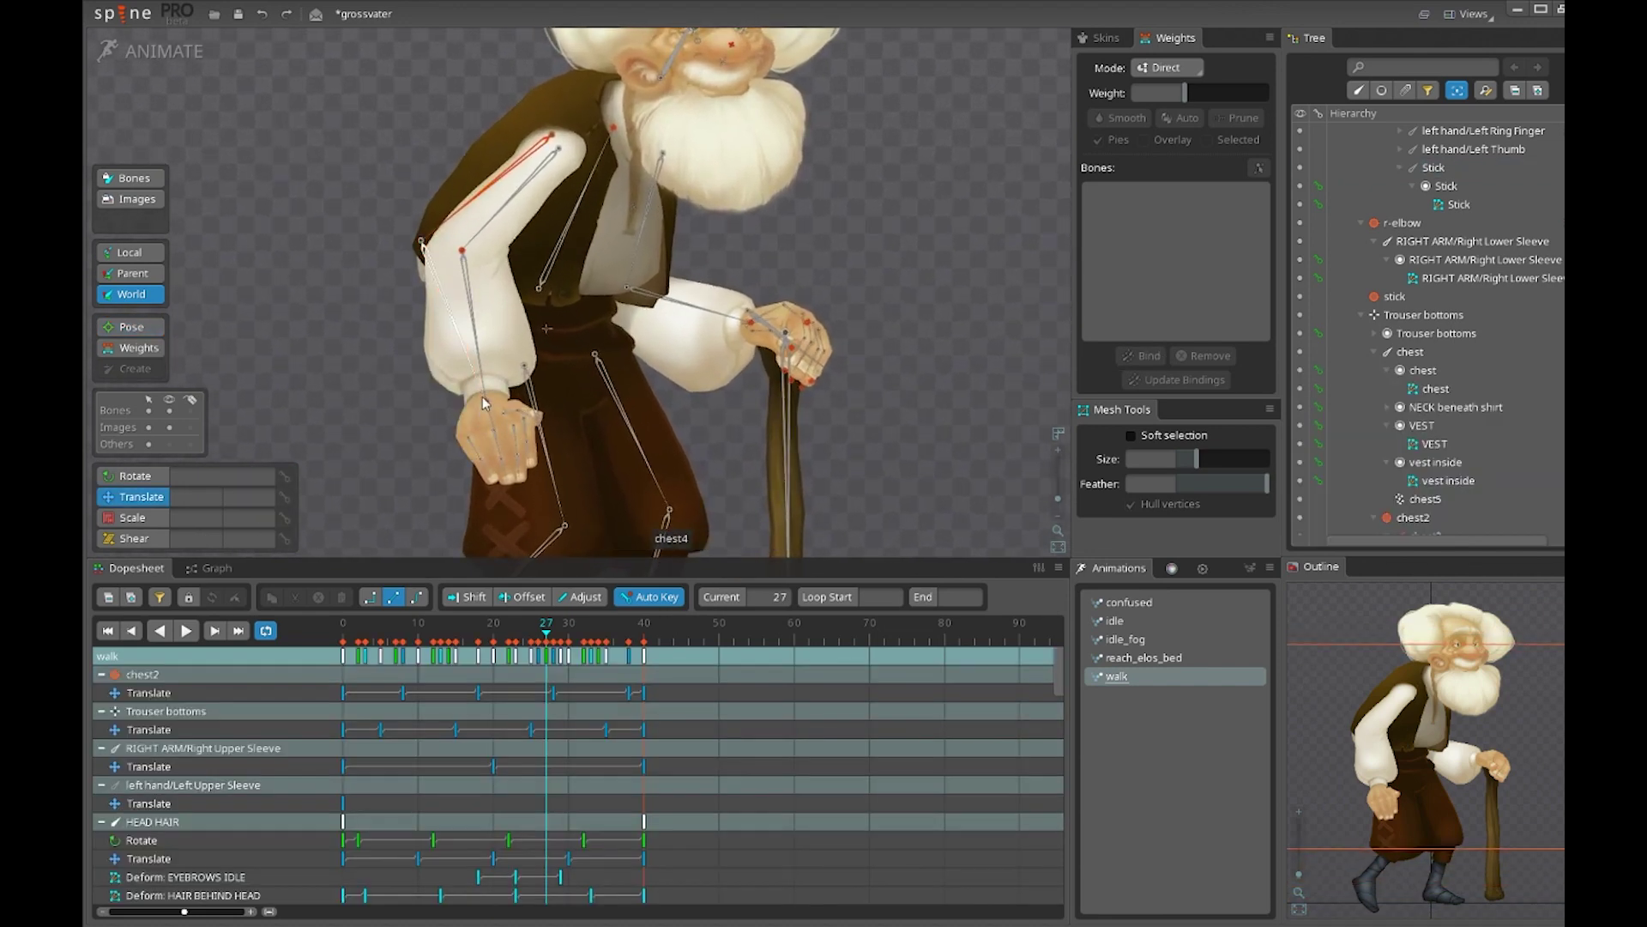
left_click(484, 403)
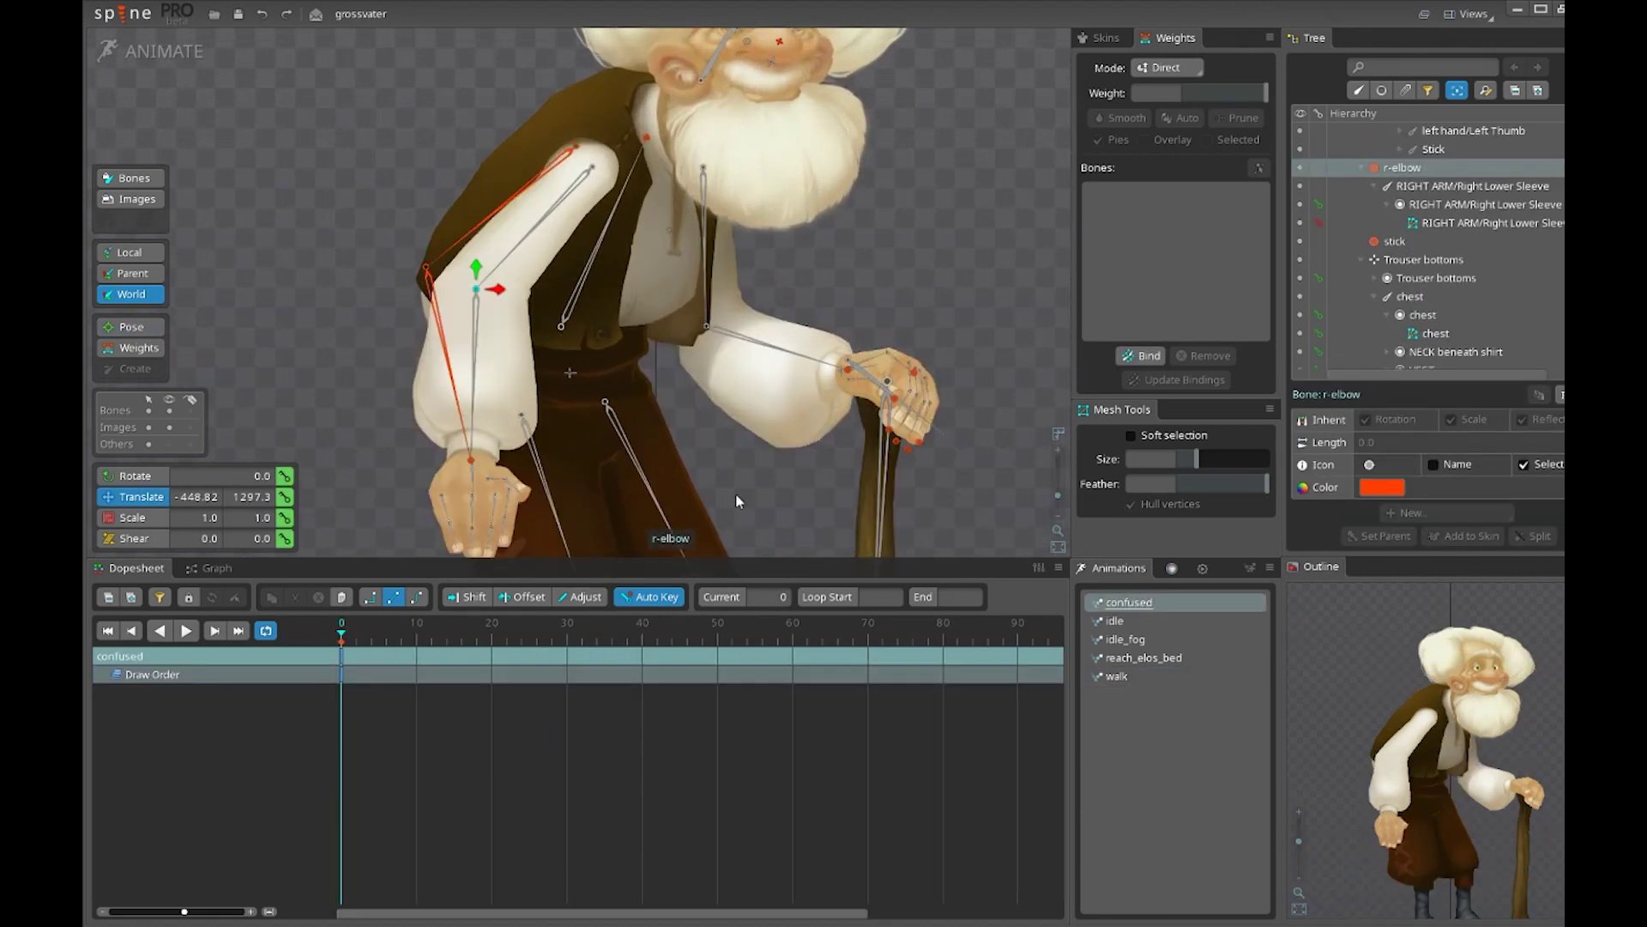
left_click_drag(737, 501, 747, 454)
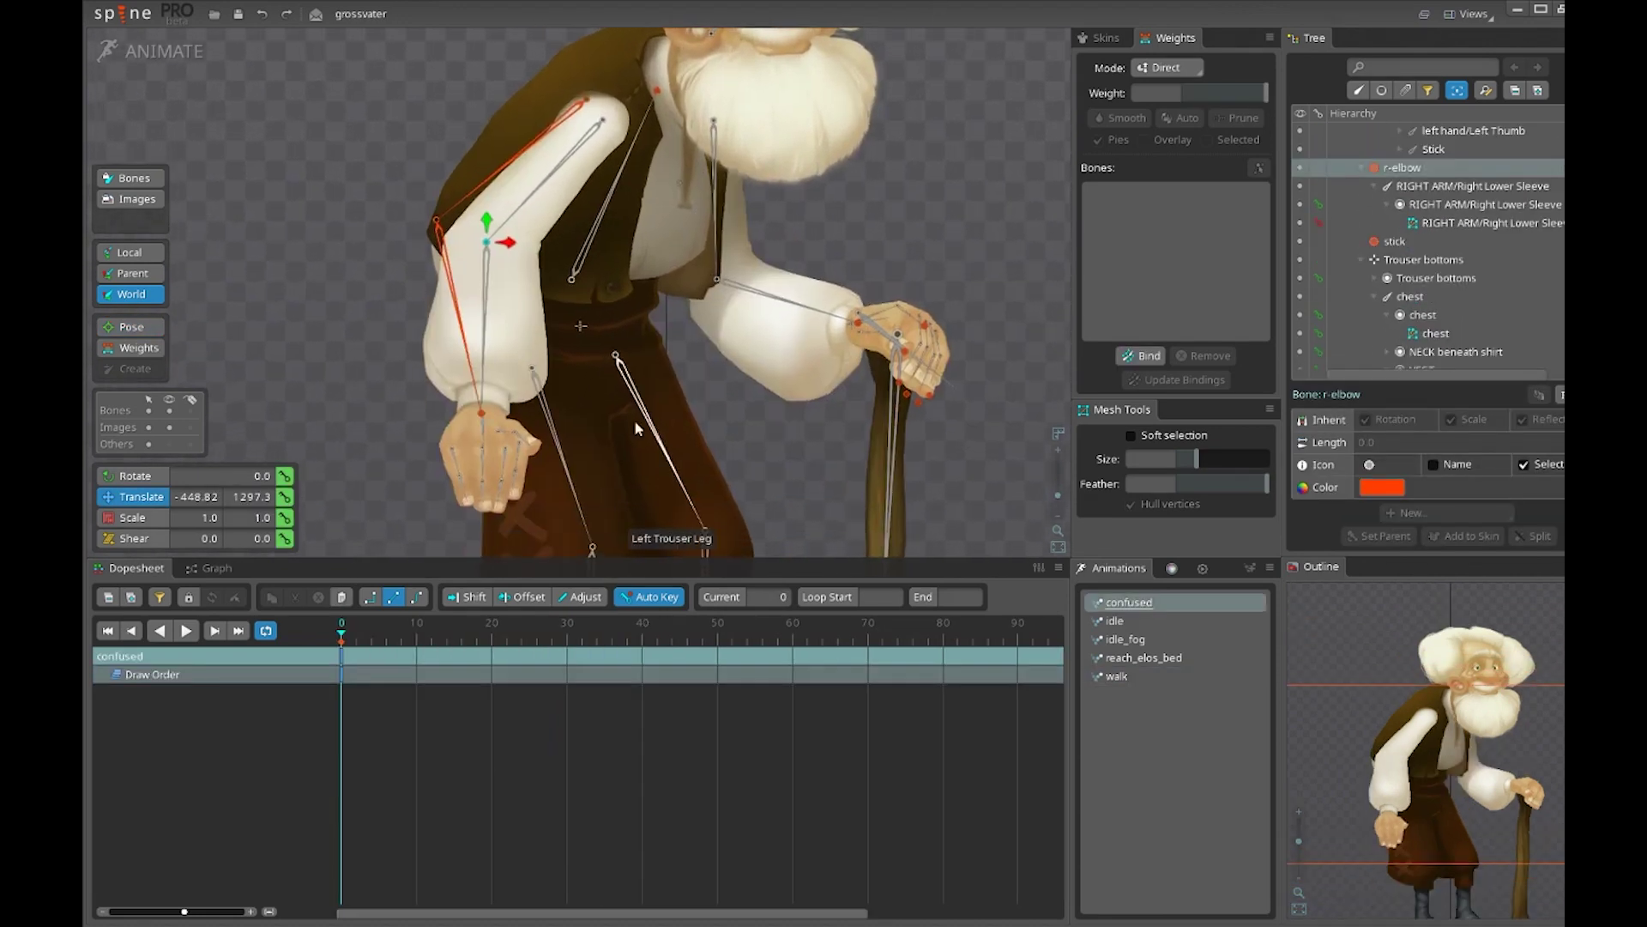
left_click(478, 414)
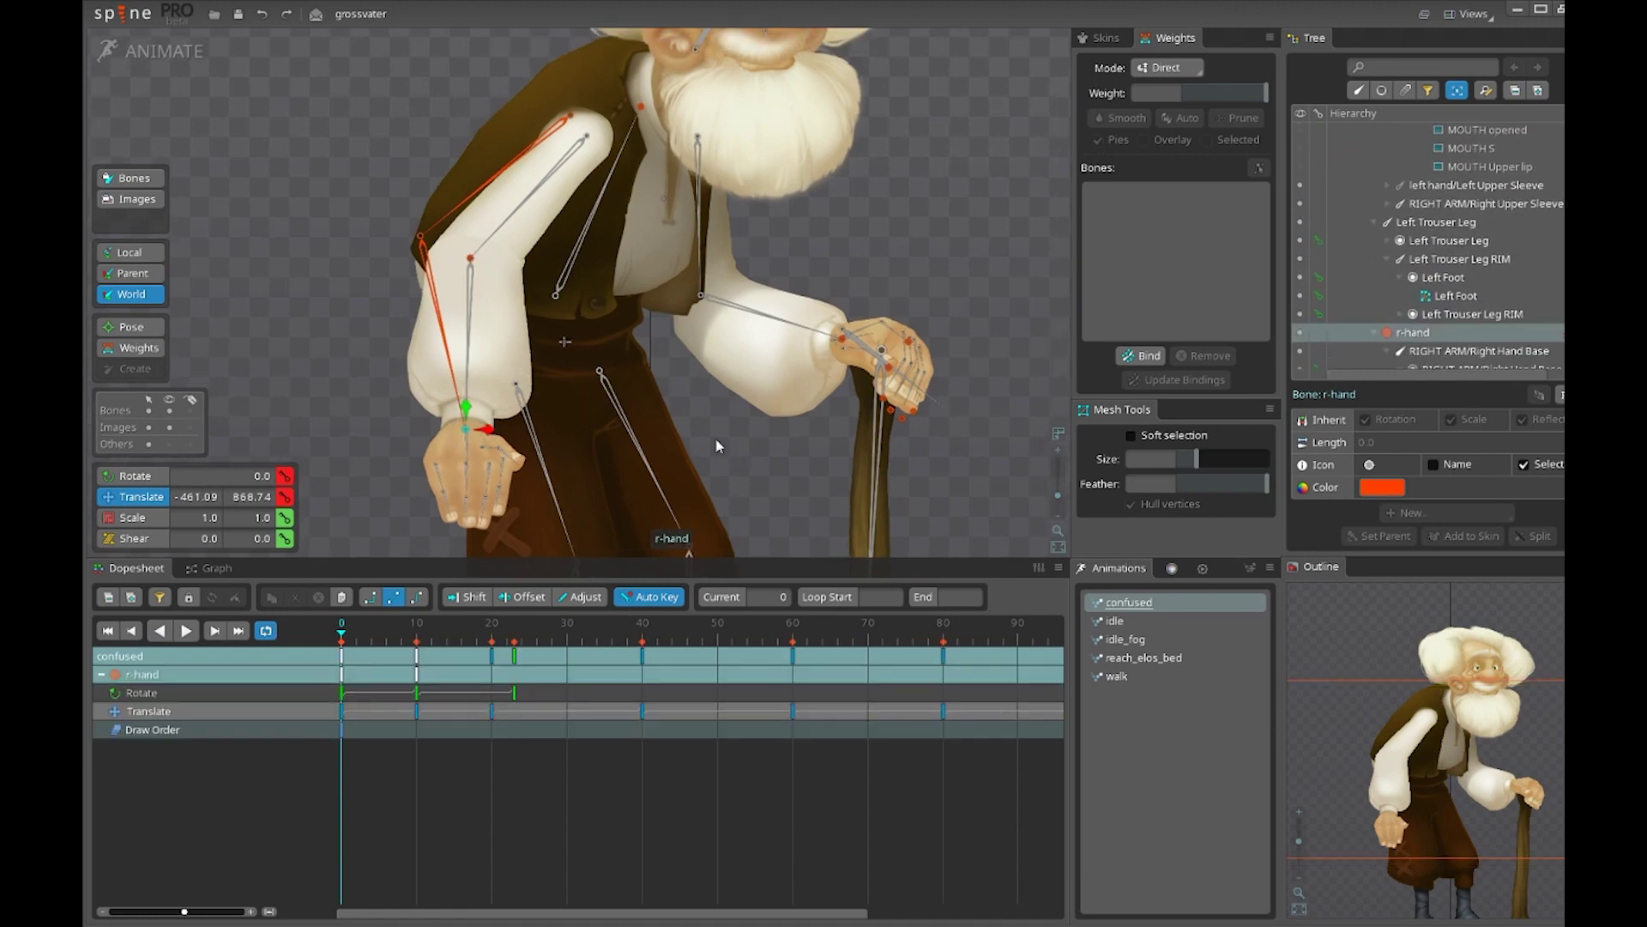
scroll(509, 213, "up", 3)
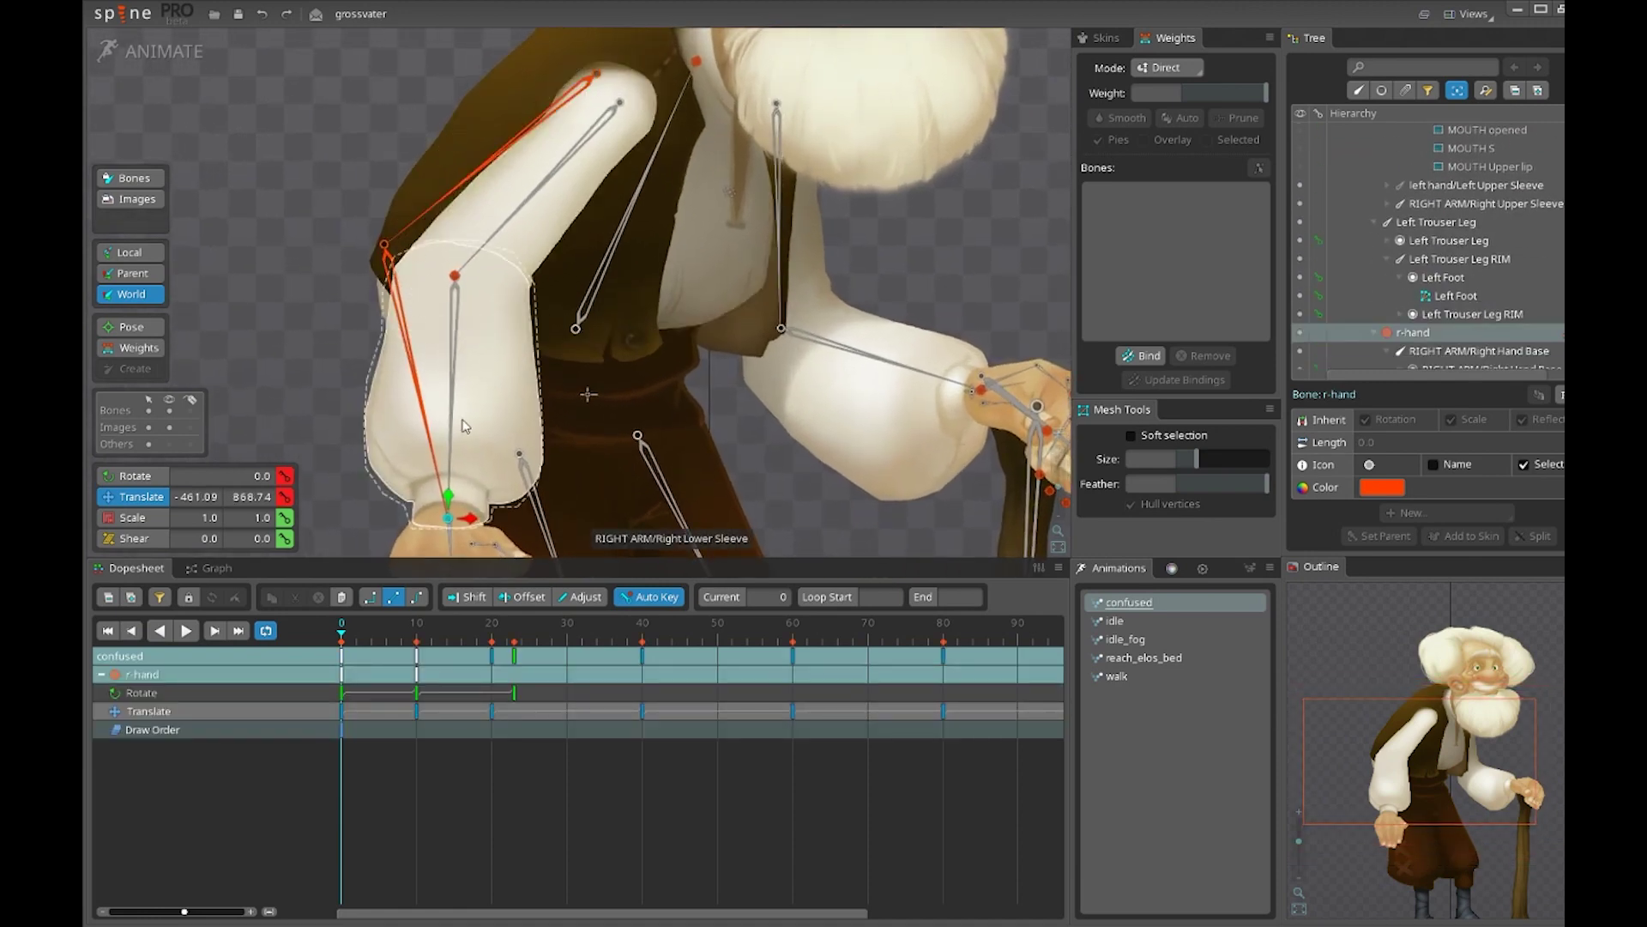
scroll(461, 425, "down", 2)
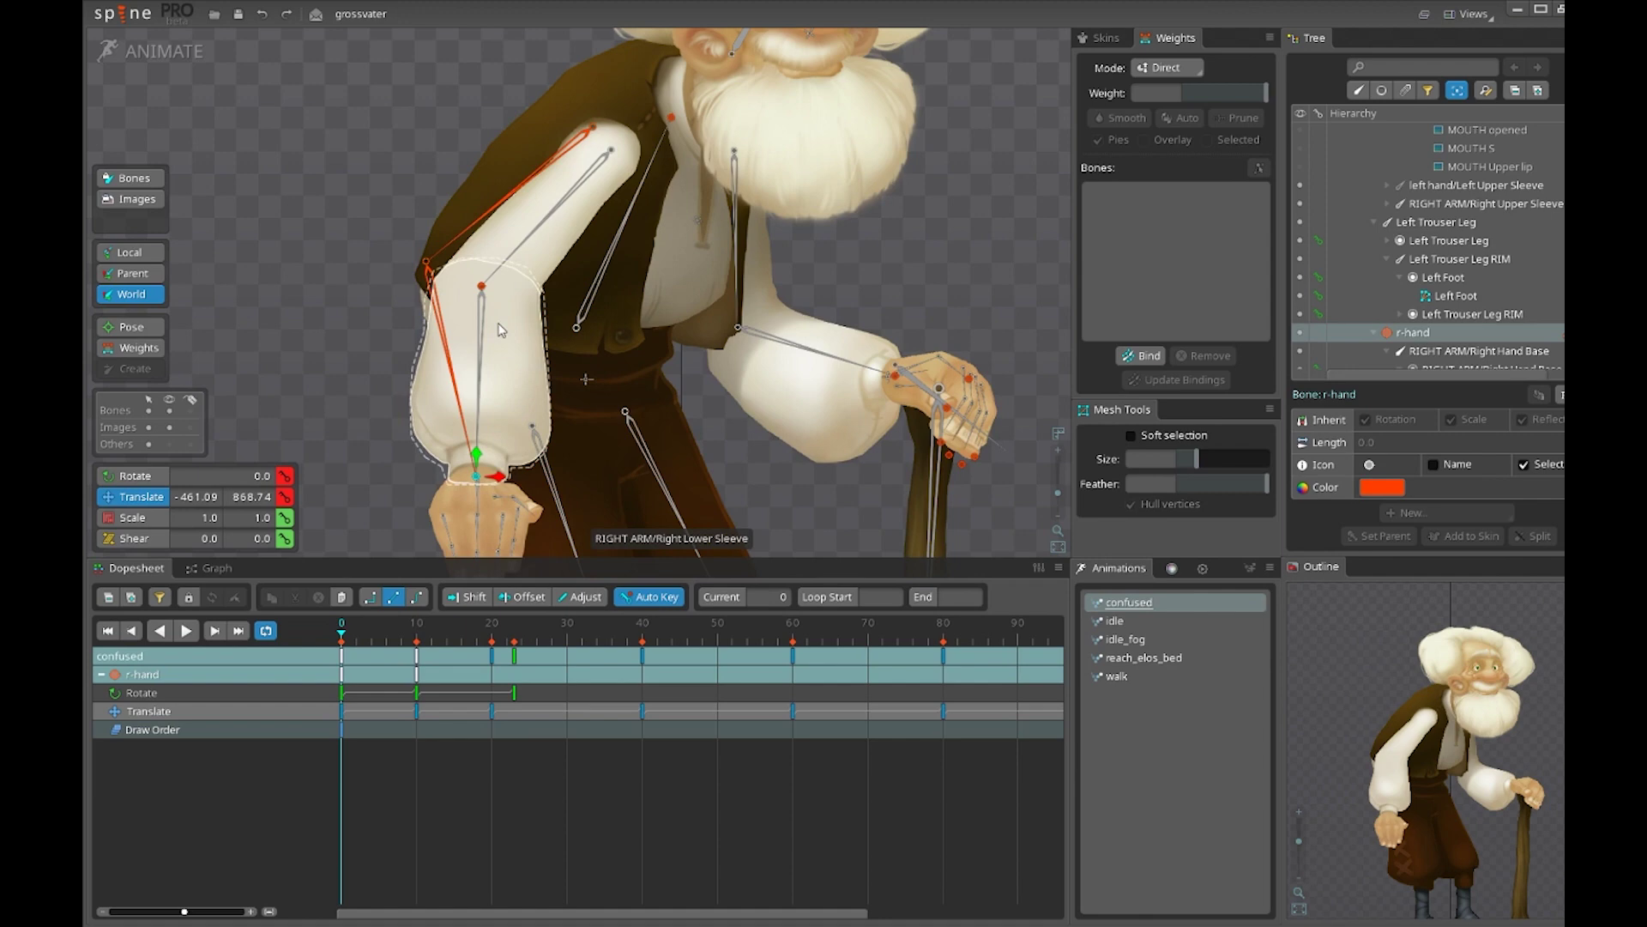
Select the chest3 and chest4 bones together and examine how they run along the right arm
left_click(447, 249)
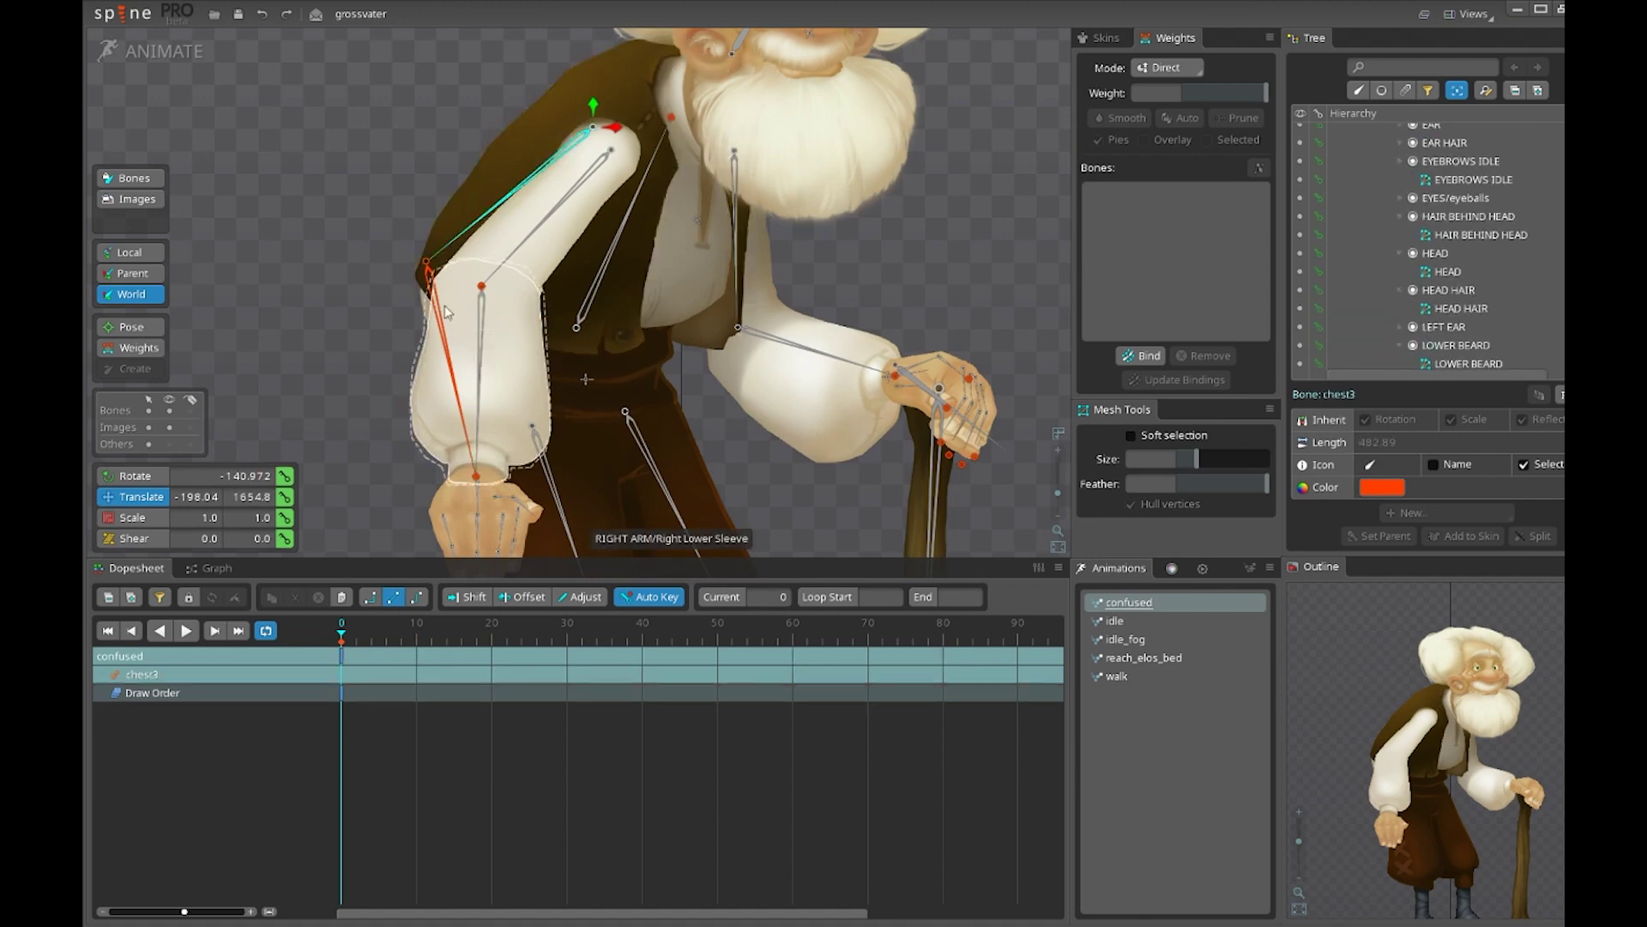
left_click(441, 326, "ctrl")
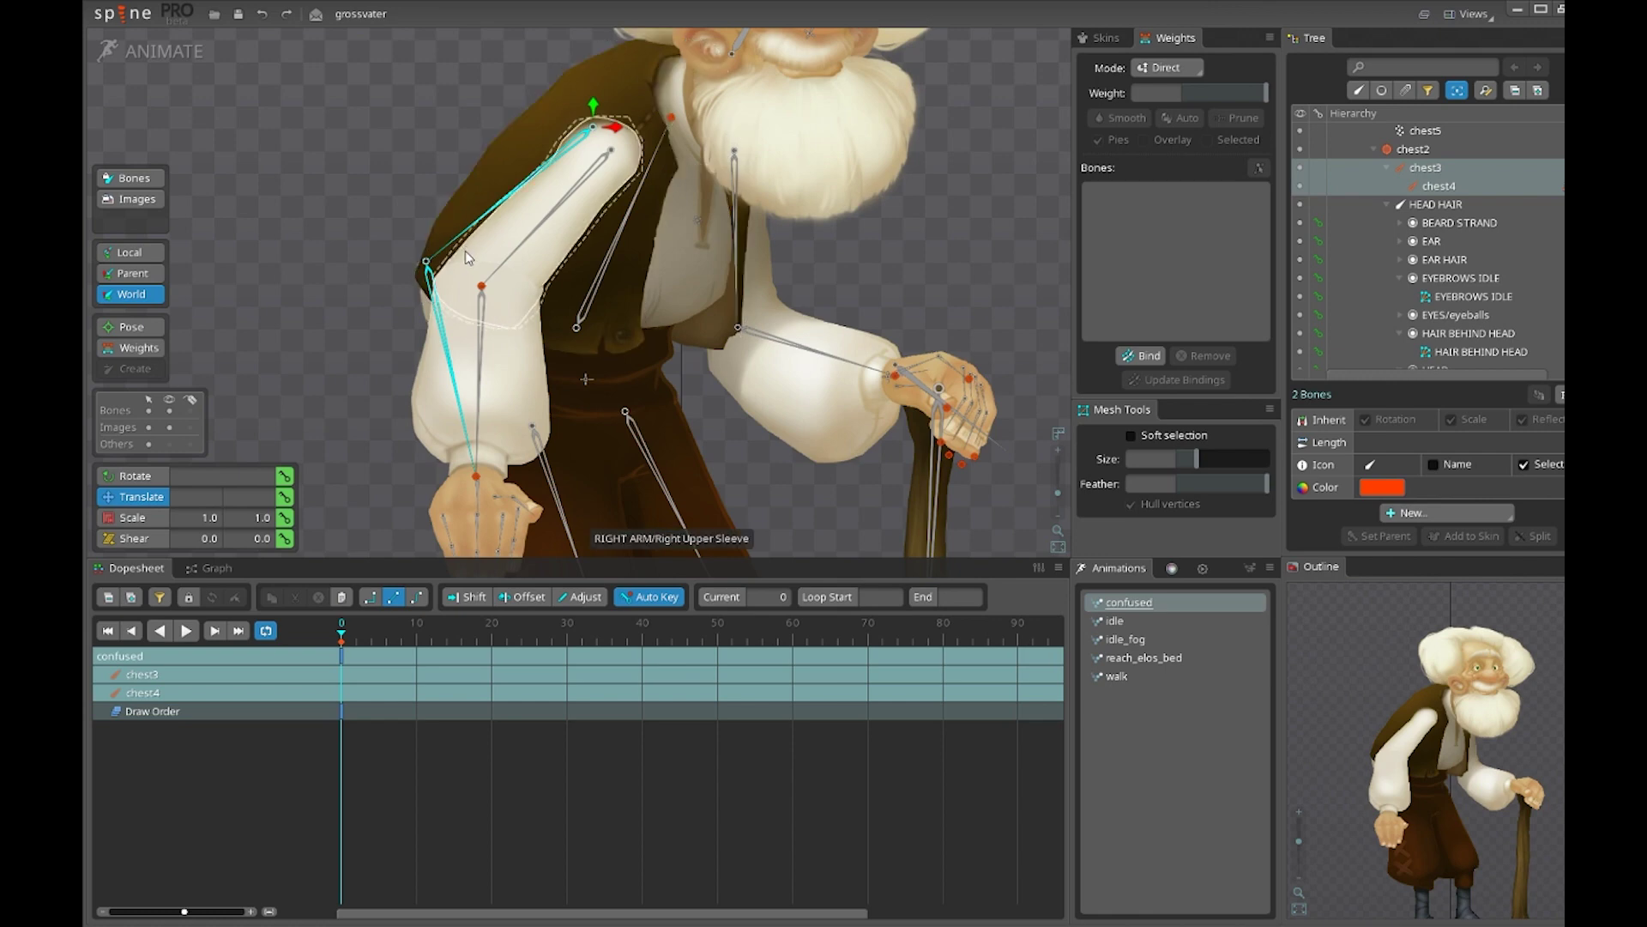
scroll(480, 257, "up", 2)
left_click_drag(510, 309, 534, 255)
scroll(466, 272, "up", 1)
scroll(466, 271, "down", 3)
Select the Right Upper Sleeve bone and examine the upper arm from shoulder to elbow
left_click(534, 260)
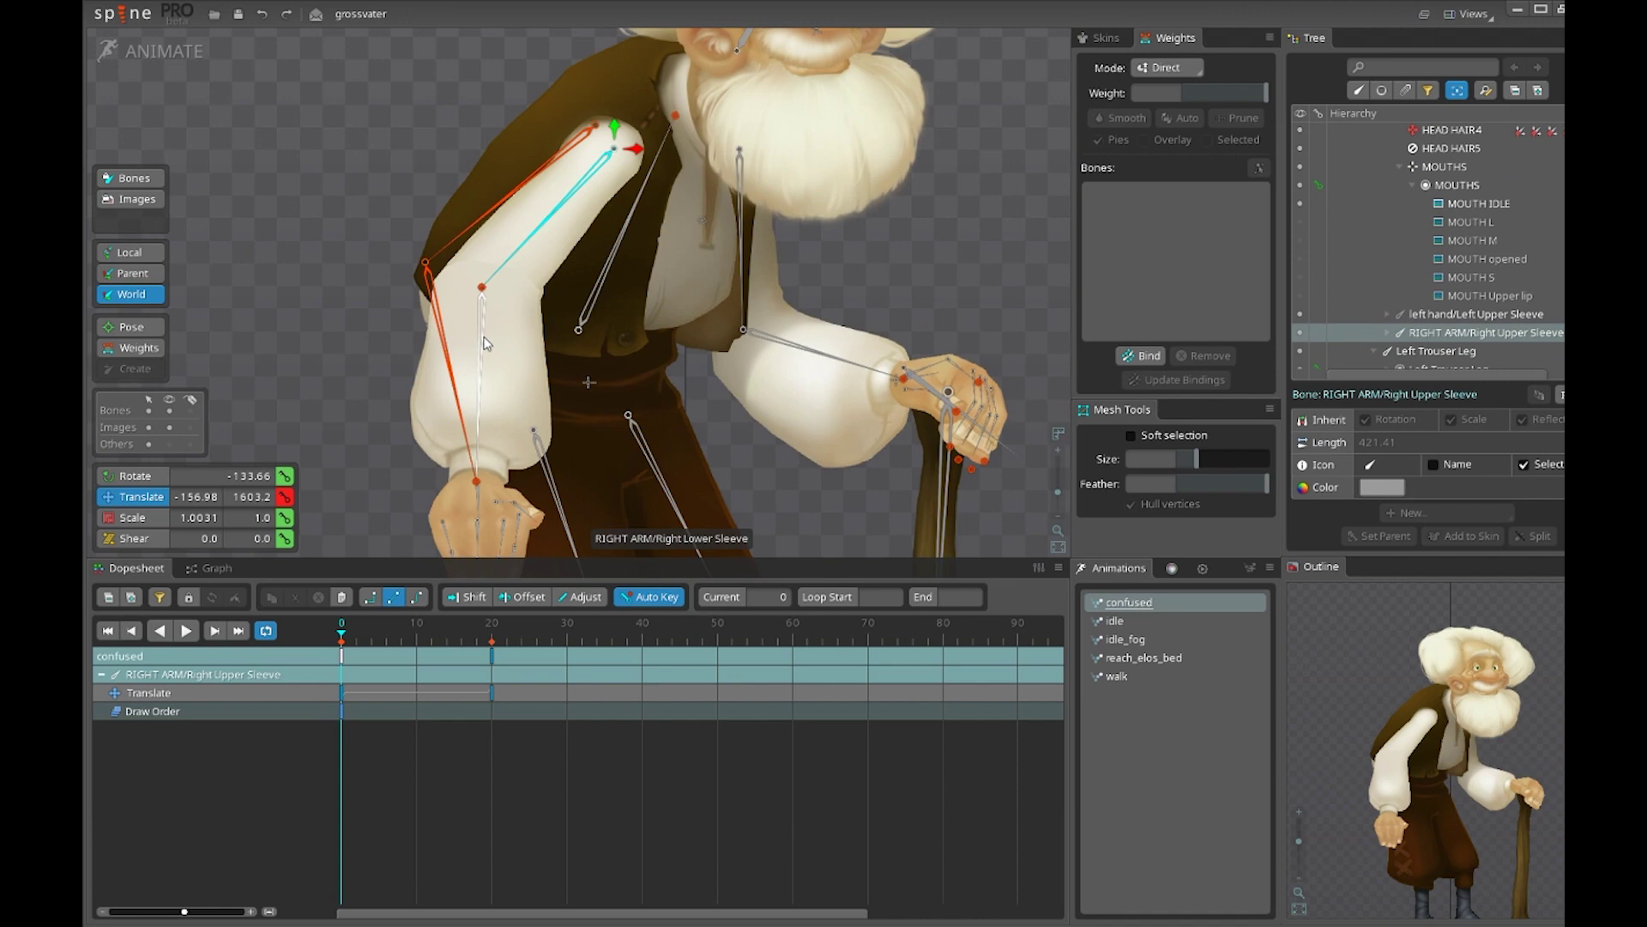
scroll(484, 343, "up", 3)
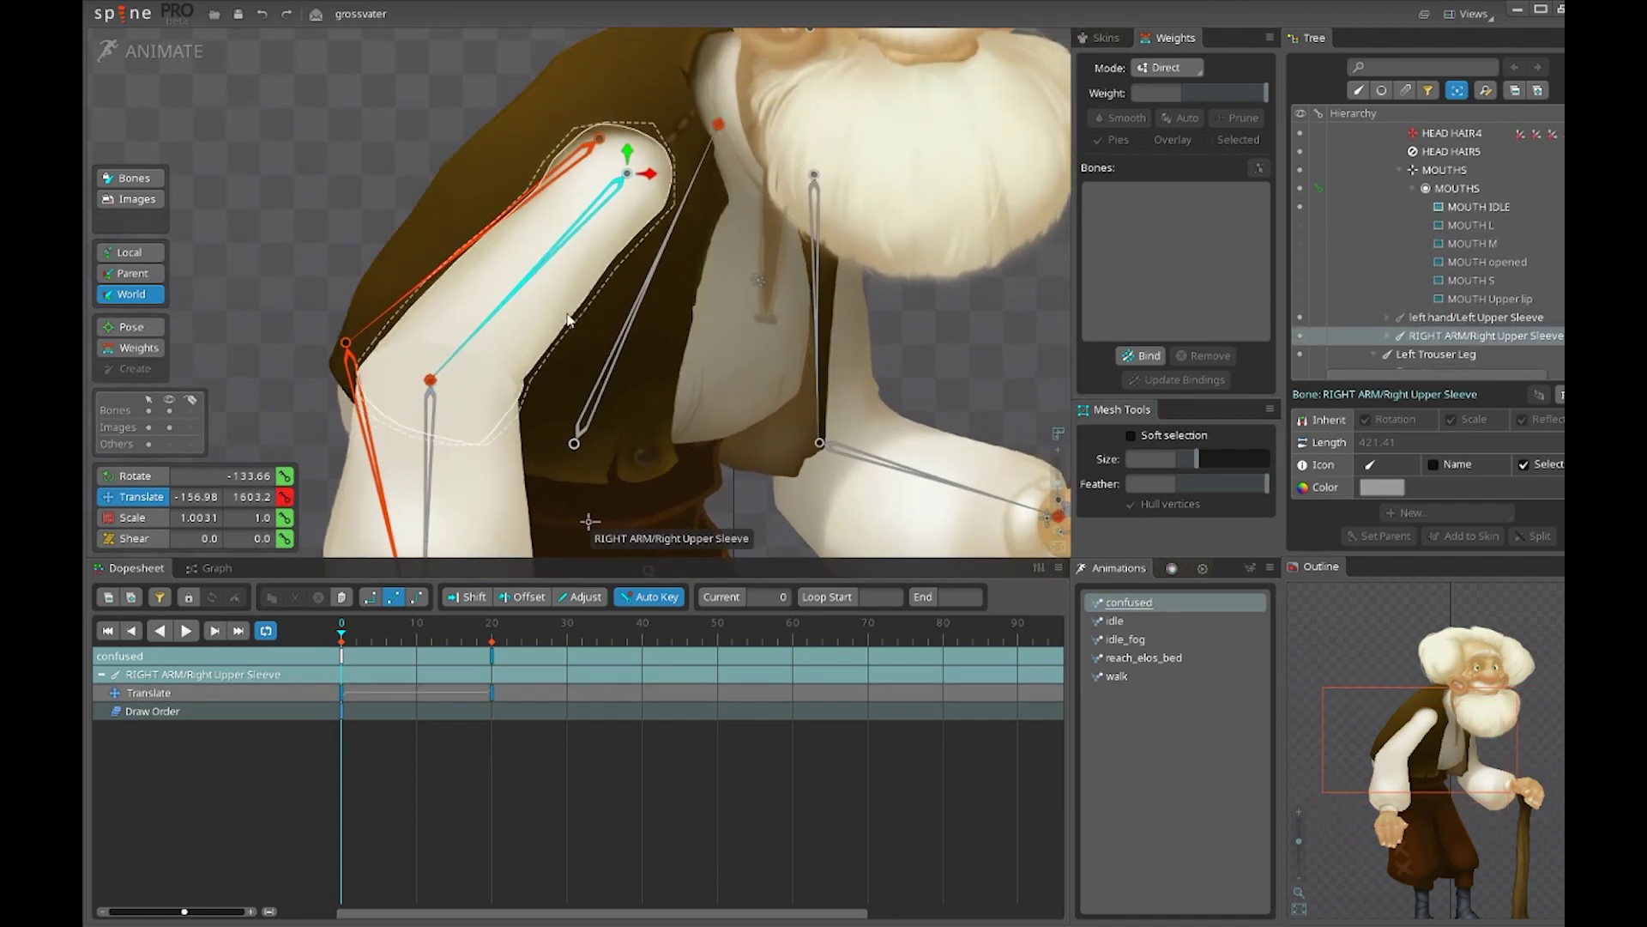
scroll(567, 319, "up", 2)
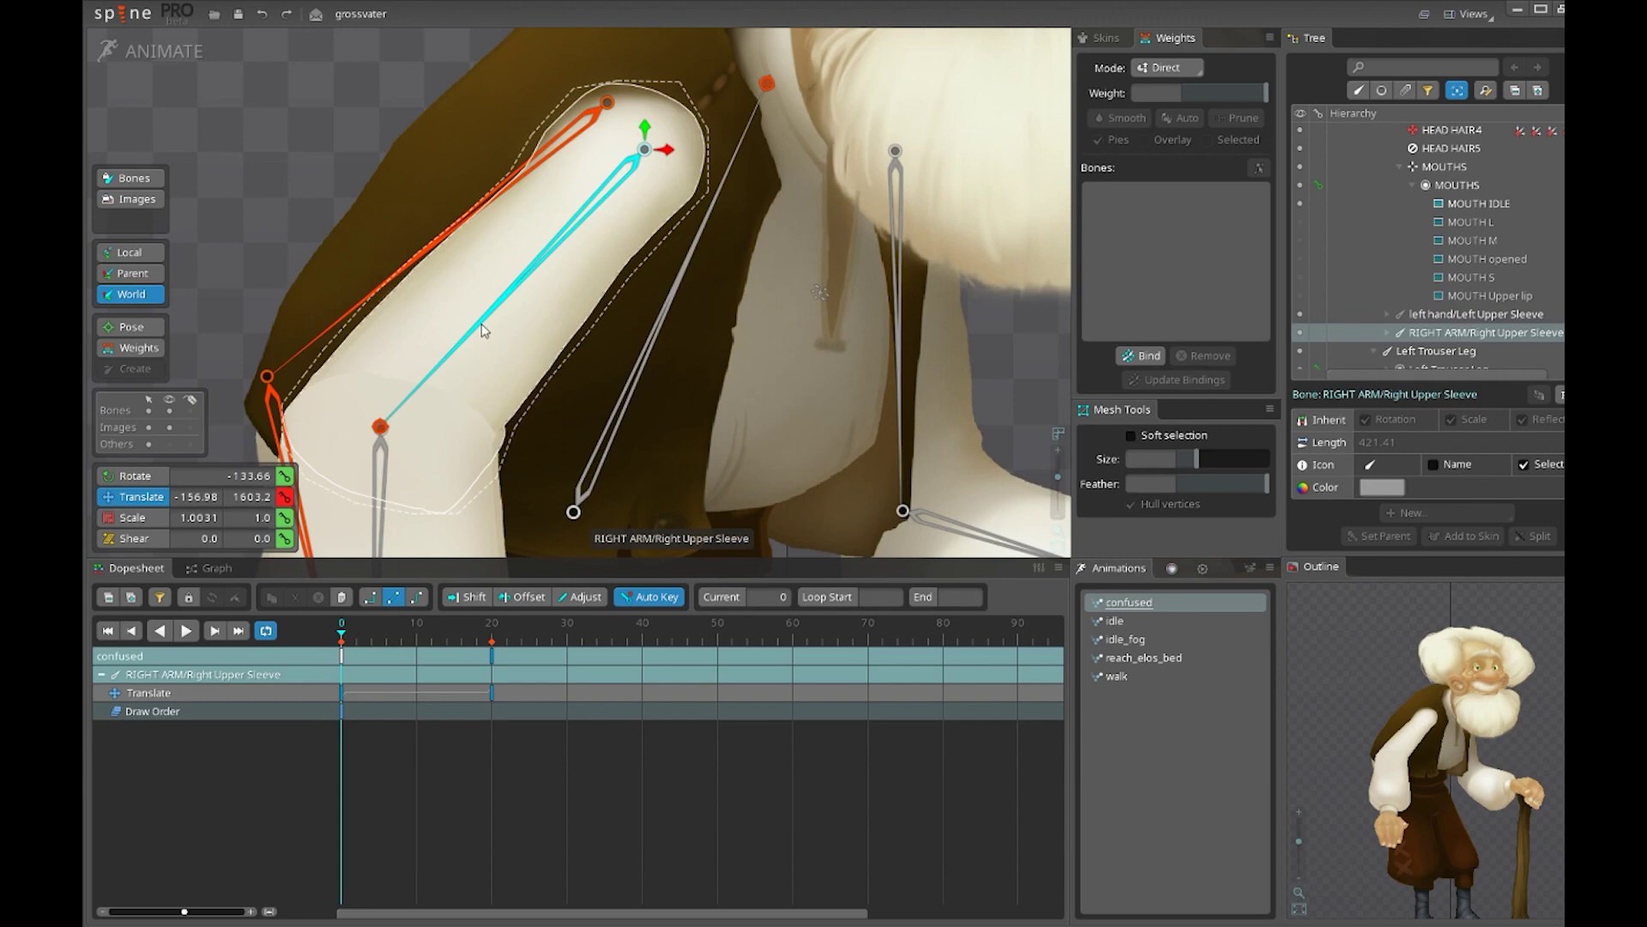
left_click_drag(412, 420, 446, 350)
left_click_drag(544, 228, 519, 363)
left_click_drag(582, 477, 599, 383)
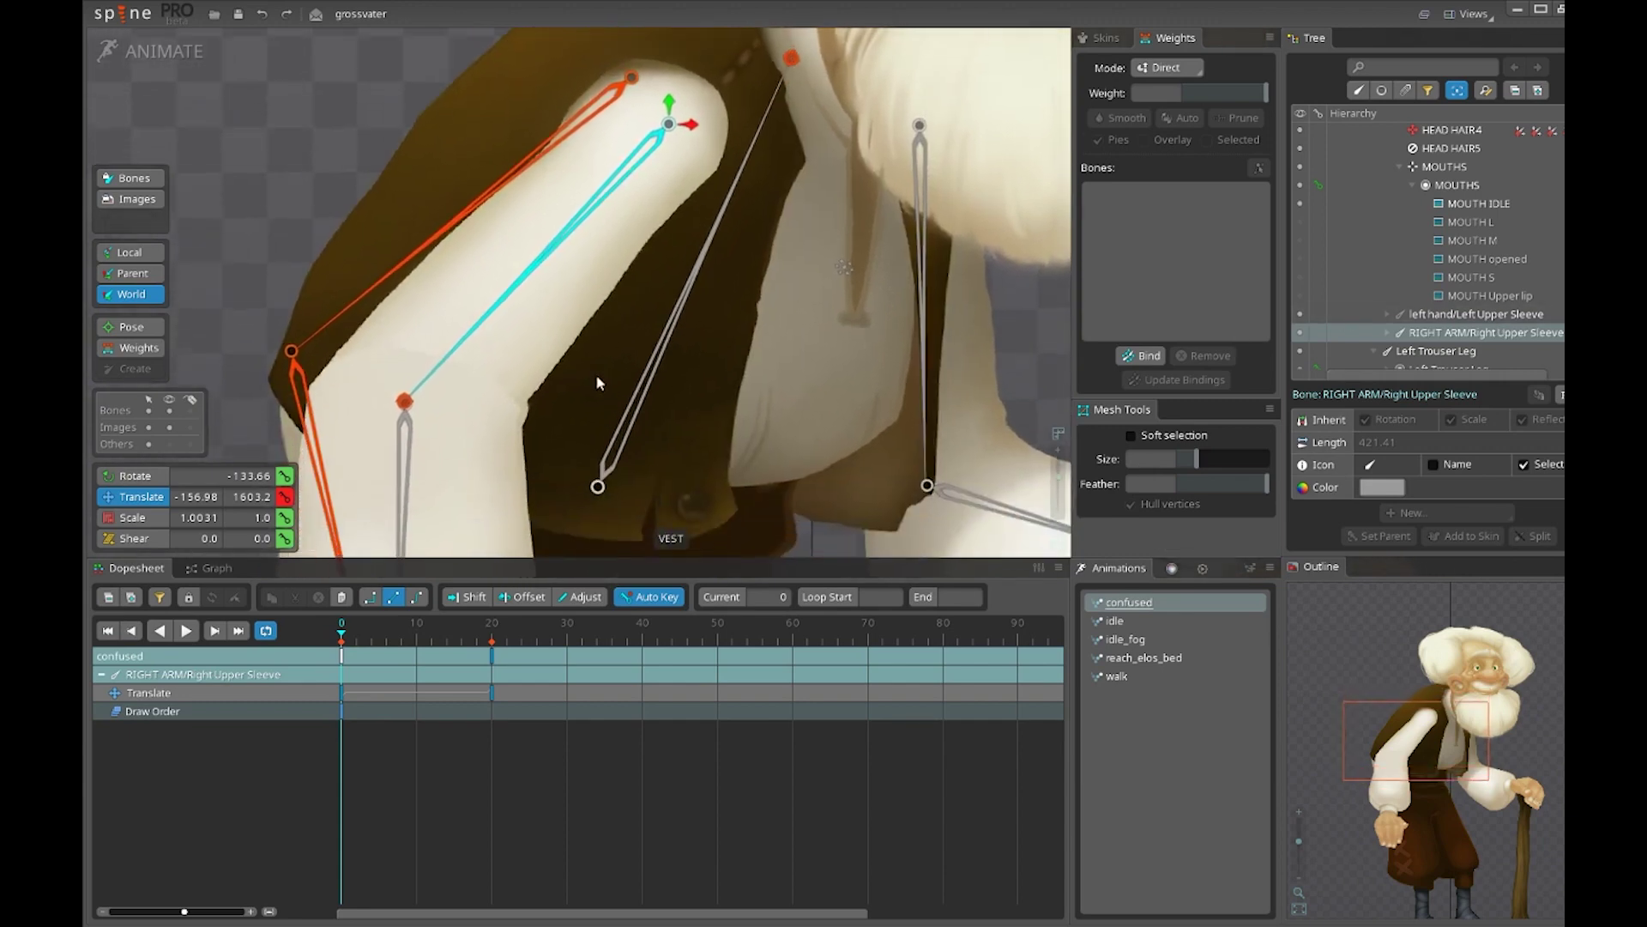
Show the r-elbow IK constraint, test it by moving the r-elbow target bone, and undo the move
left_click(405, 400)
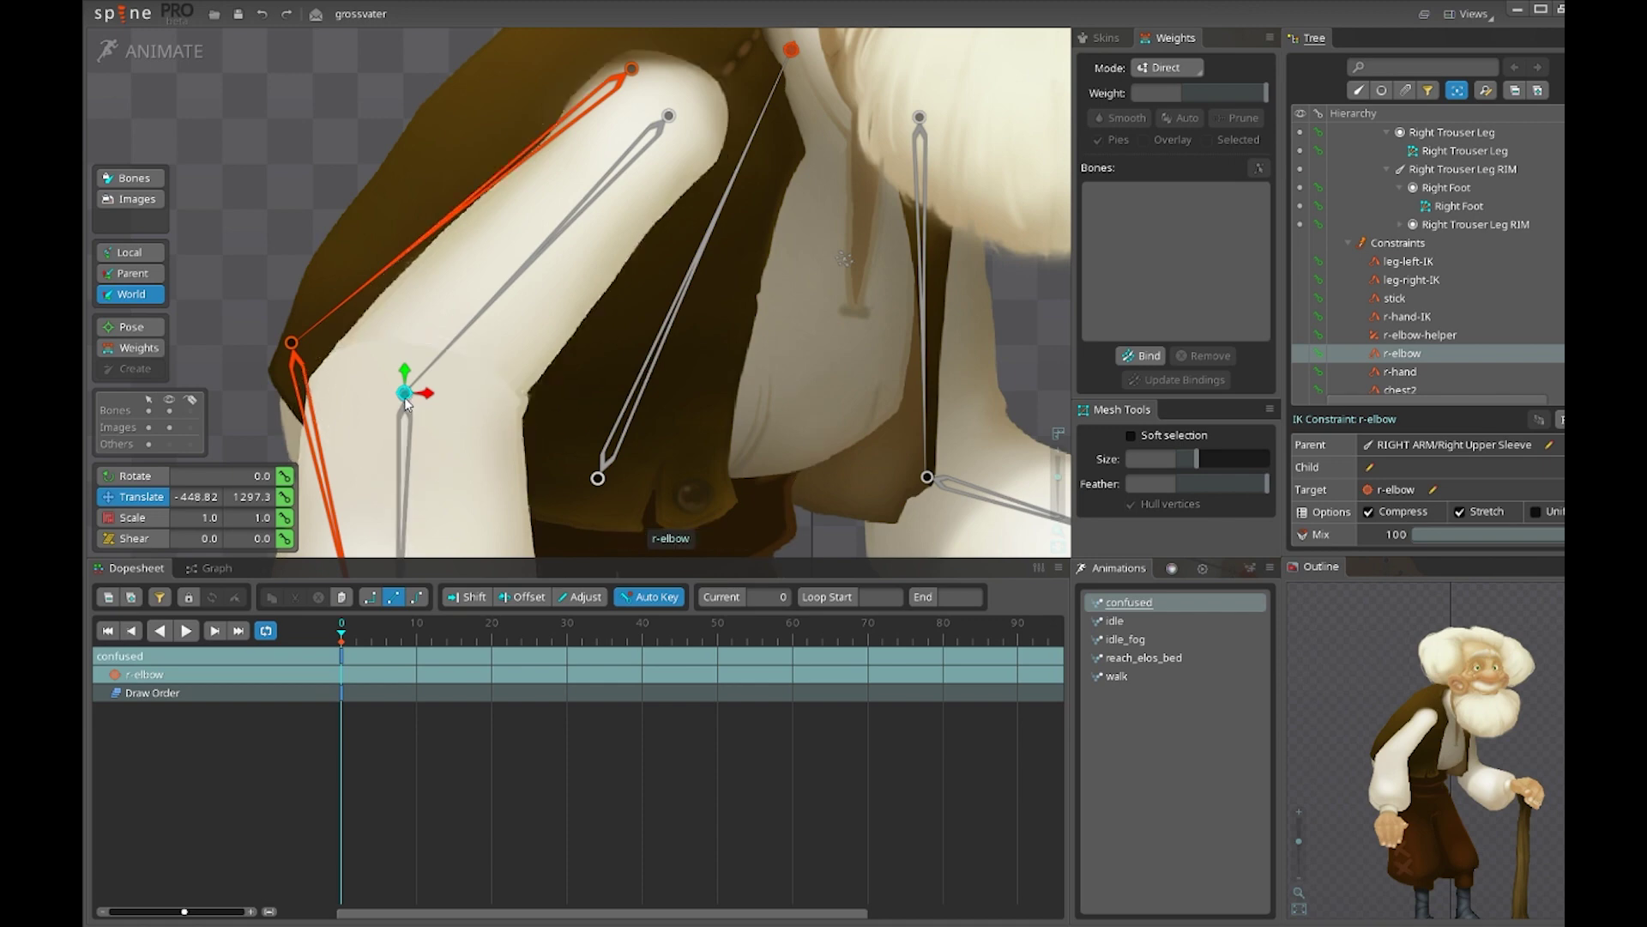
left_click_drag(404, 394, 507, 328)
key("ctrl+z")
scroll(573, 481, "down", 2)
left_click_drag(437, 470, 525, 331)
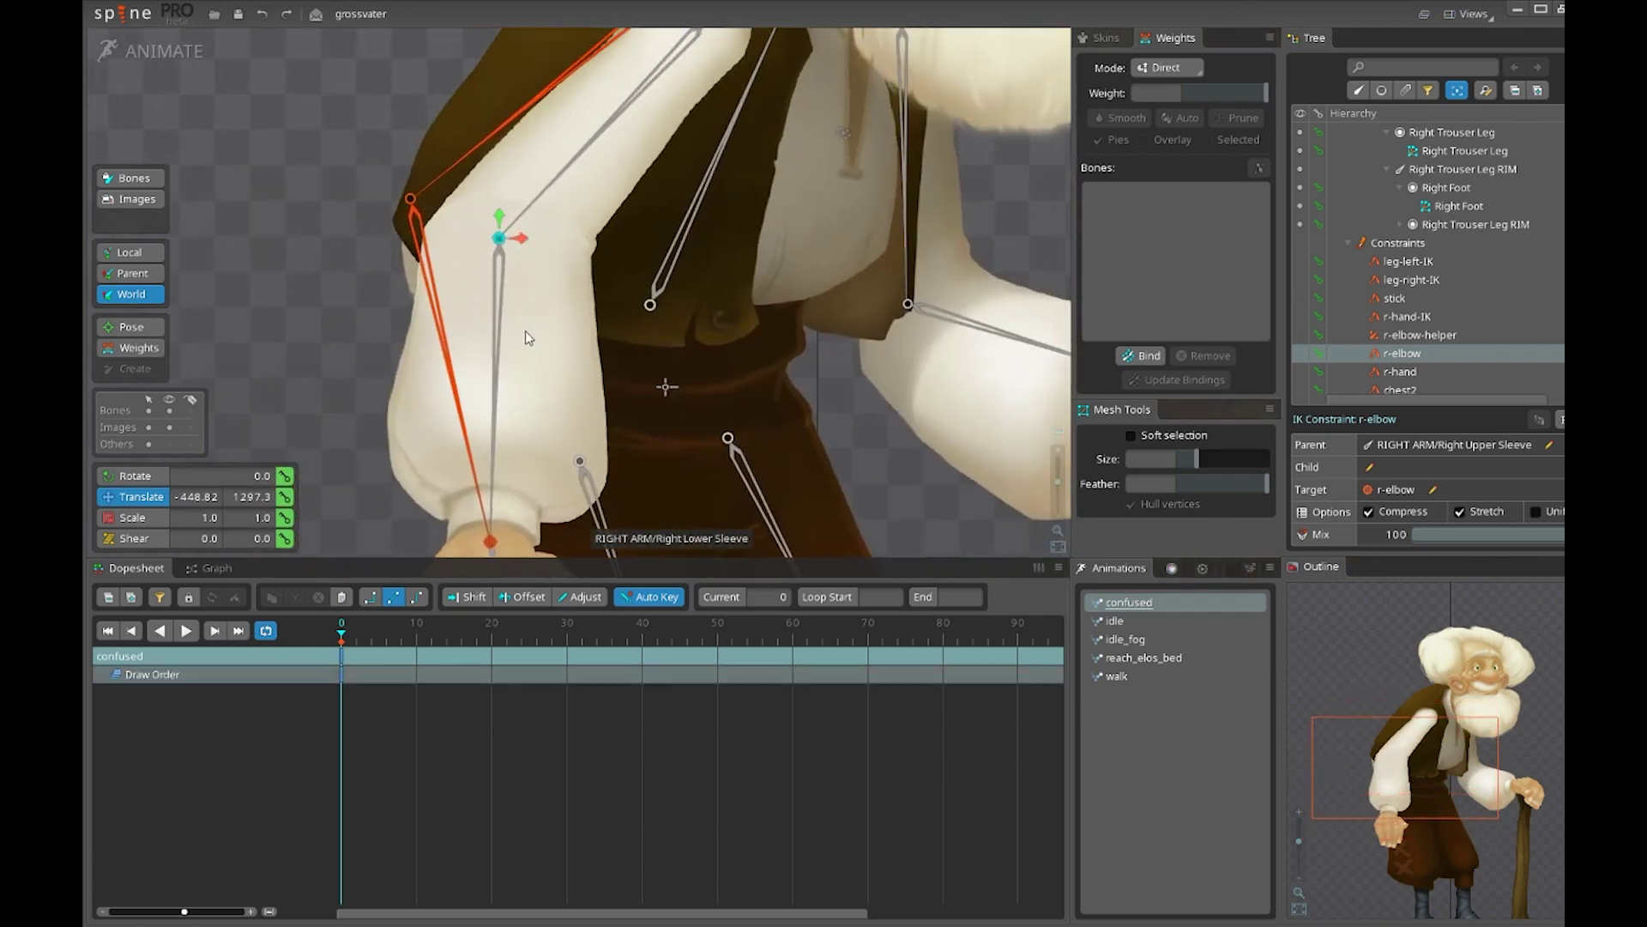
Select the r-elbow bone and the Right Lower Sleeve bone in turn to examine how the forearm attaches at the elbow
left_click(498, 245)
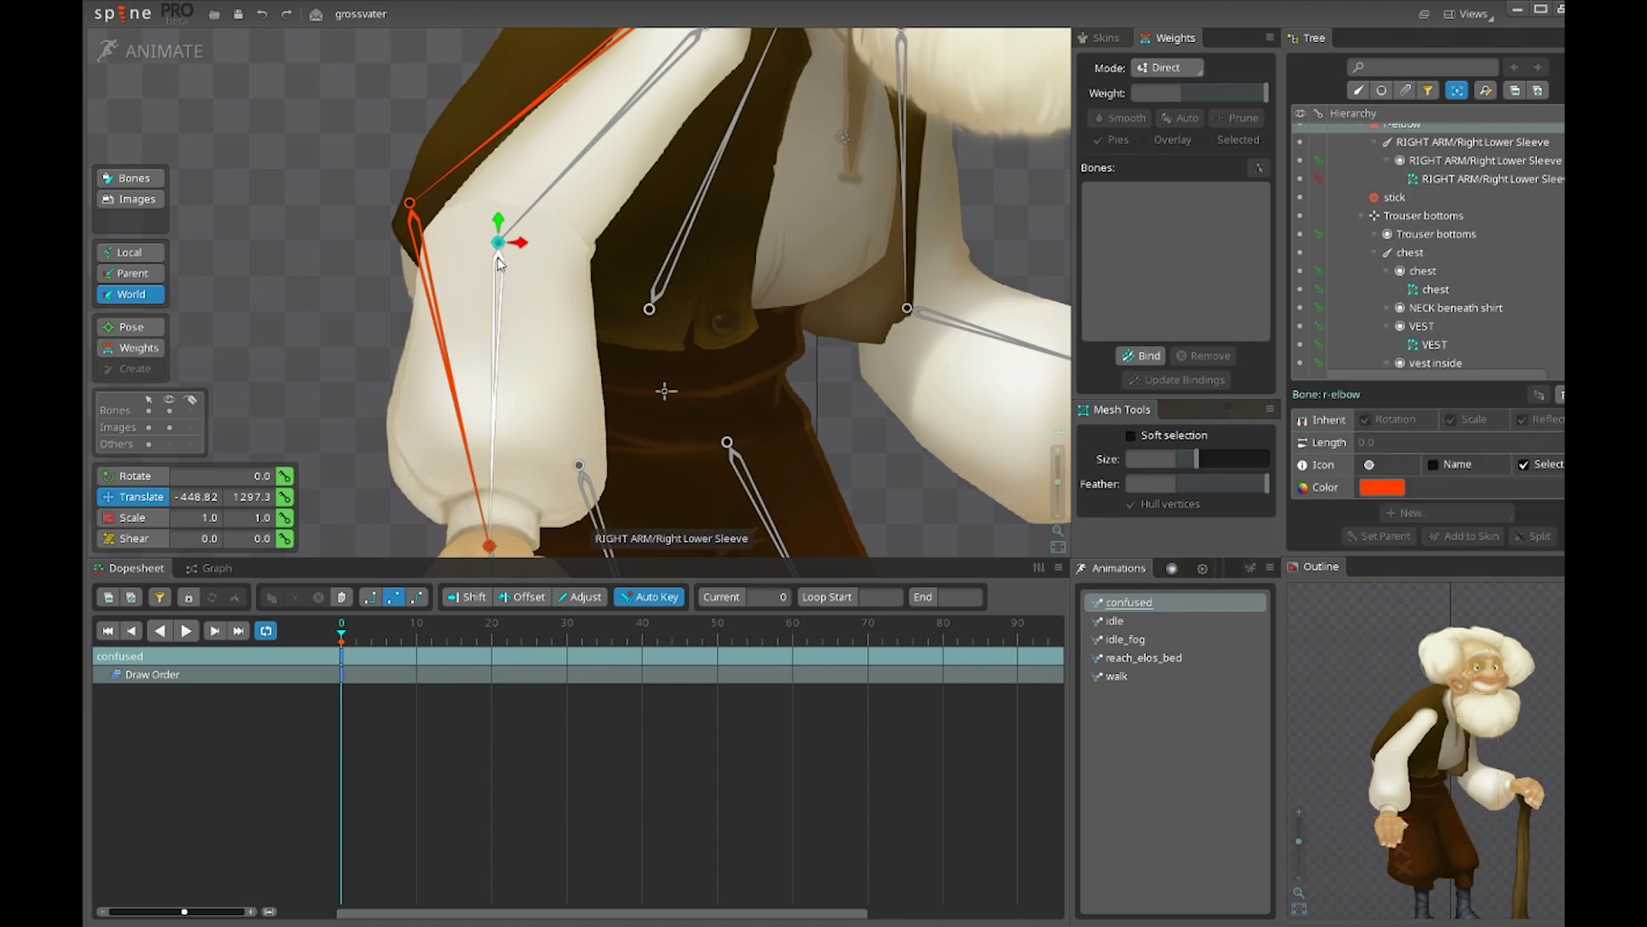
left_click(500, 285)
left_click_drag(515, 506, 504, 456)
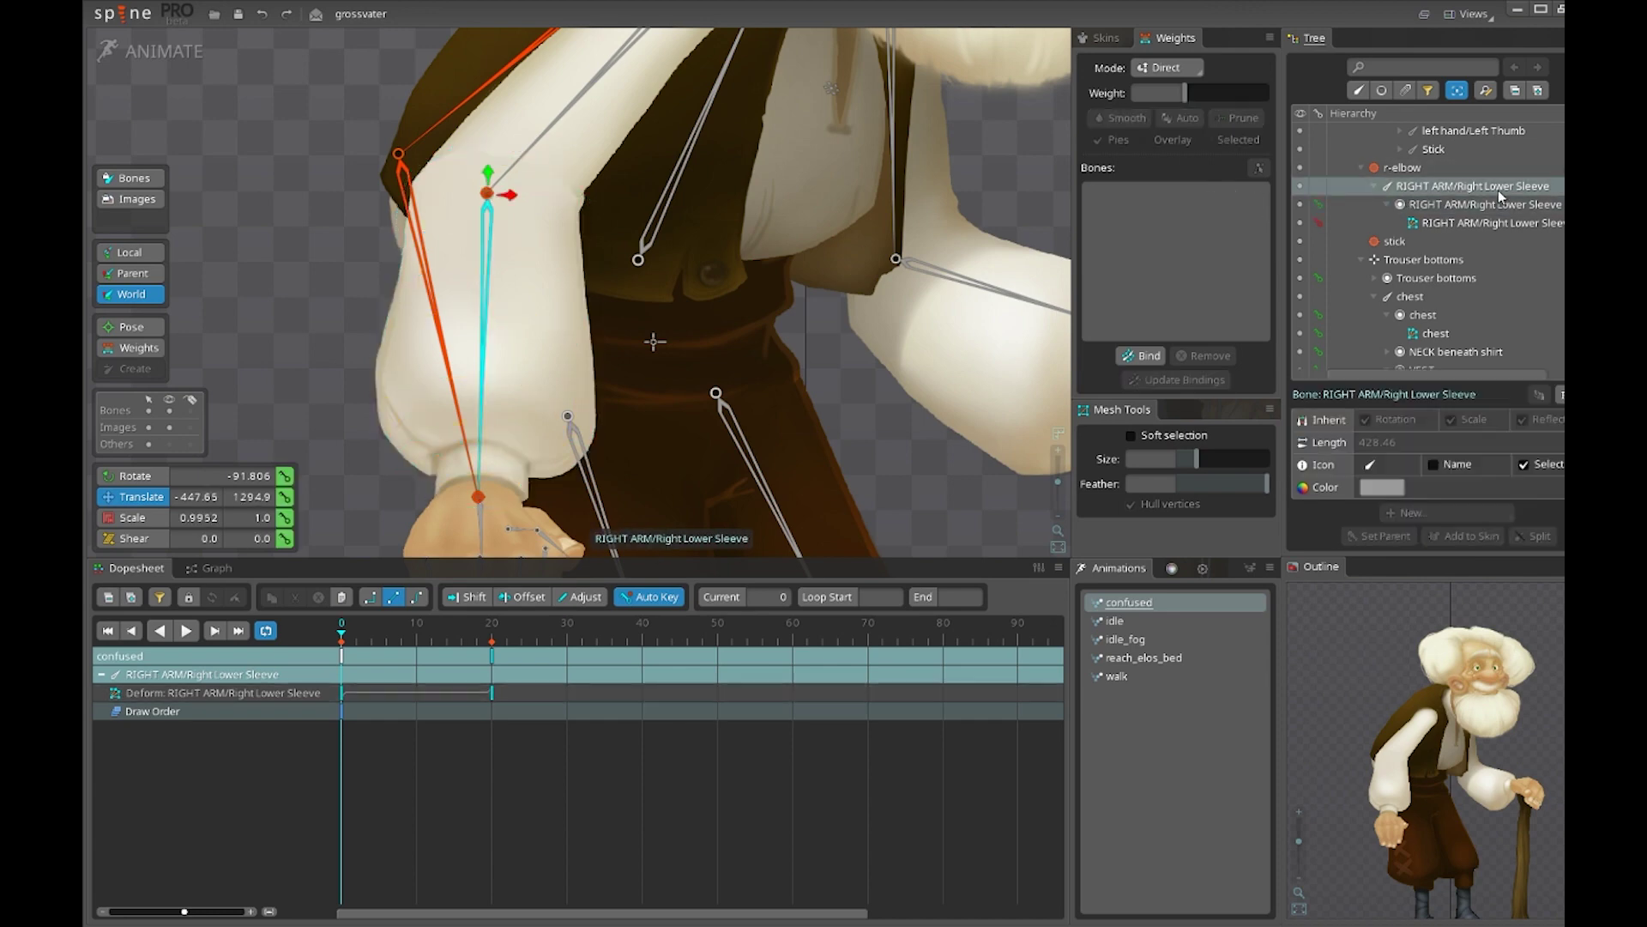
scroll(486, 192, "up", 2)
scroll(489, 194, "down", 1)
left_click_drag(431, 190, 495, 181)
left_click(556, 192)
left_click_drag(641, 109, 594, 208)
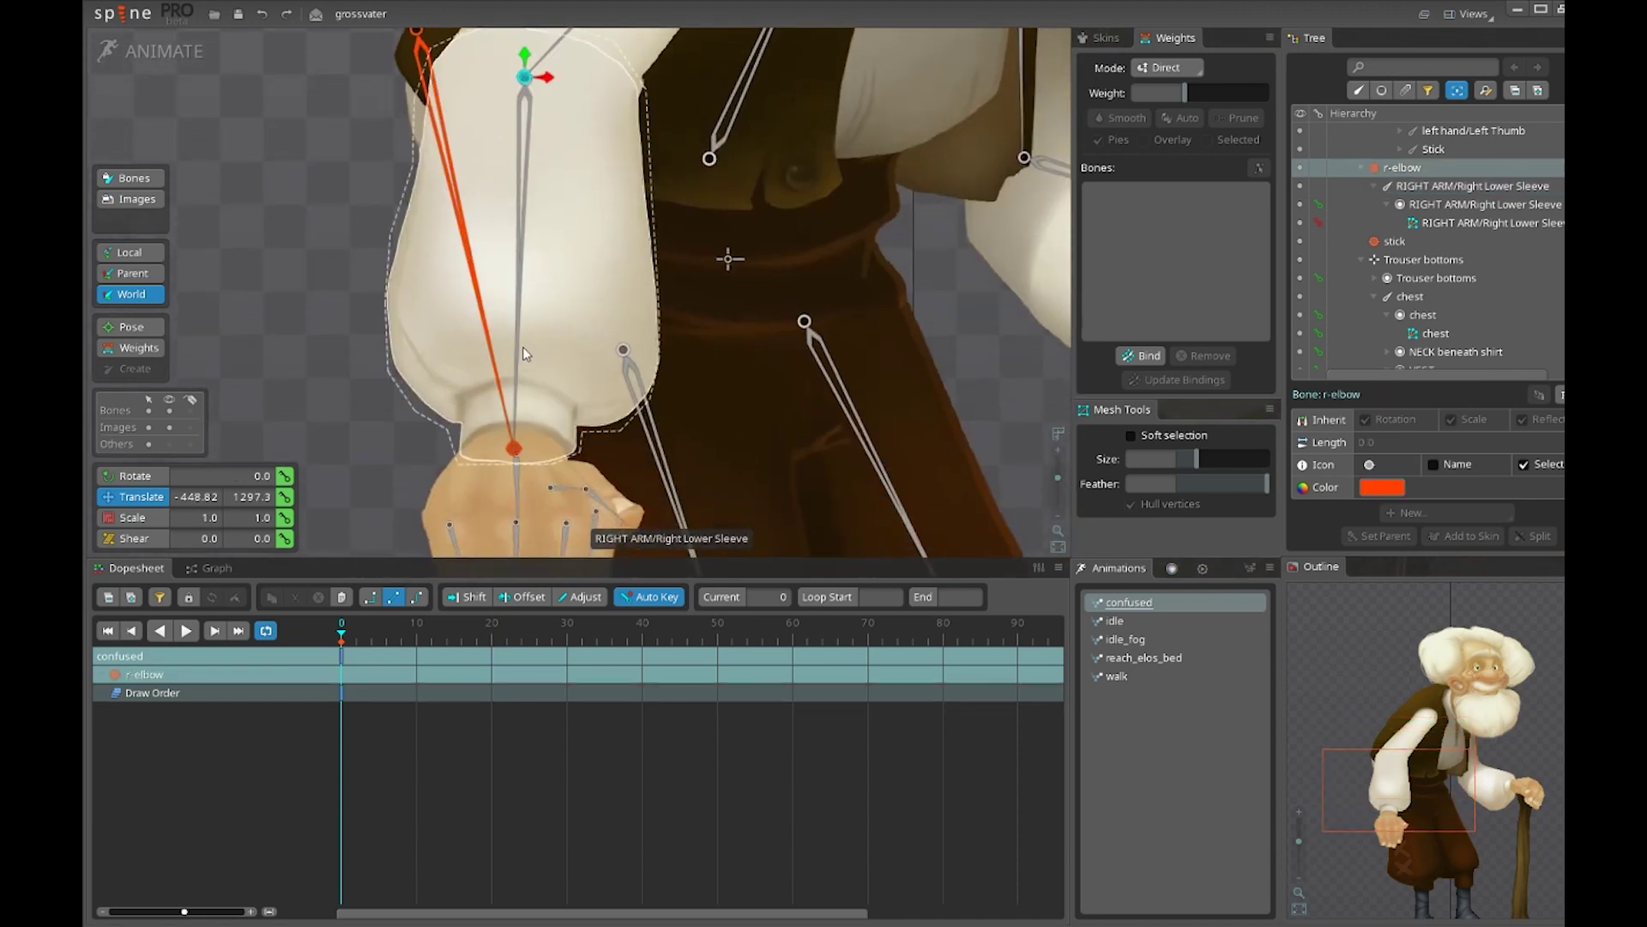
Select the Right Lower Sleeve bone and inspect the r-hand IK constraint's settings that aim it at the wrist
left_click(524, 342)
left_click(506, 166)
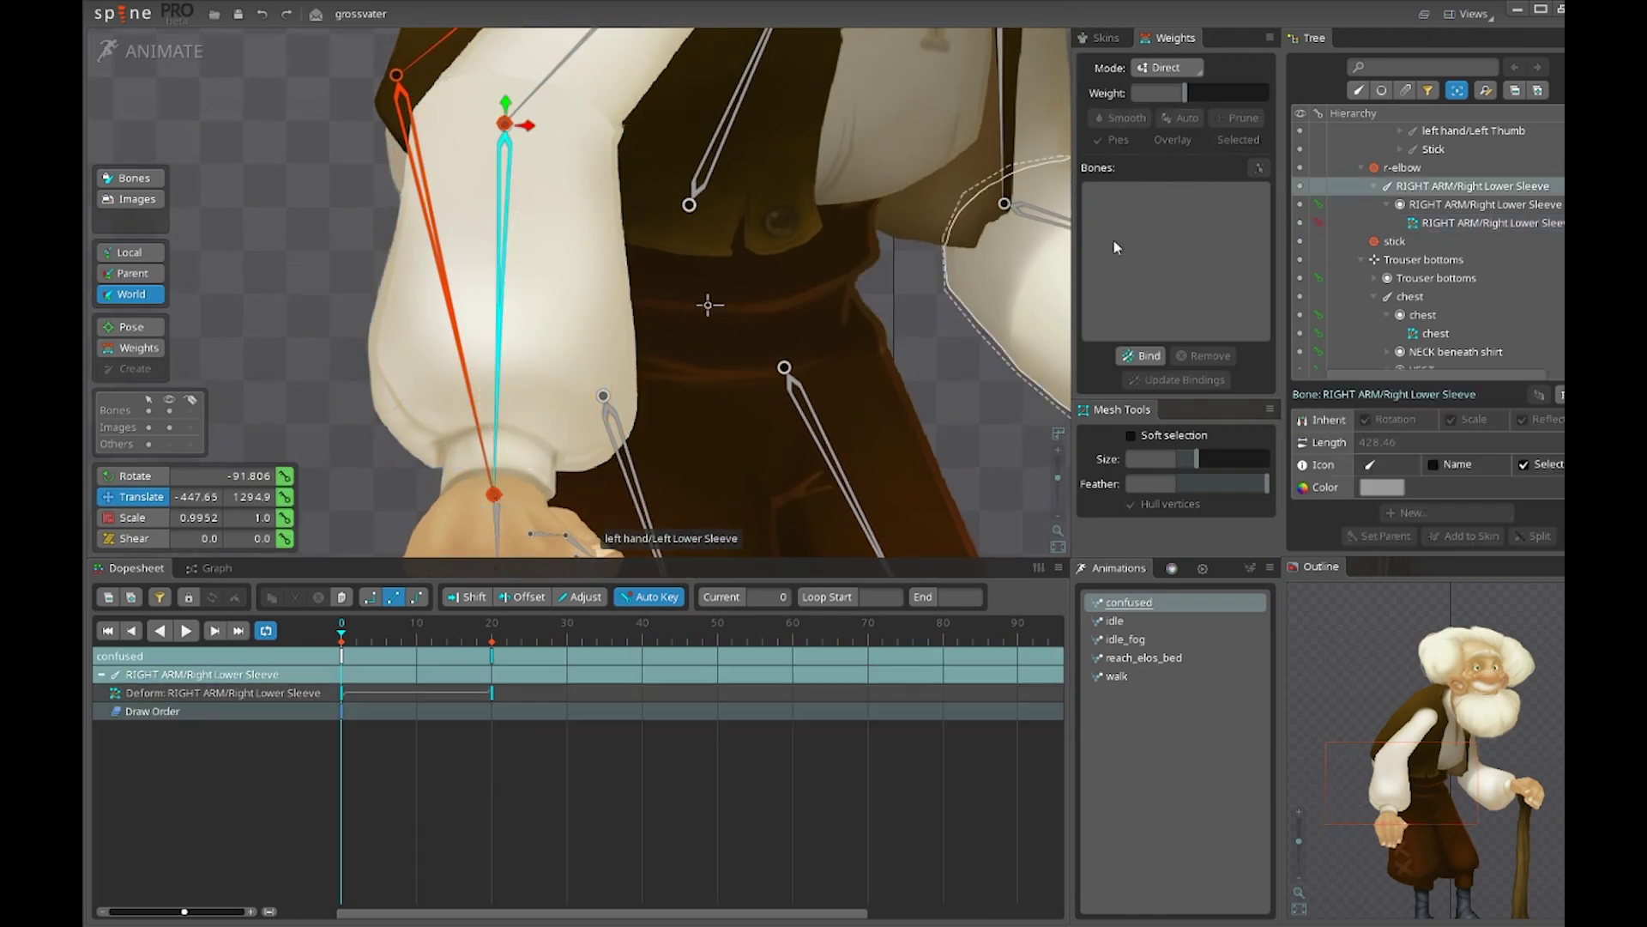
left_click(494, 494)
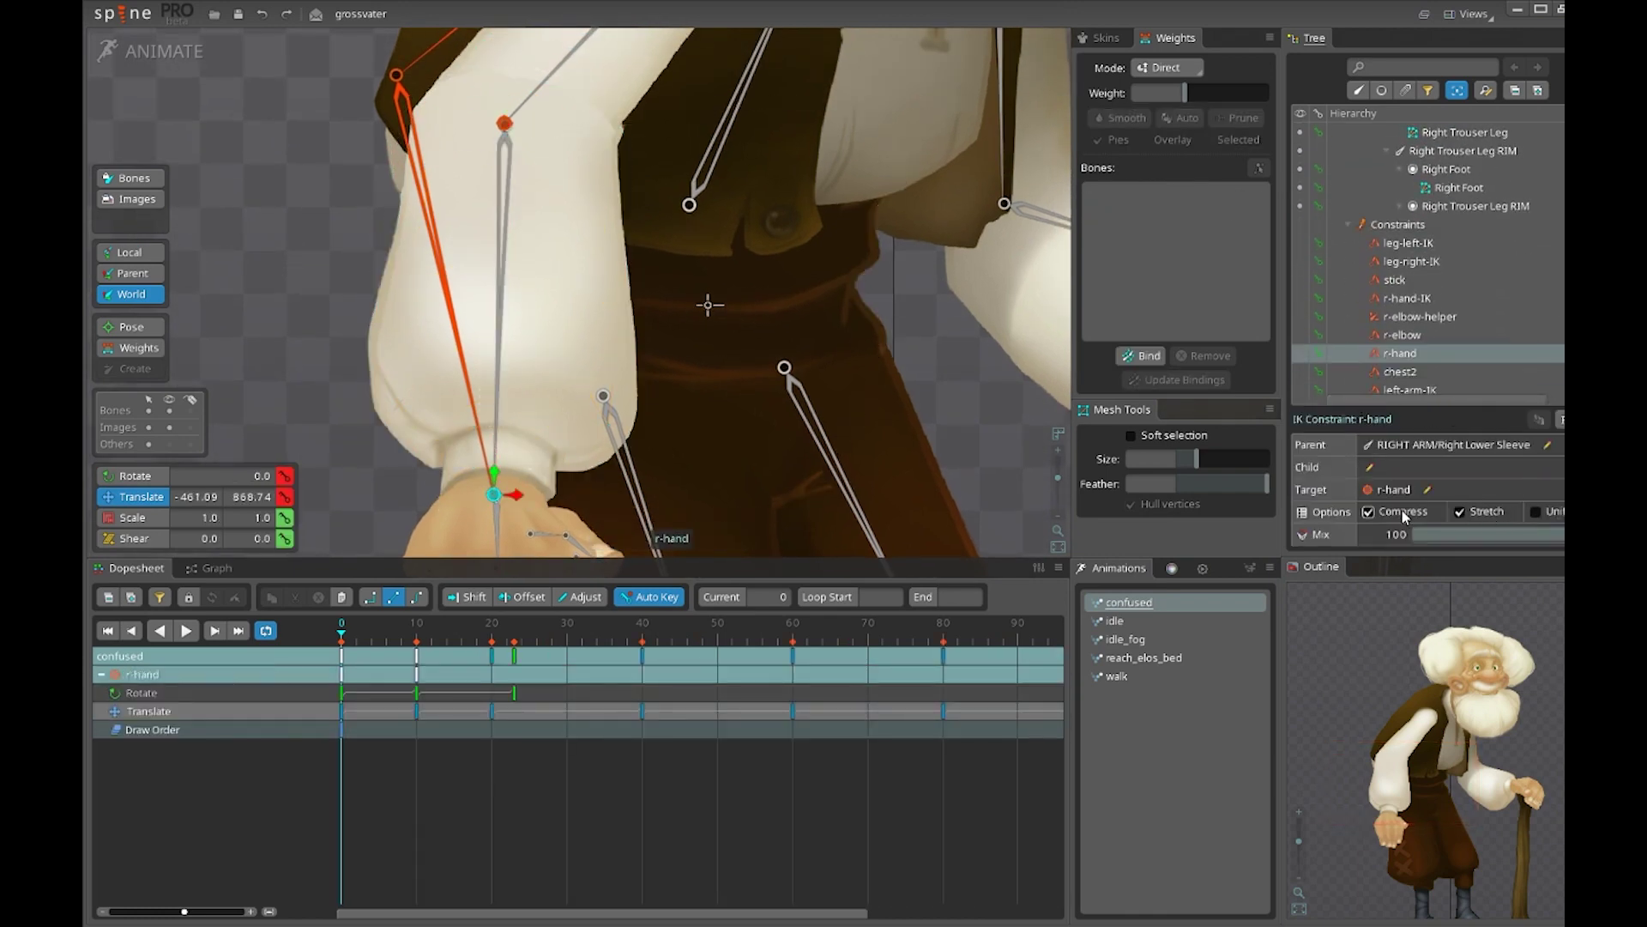
scroll(665, 295, "down", 3)
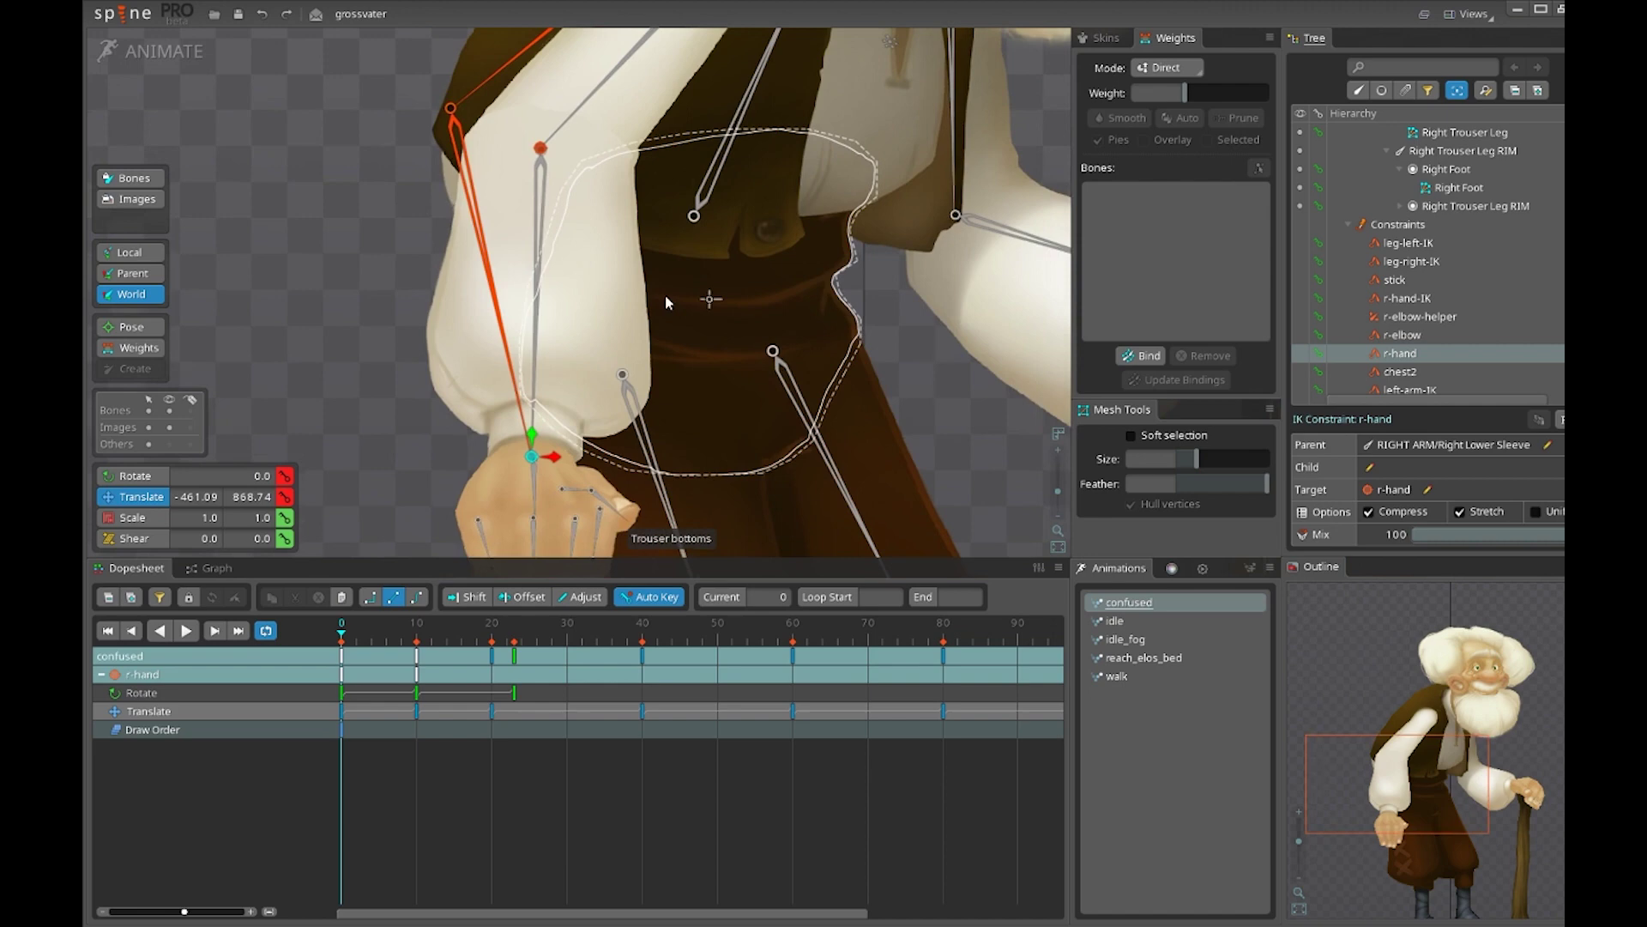
Test the sleeve's stretching by moving the r-elbow bone away from the arm, and undo the move
left_click_drag(629, 240, 491, 393)
key("ctrl+z")
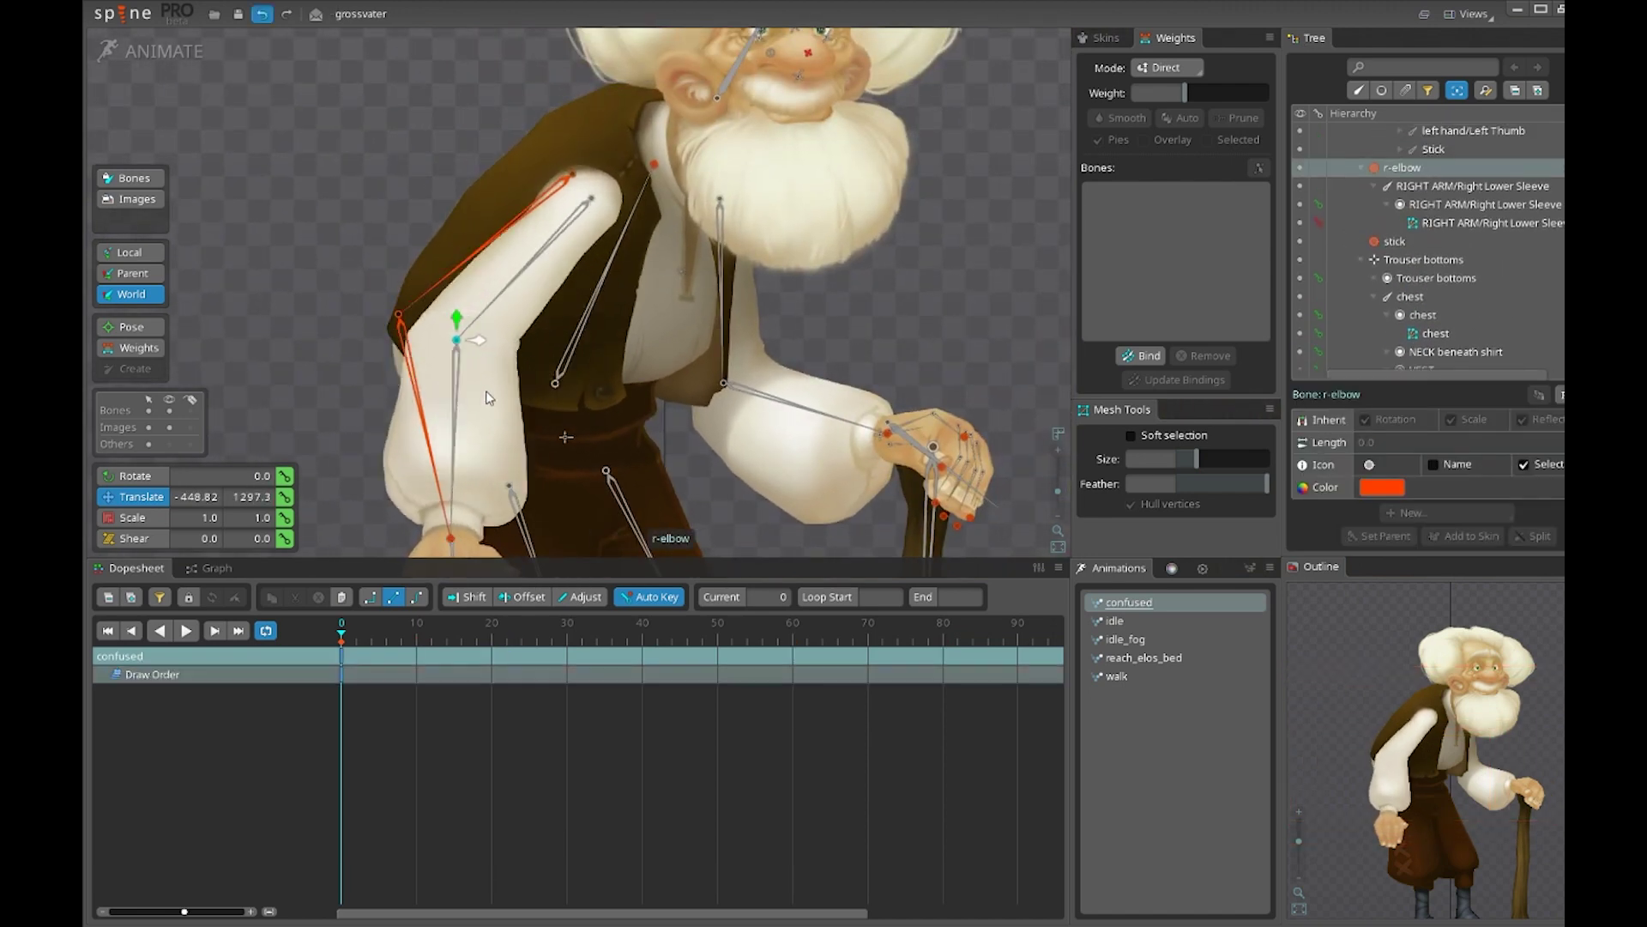
scroll(565, 302, "up", 4)
scroll(564, 302, "down", 2)
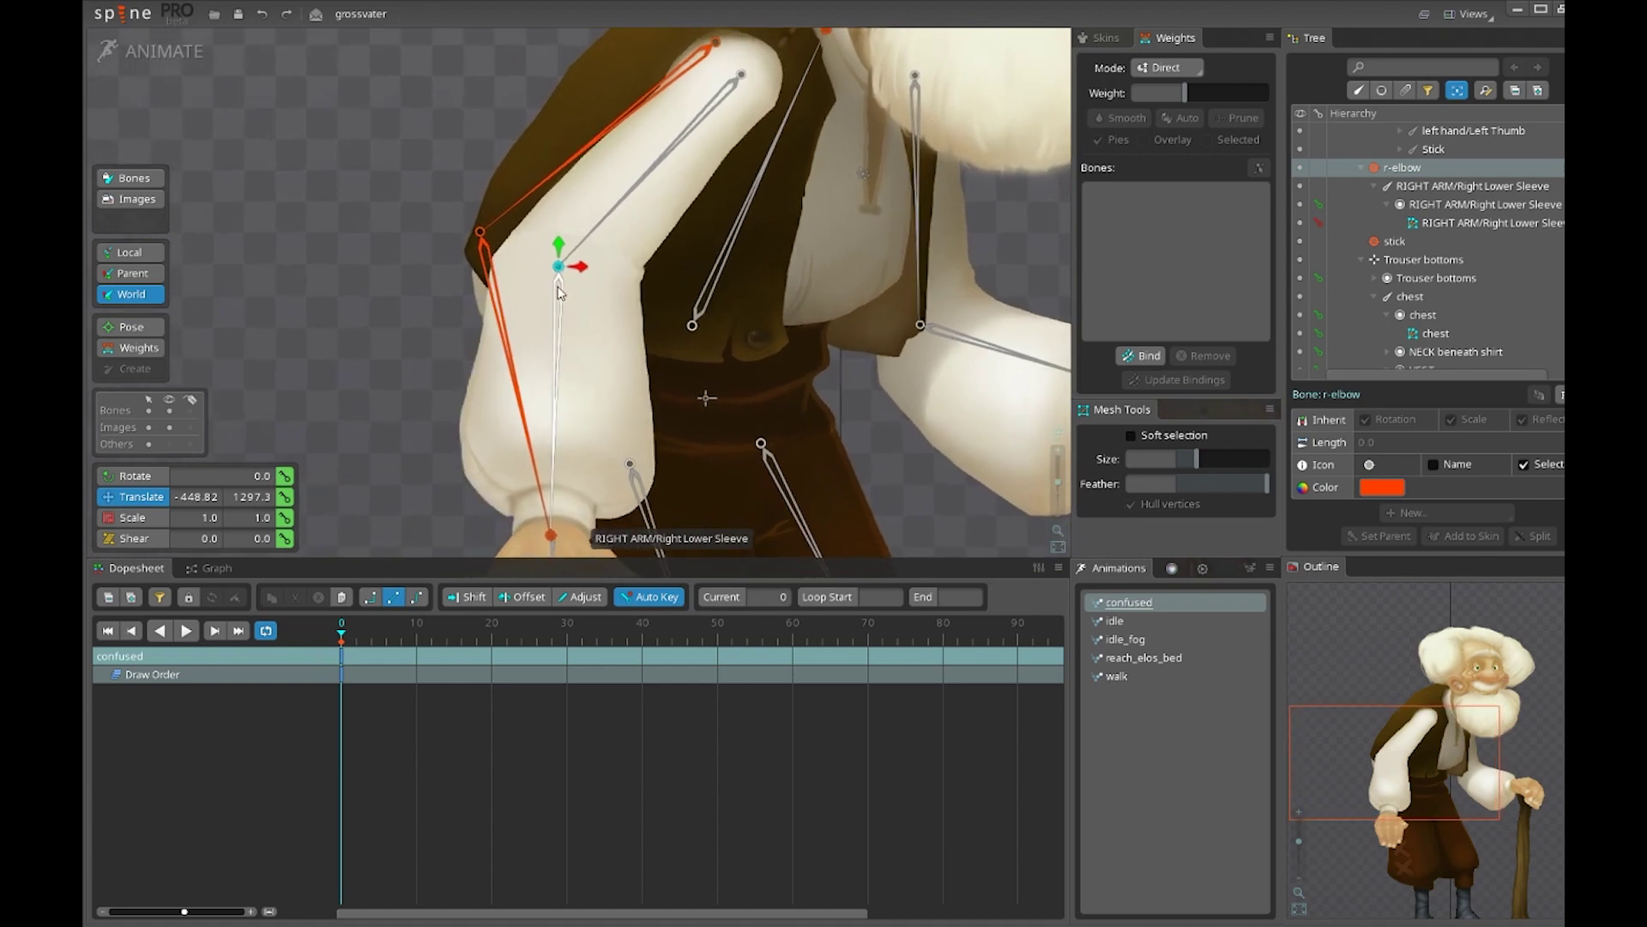
Show the r-elbow-helper transform constraint and examine its chest4 target bone and Translate mix
scroll(558, 285, "up", 3)
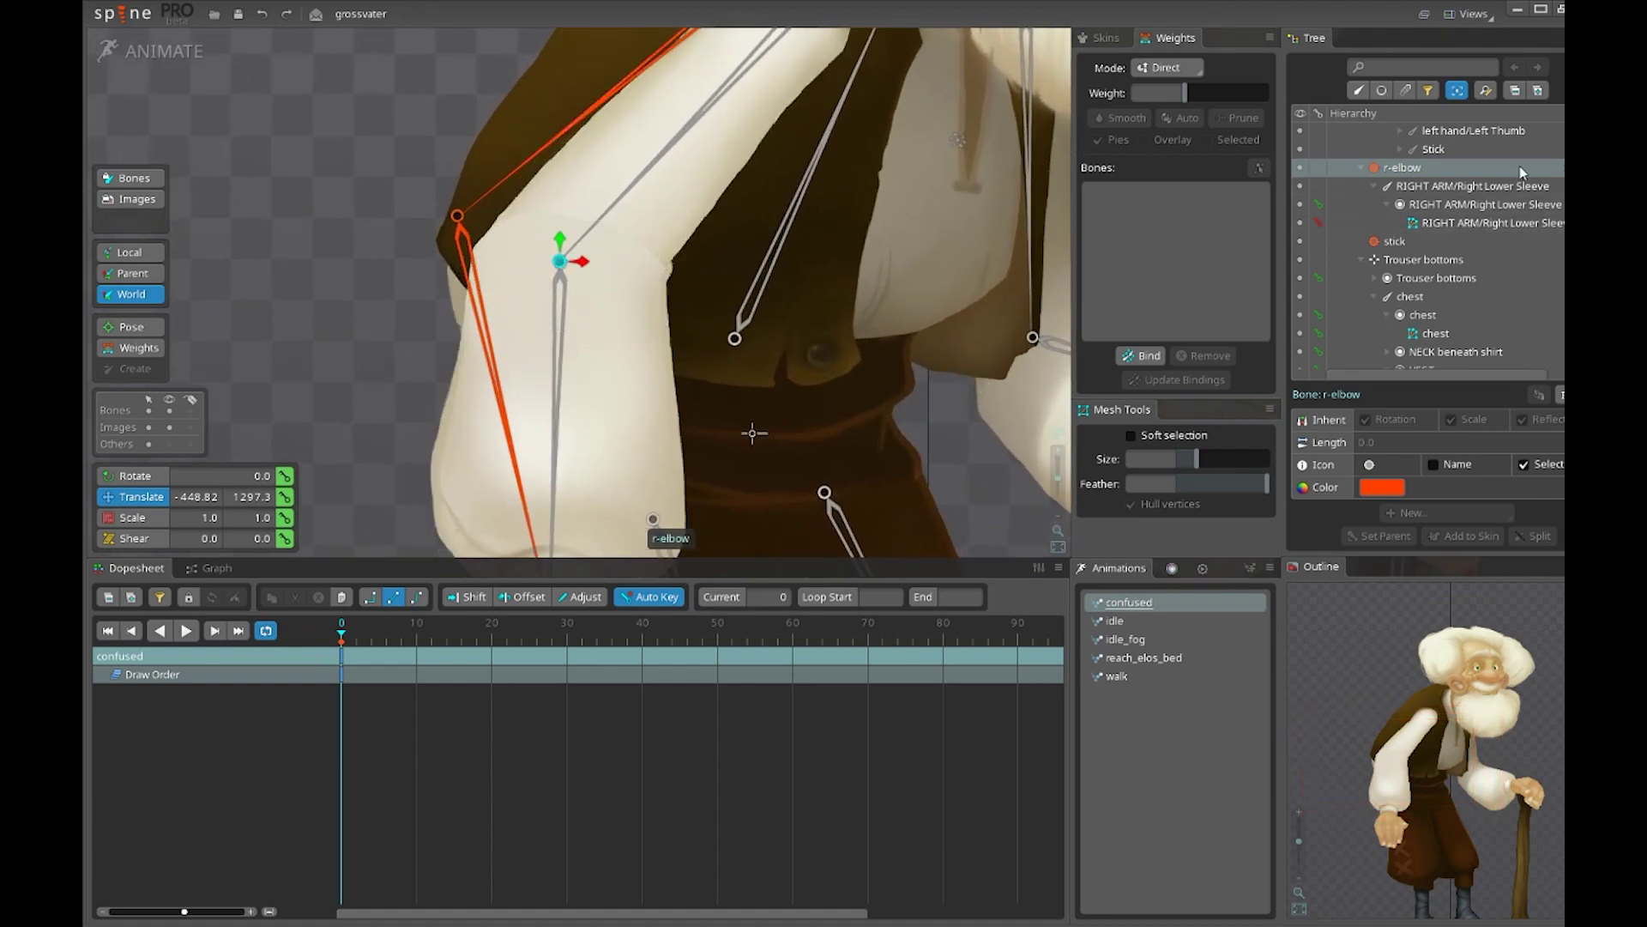
left_click(1563, 167)
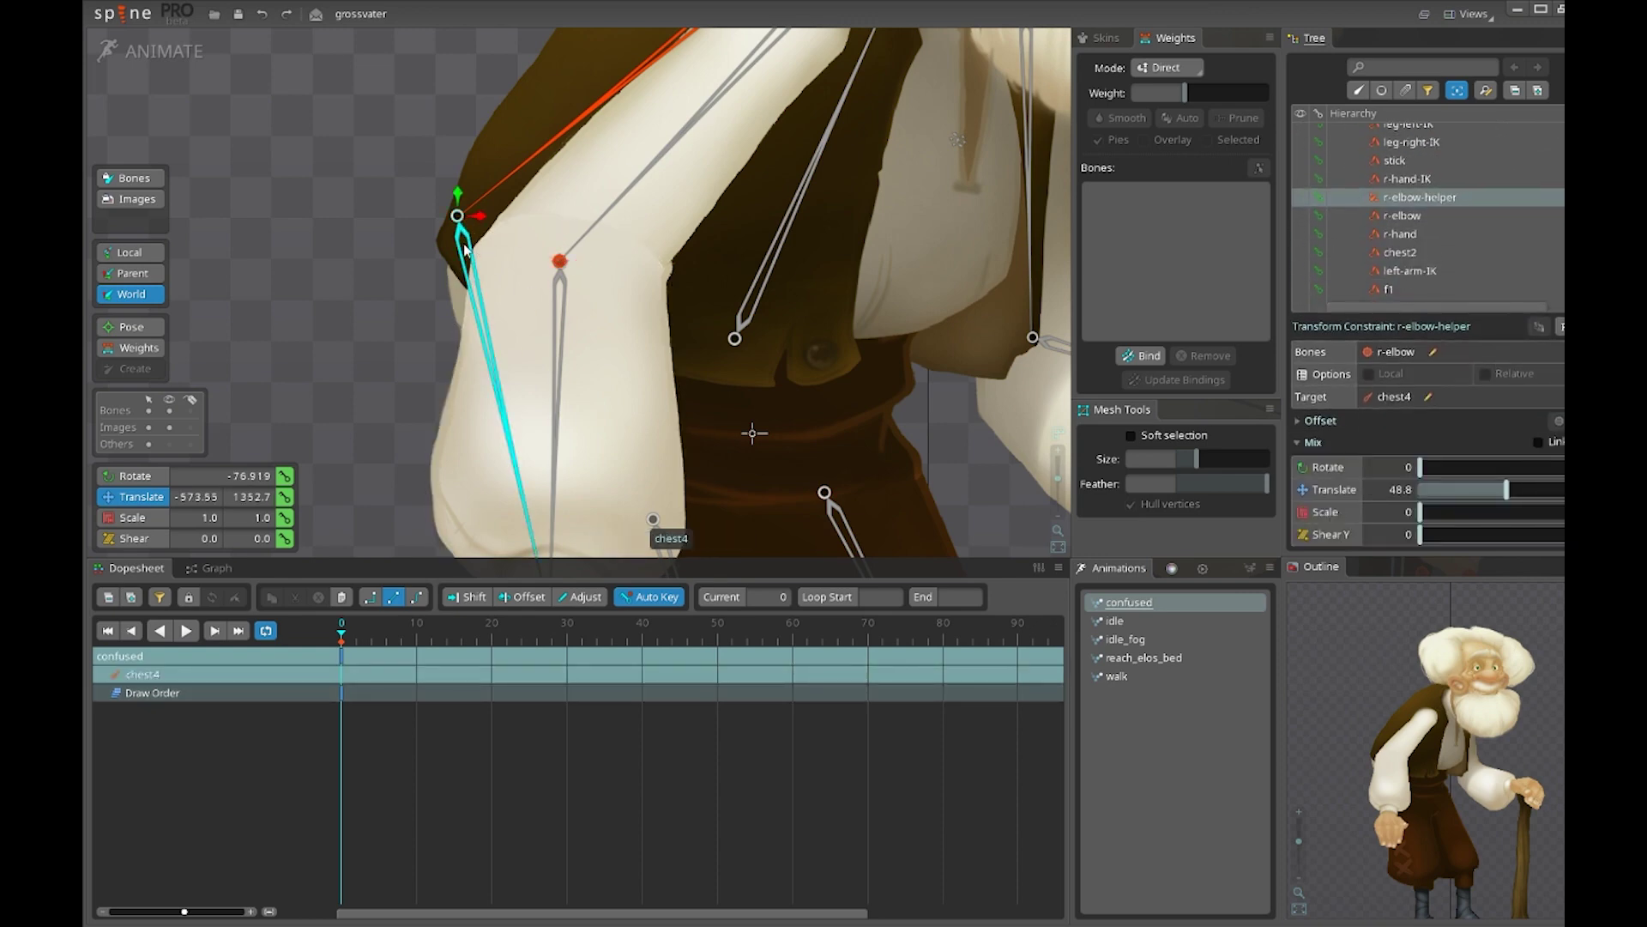
scroll(465, 249, "down", 3)
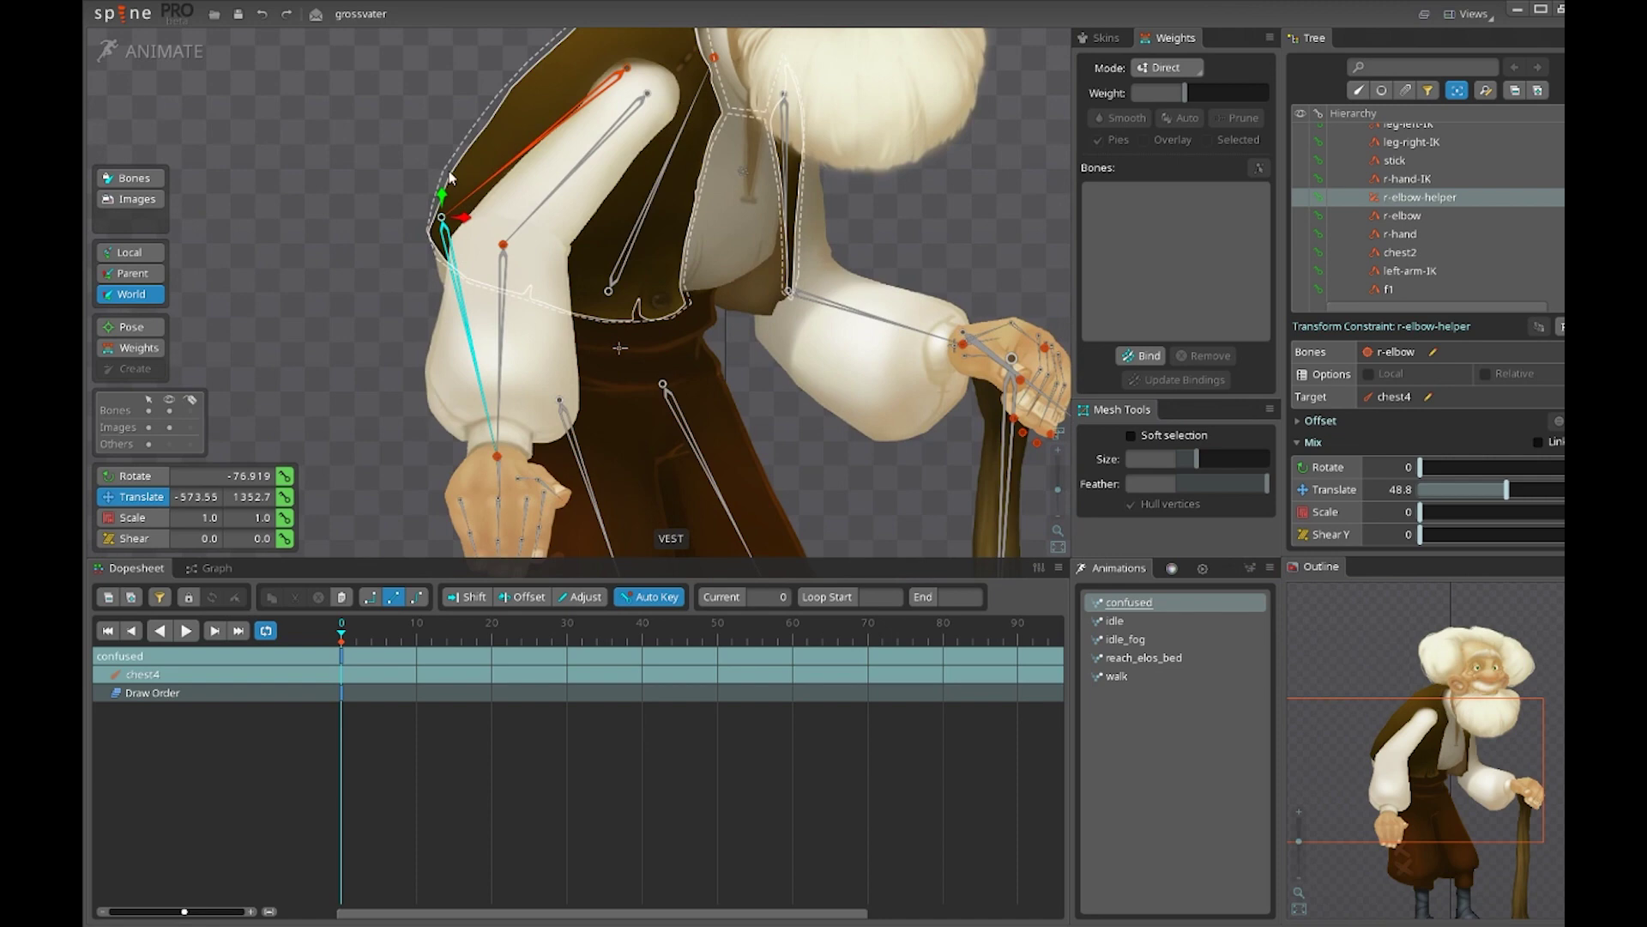
left_click_drag(515, 221, 538, 252)
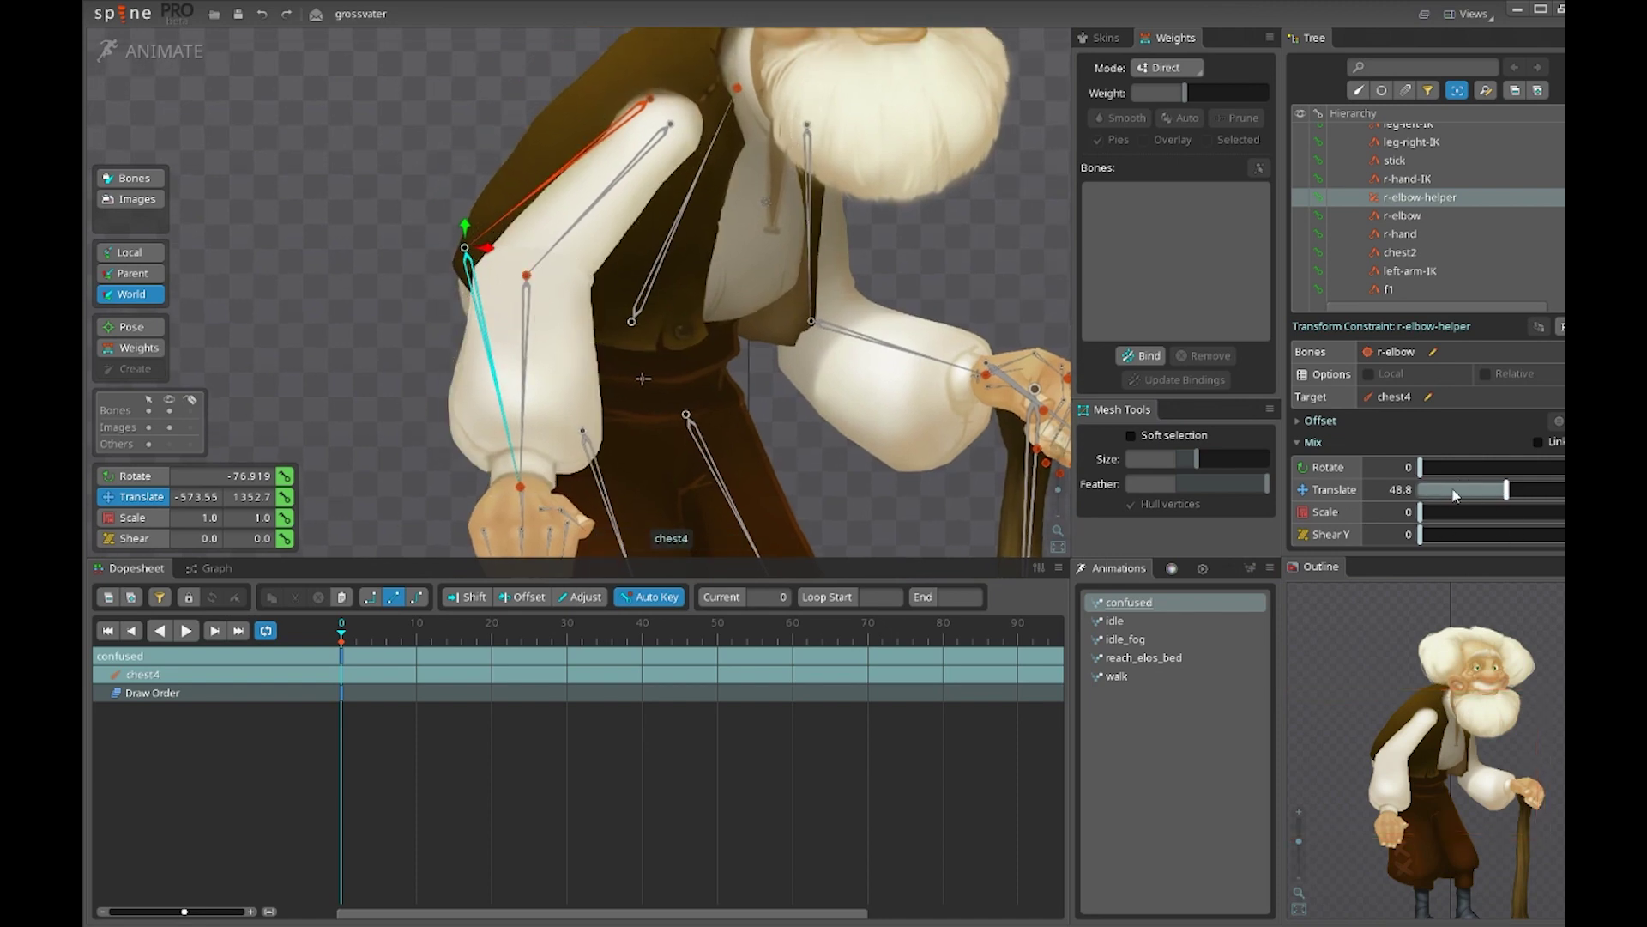
scroll(545, 273, "up", 3)
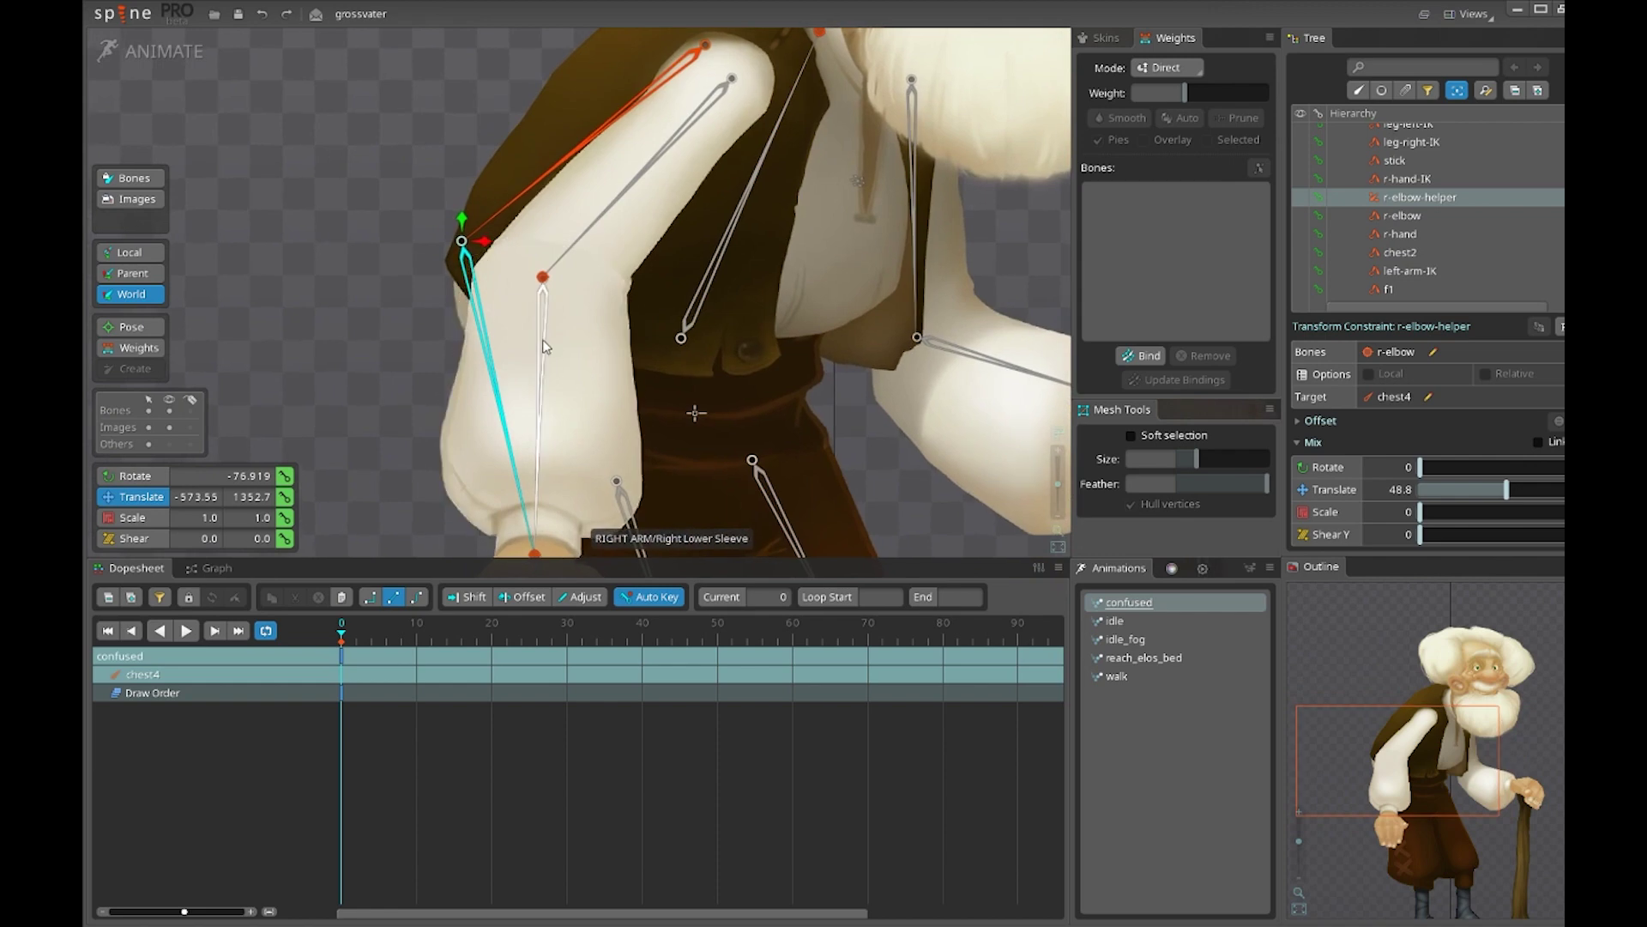
scroll(544, 347, "down", 2)
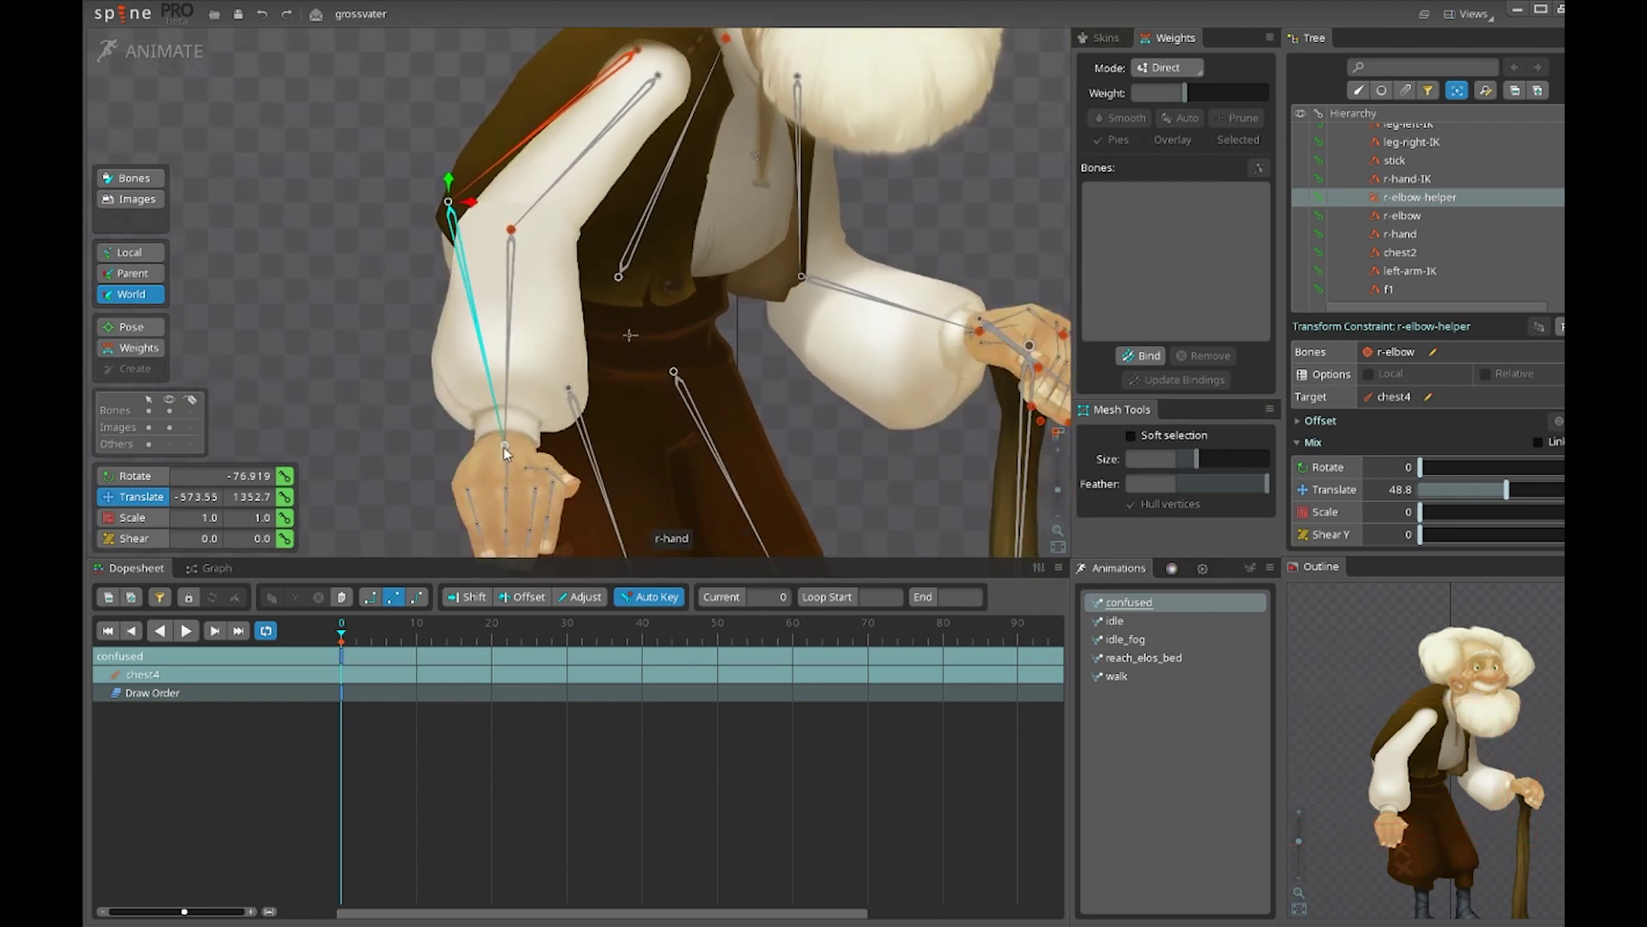
Select the r-hand target bone, move it around to test the whole right arm's bending, and undo the moves
mouse_move(503, 446)
left_mouse_down()
mouse_move(493, 330)
mouse_move(367, 422)
mouse_move(636, 398)
mouse_move(498, 264)
mouse_move(425, 390)
mouse_move(665, 296)
mouse_move(558, 370)
mouse_move(506, 445)
left_mouse_up()
key("ctrl+s")
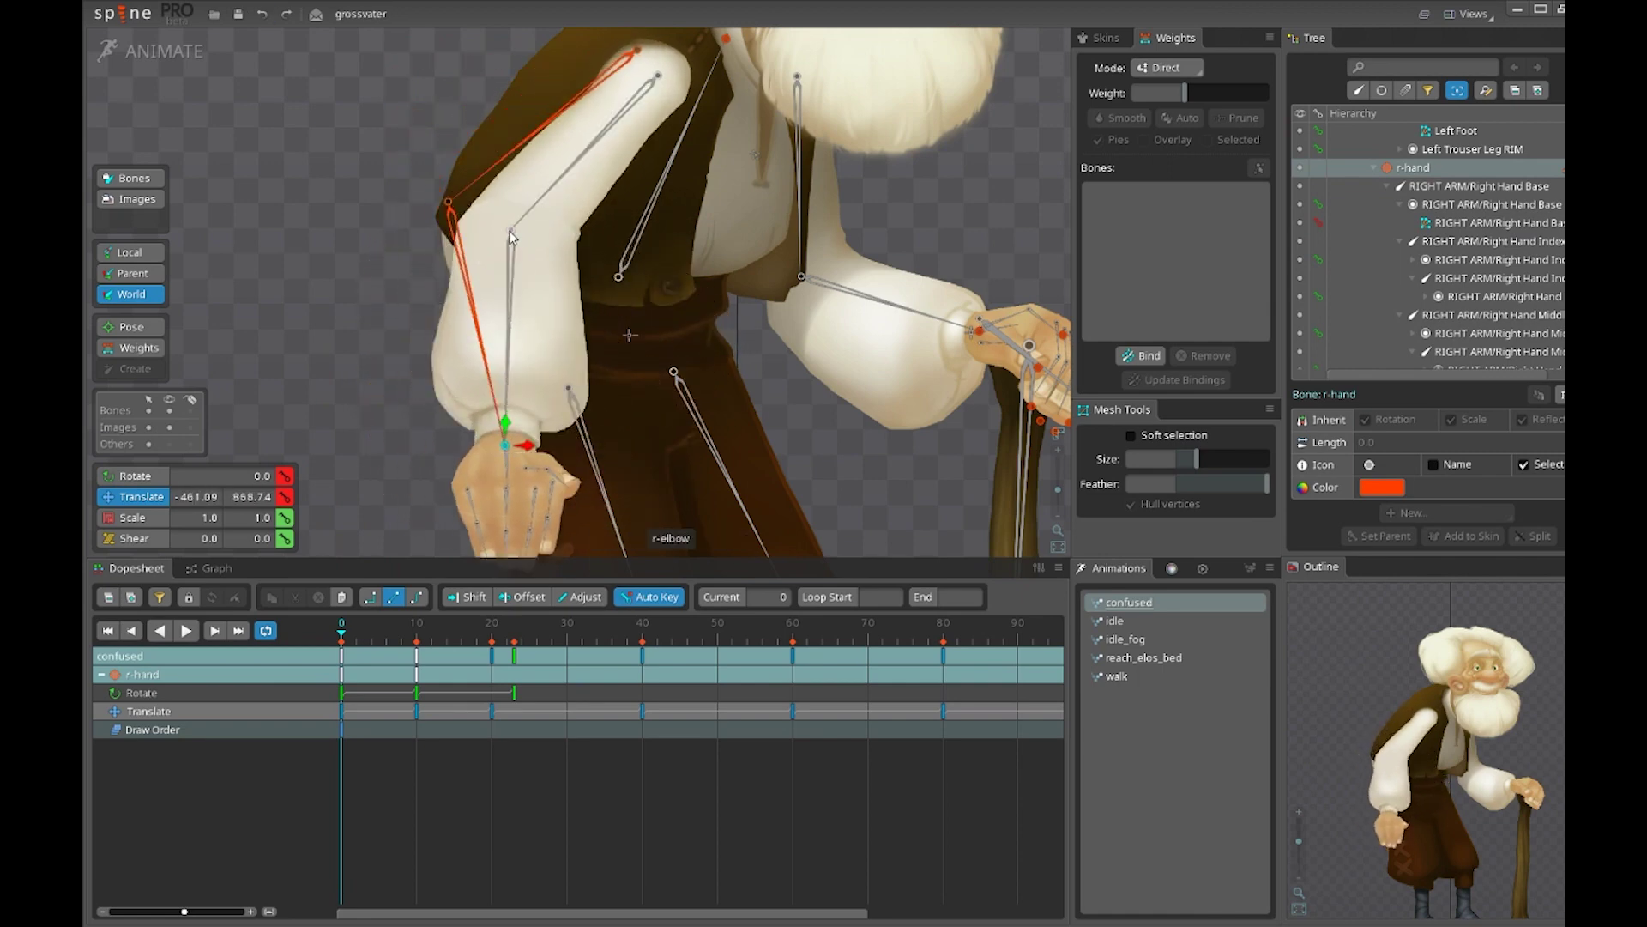
left_click_drag(548, 290, 522, 310)
scroll(522, 311, "down", 1)
left_click_drag(320, 464, 430, 329)
key("ctrl+z")
left_click_drag(346, 463, 549, 306)
key("ctrl+z")
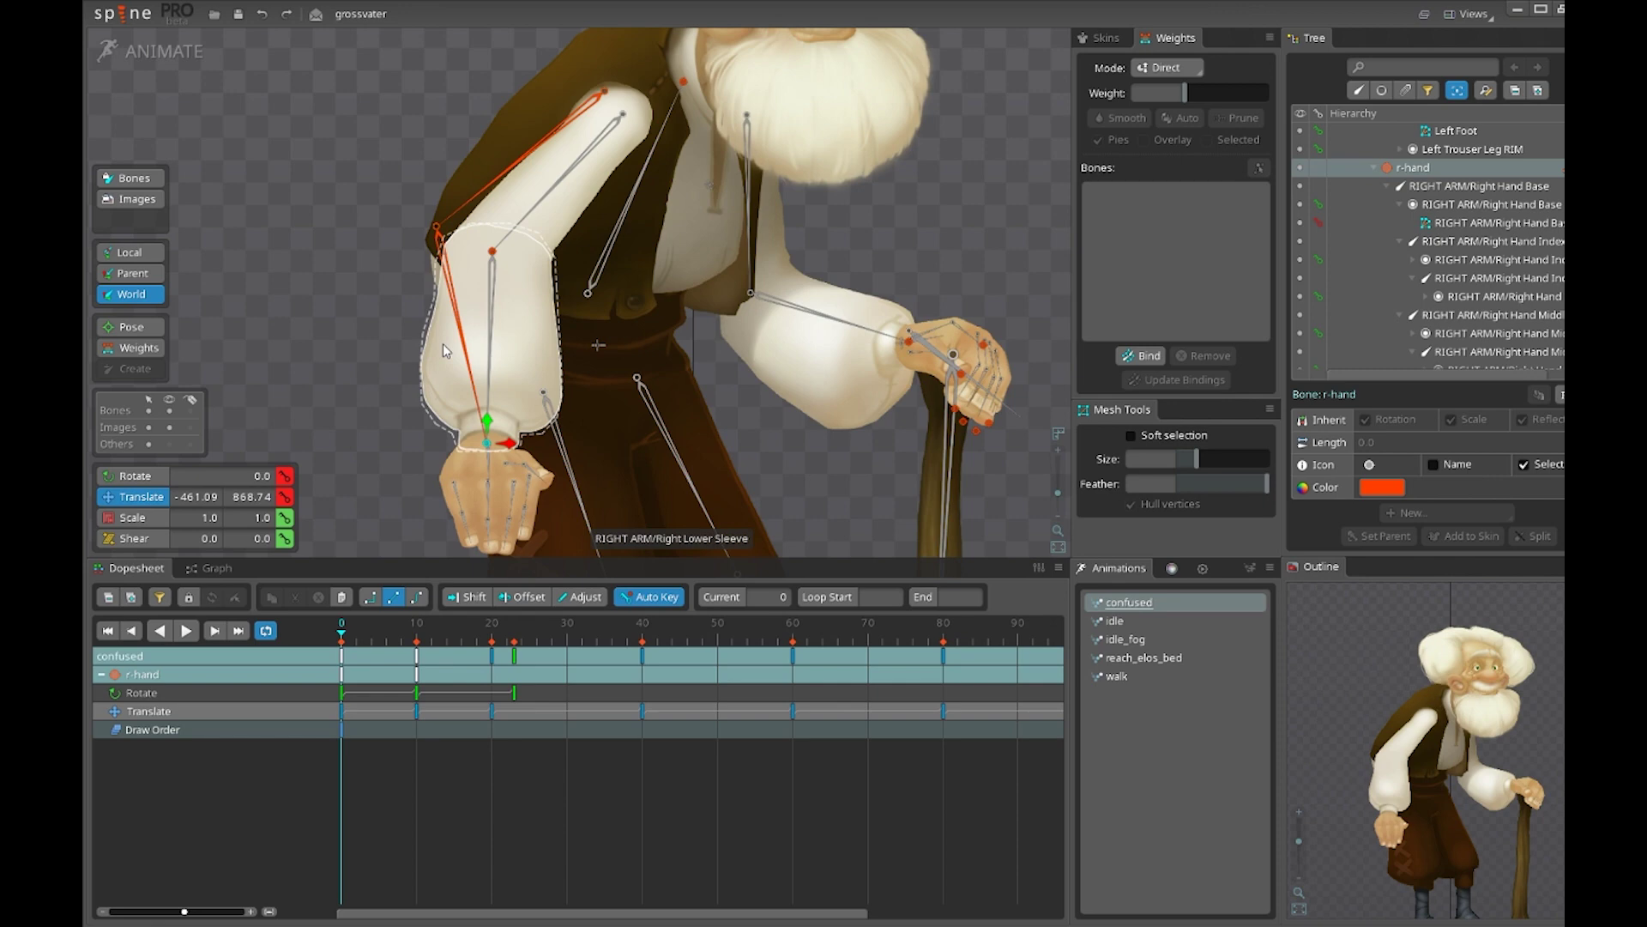
scroll(877, 218, "down", 1)
left_click_drag(876, 218, 821, 265)
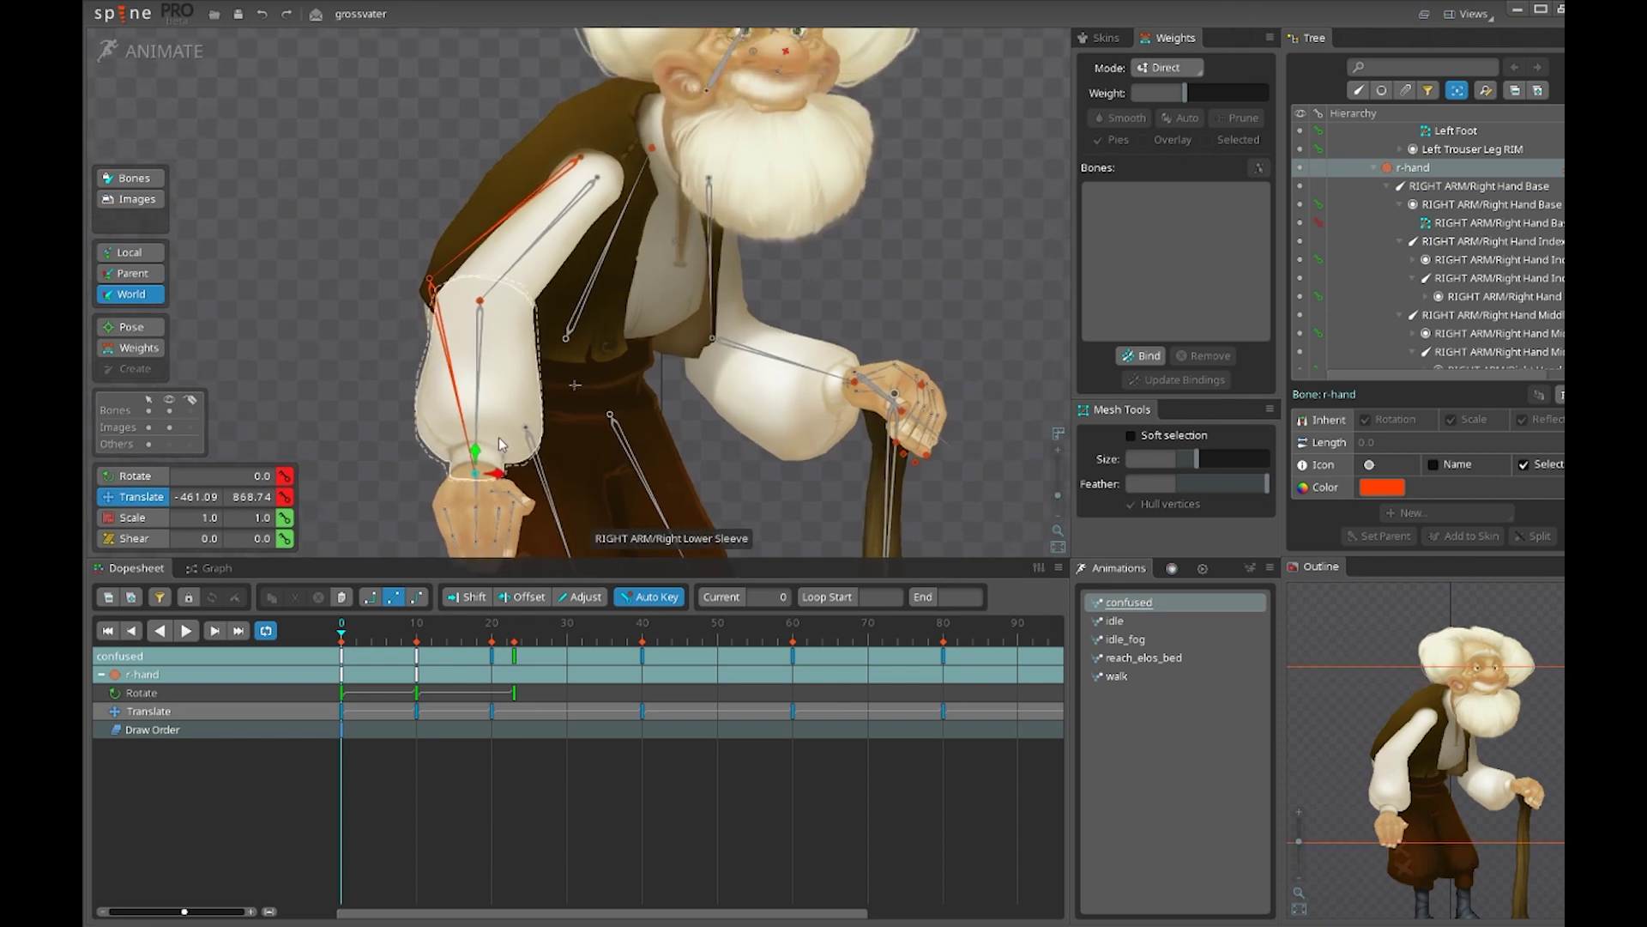
Deselect the hand target and select the right arm's five sleeve and helper bones together to show the chain
left_click_drag(532, 397, 543, 338)
key("space")
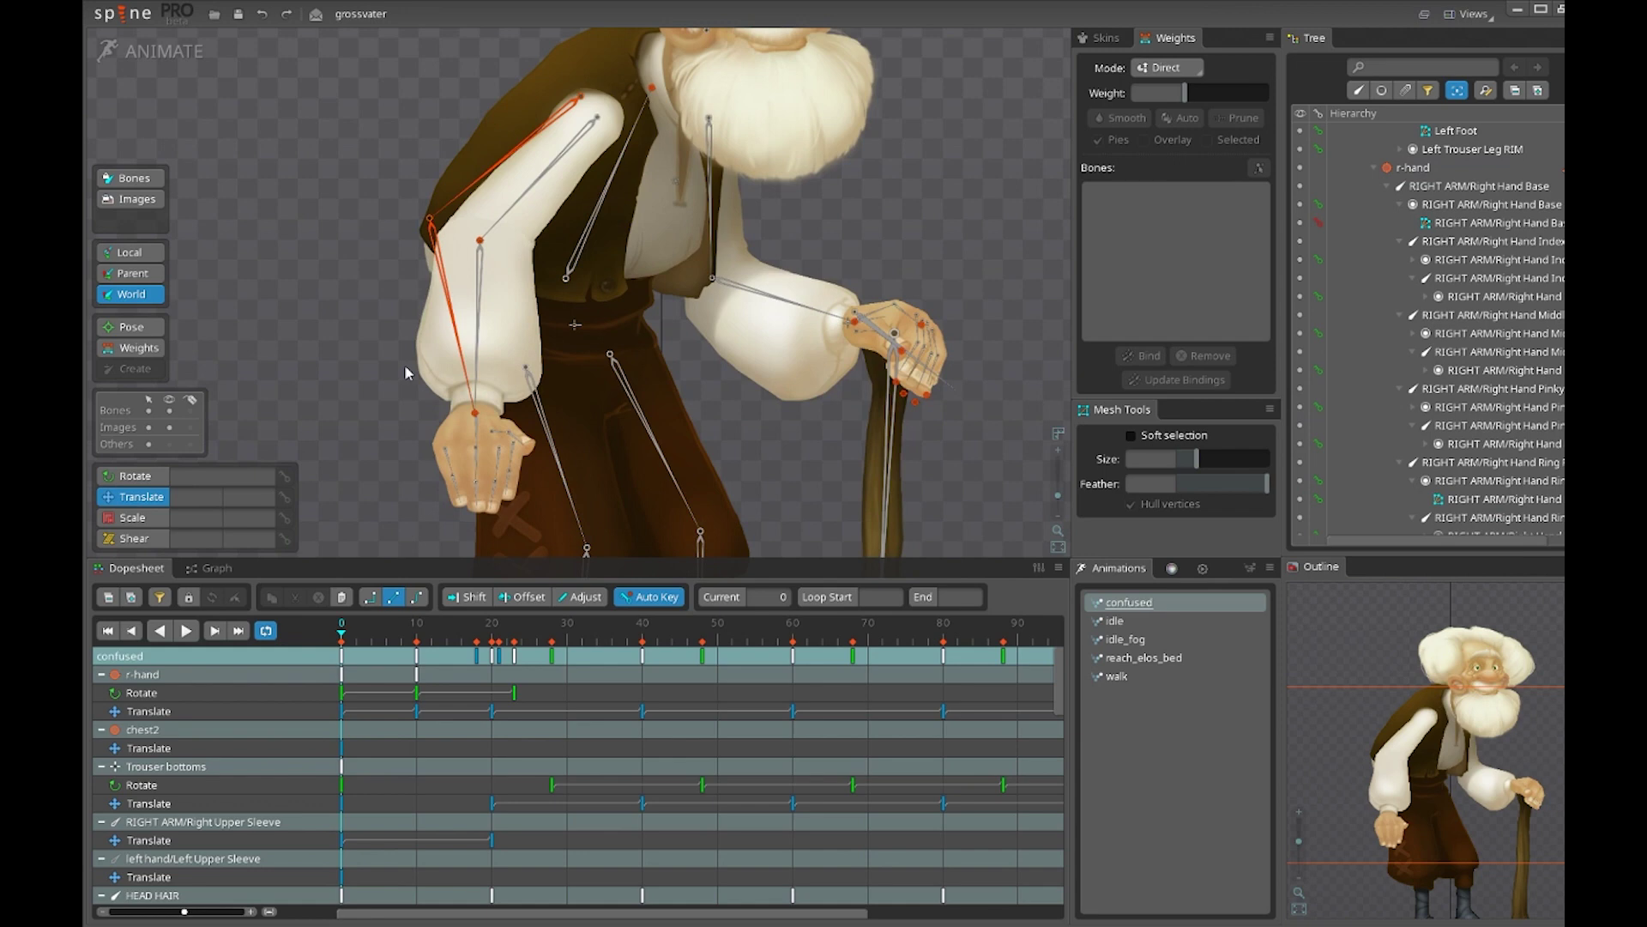
left_click_drag(360, 350, 337, 377)
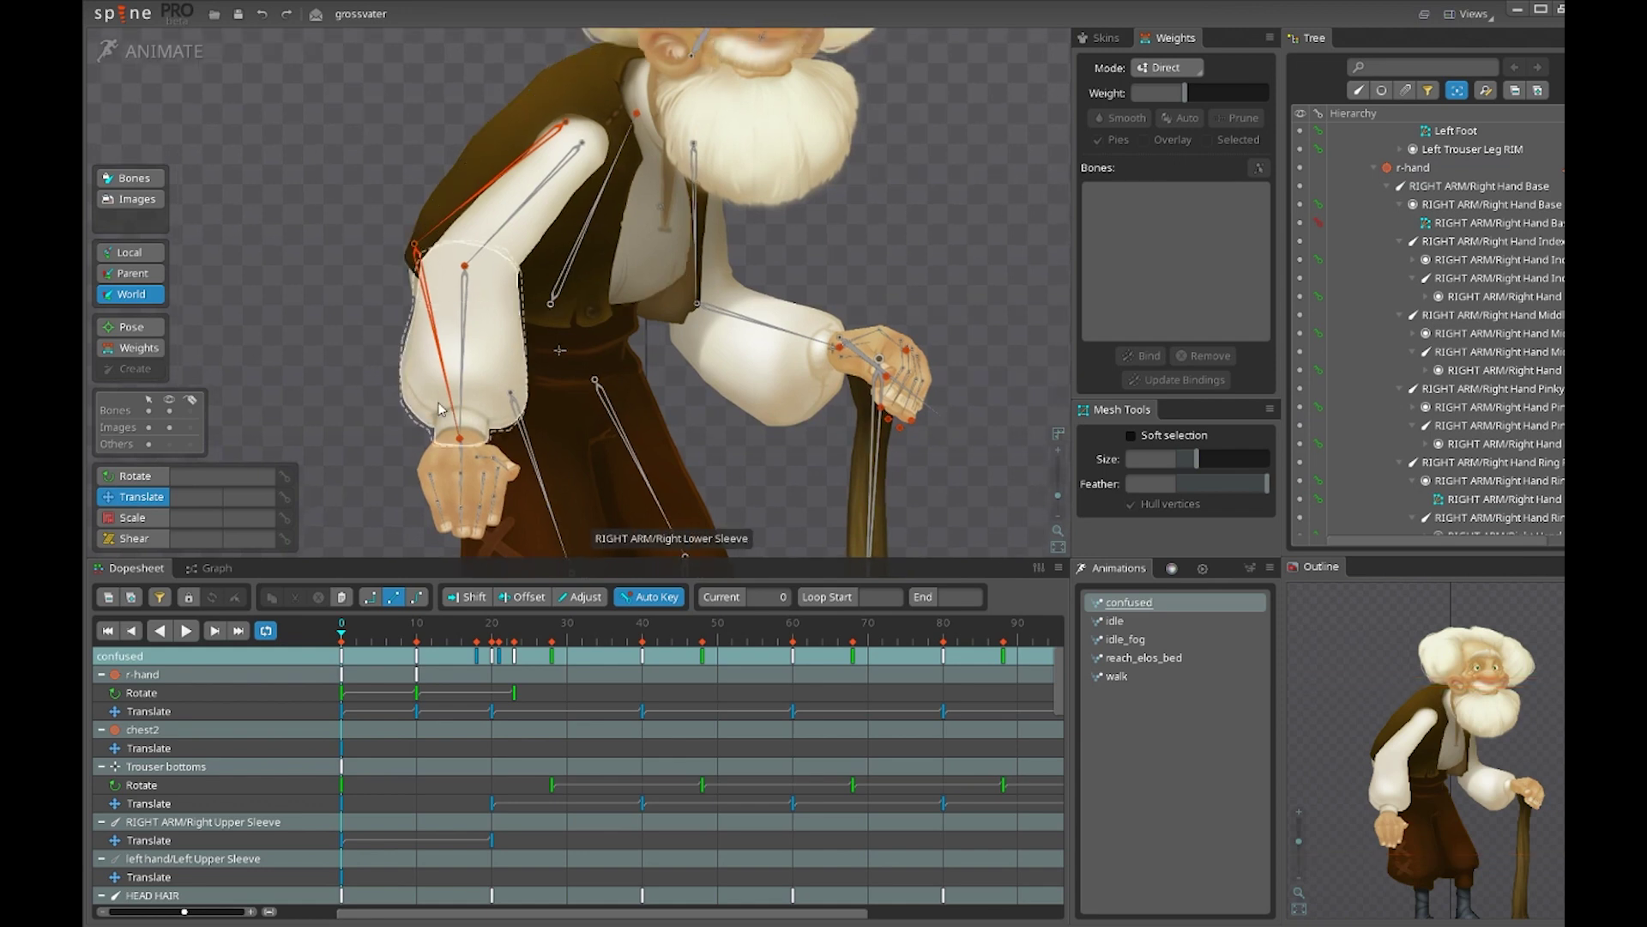
scroll(350, 419, "up", 2)
scroll(381, 357, "up", 1)
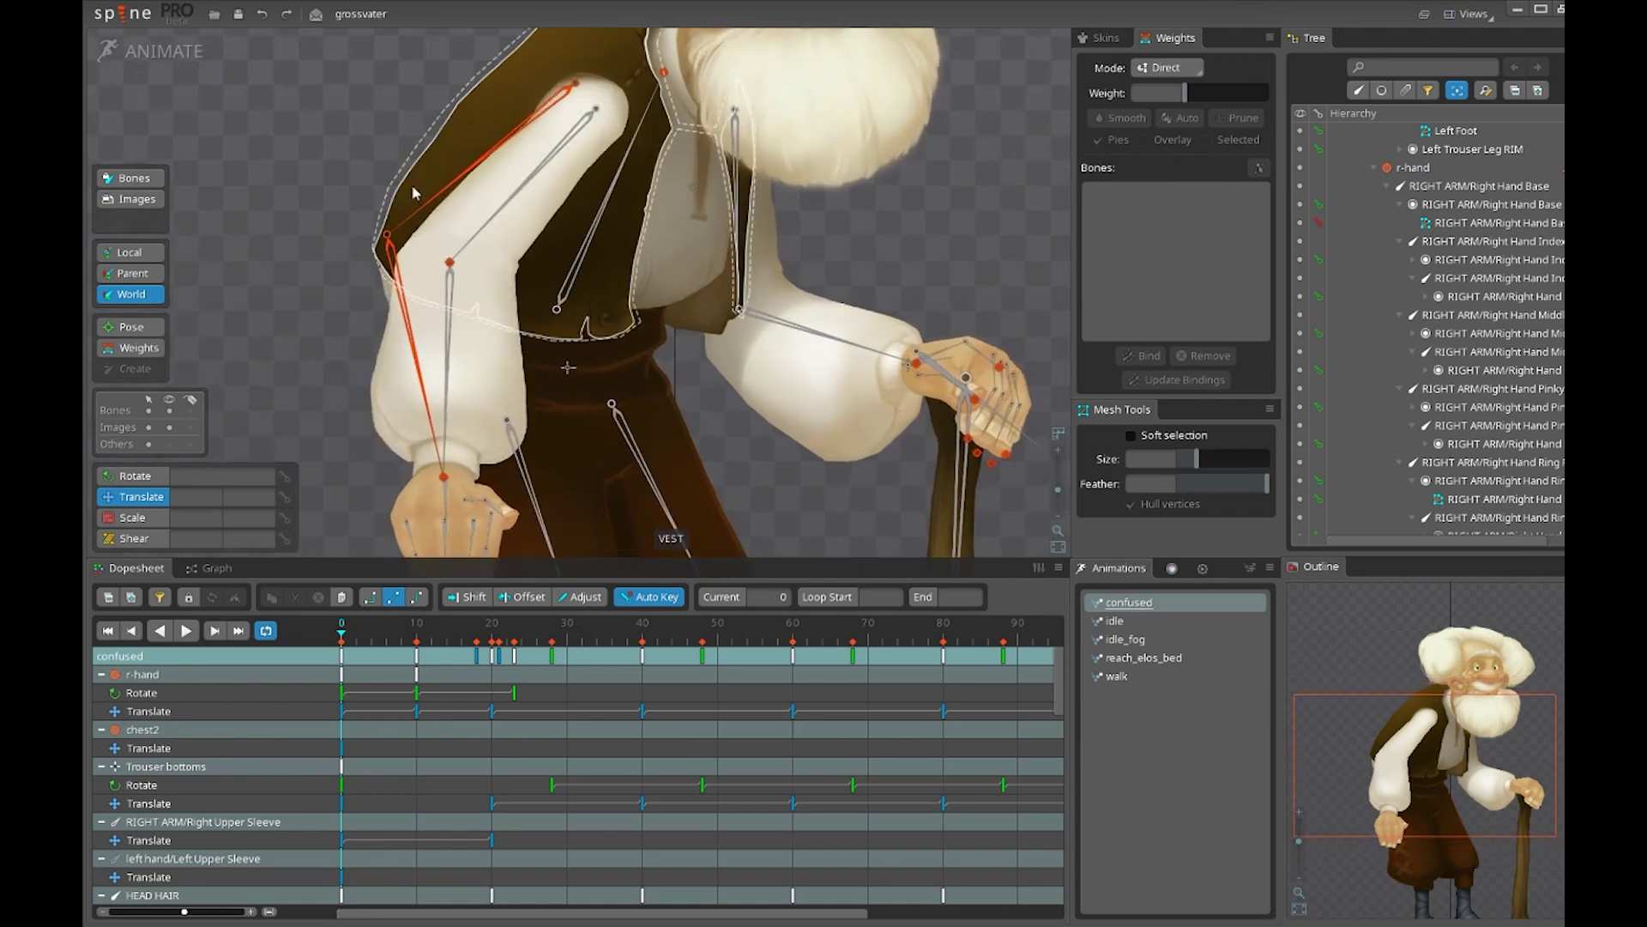
scroll(388, 288, "up", 2)
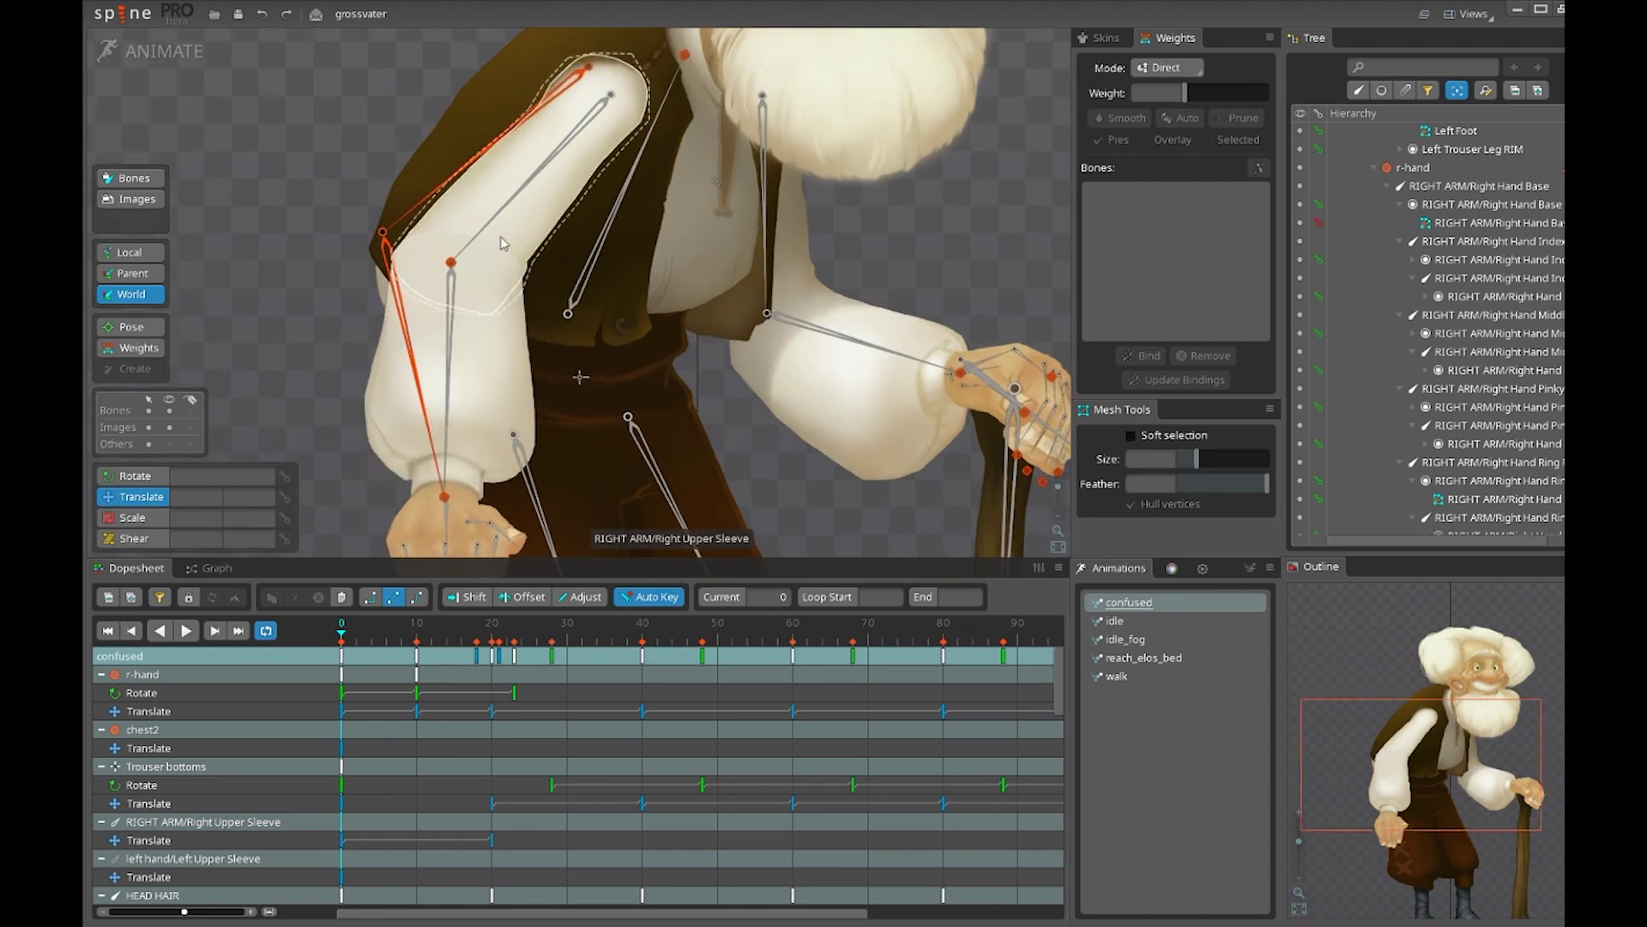
left_click_drag(341, 163, 474, 316)
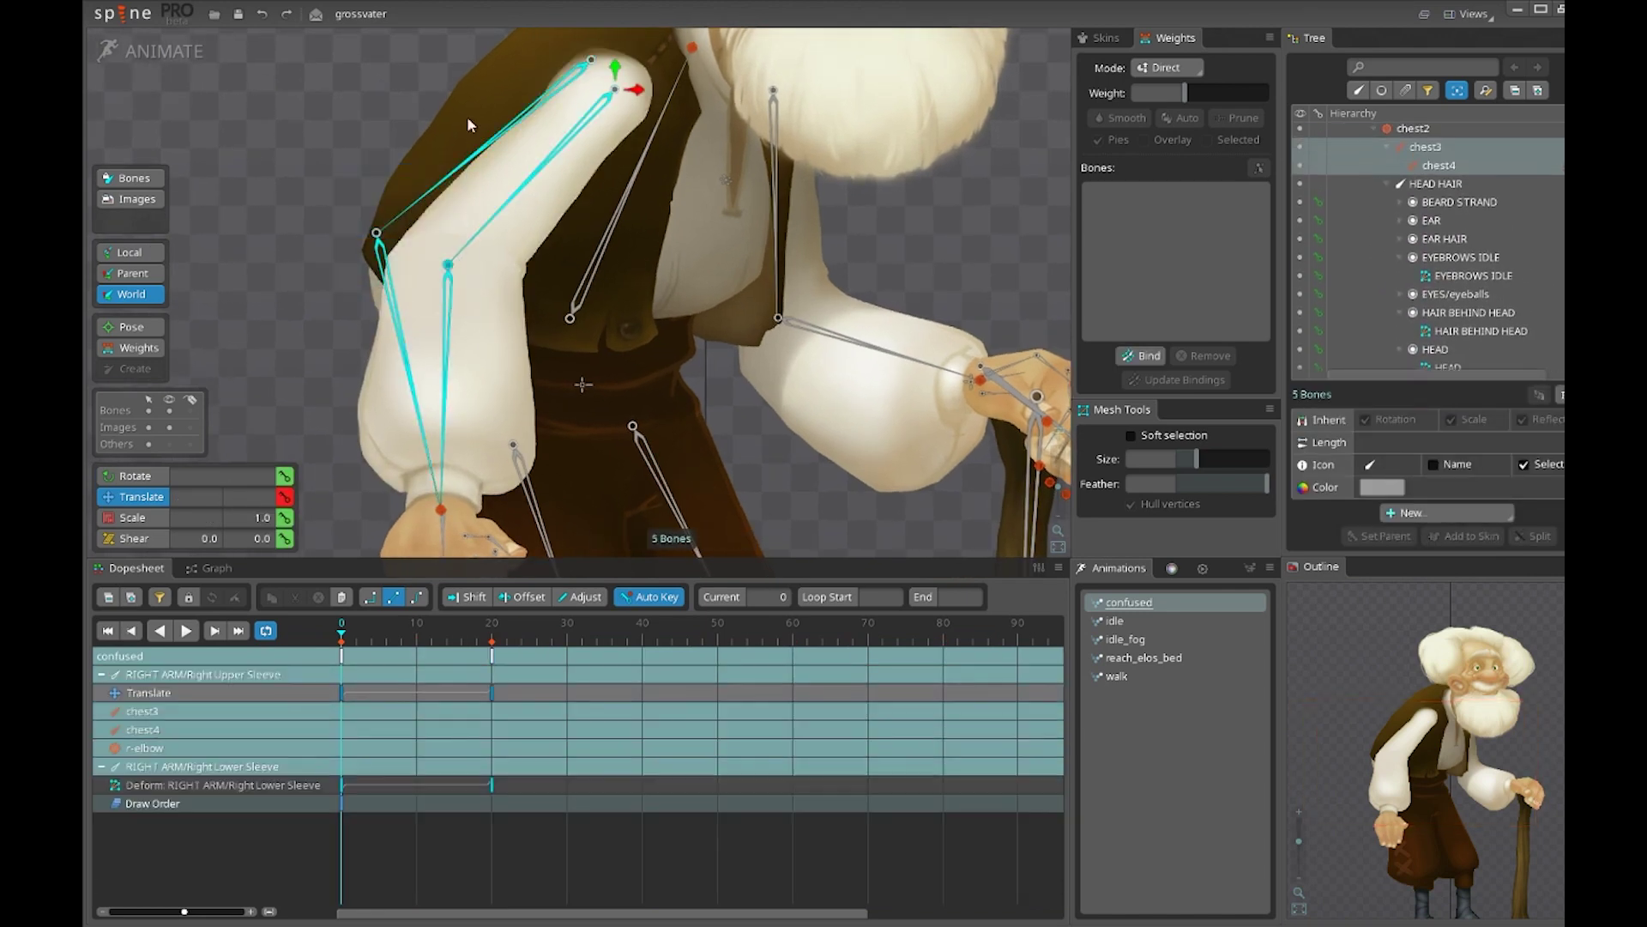
Select the r-elbow bone and examine its place between the right arm's sleeve bones and helper bones
scroll(361, 225, "up", 3)
left_click(357, 222)
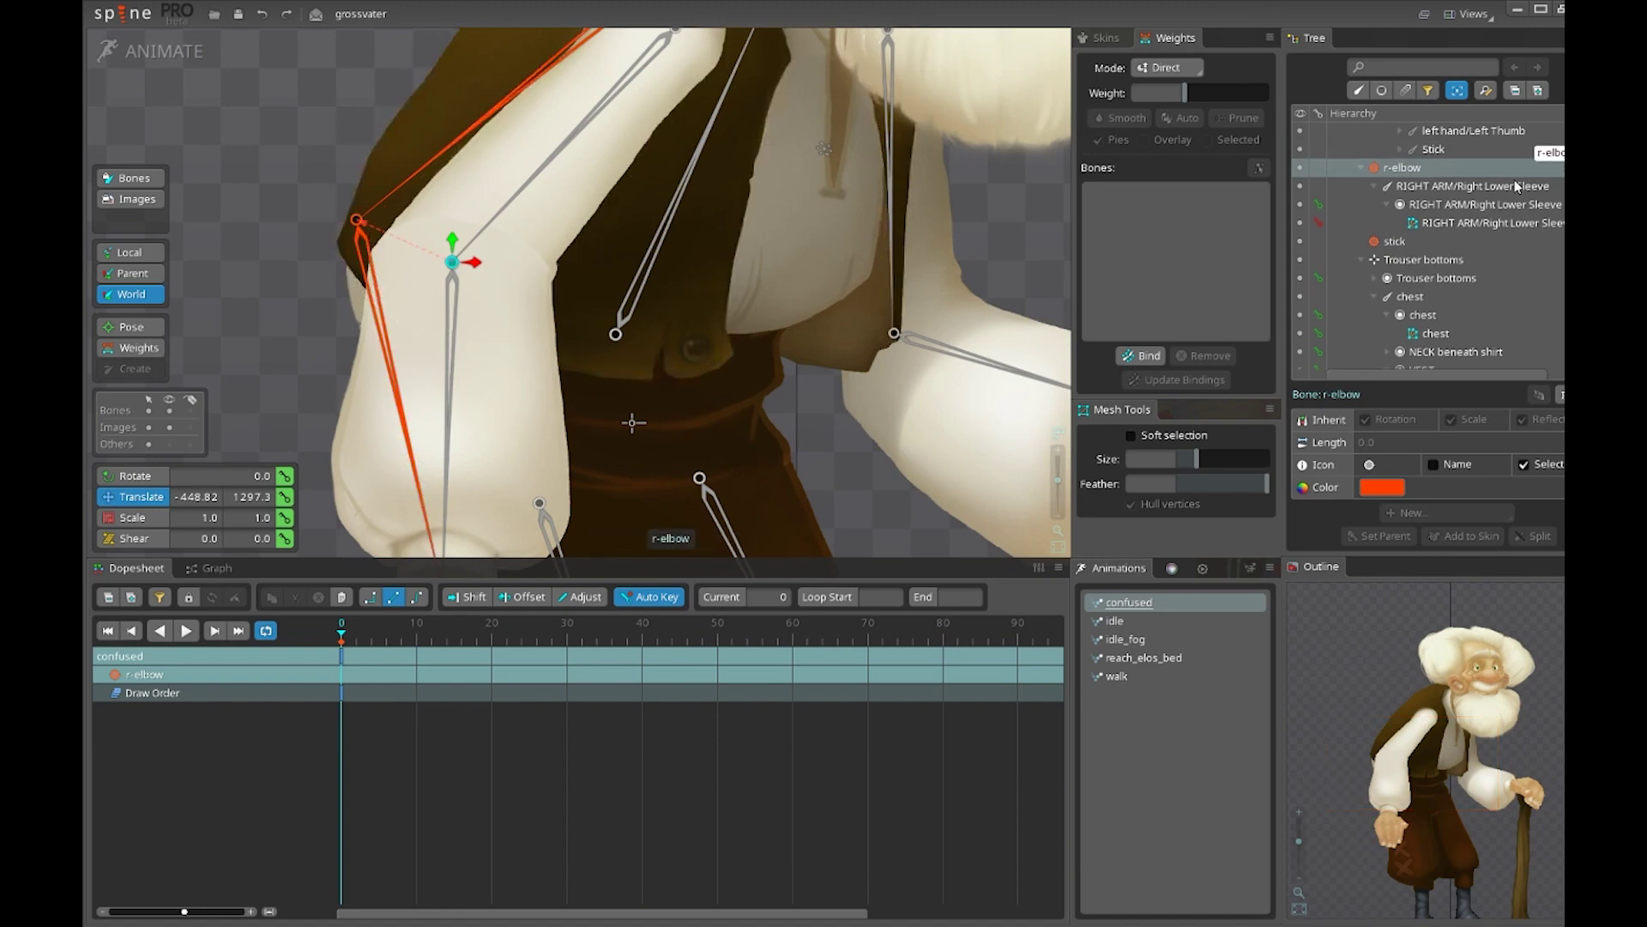
scroll(567, 360, "down", 3)
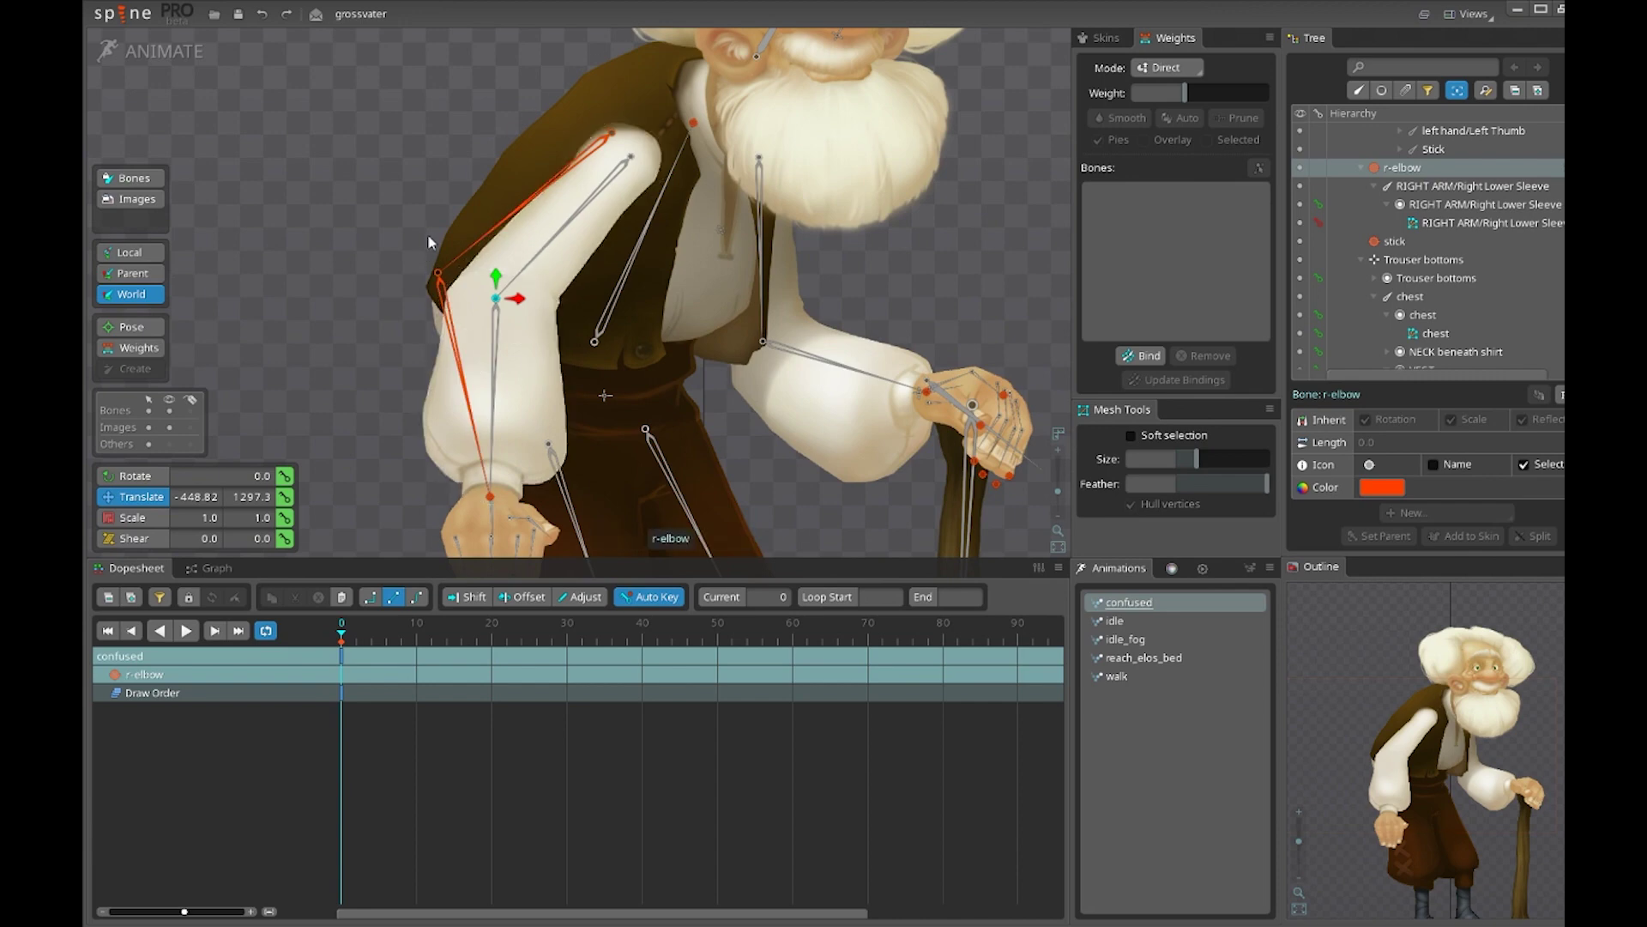
scroll(679, 375, "down", 2)
left_click_drag(679, 376, 580, 364)
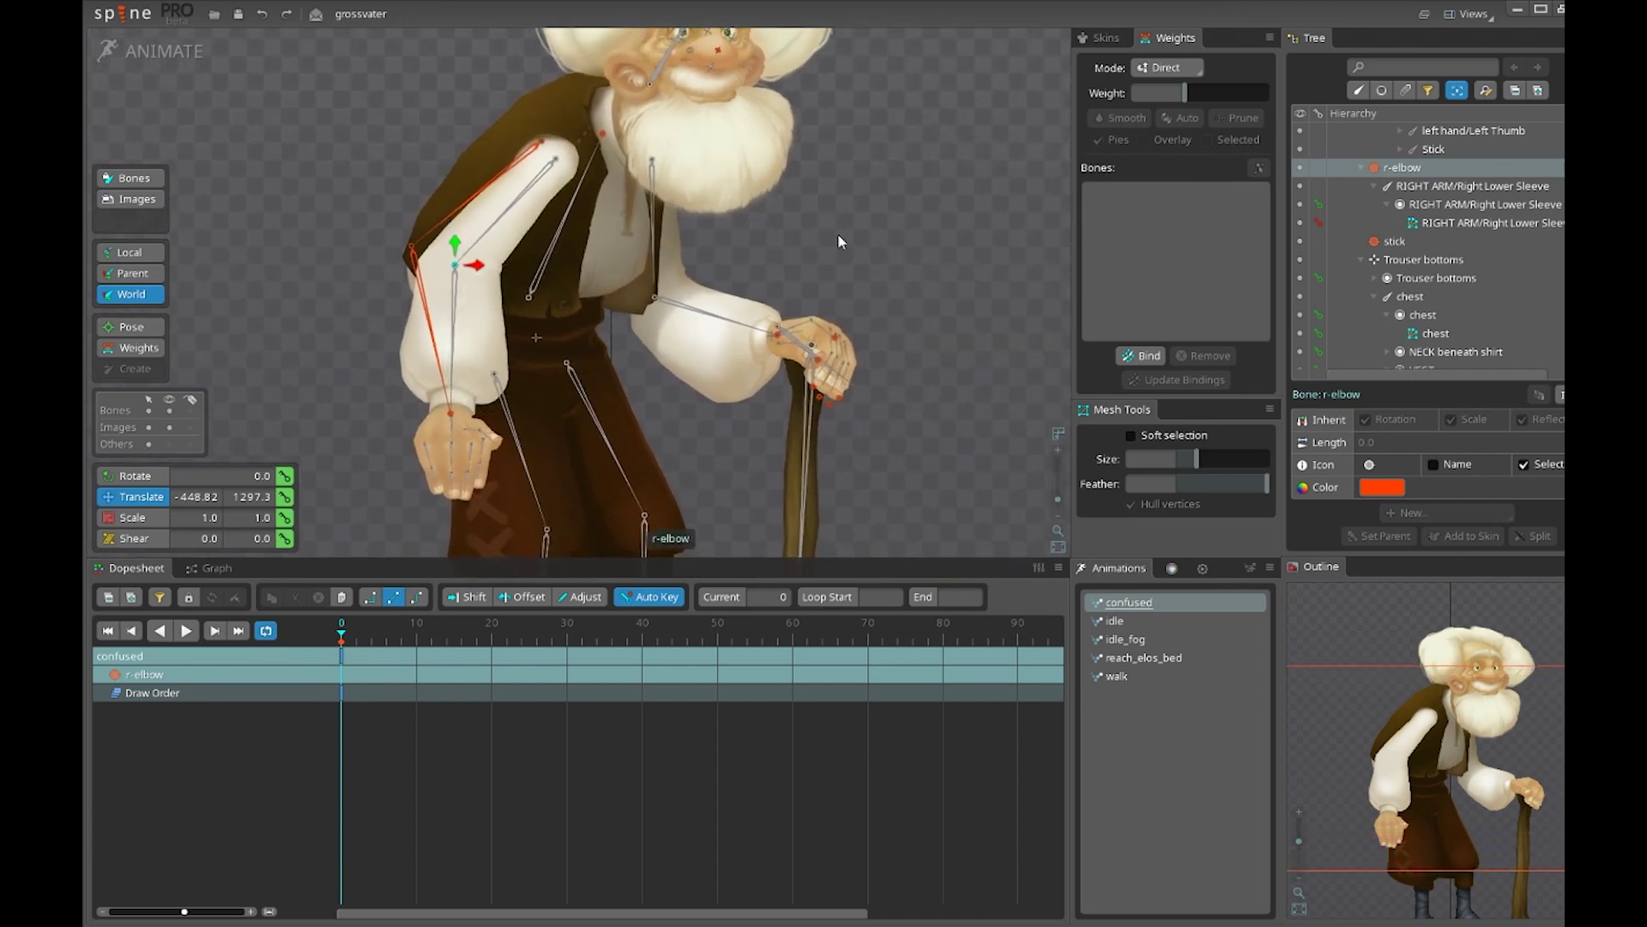
left_click_drag(839, 235, 871, 250)
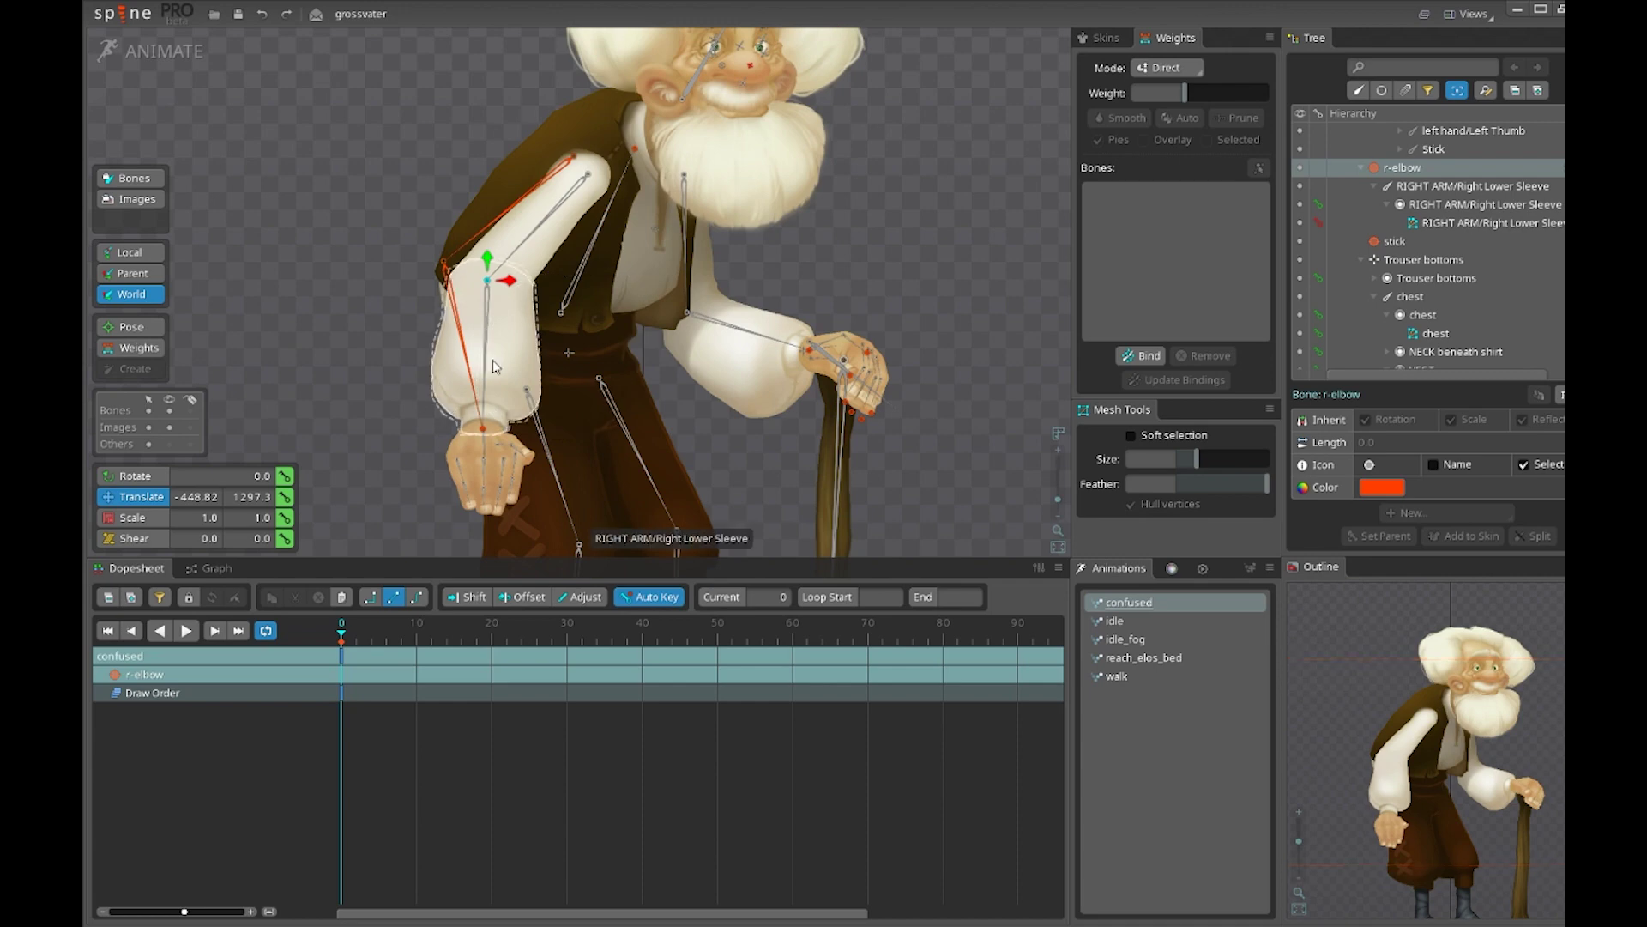
scroll(493, 358, "up", 1)
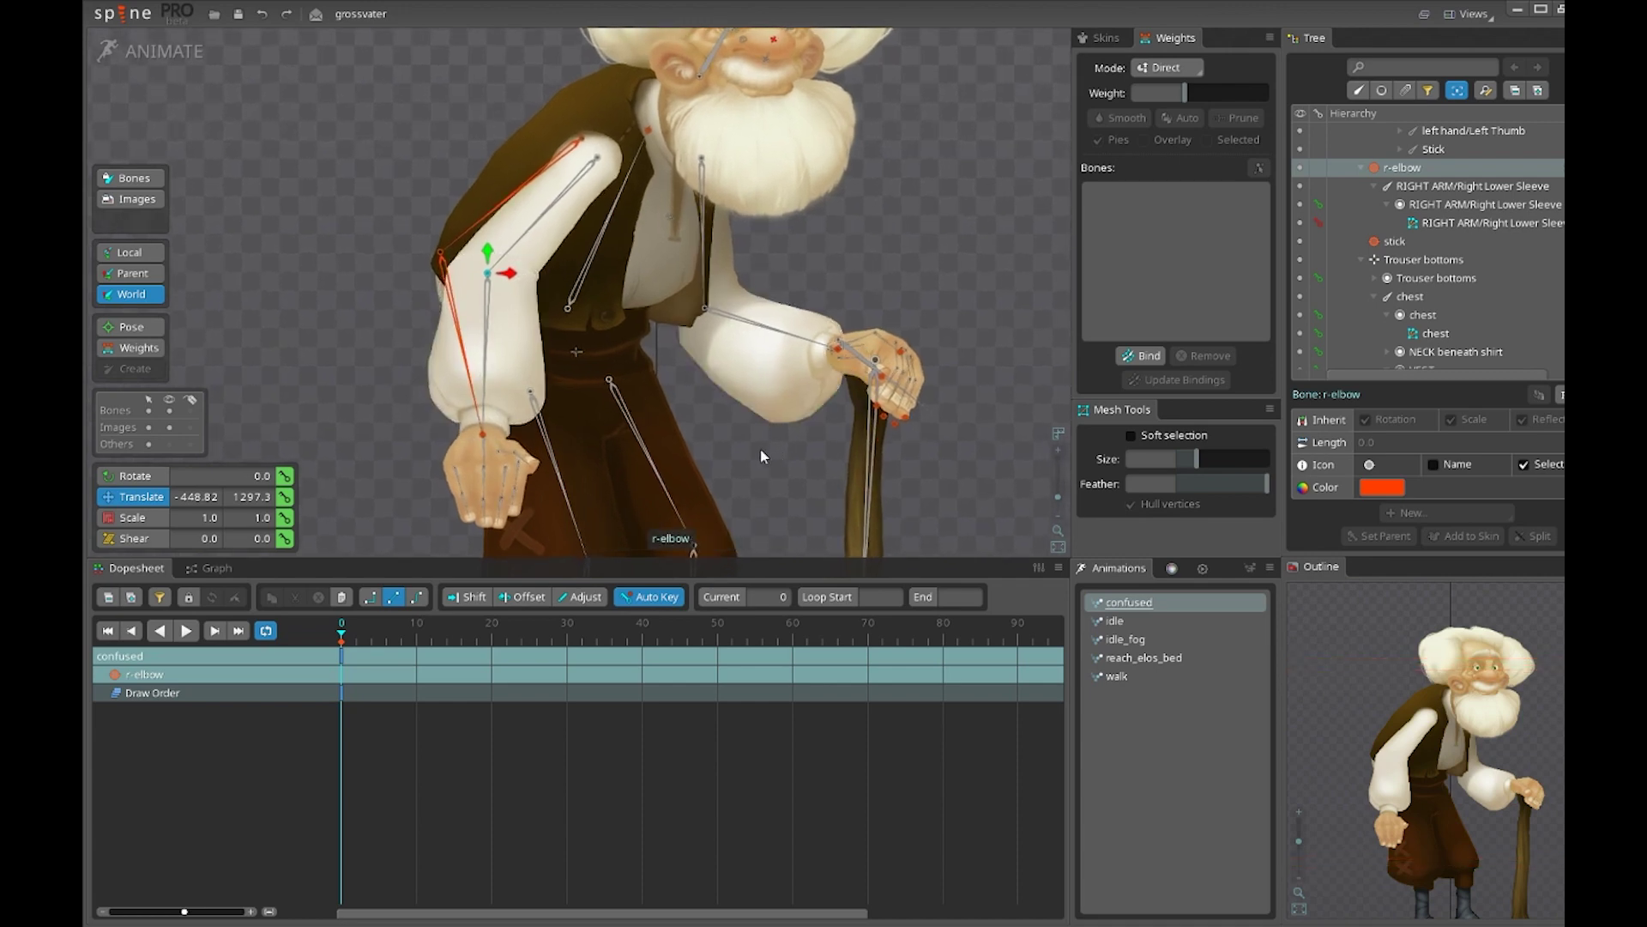
left_click_drag(761, 450, 778, 472)
scroll(360, 308, "up", 1)
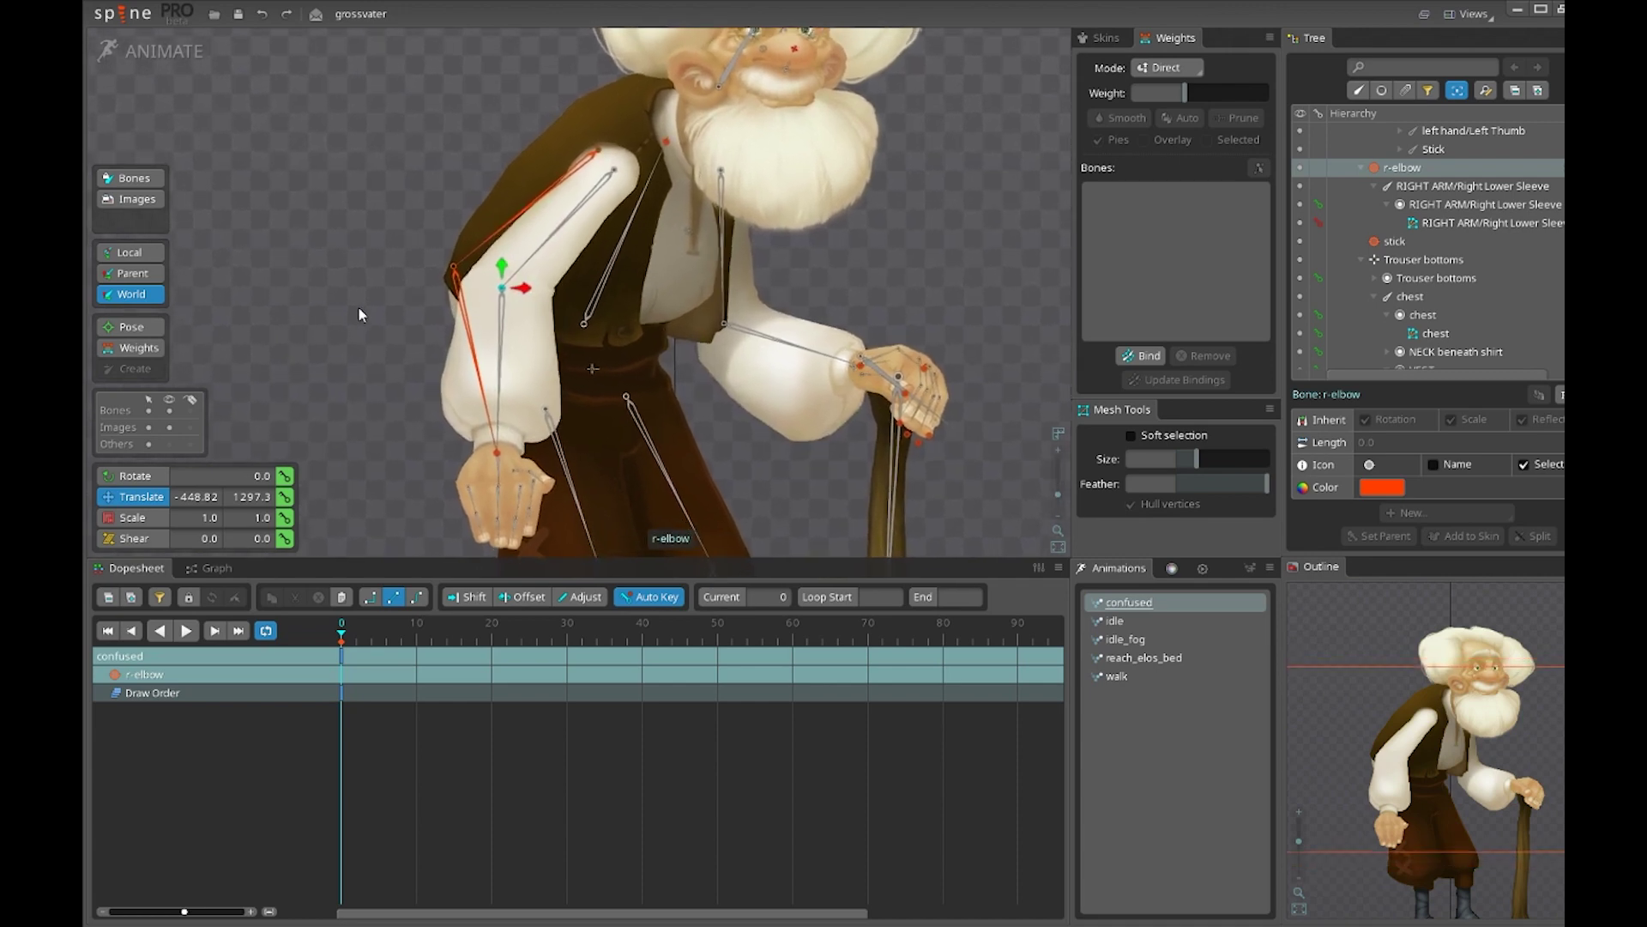
left_click_drag(387, 316, 320, 322)
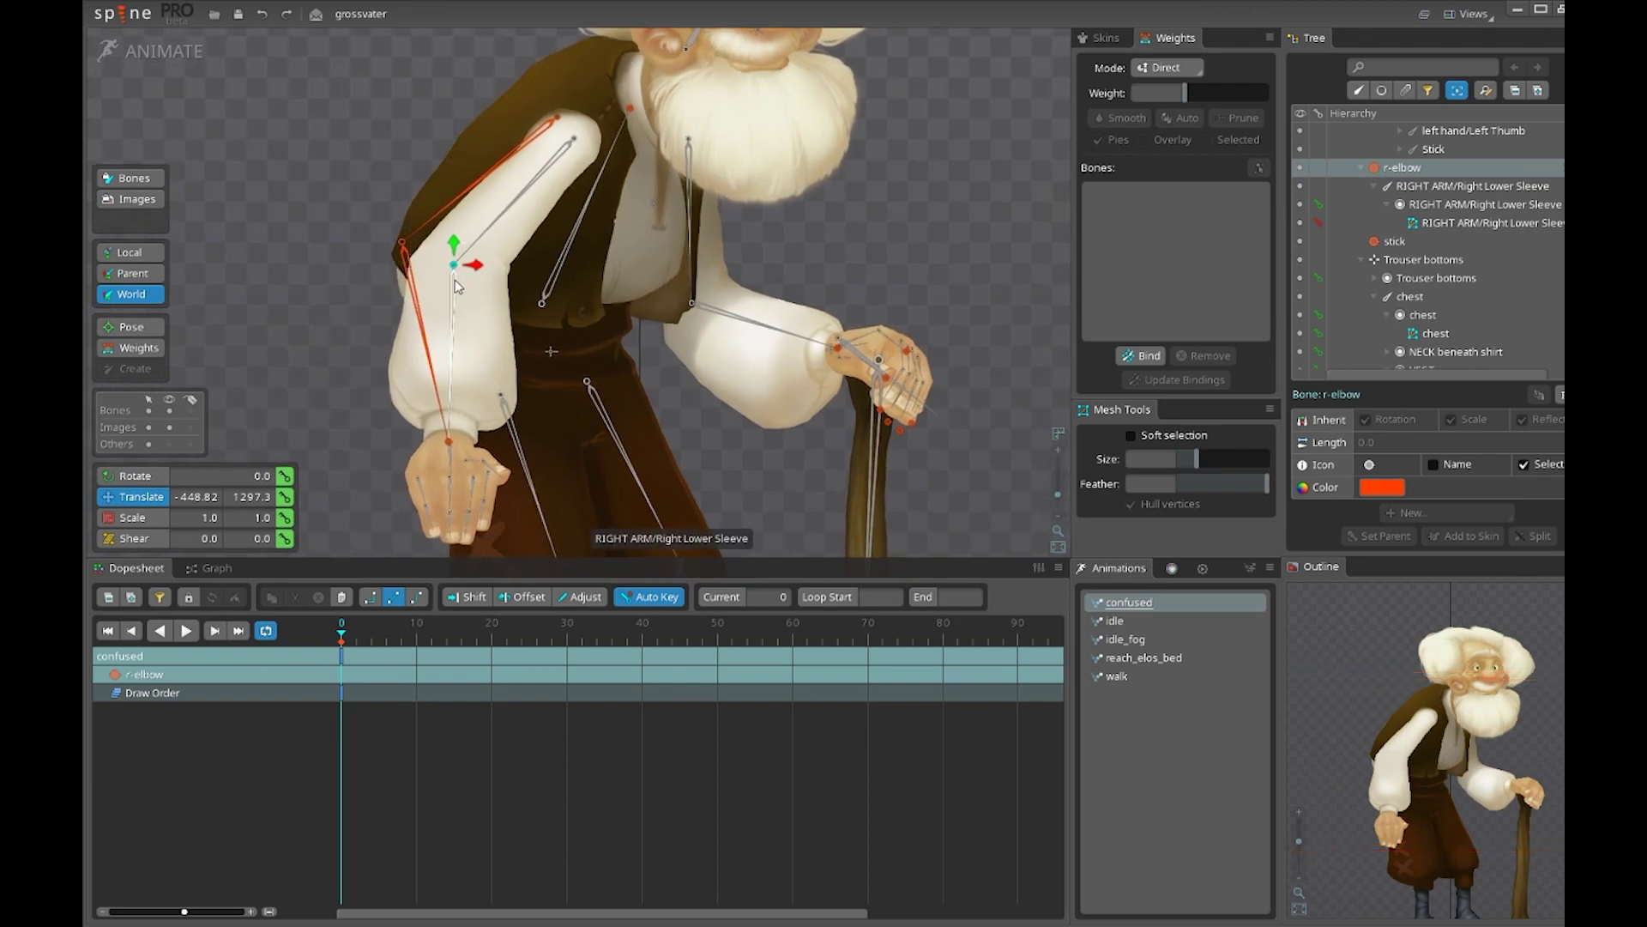
scroll(471, 285, "up", 3)
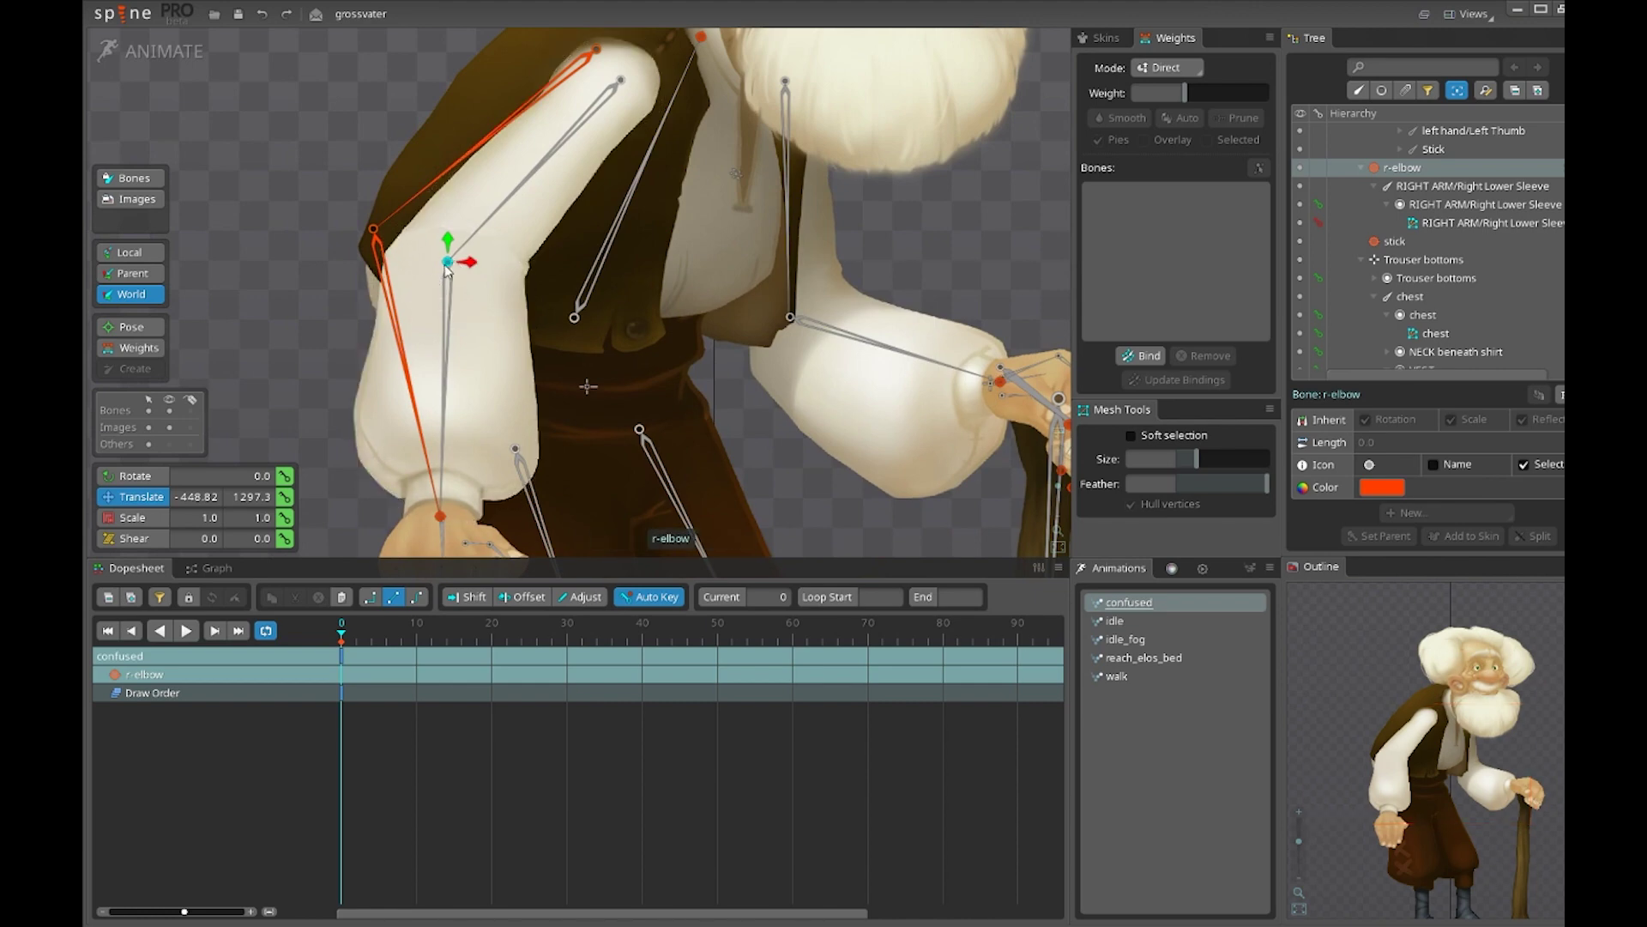
Select the Right Lower Sleeve bone and examine how it runs from the elbow to the wrist
left_click(461, 350)
left_click(435, 350)
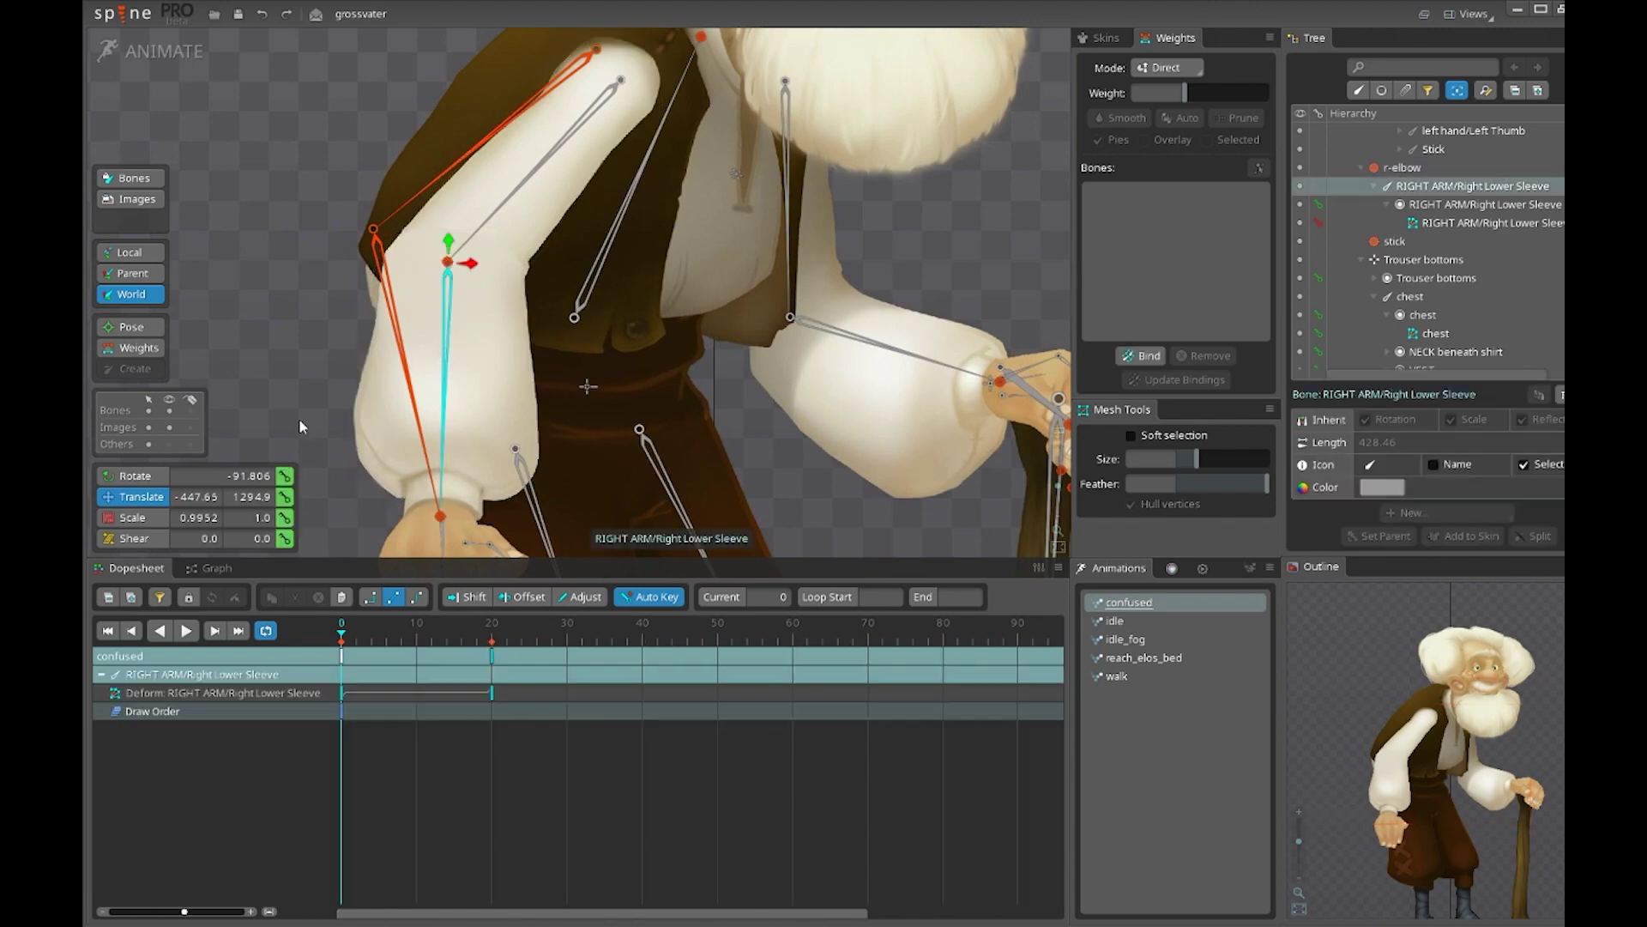
scroll(367, 329, "down", 3)
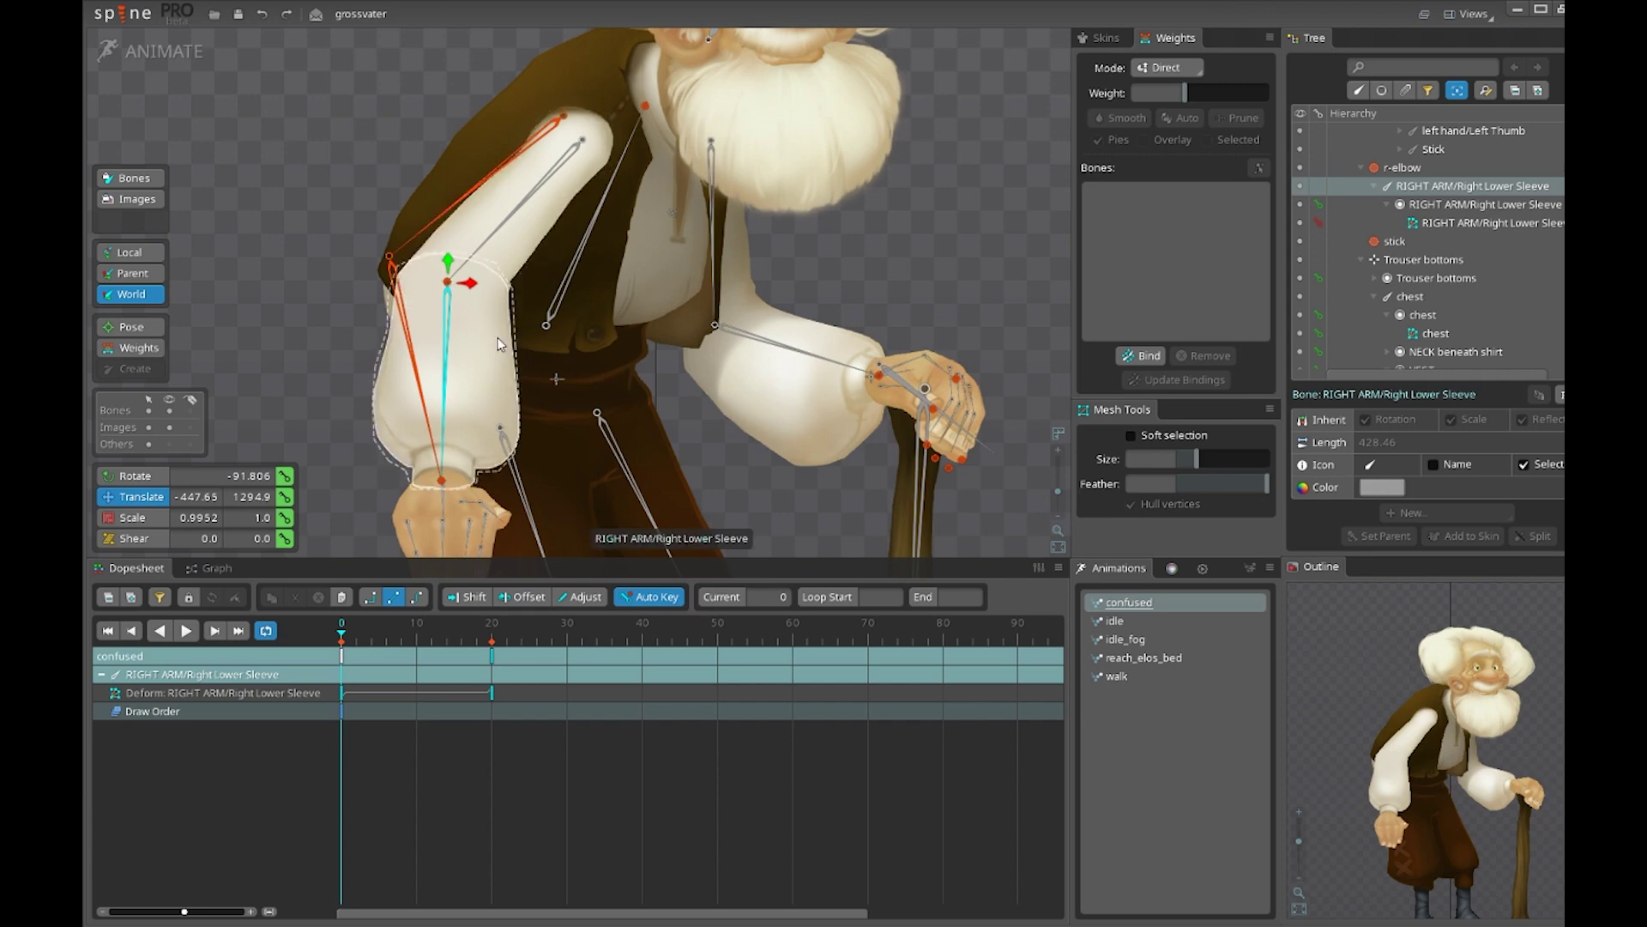
Look over the legs and stick, then test the body's movement with the Trouser bottoms bone and undo the change
left_click_drag(803, 508, 786, 397)
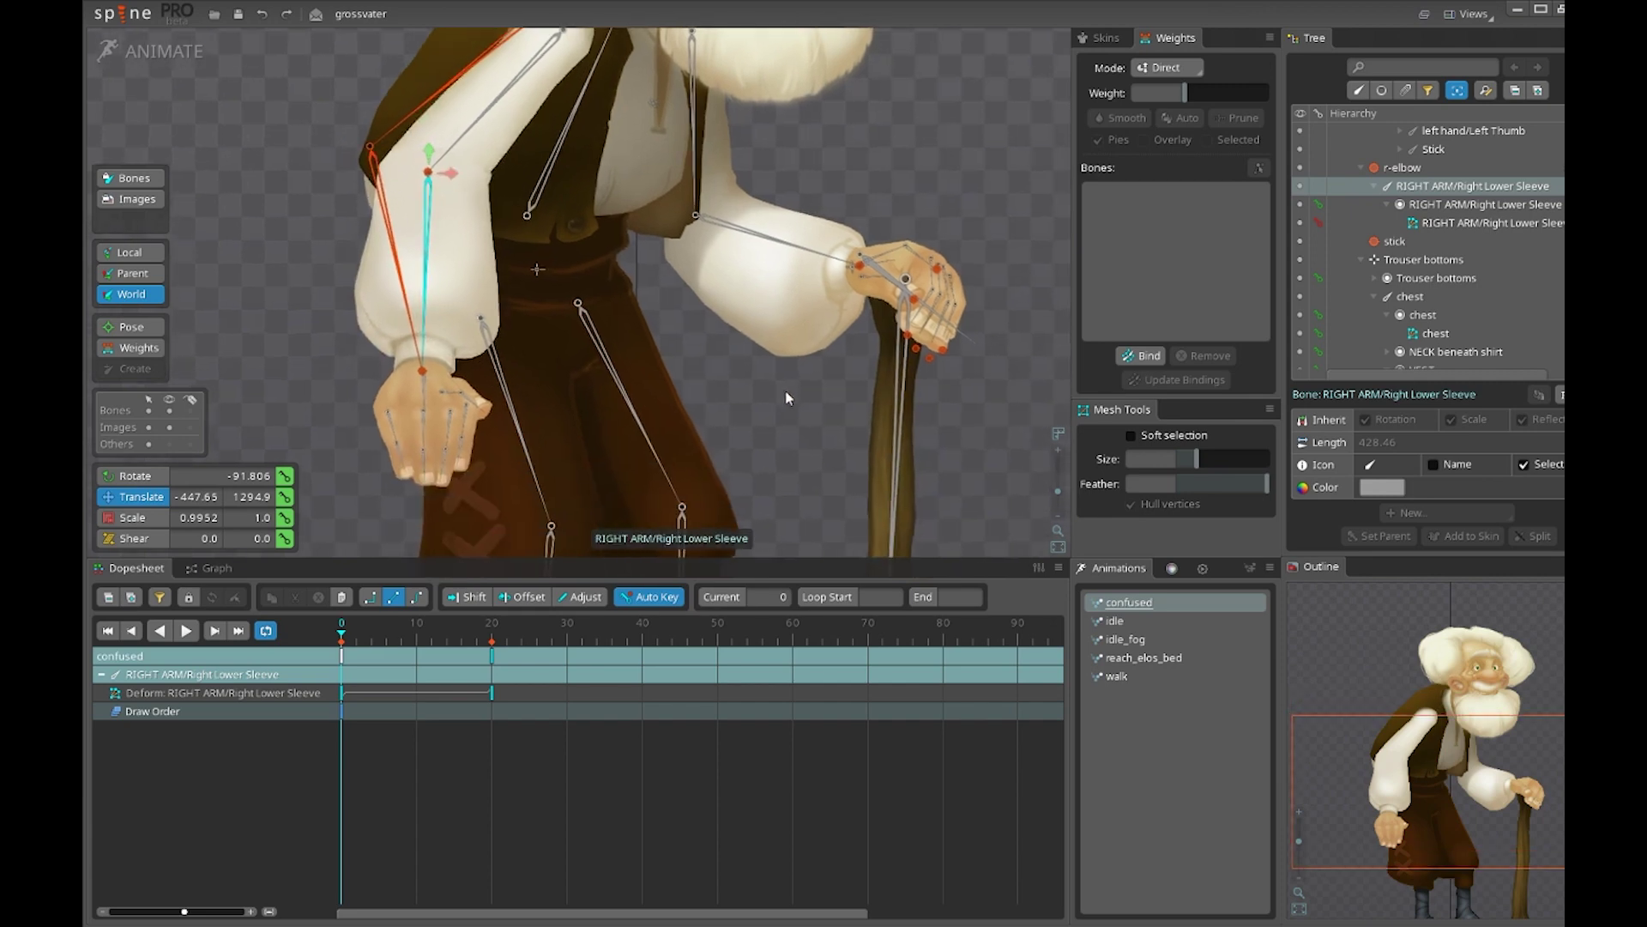
left_click_drag(842, 513, 808, 317)
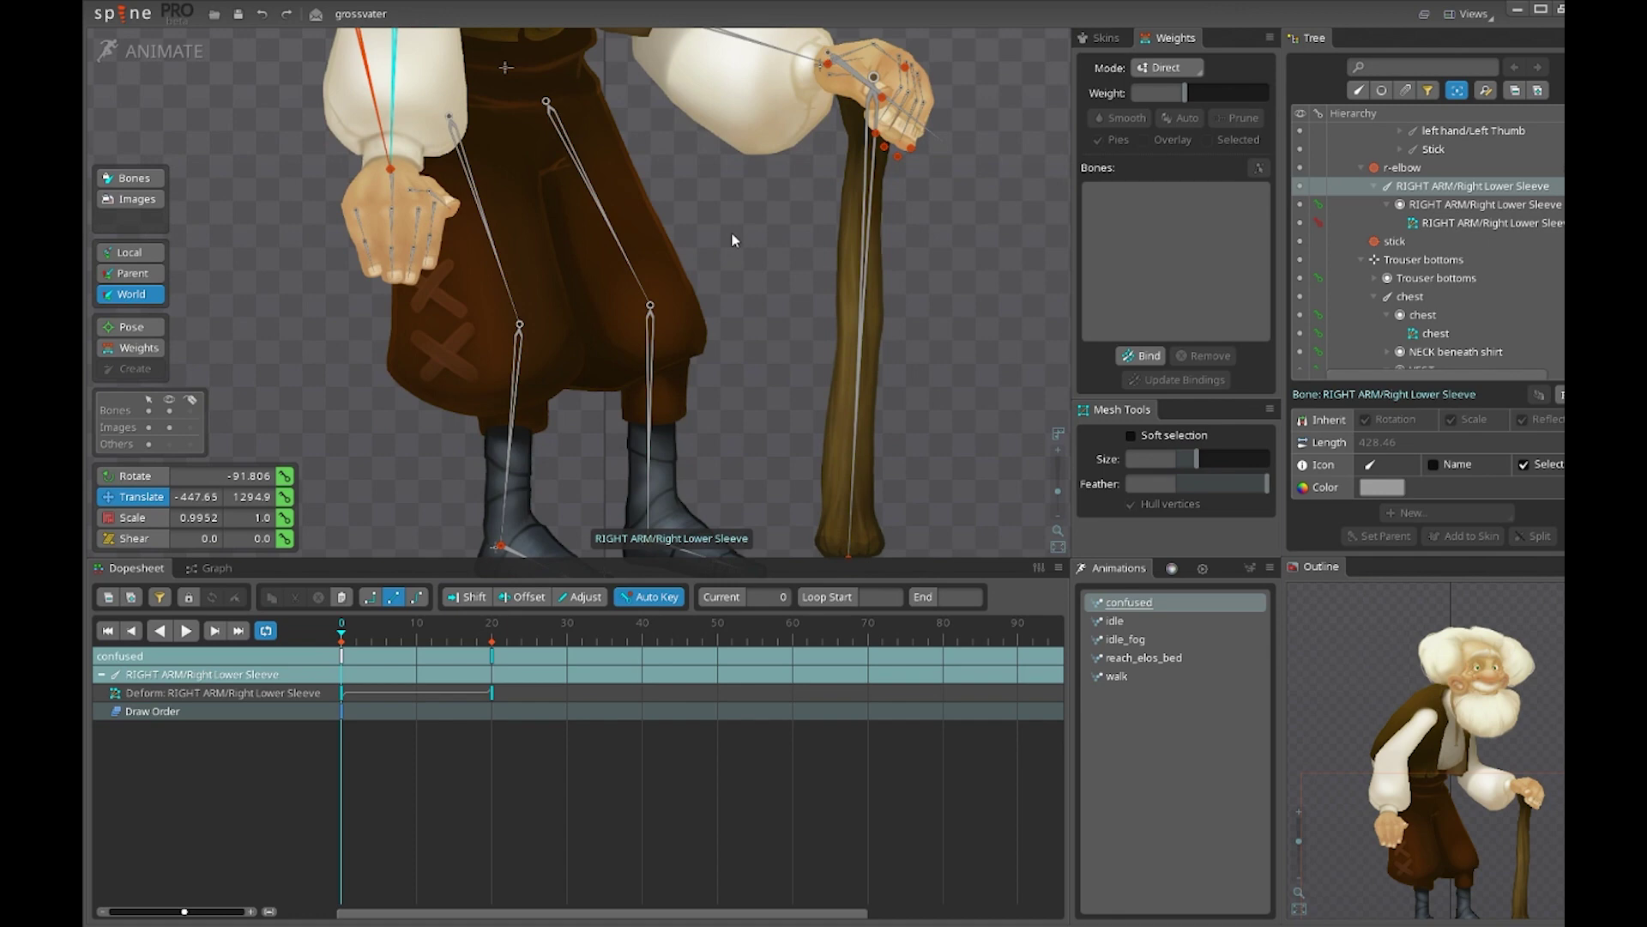
left_click_drag(696, 240, 769, 285)
scroll(691, 399, "down", 2)
mouse_move(589, 156)
left_mouse_down()
mouse_move(599, 317)
mouse_move(598, 146)
left_mouse_up()
key("ctrl+z")
left_click_drag(784, 350, 755, 530)
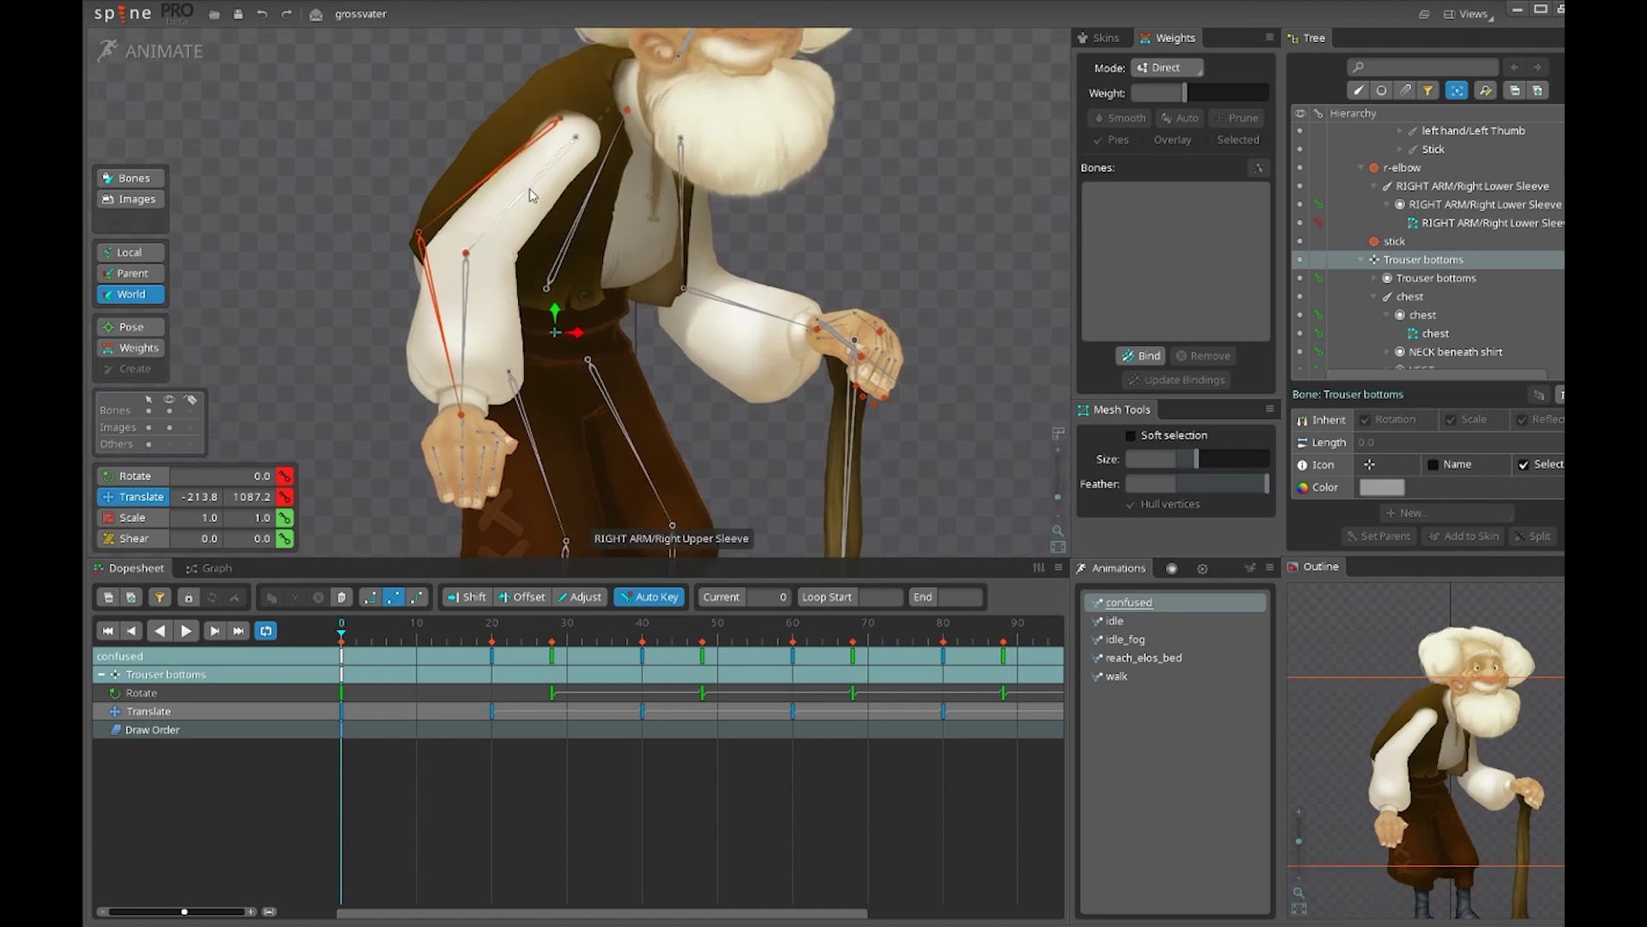
mouse_move(611, 296)
left_mouse_down()
mouse_move(618, 371)
mouse_move(605, 327)
left_mouse_up()
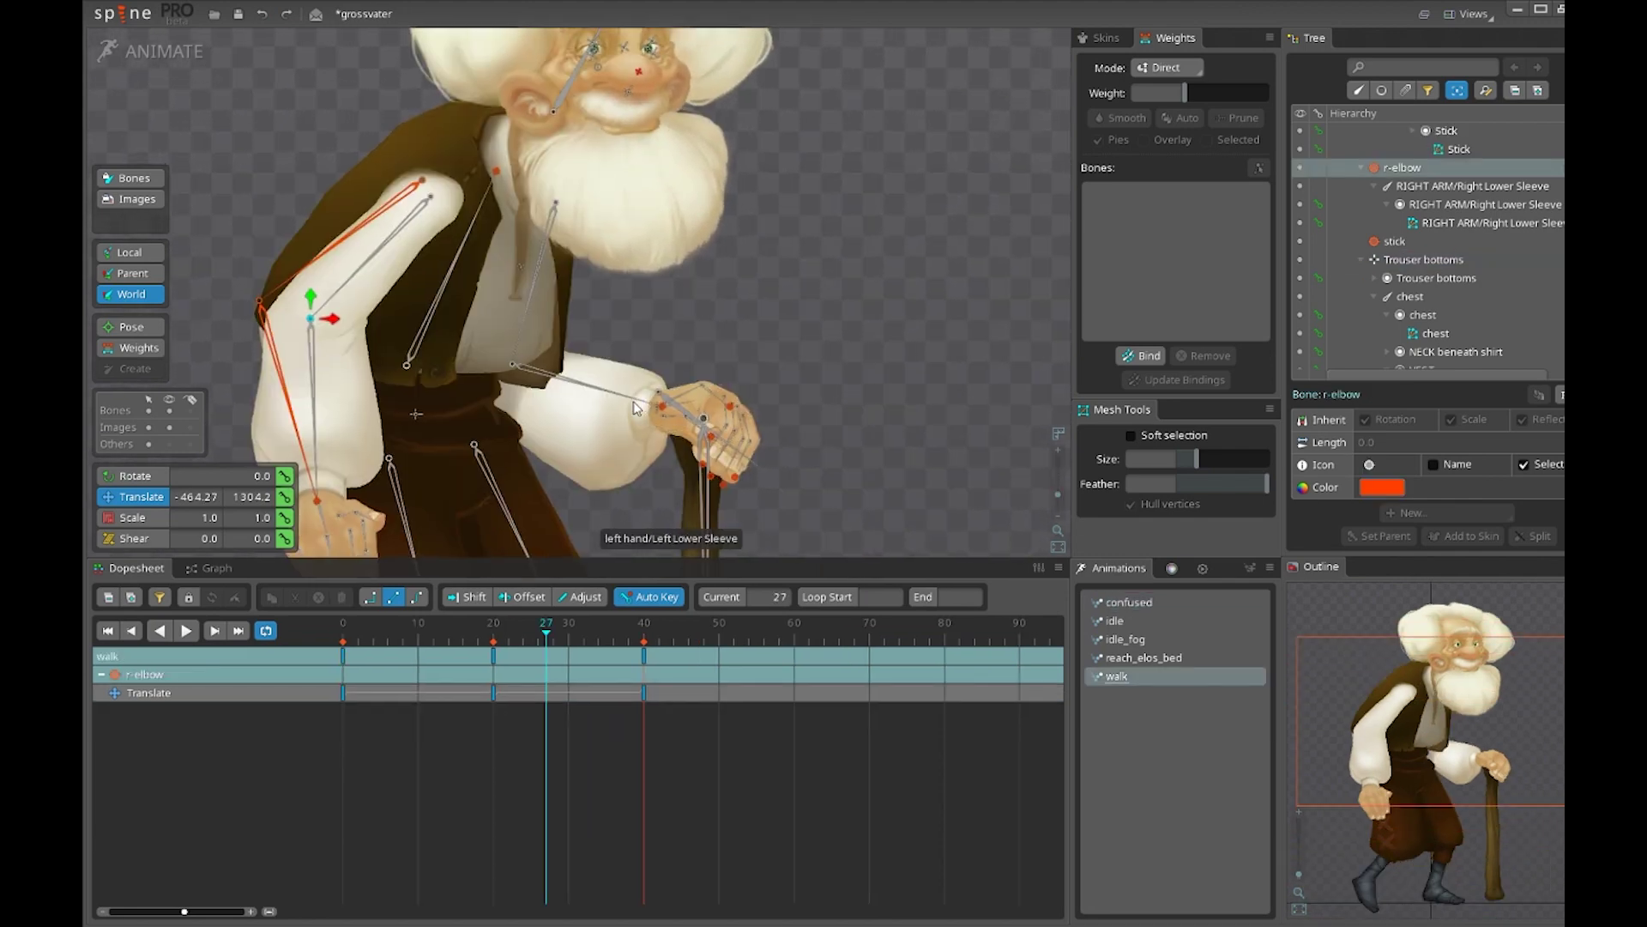
Select the Right Upper Sleeve, chest4 and Left Upper Sleeve bones together in the walk animation
left_click_drag(479, 158, 397, 200)
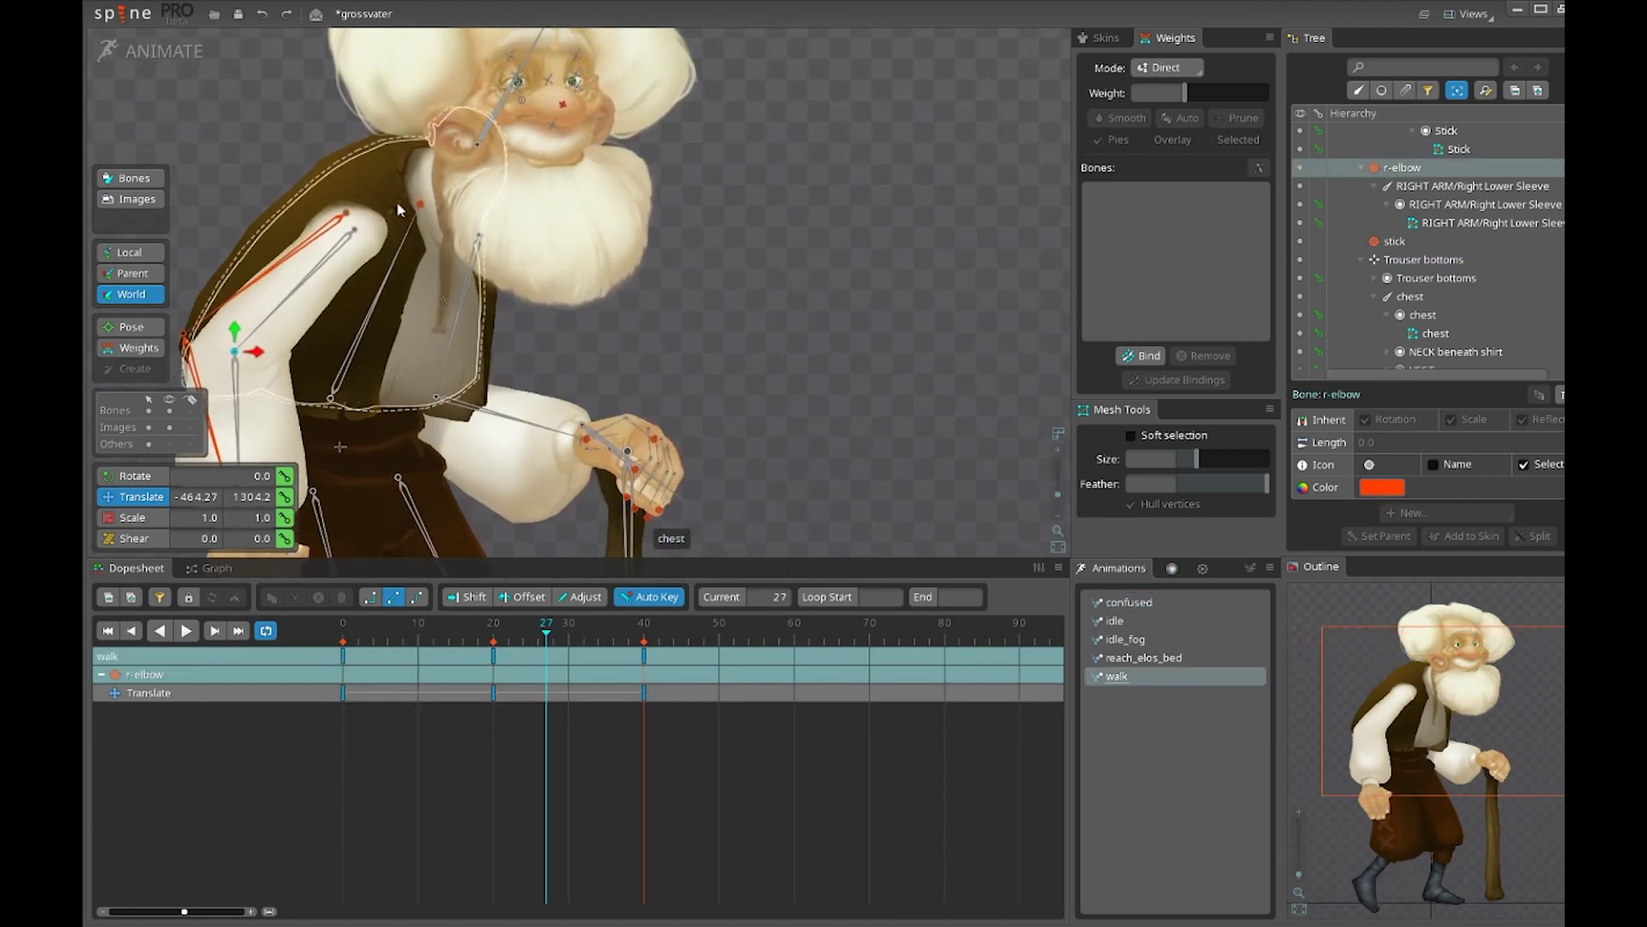
left_click(417, 204)
left_click_drag(711, 306, 802, 295)
left_click(521, 264)
left_click(510, 249, "ctrl")
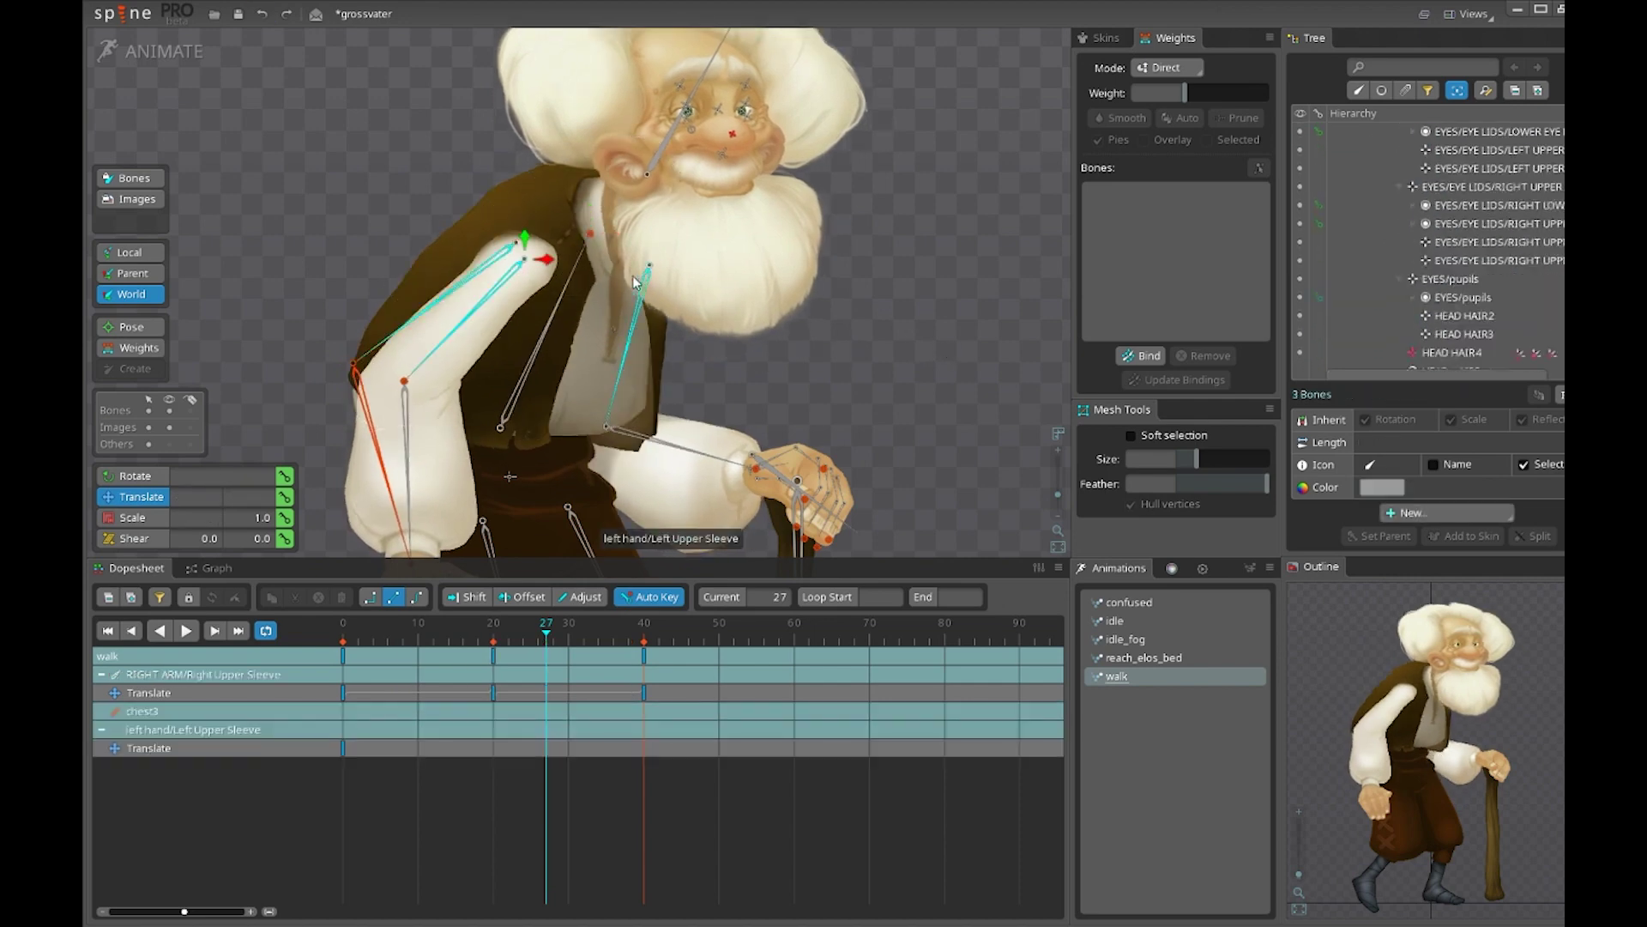
Test how the shoulders and head follow by moving the chest2 bone, and undo the move
scroll(635, 283, "up", 2)
left_click(588, 229)
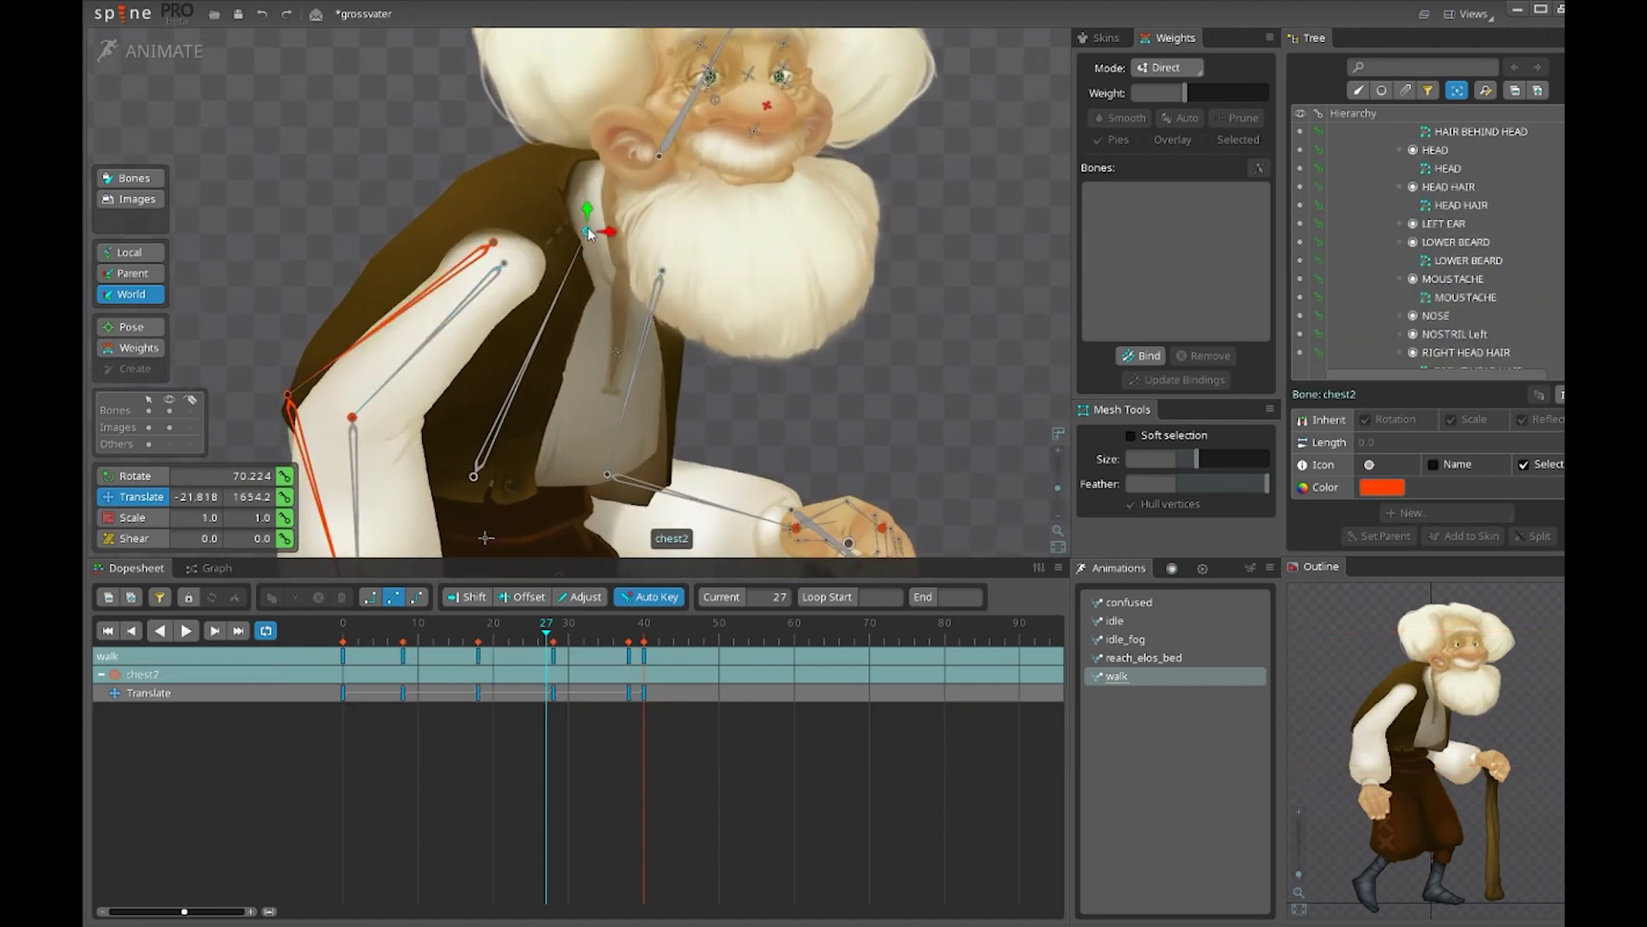
left_click_drag(588, 228, 605, 171)
key("ctrl+z")
scroll(715, 411, "down", 3)
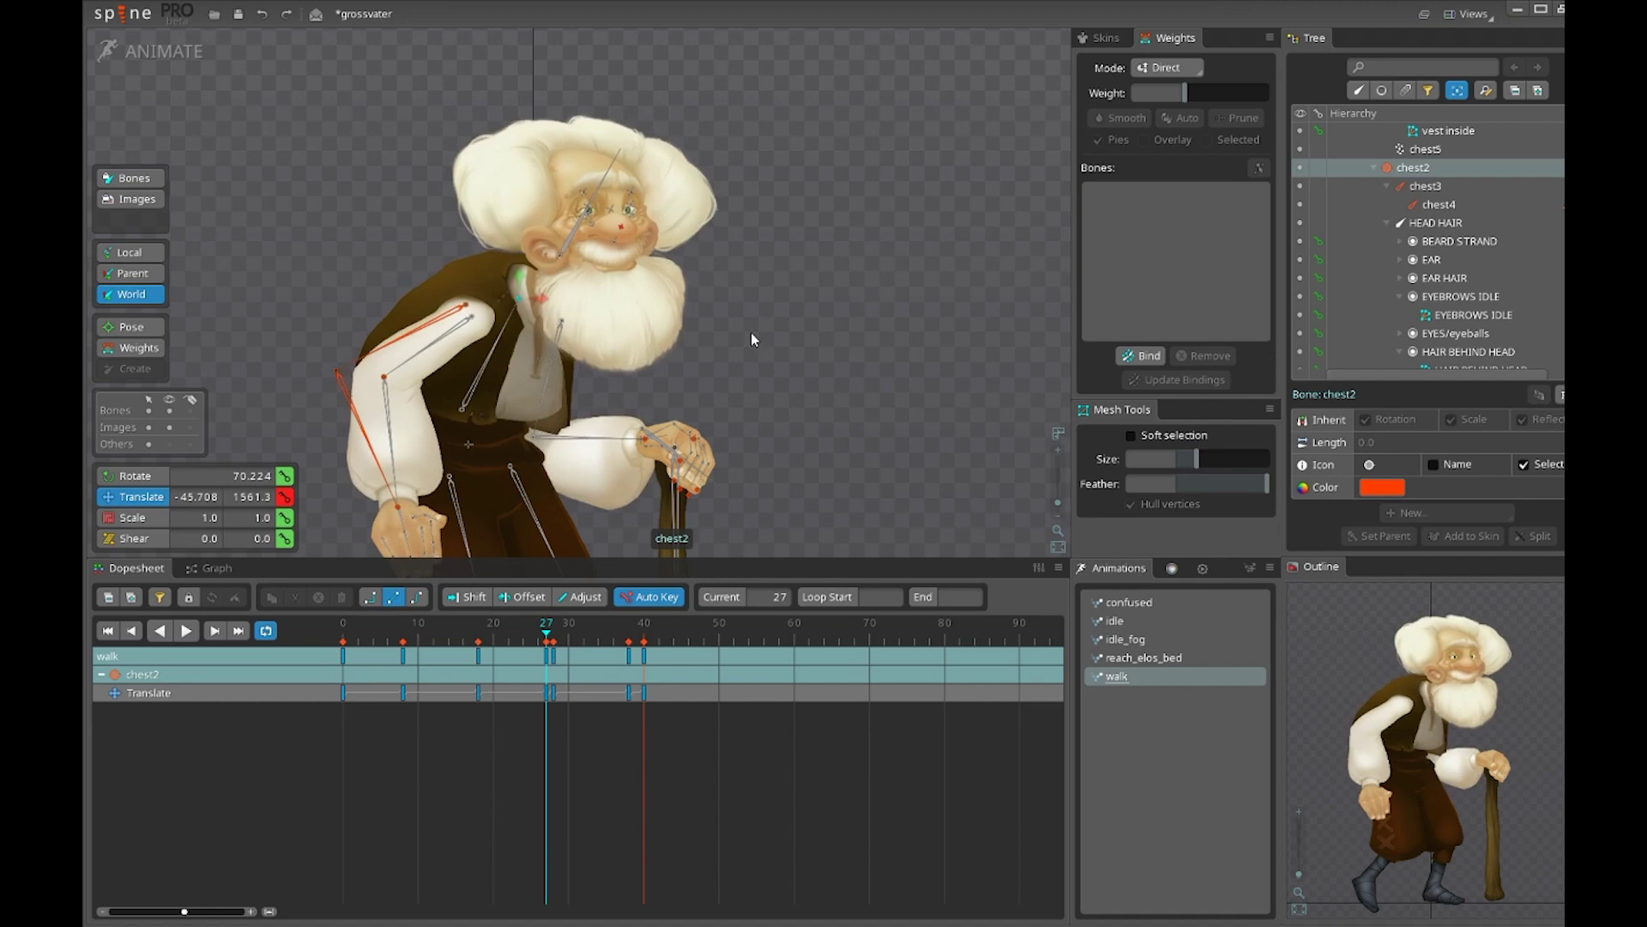
Select the left-arm-IK bone at the left wrist and examine the bones of the hand holding the stick
scroll(637, 452, "up", 3)
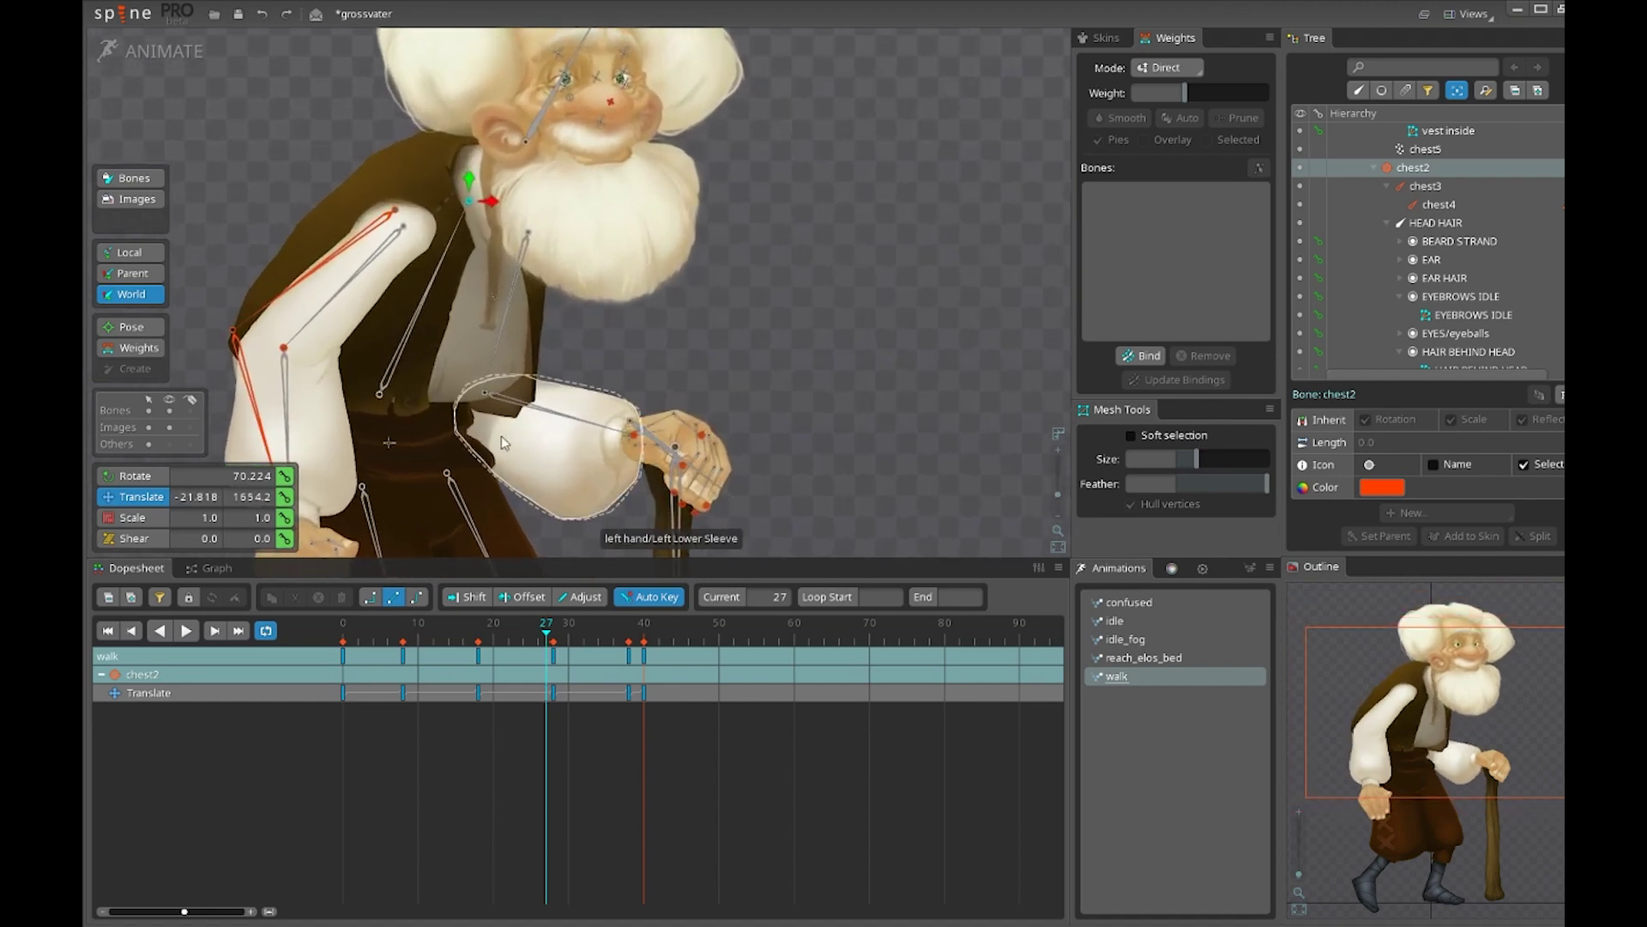
scroll(503, 444, "up", 3)
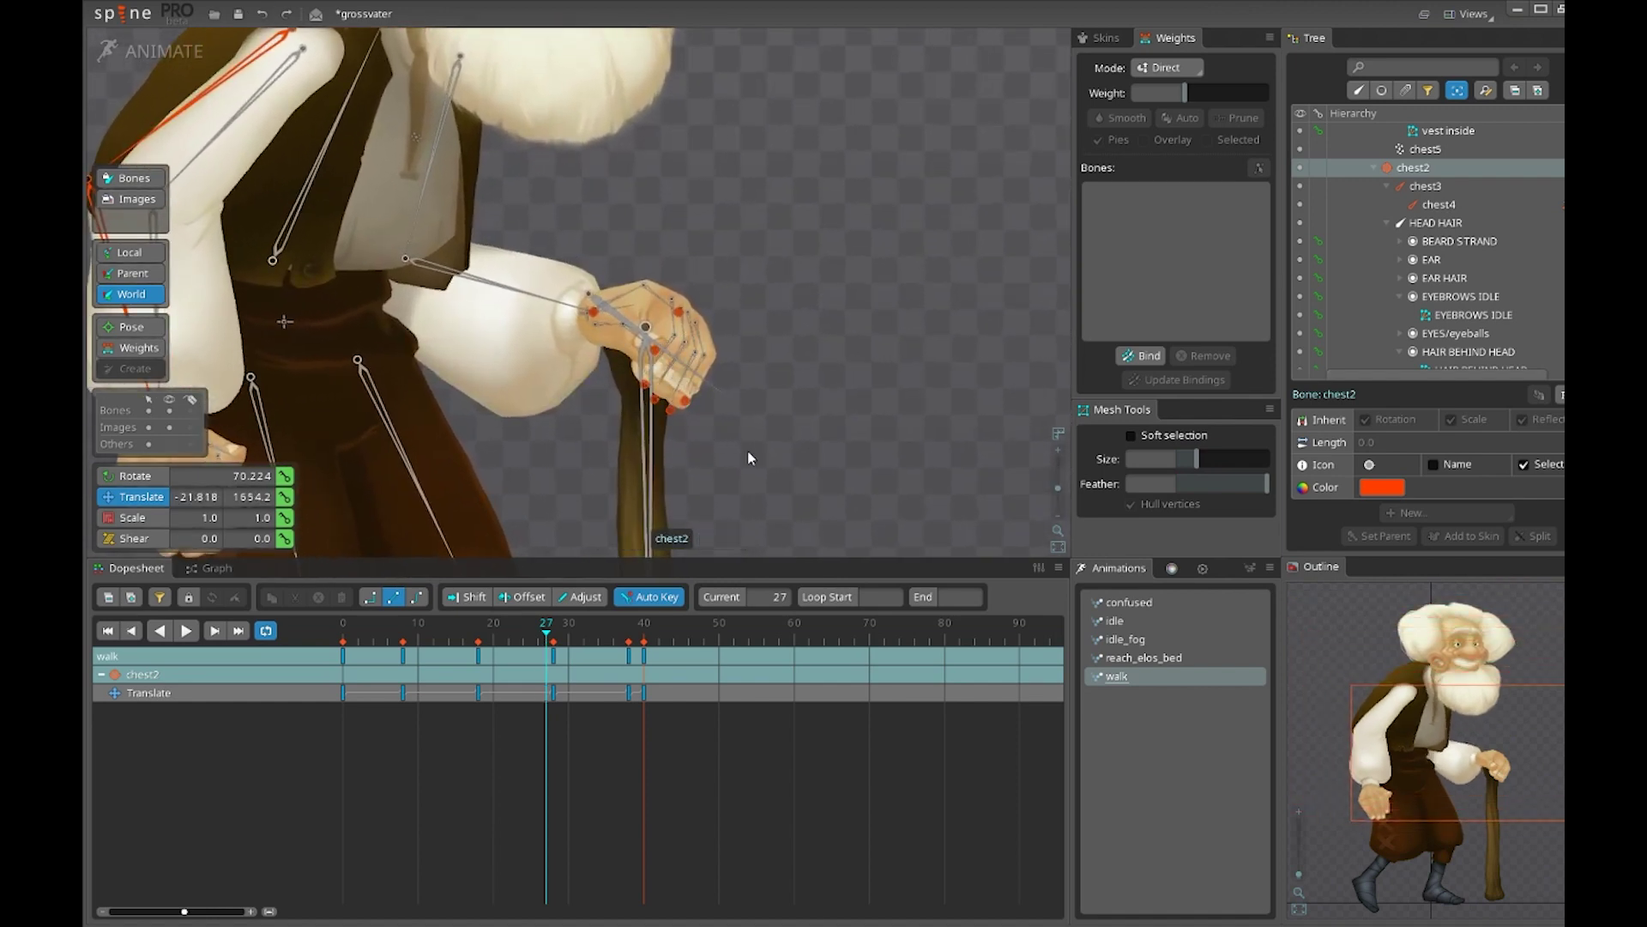
left_click(594, 311)
scroll(673, 305, "up", 2)
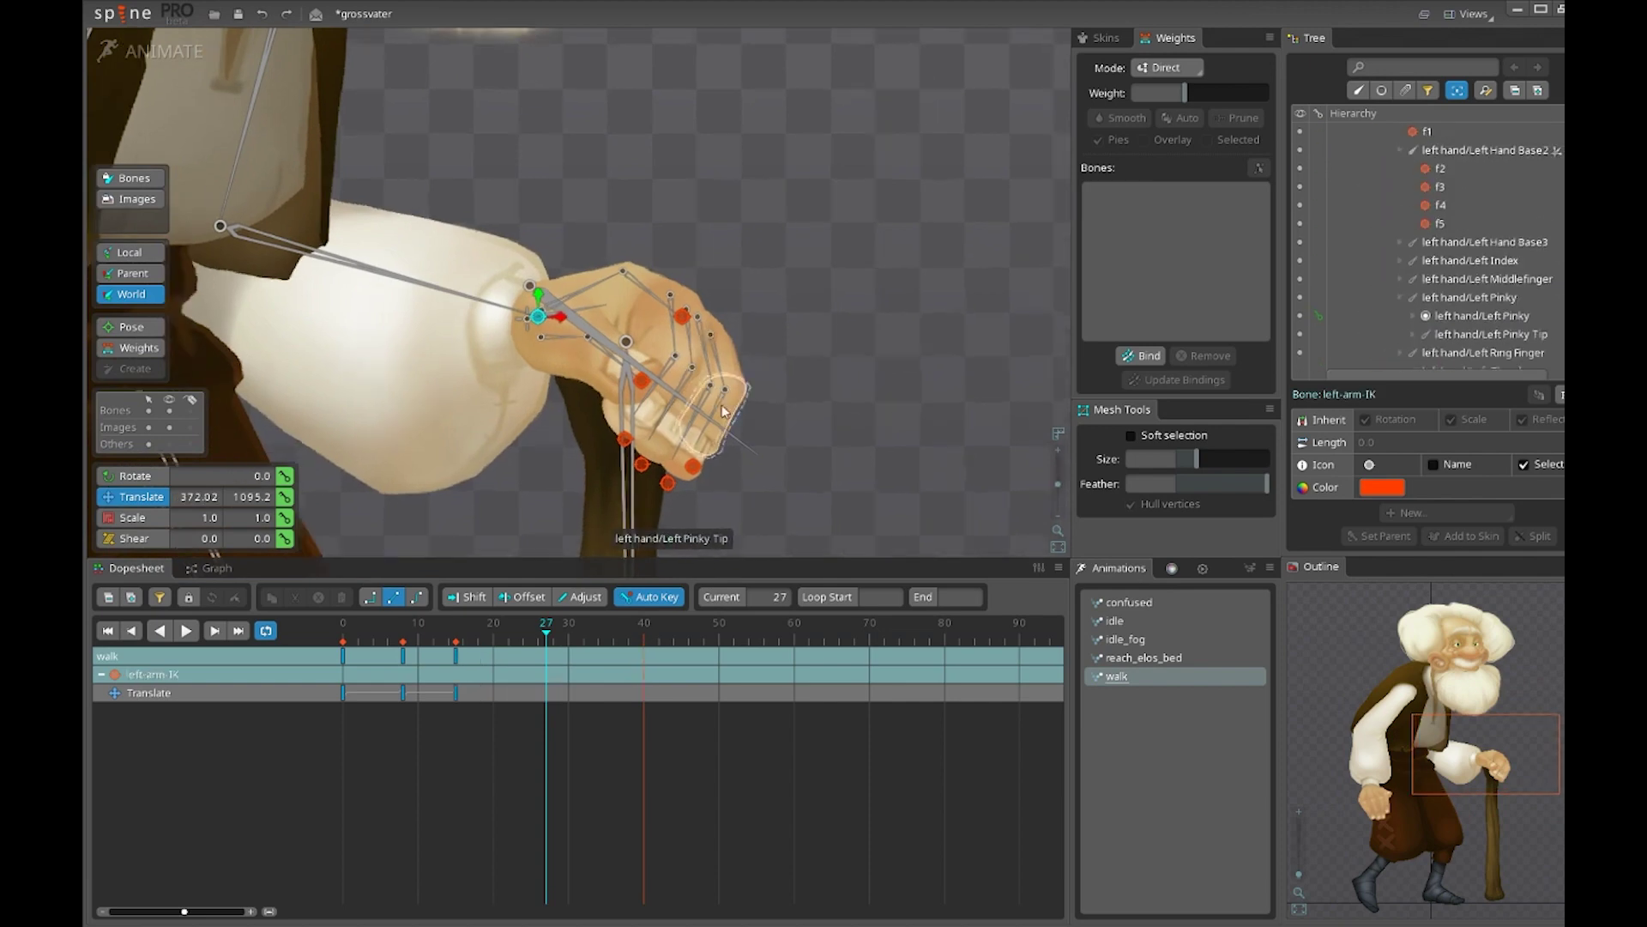
scroll(732, 361, "down", 3)
scroll(687, 343, "up", 3)
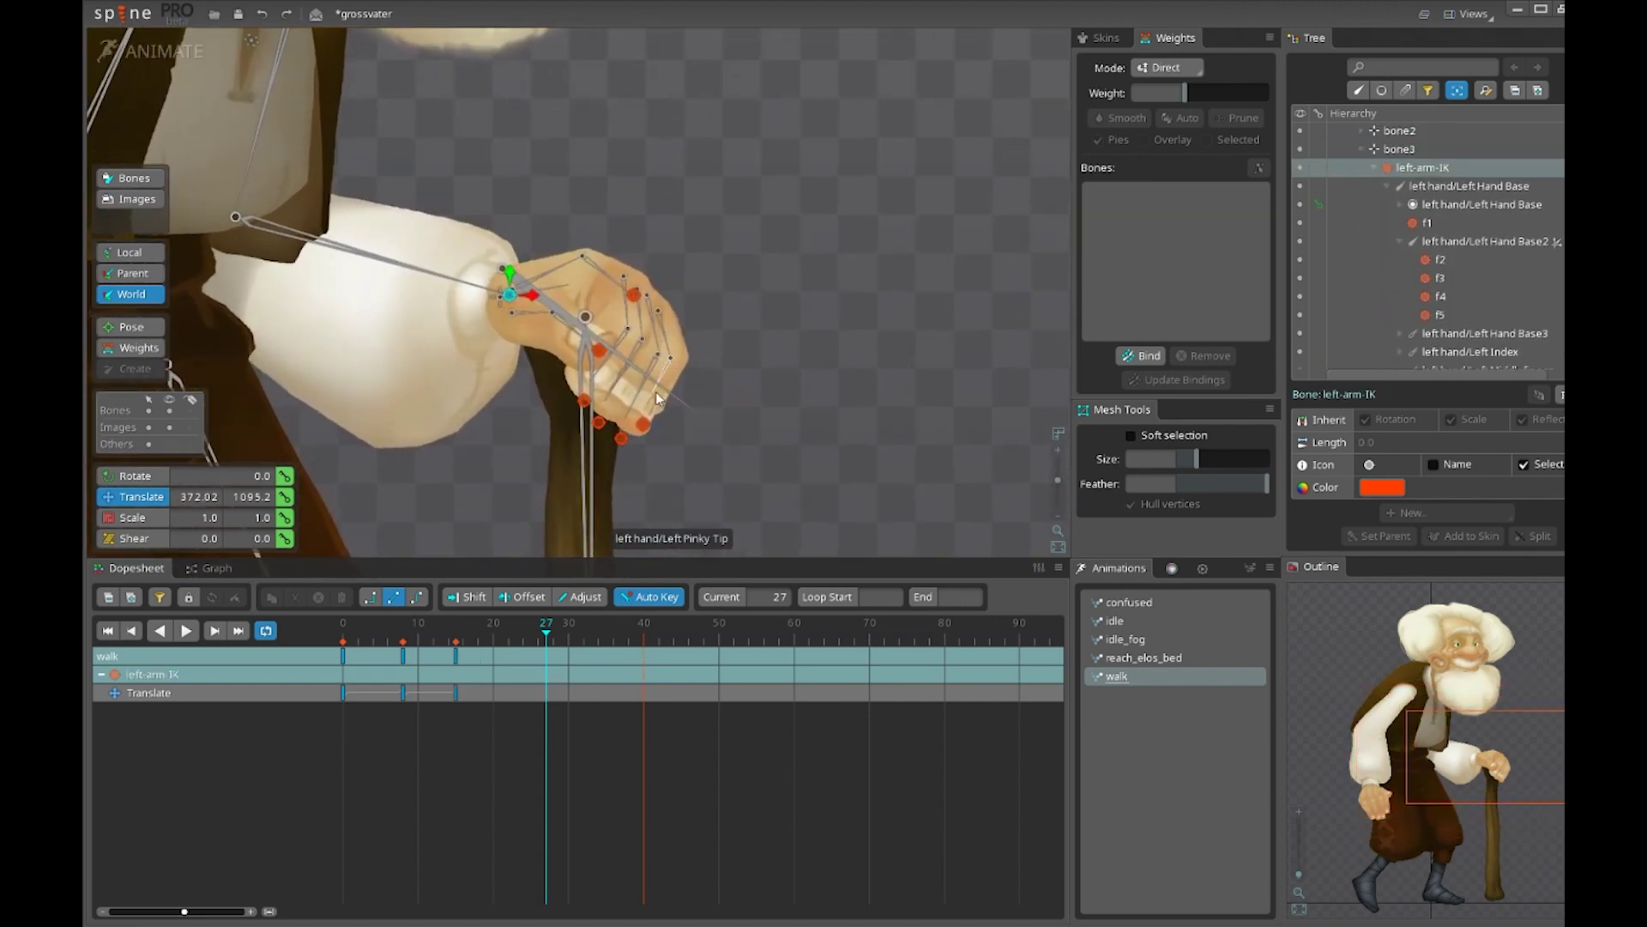
Select the Left Hand Base2 bone and examine the finger target bones f2 to f5 attached to it
left_click(664, 388)
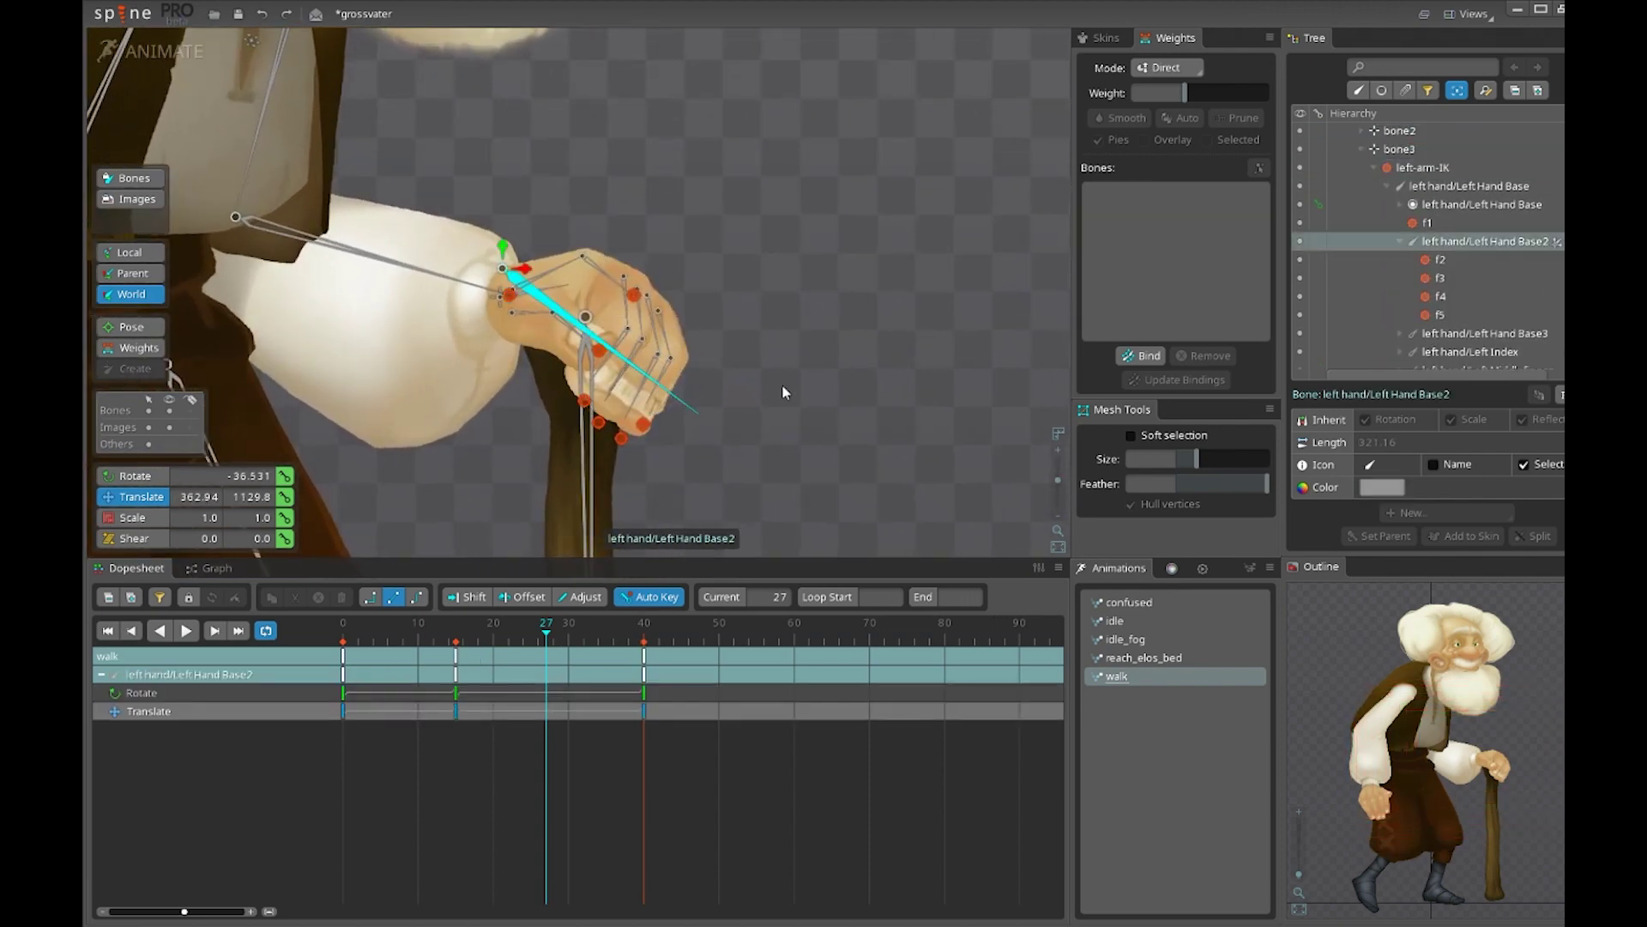
left_click_drag(748, 412, 697, 420)
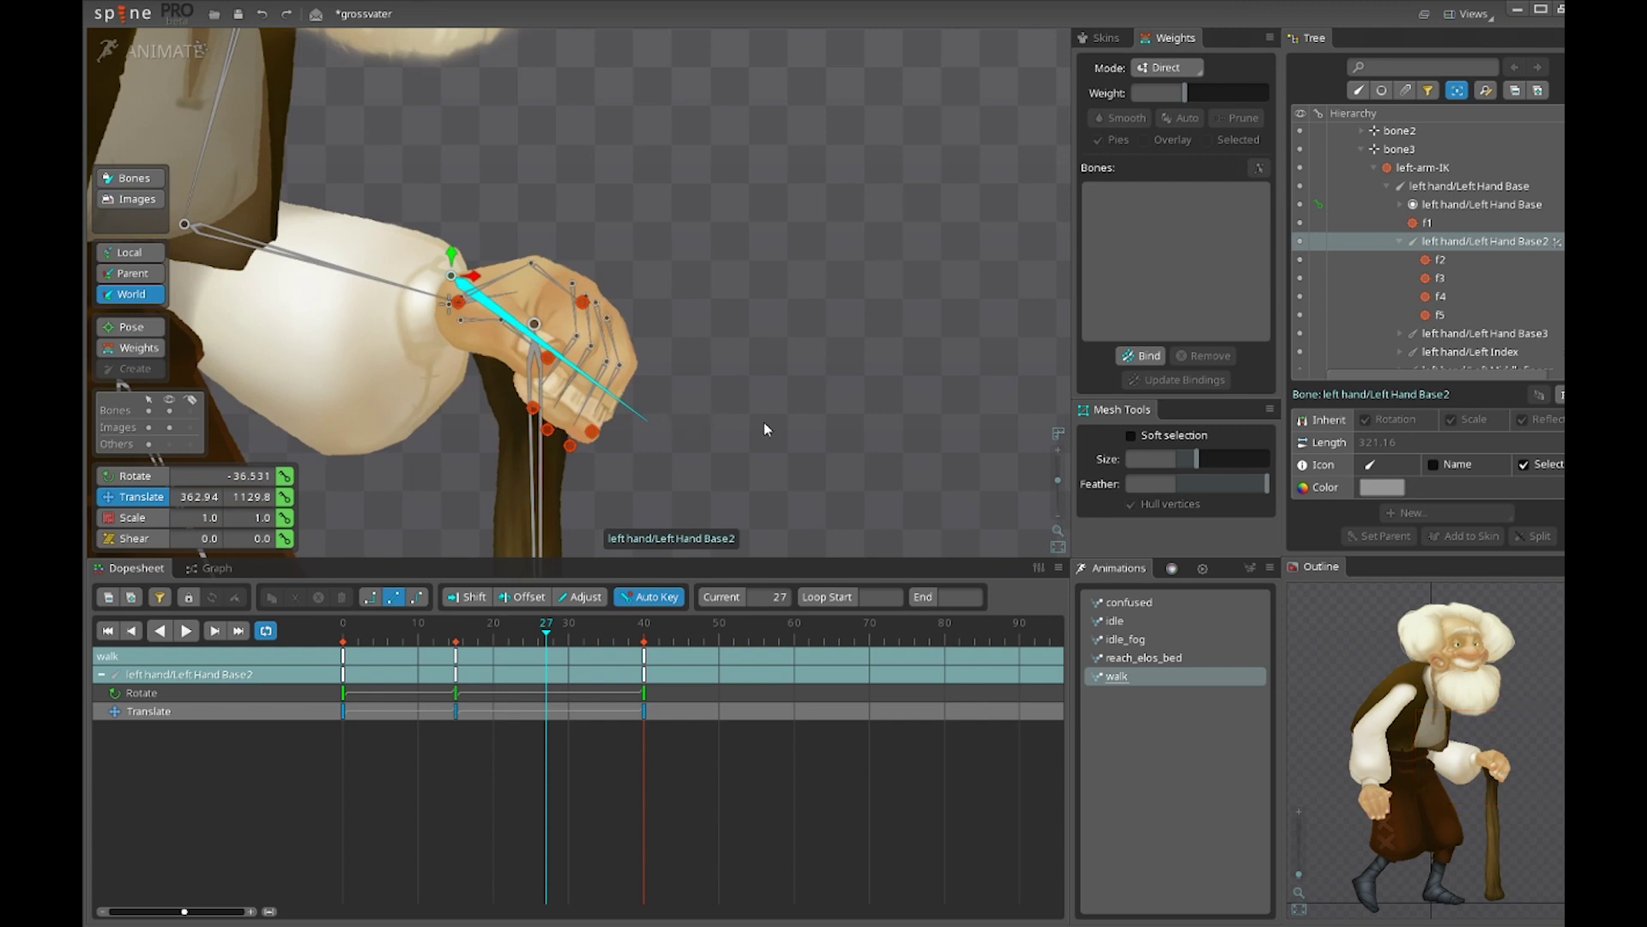
scroll(743, 434, "down", 1)
scroll(745, 439, "up", 1)
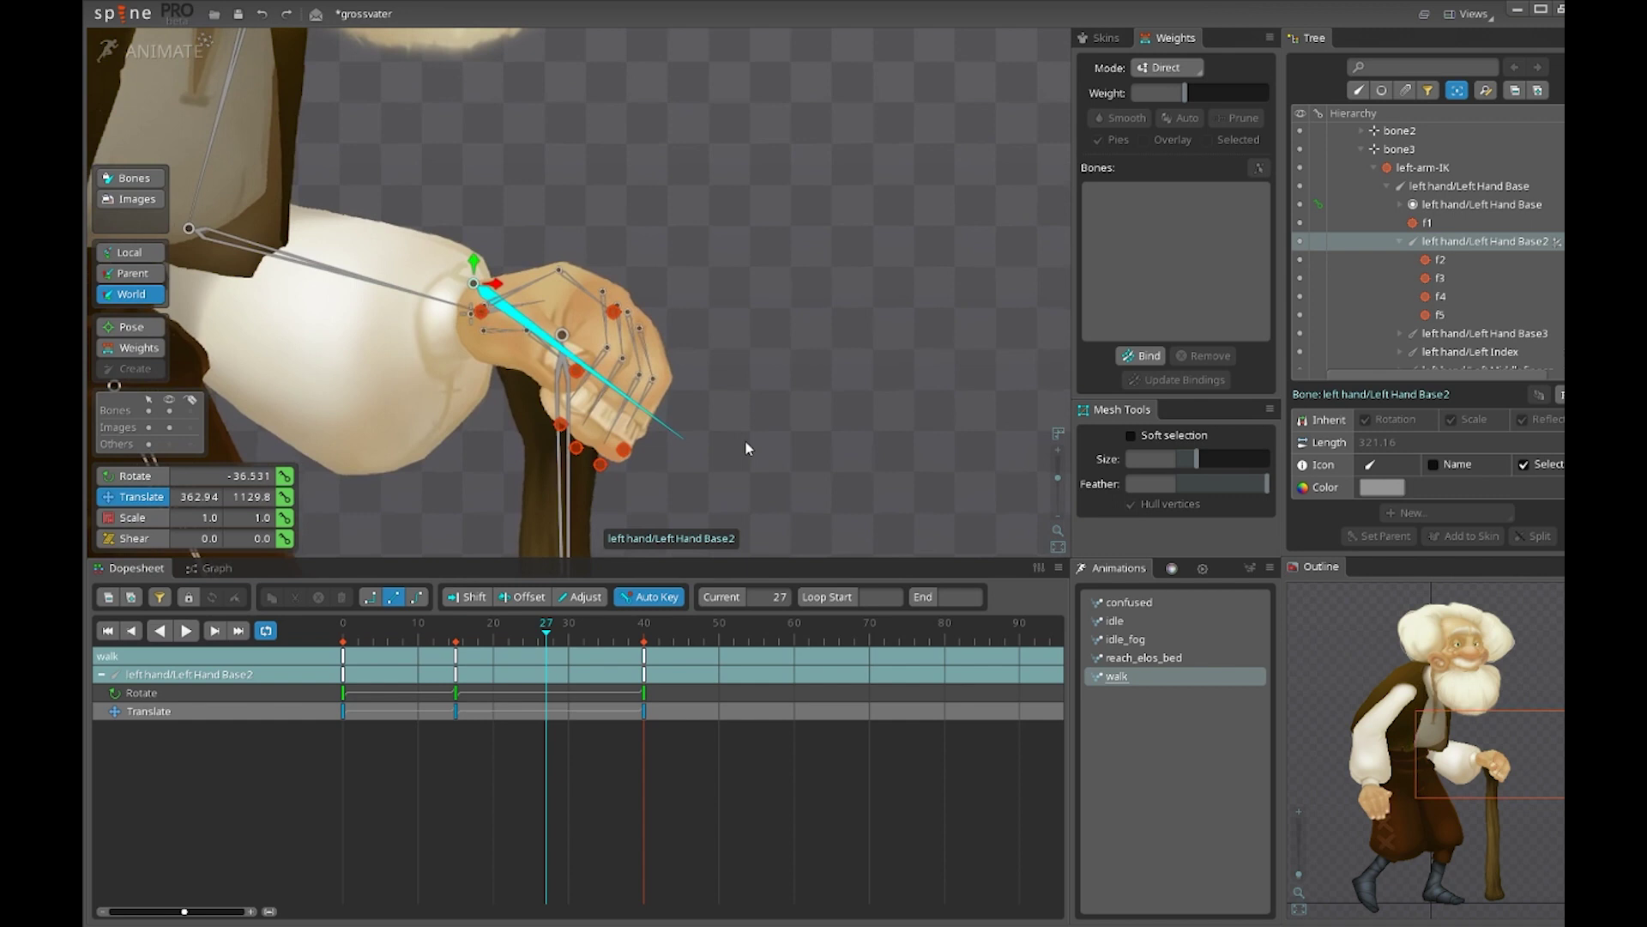
left_click_drag(742, 446, 761, 512)
scroll(758, 481, "down", 2)
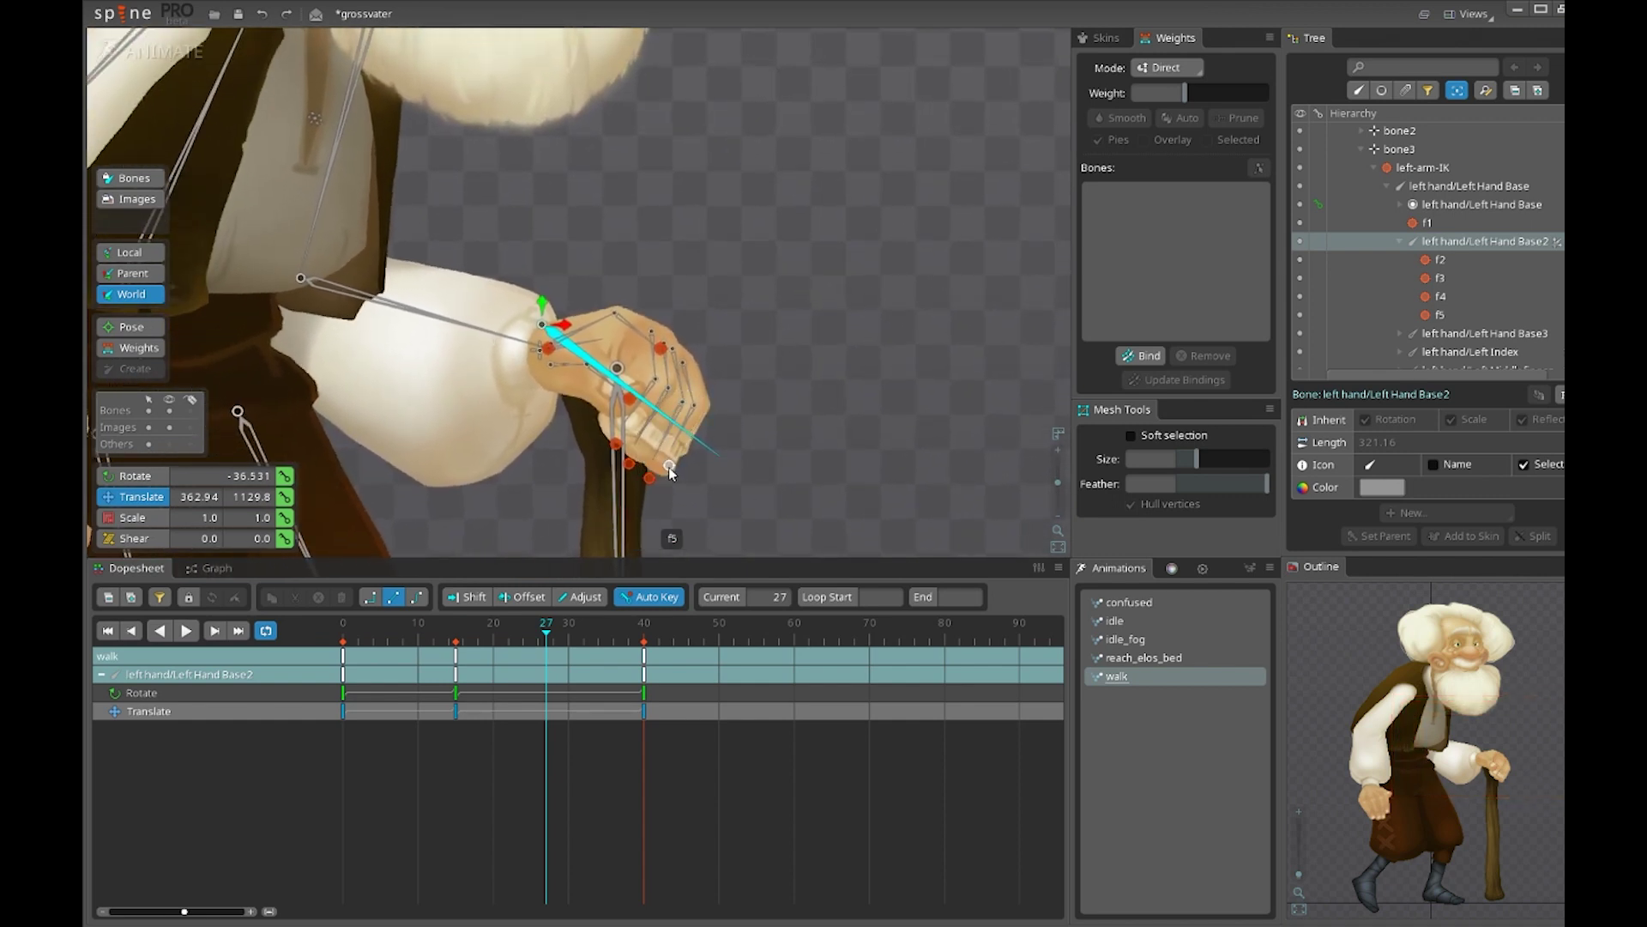
scroll(705, 487, "up", 3)
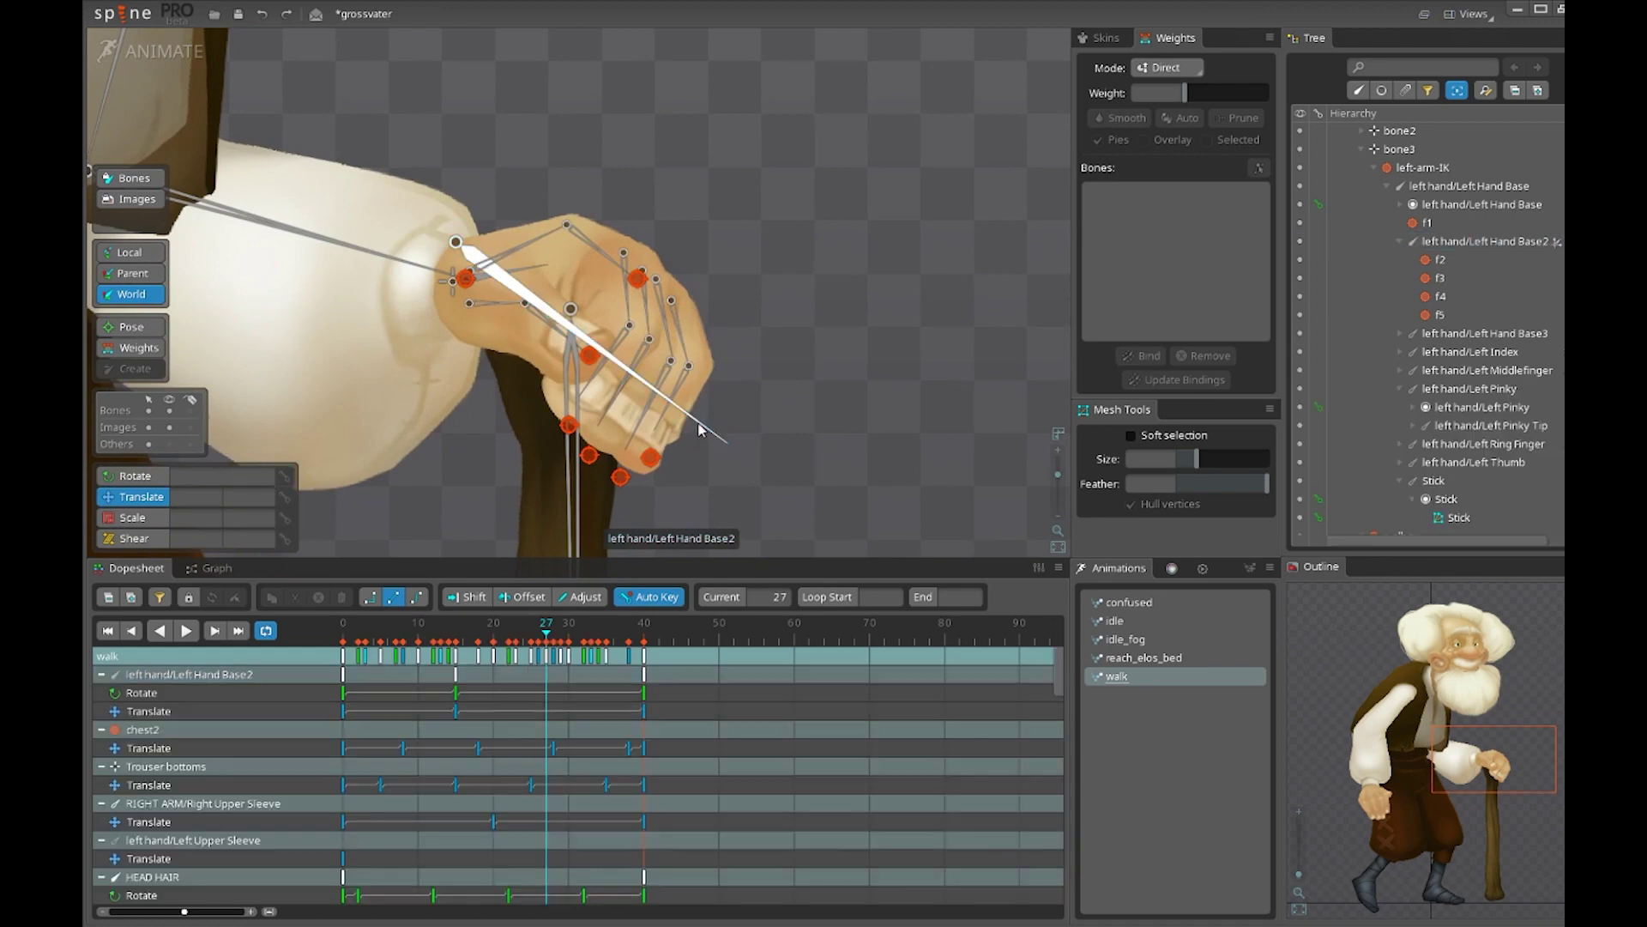
Test the left hand's finger bending by rotating the Left Hand Base2 bone, and undo the rotation
left_click(635, 480)
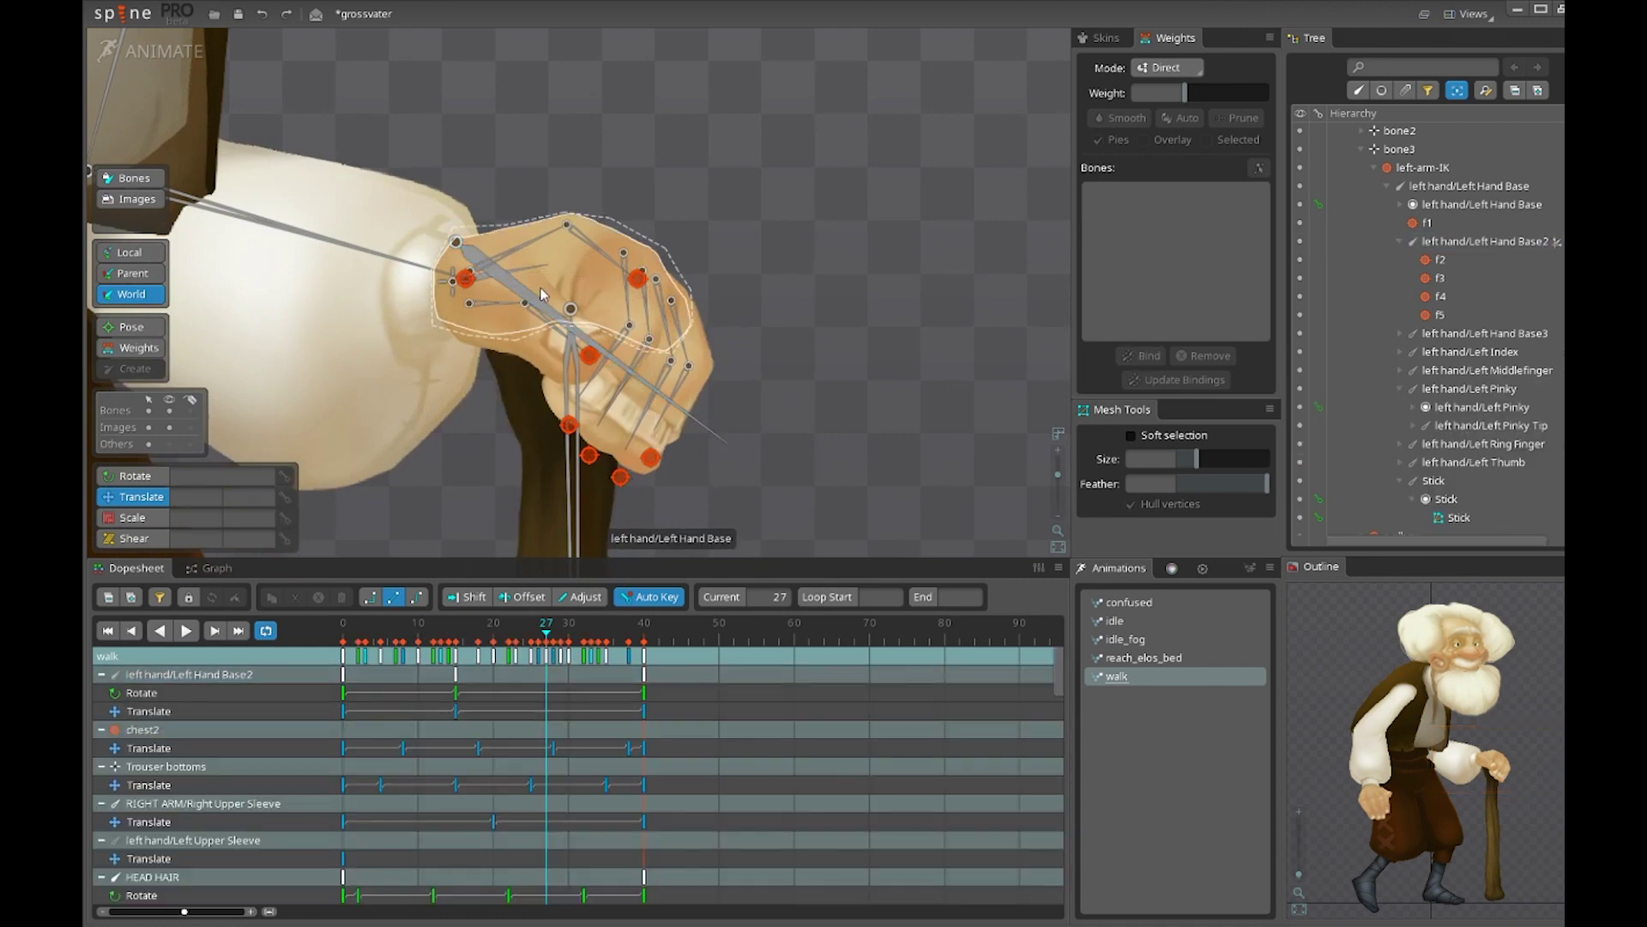
left_click(533, 301)
left_click_drag(789, 465, 944, 373)
key("c")
key("ctrl+z")
Select the f5 finger target bone, test moving it, and undo the move
left_click(673, 435)
key("v")
key("ctrl+z")
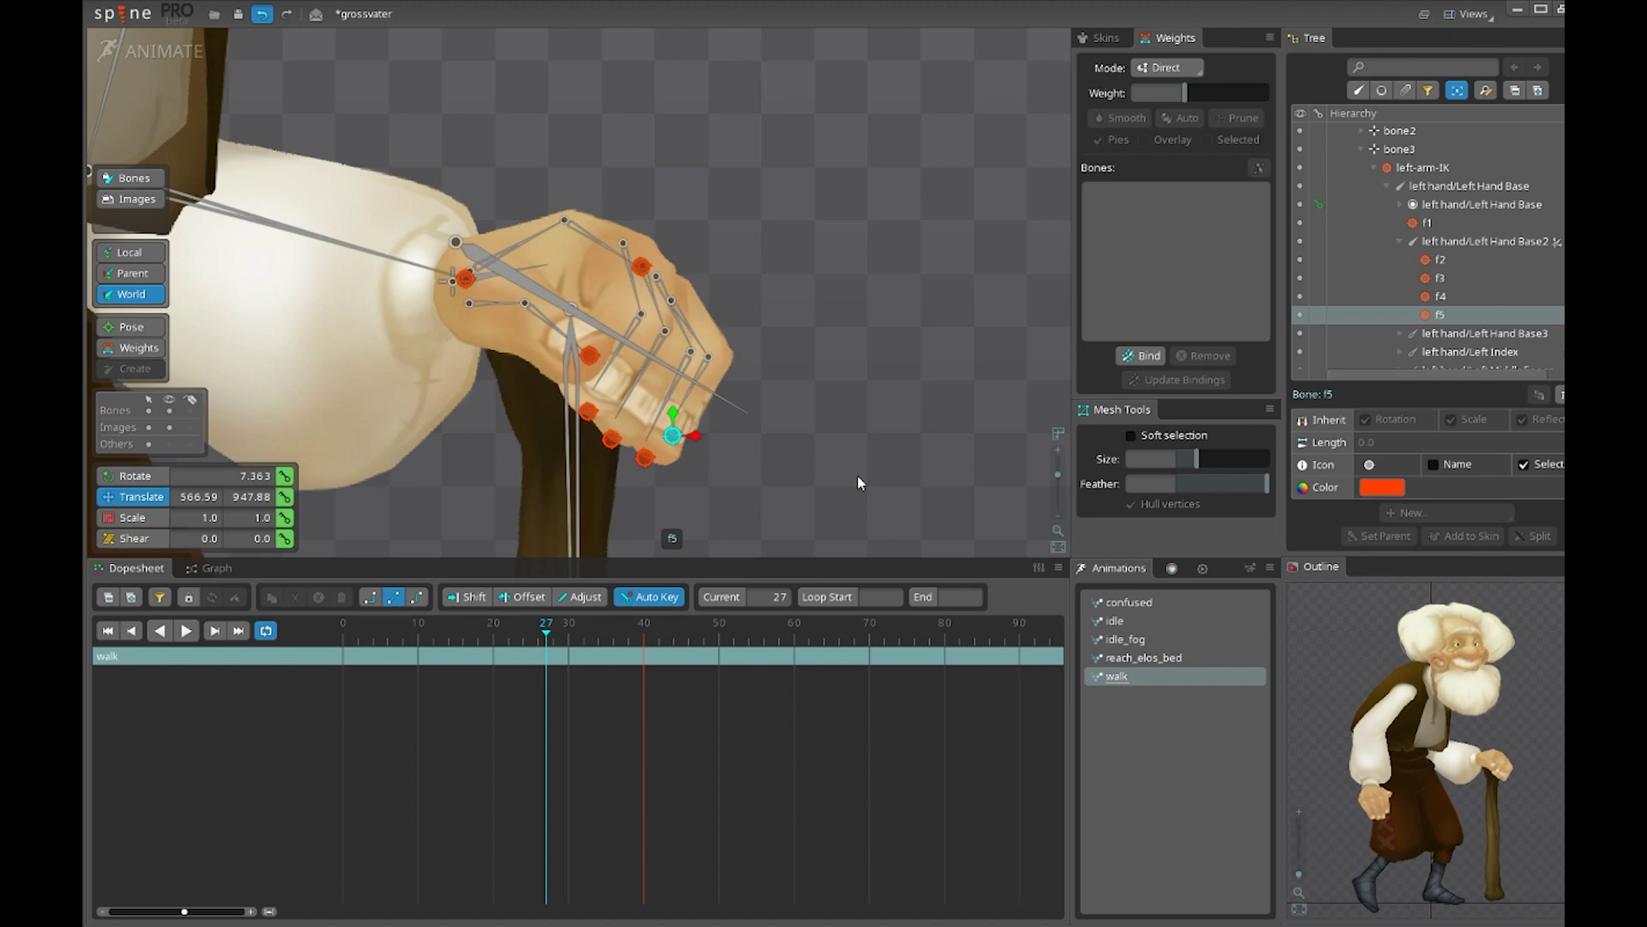
scroll(725, 415, "down", 2)
scroll(725, 415, "down", 1)
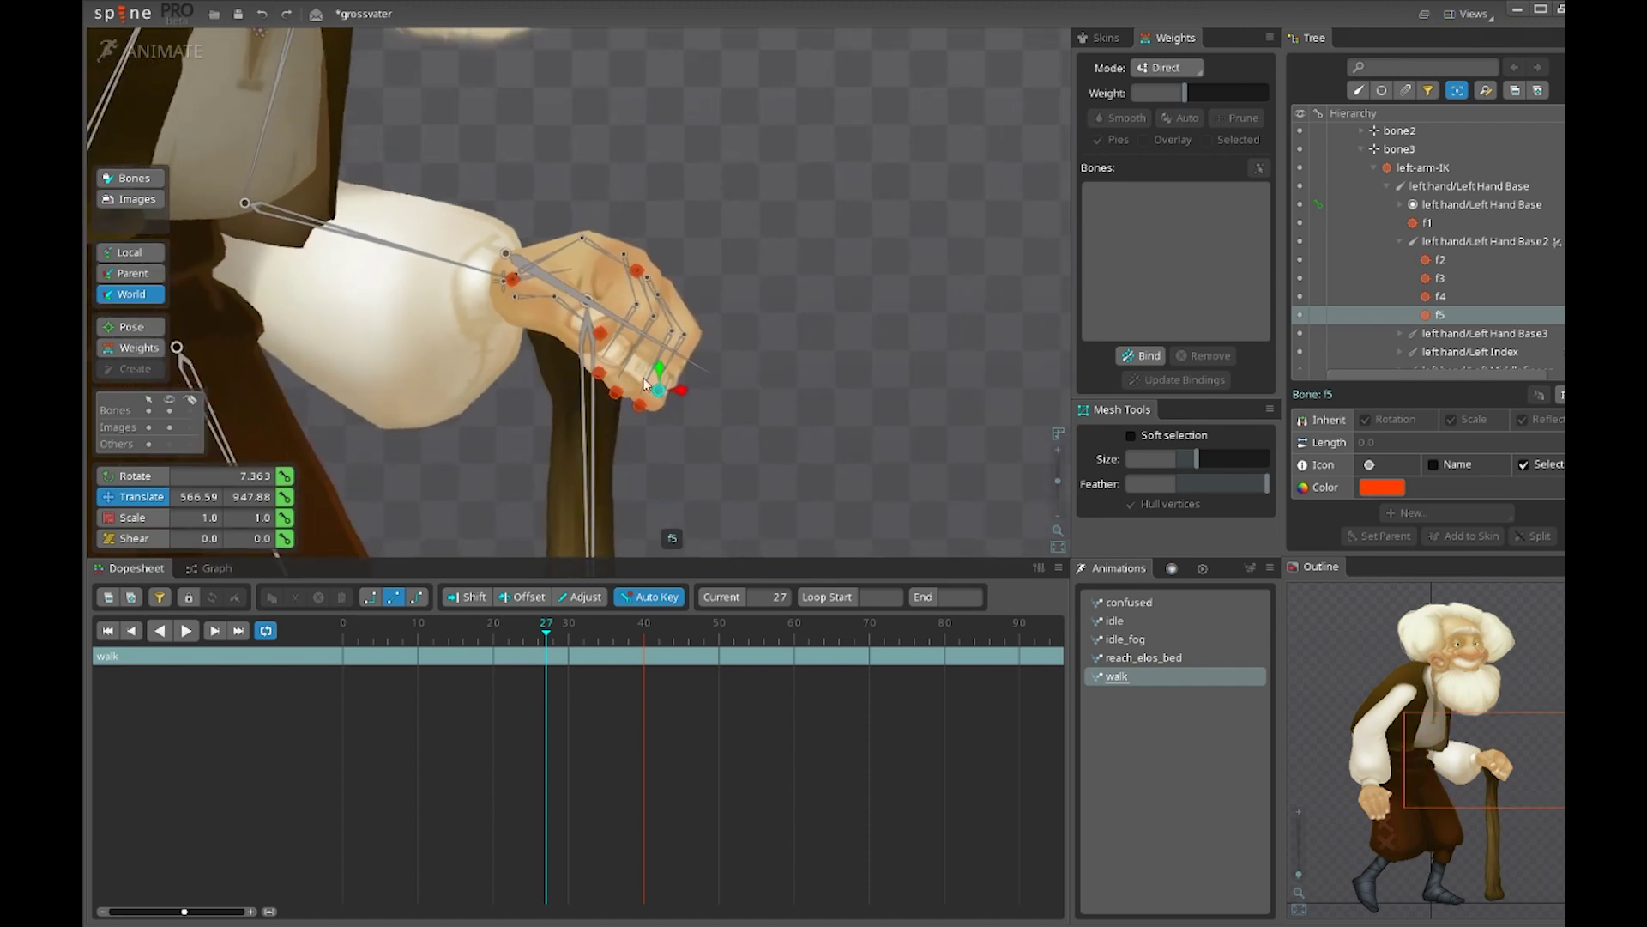
Select the Left Hand Base2 bone, test rotating it once more, and undo the rotation
left_click(599, 307)
key("c")
left_click_drag(952, 369, 917, 379)
key("ctrl+z")
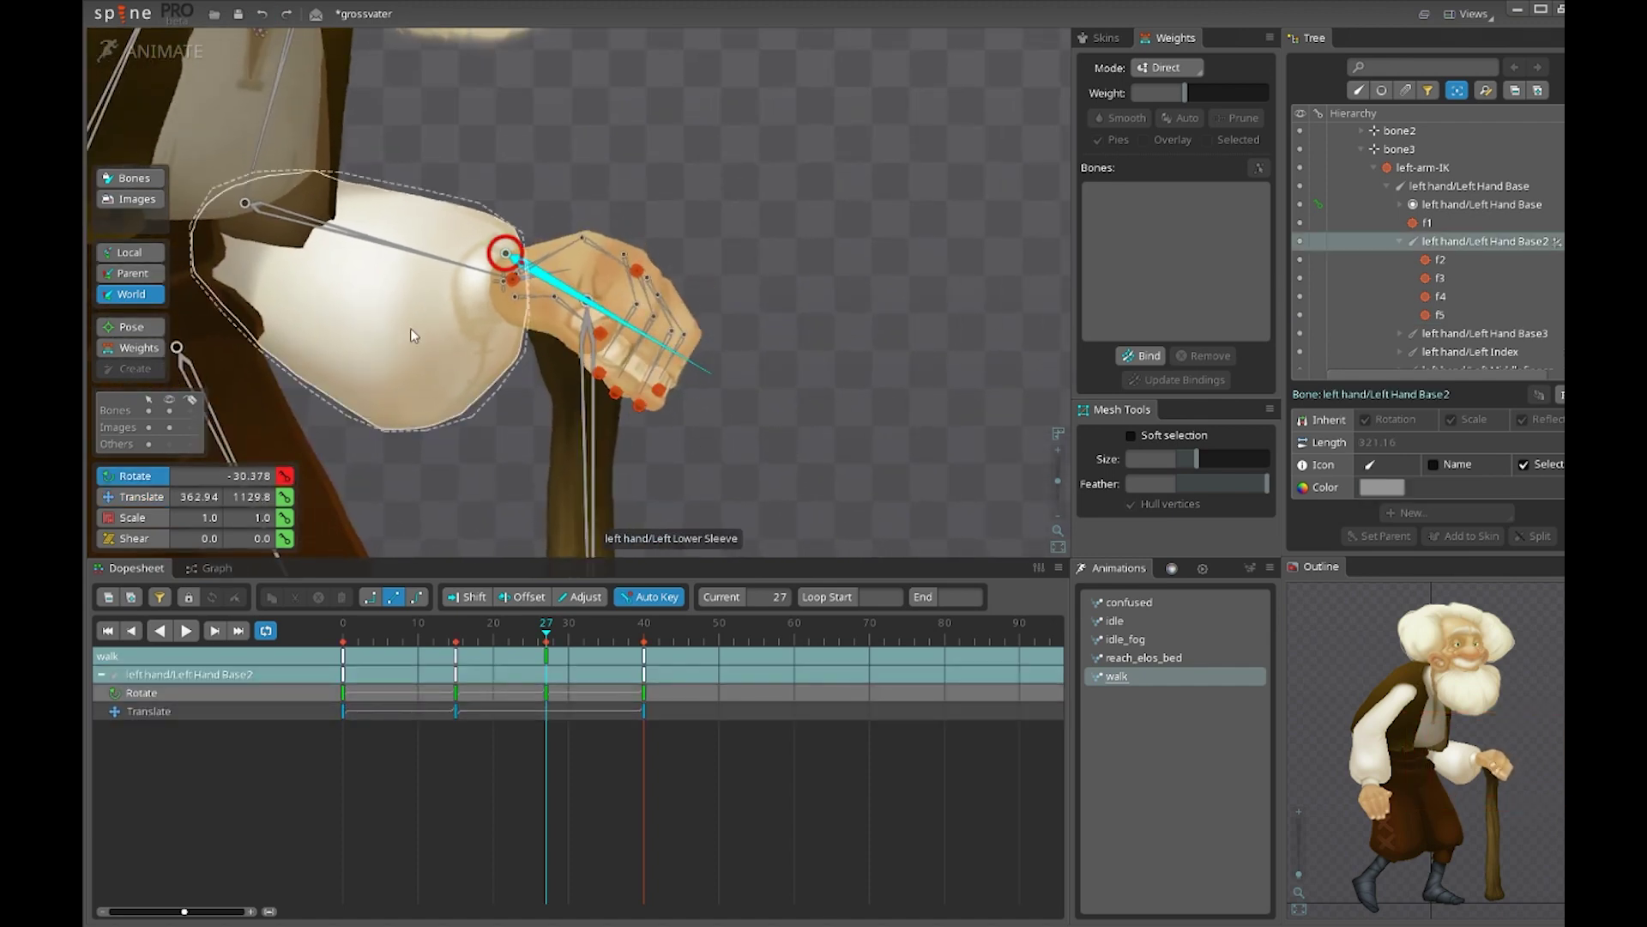
Examine the left hand's finger target bones up close and in relation to the stick and the whole figure
left_click_drag(691, 509, 767, 460)
scroll(767, 460, "down", 3)
scroll(641, 222, "up", 3)
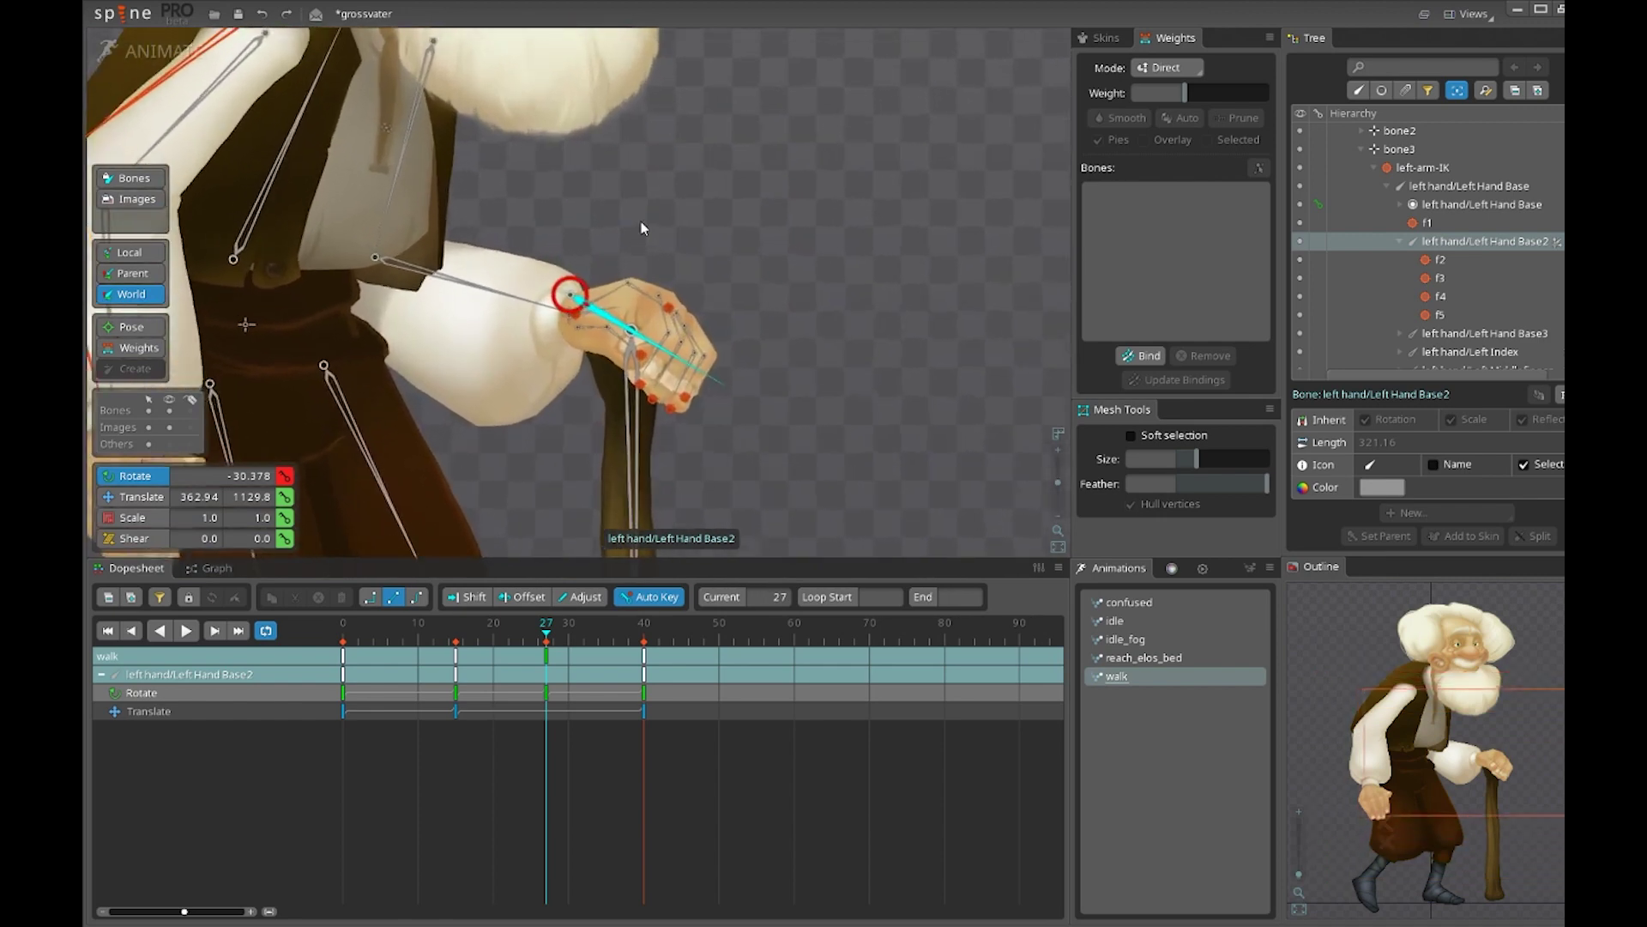
scroll(678, 395, "up", 3)
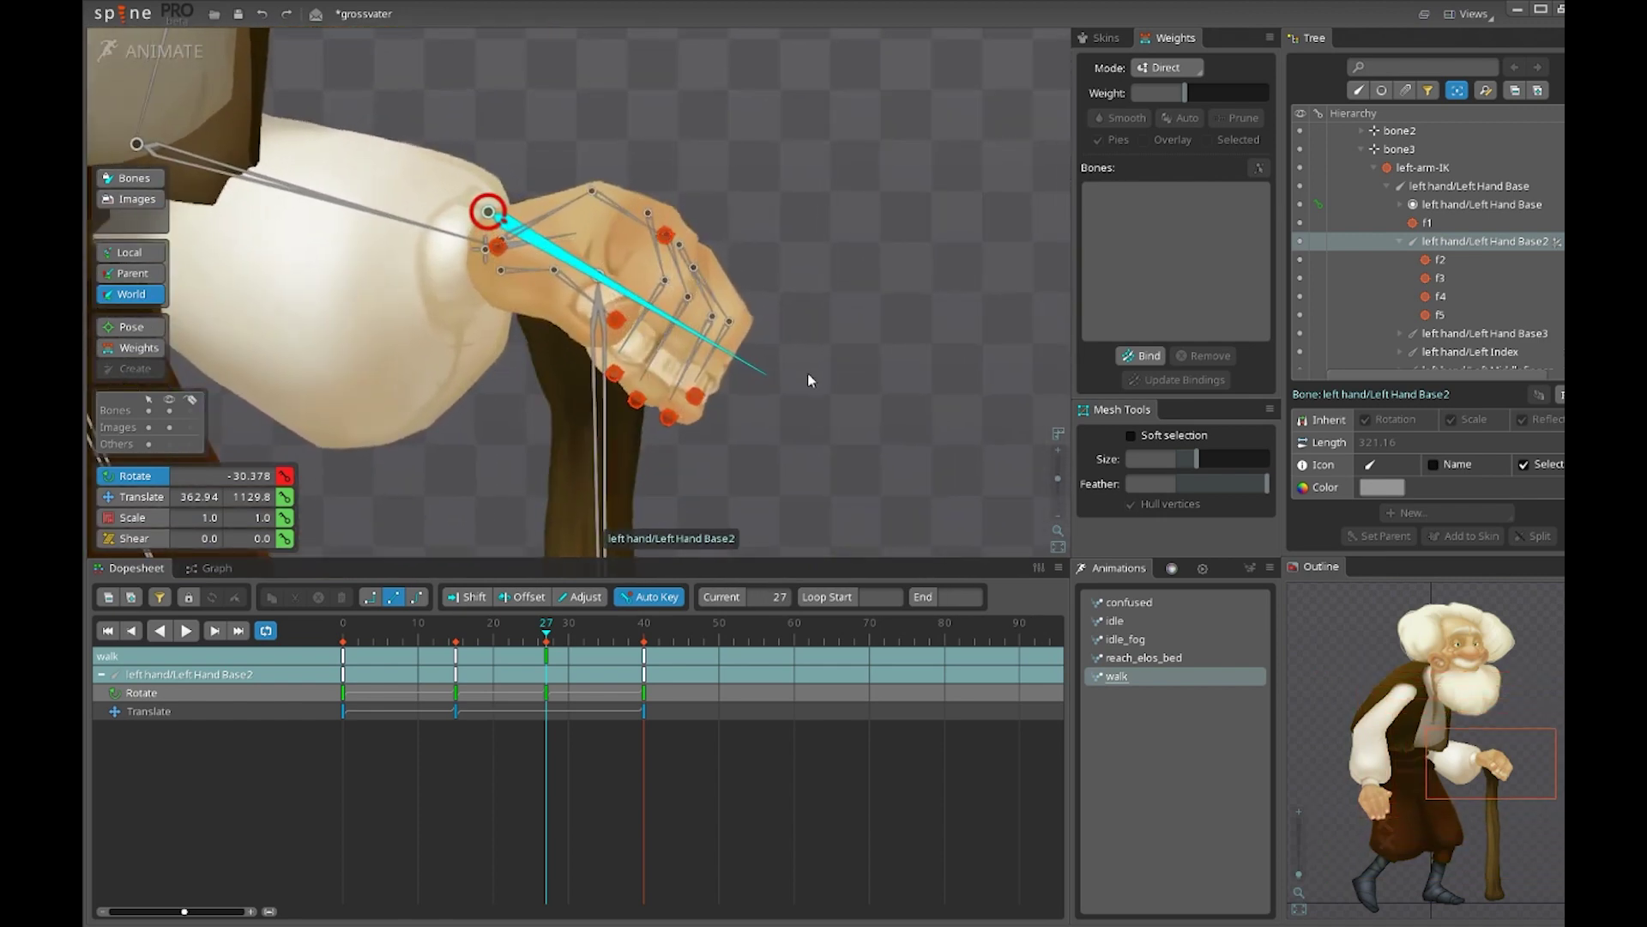
scroll(739, 193, "down", 5)
left_click_drag(808, 377, 776, 297)
scroll(696, 277, "up", 3)
key("v")
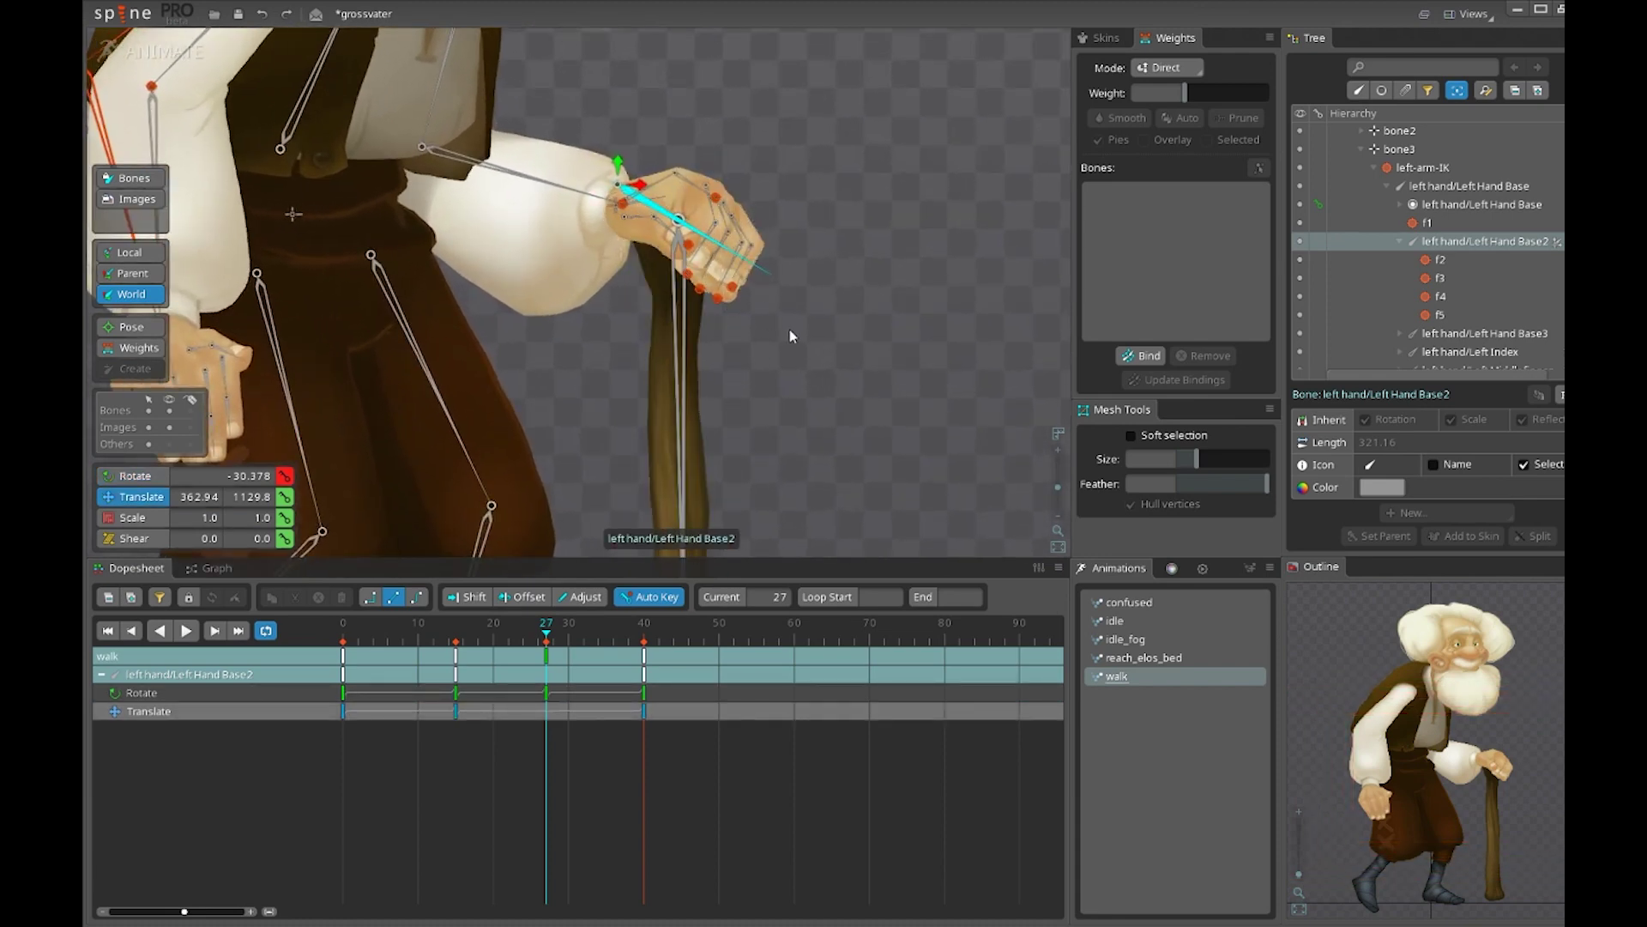
scroll(683, 279, "up", 2)
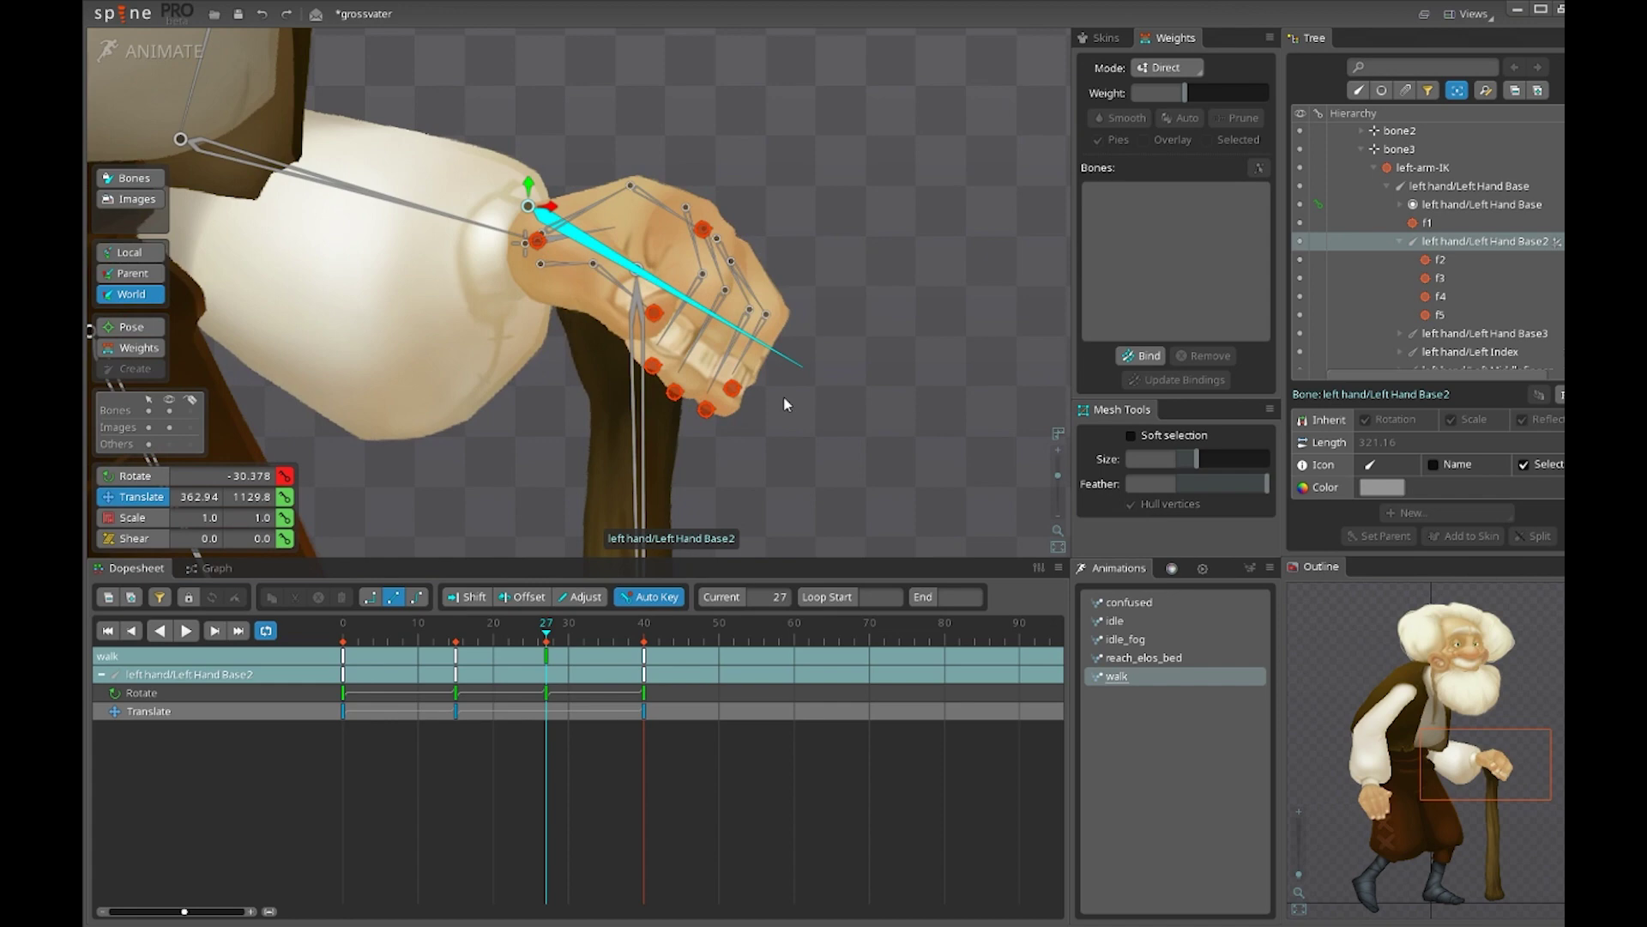
scroll(791, 393, "down", 3)
left_click_drag(815, 361, 815, 290)
scroll(815, 294, "down", 3)
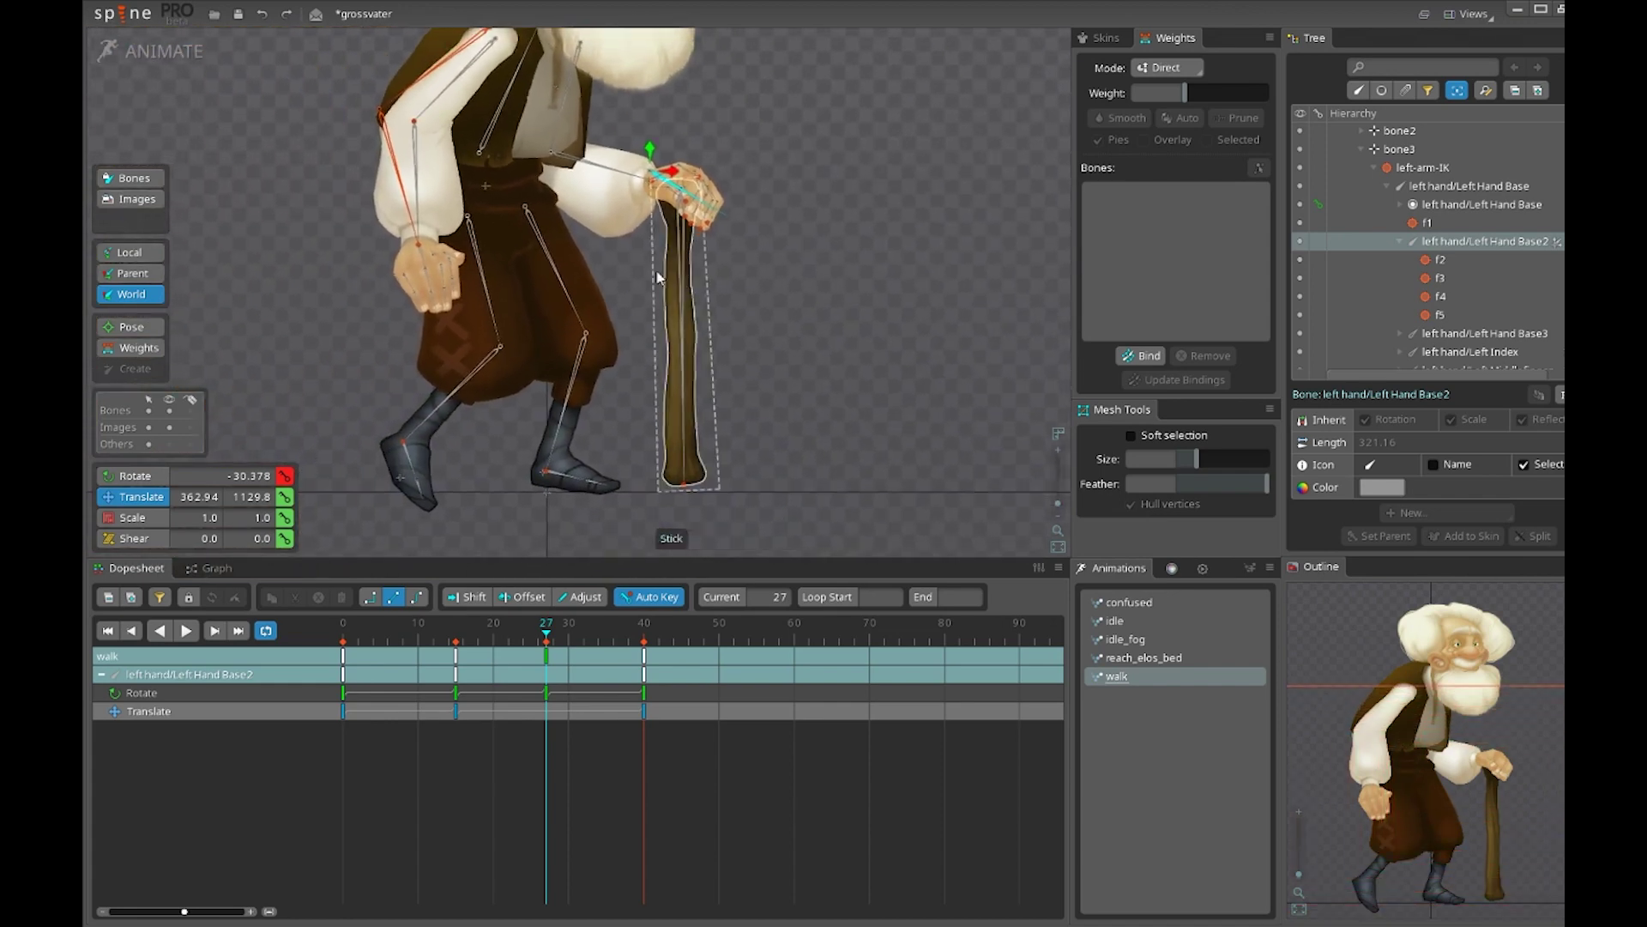
scroll(711, 204, "up", 2)
left_click_drag(762, 242, 746, 332)
key("space")
key("ctrl+s")
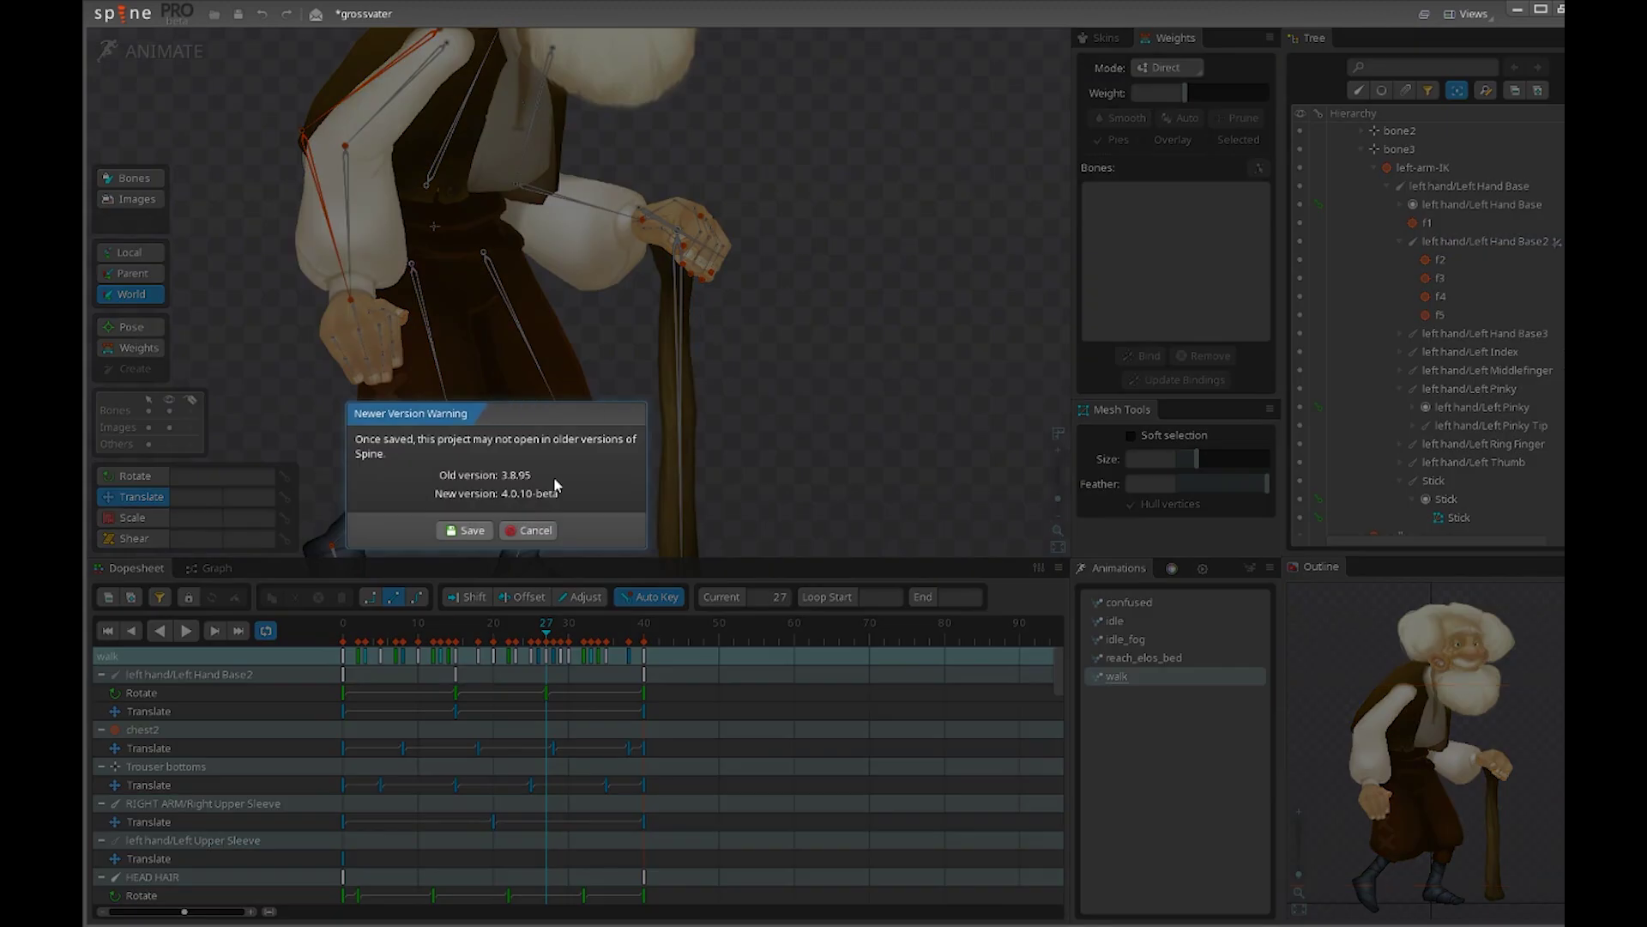
left_click(526, 531)
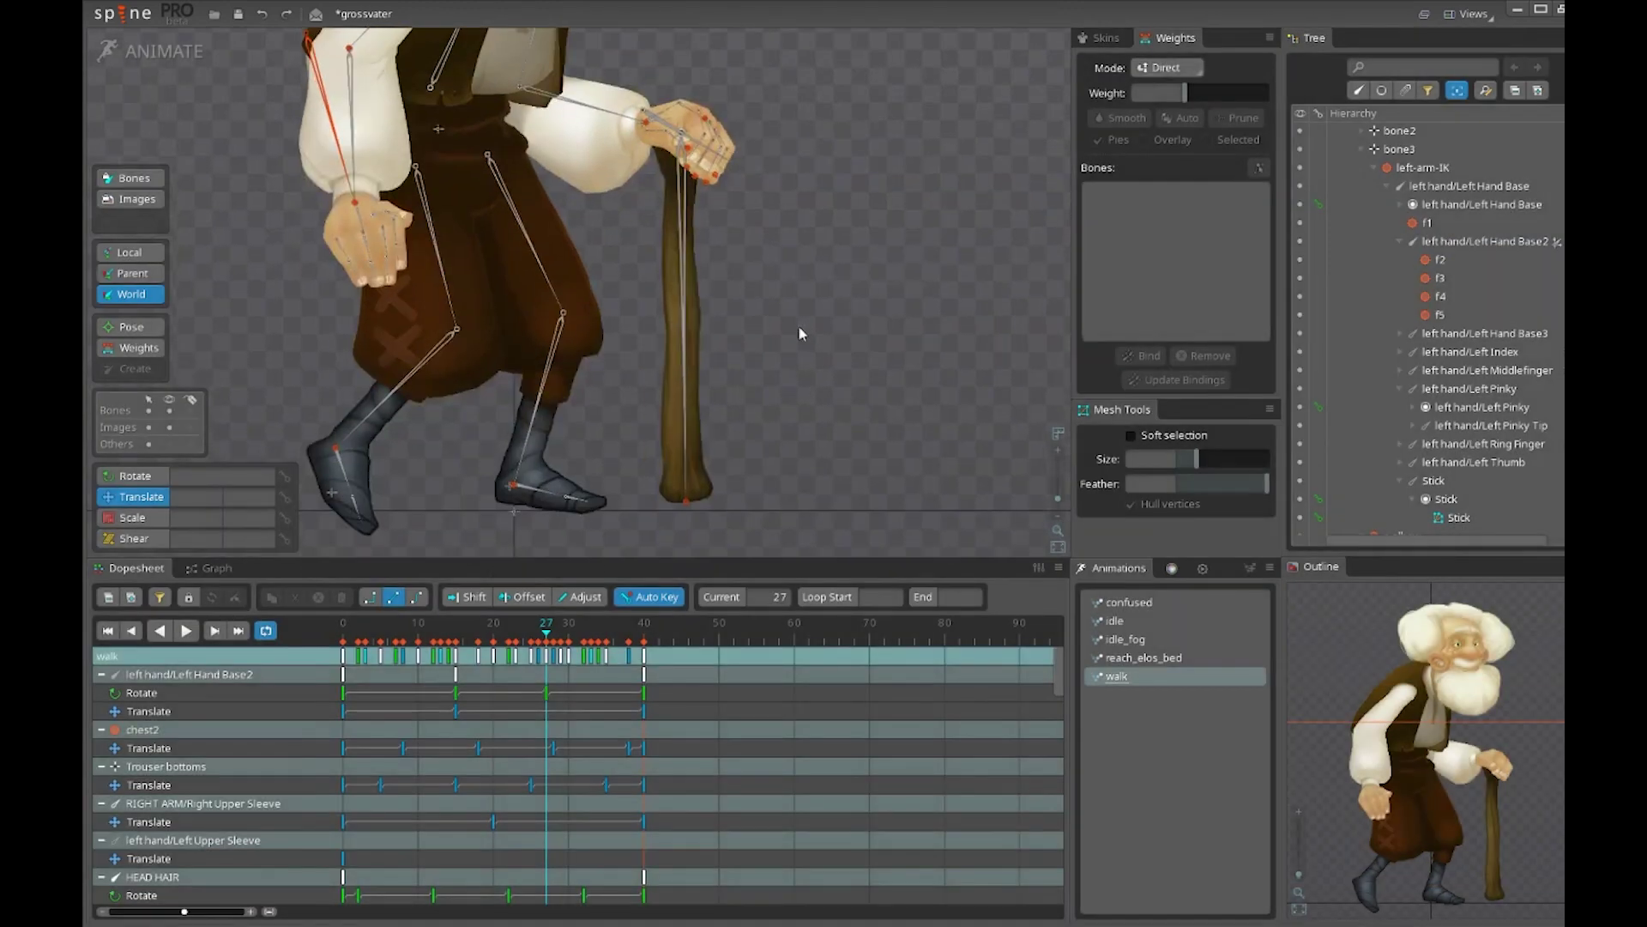
Select the Stick bone and the stick target bone at its foot to inspect how they are set up
left_click(681, 324)
scroll(769, 318, "up", 3)
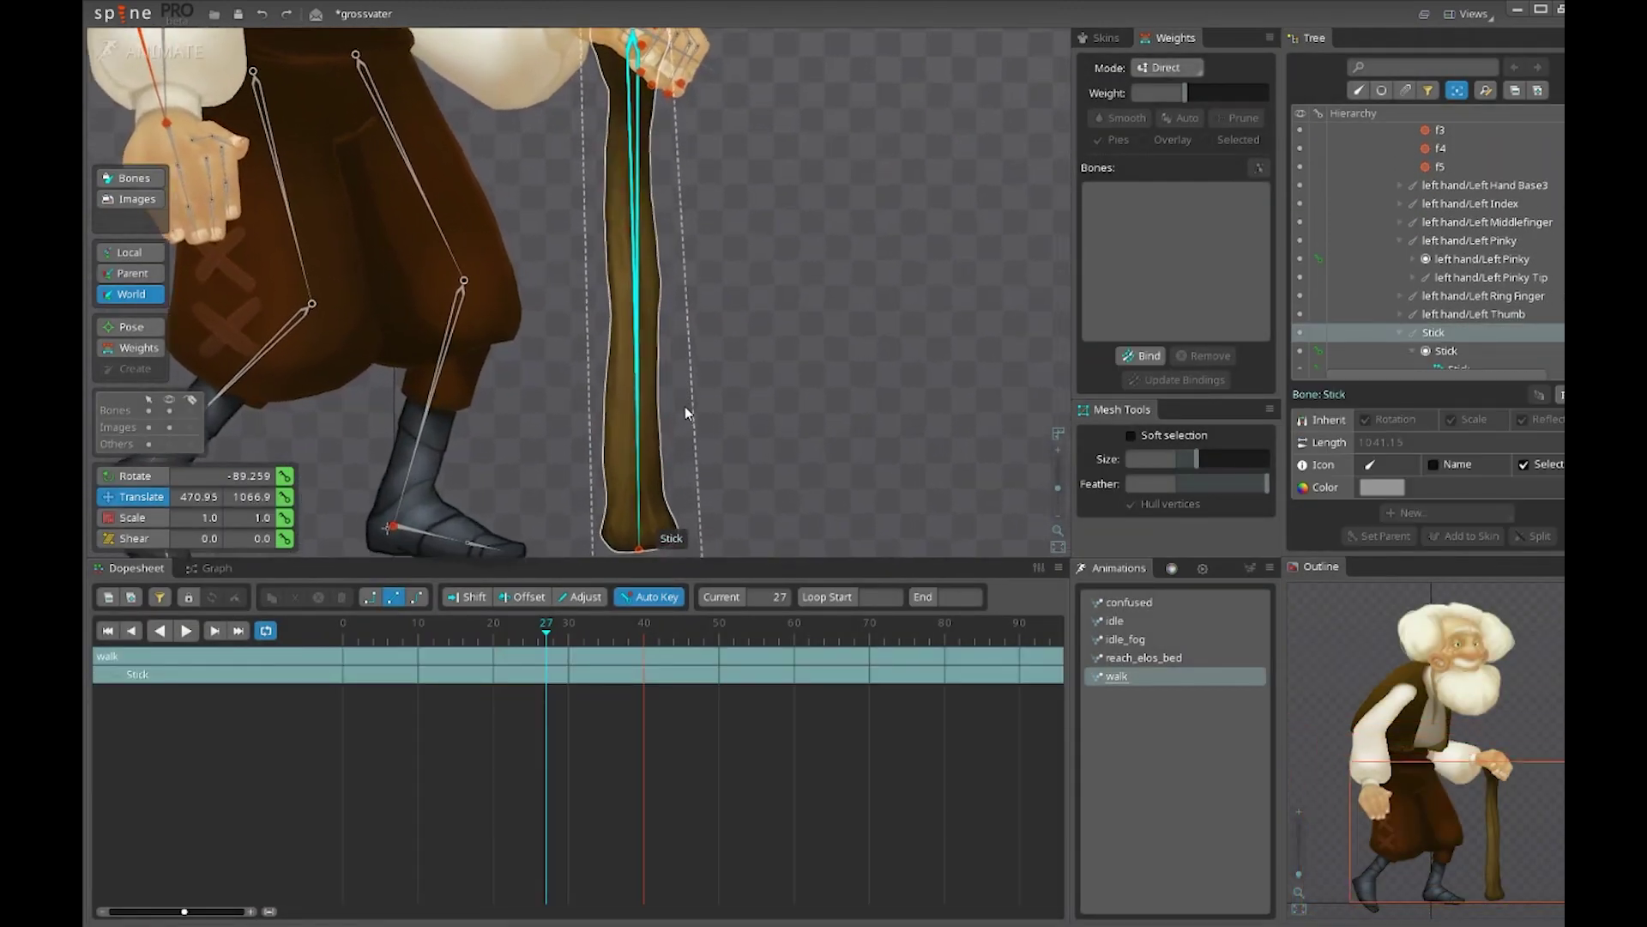
scroll(743, 309, "down", 2)
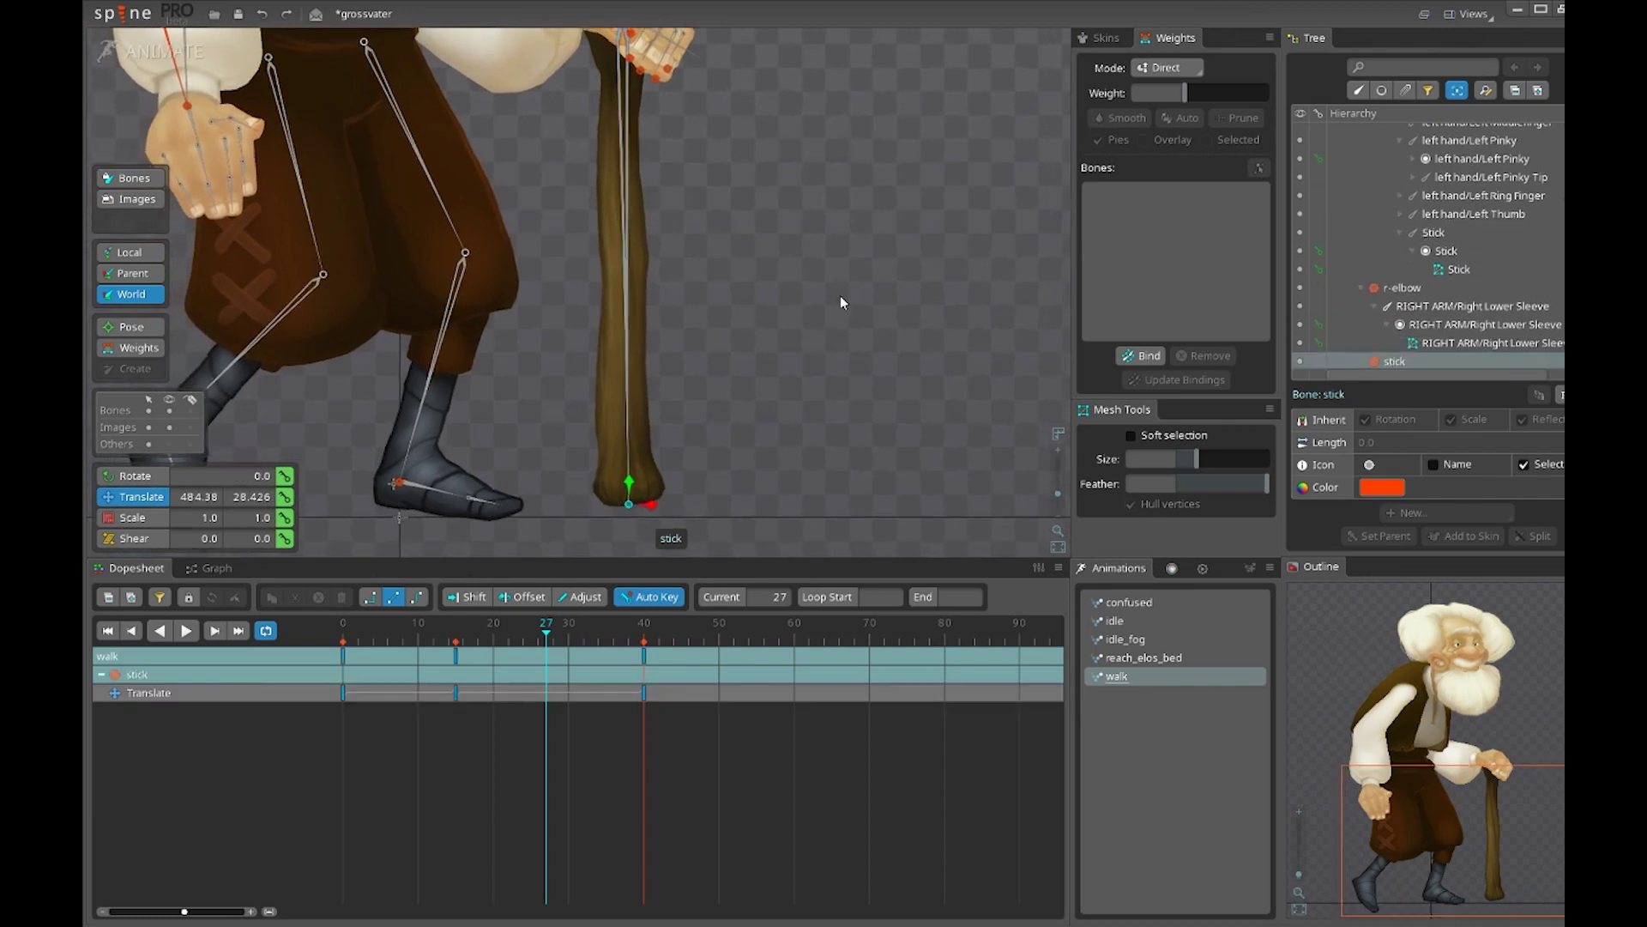
scroll(786, 400, "down", 2)
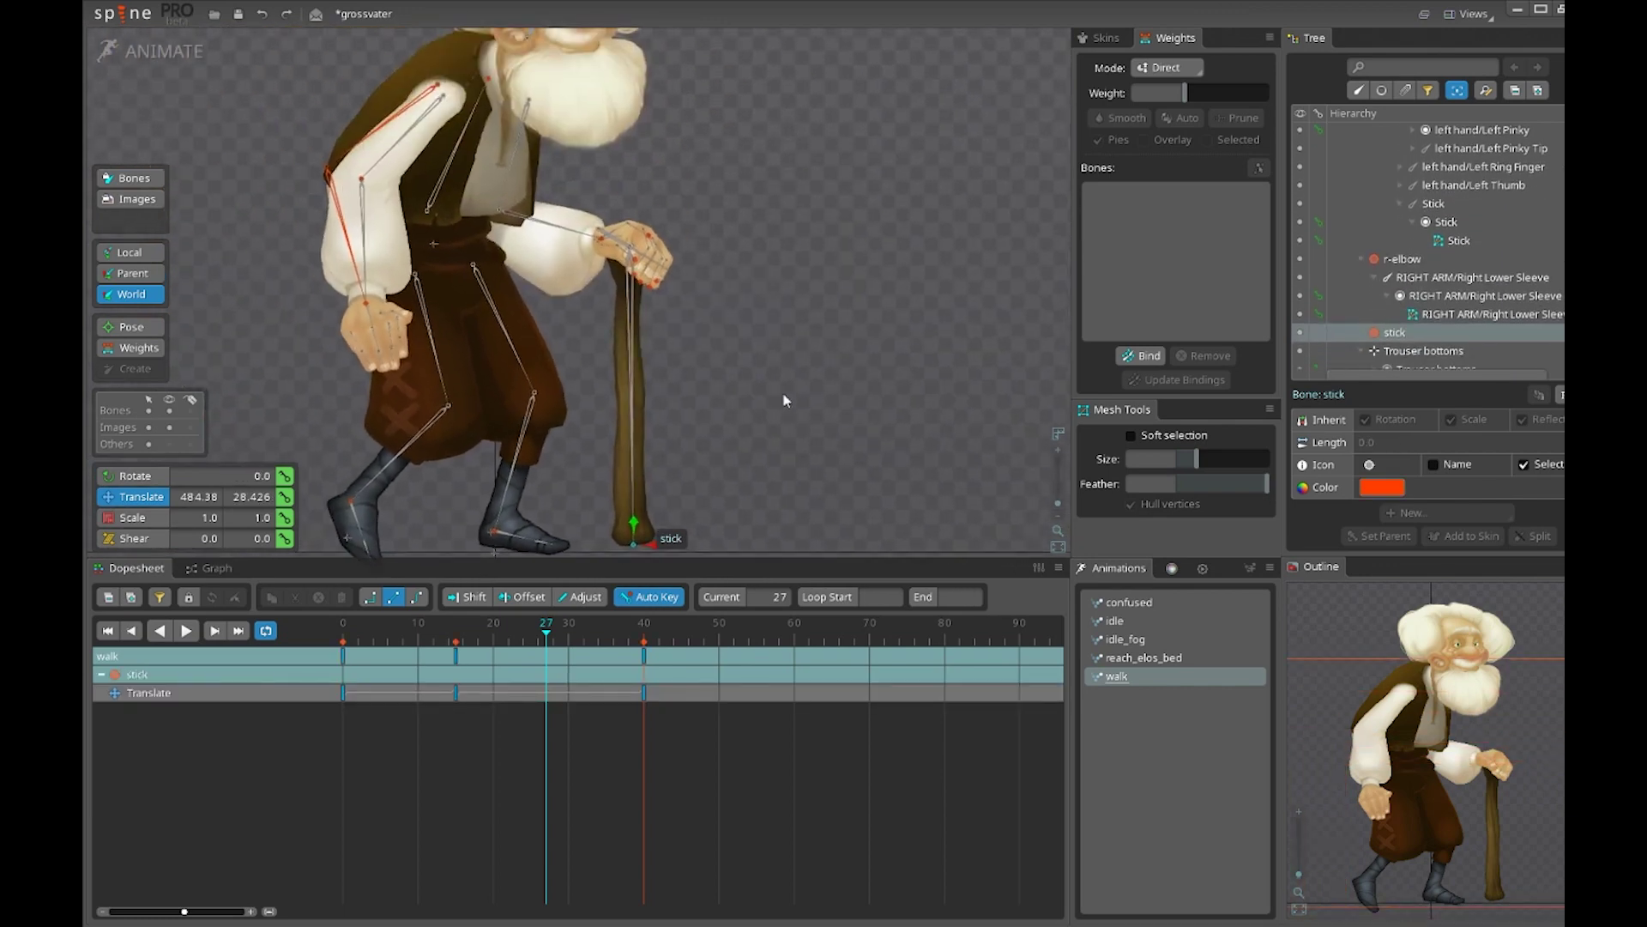
Test moving bone3 at the left hand and the stick target at the stick's foot, and undo both moves
left_click(605, 244)
key("space")
left_click(605, 245)
left_click_drag(790, 392, 769, 465)
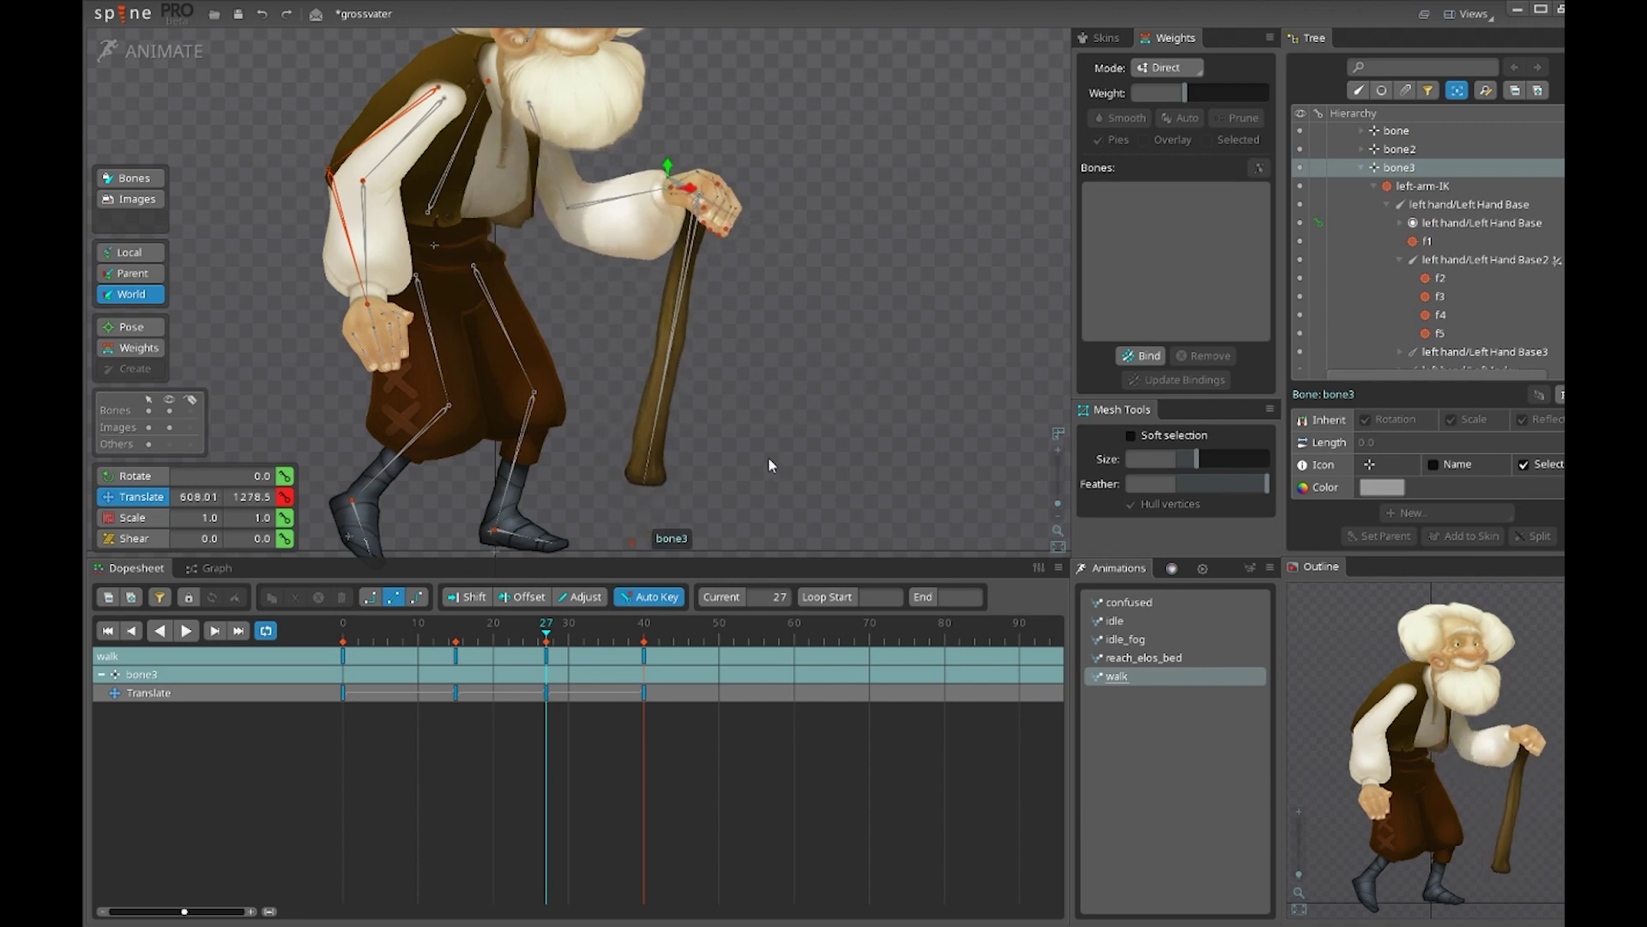
left_click_drag(646, 531, 707, 410)
key("ctrl+z")
key("ctrl+z")
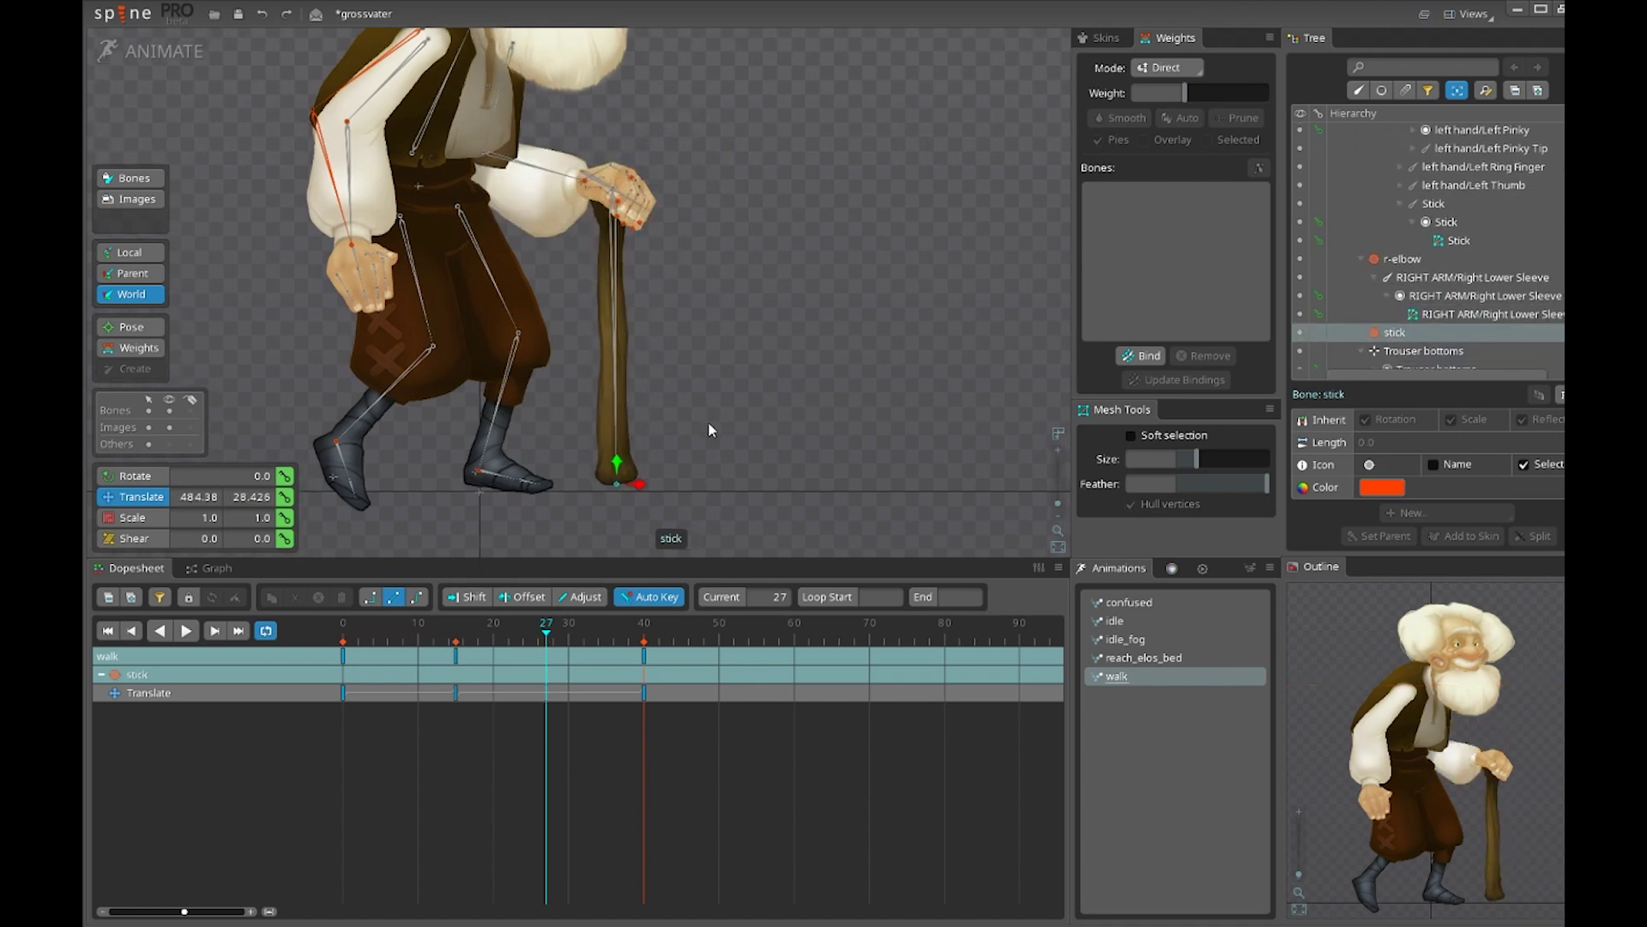
Examine the Stick bone running from the left hand down to its target at the ground
scroll(752, 441, "down", 1)
scroll(714, 443, "up", 2)
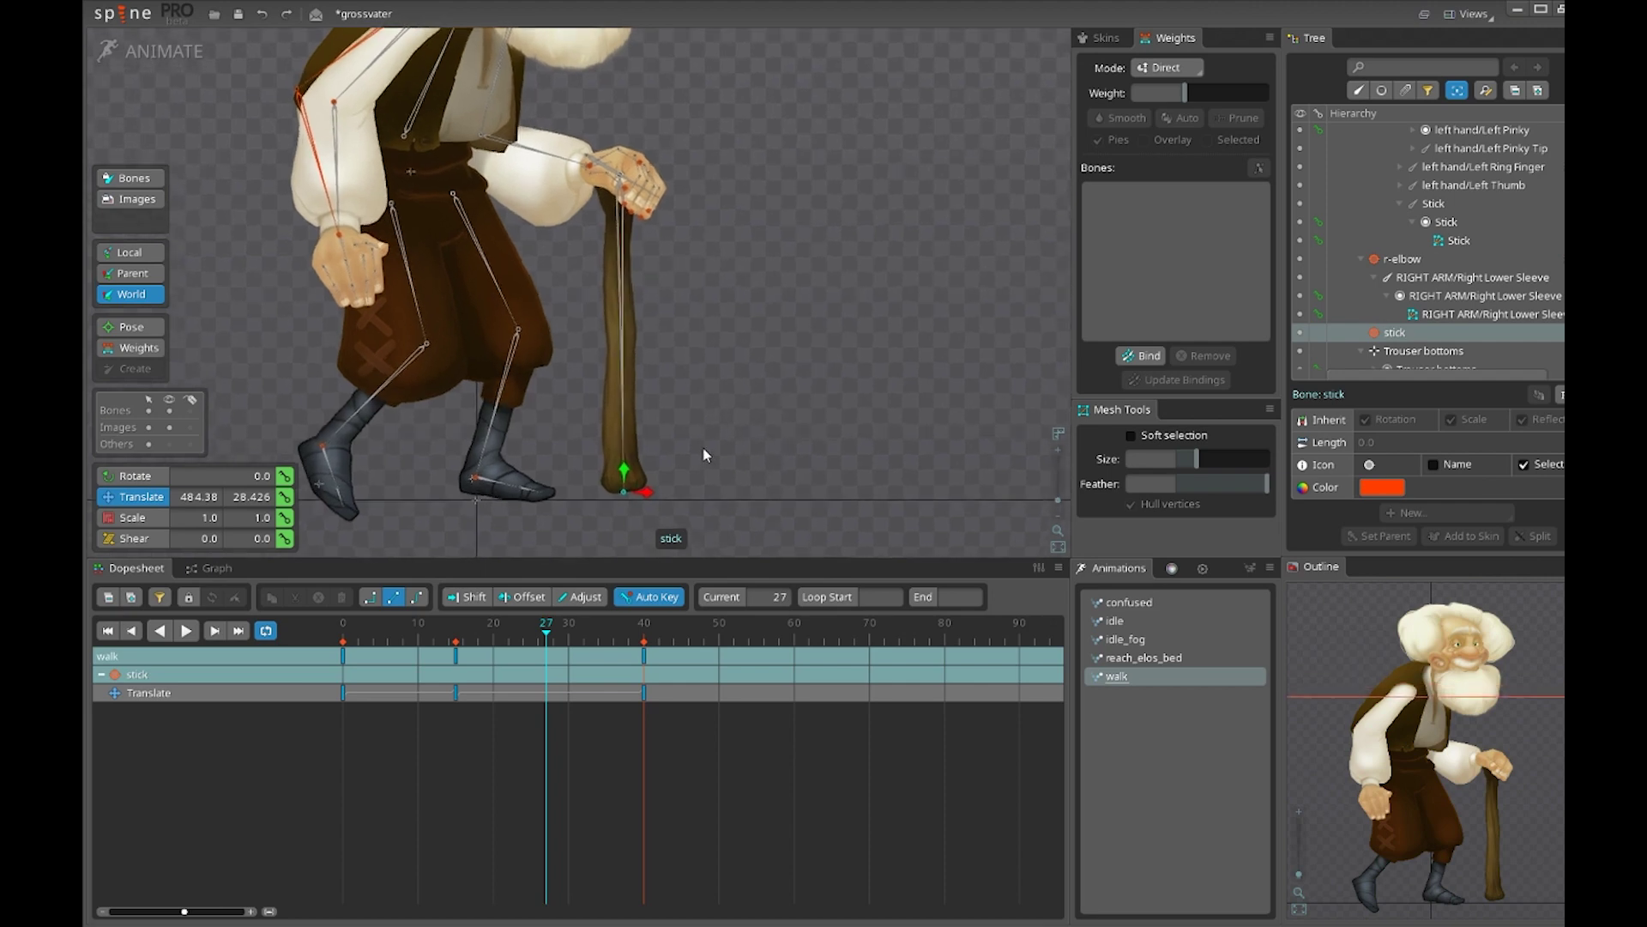
scroll(712, 442, "up", 2)
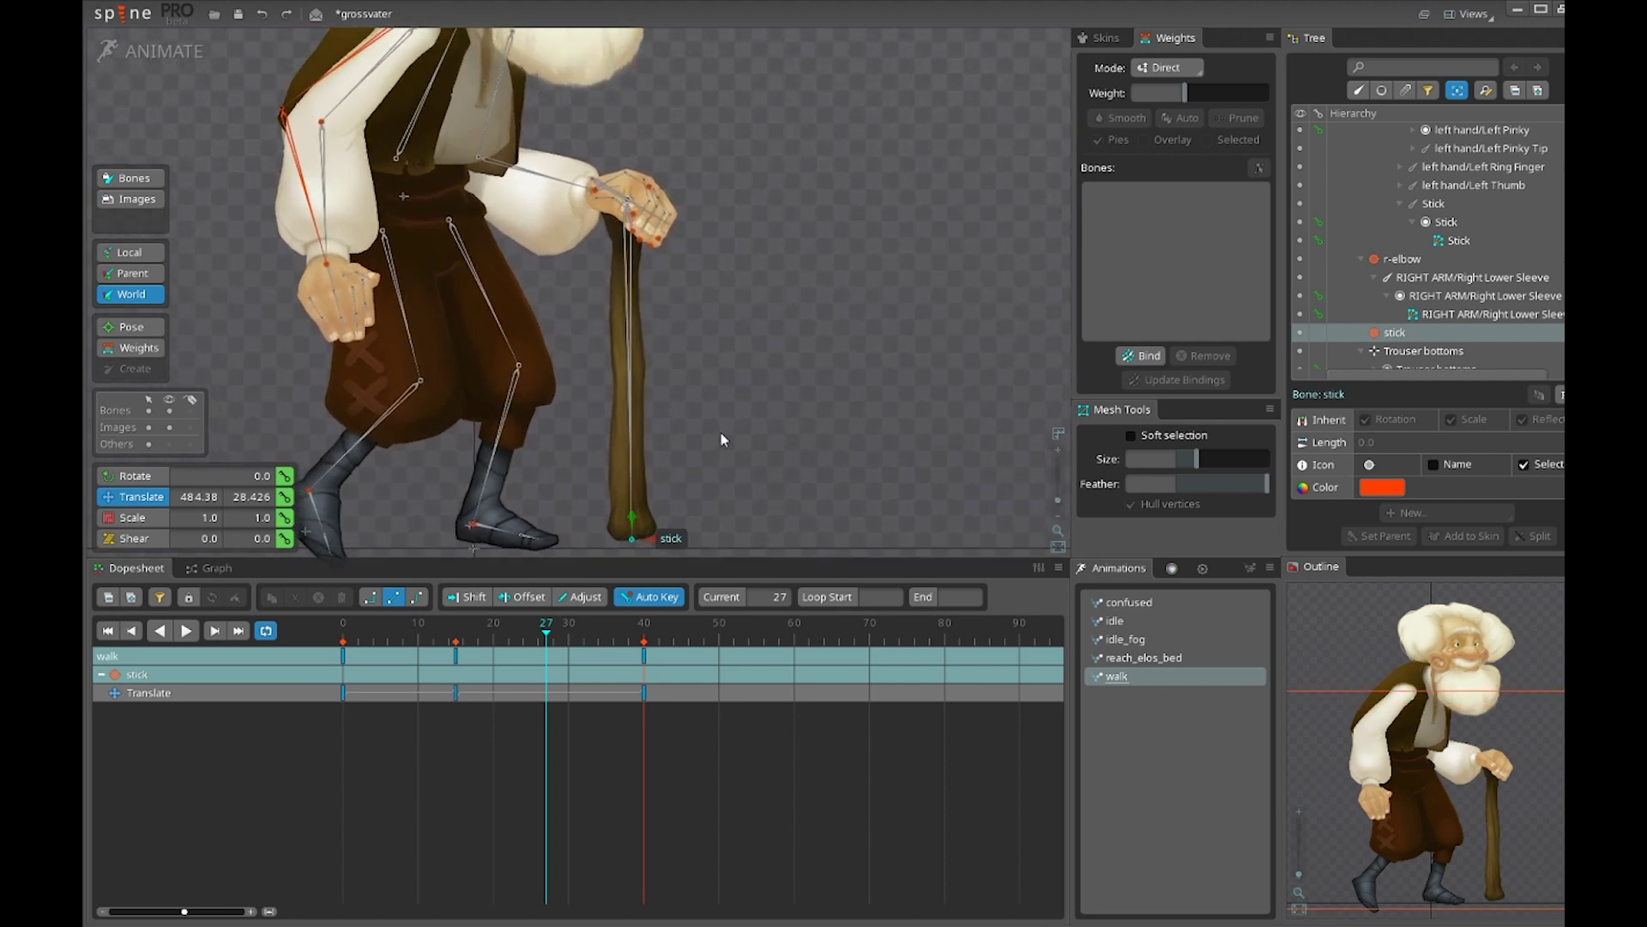
left_click_drag(720, 437, 670, 412)
scroll(634, 434, "down", 1)
scroll(601, 455, "up", 2)
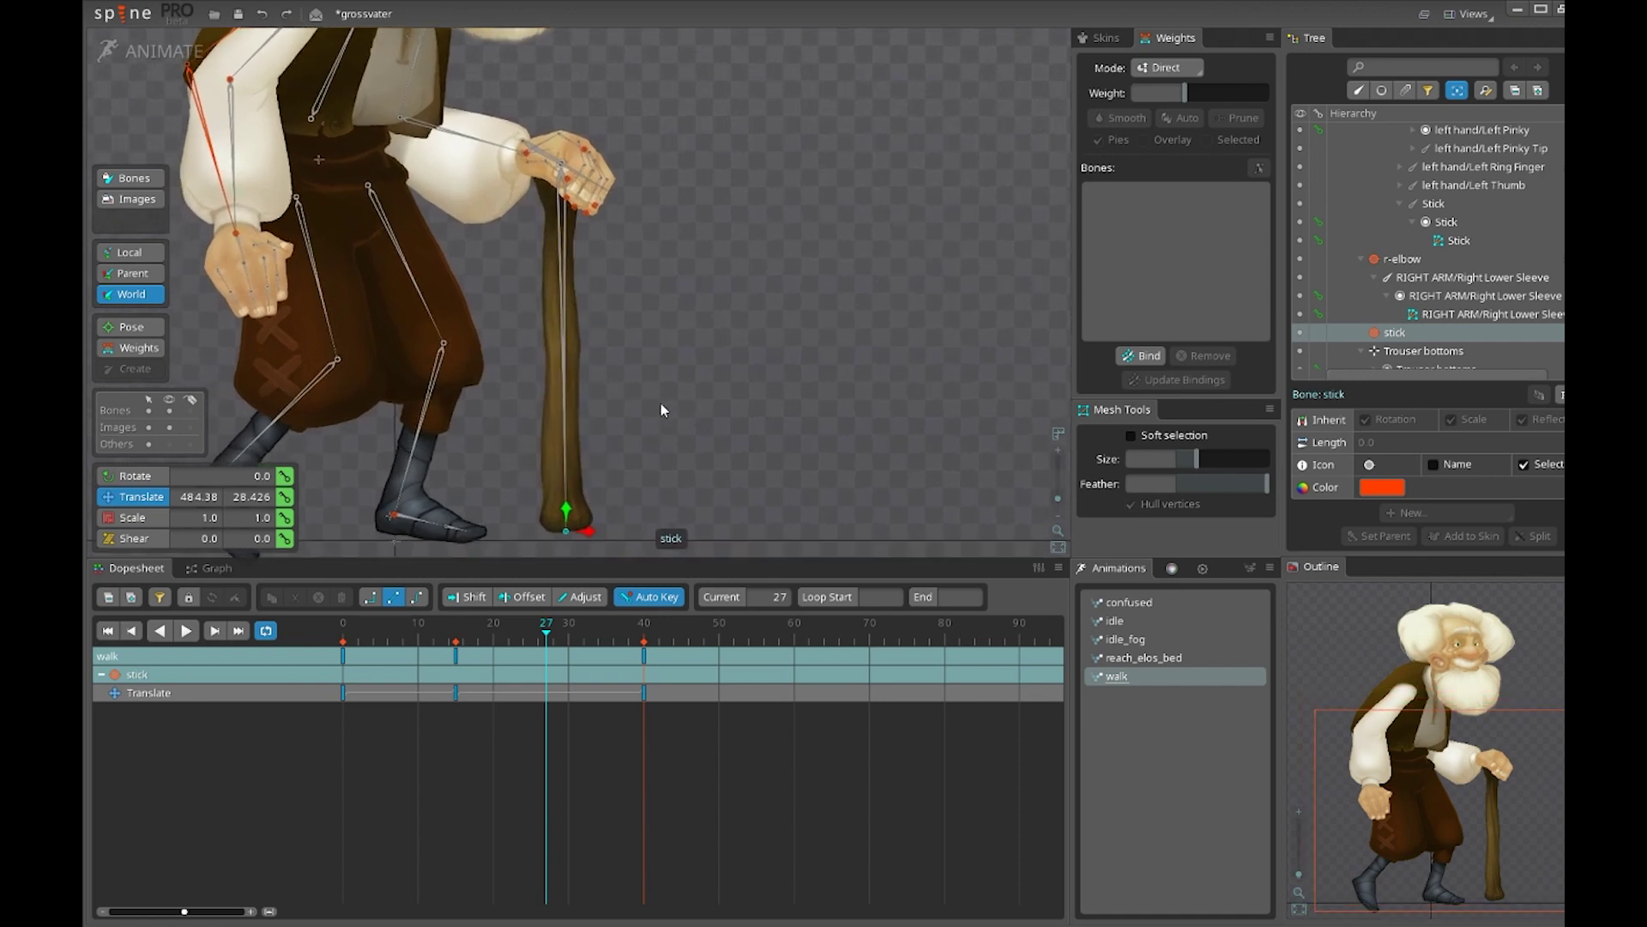
left_click(661, 410)
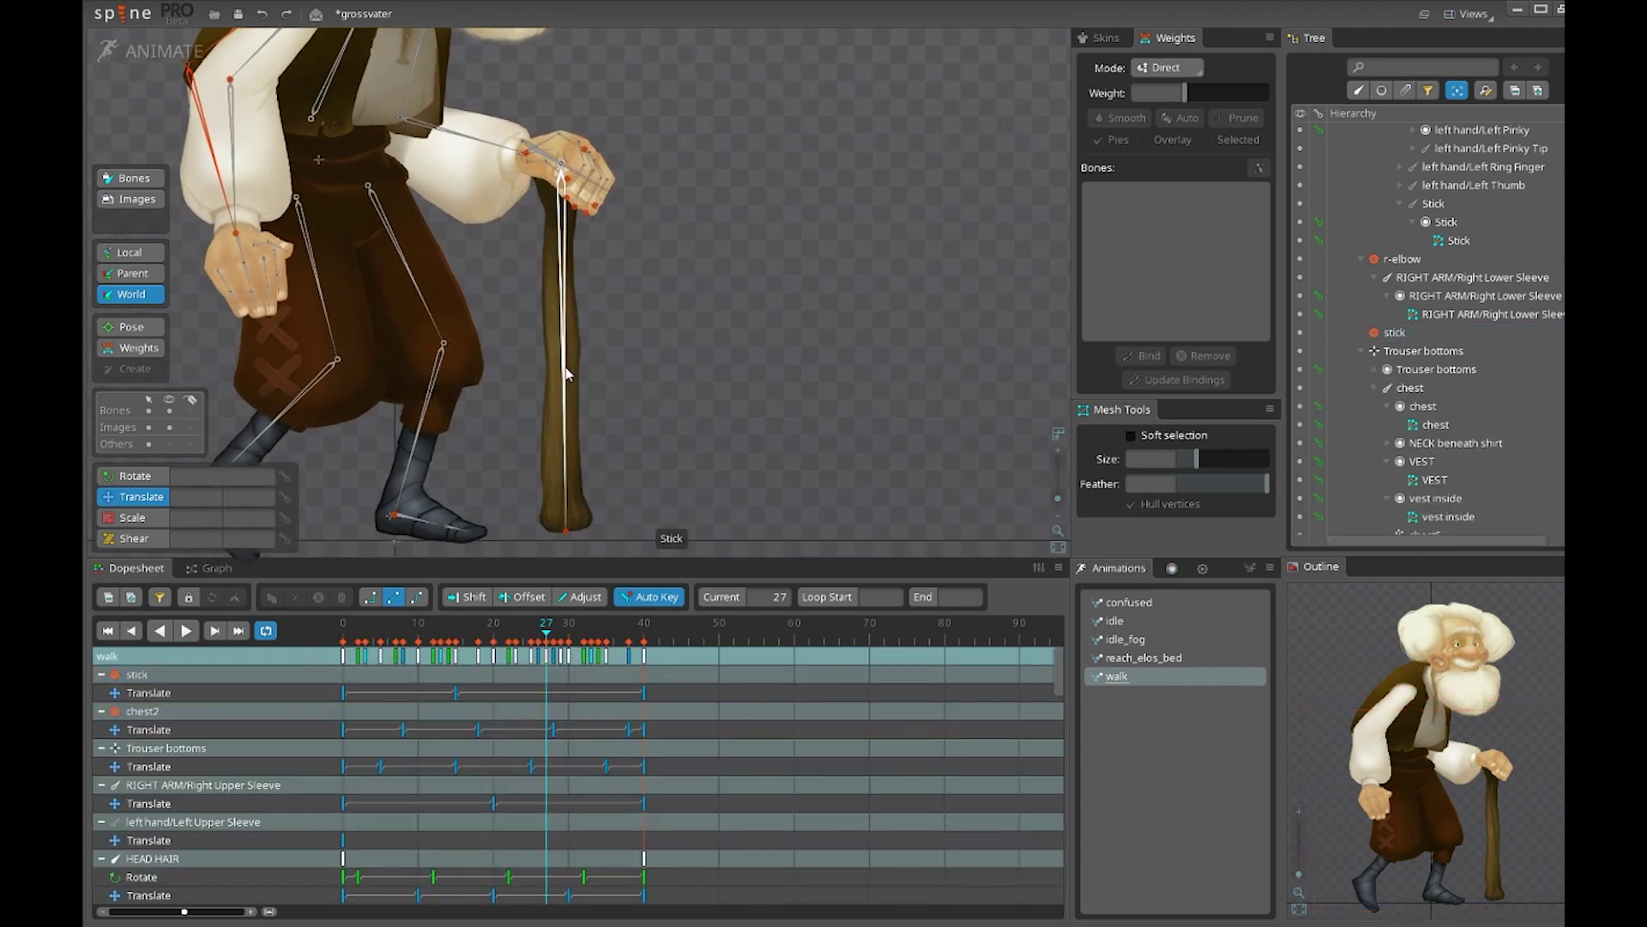
left_click_drag(688, 397, 726, 396)
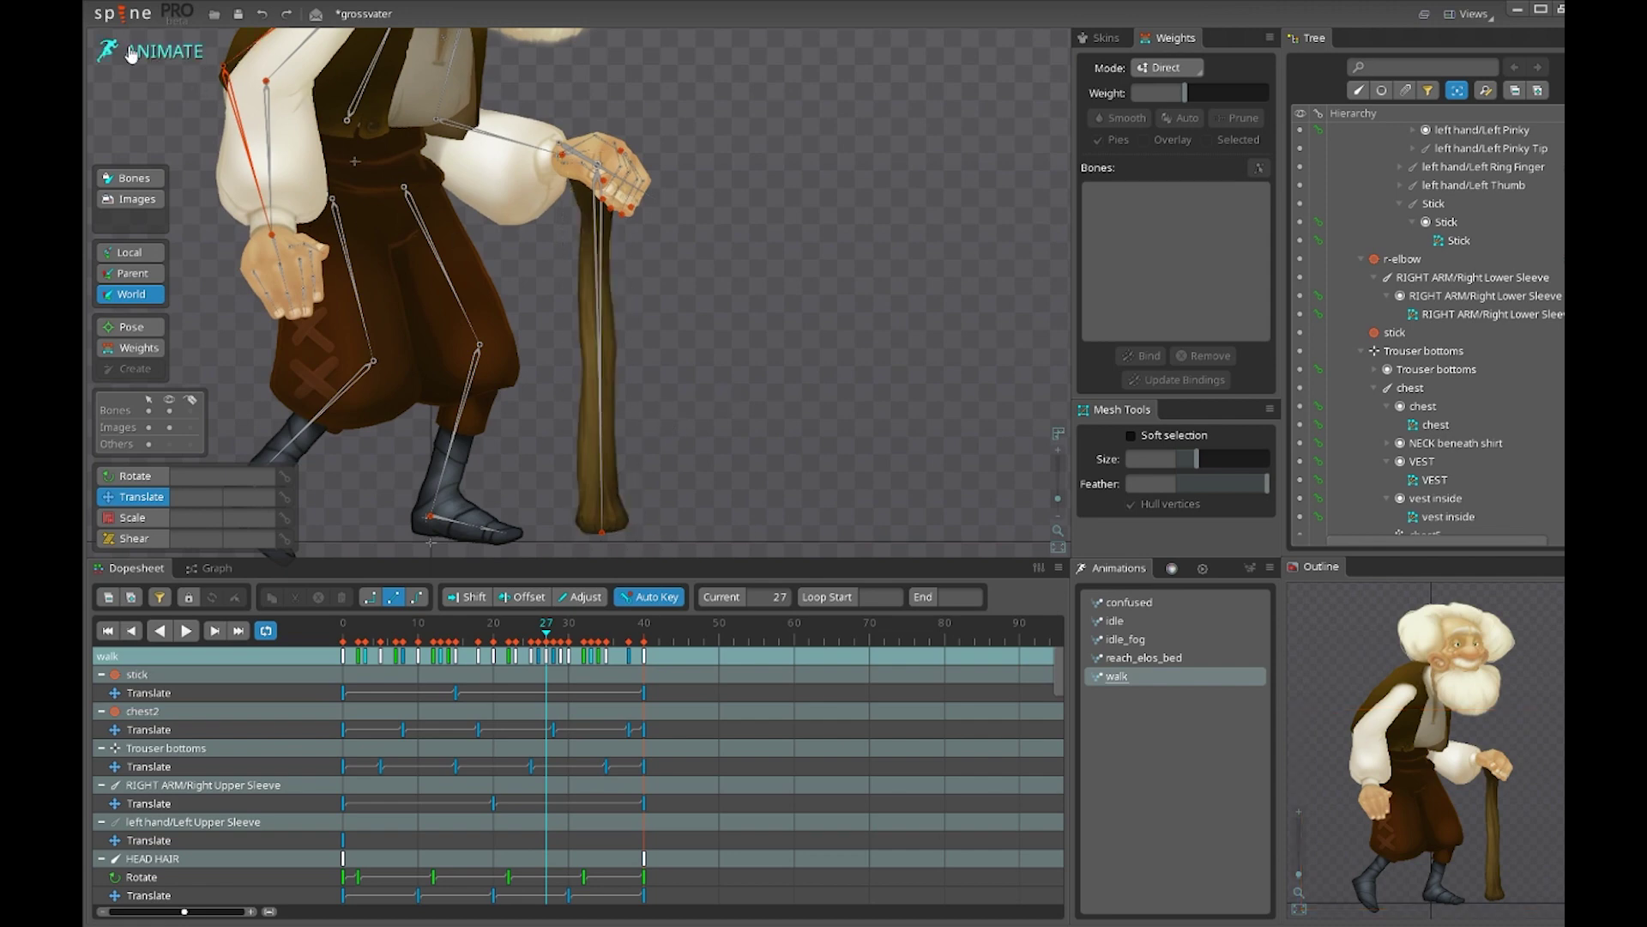
Switch to Setup mode and delete the stick target bone at the foot of the stick
left_click(131, 54)
scroll(702, 571, "up", 3)
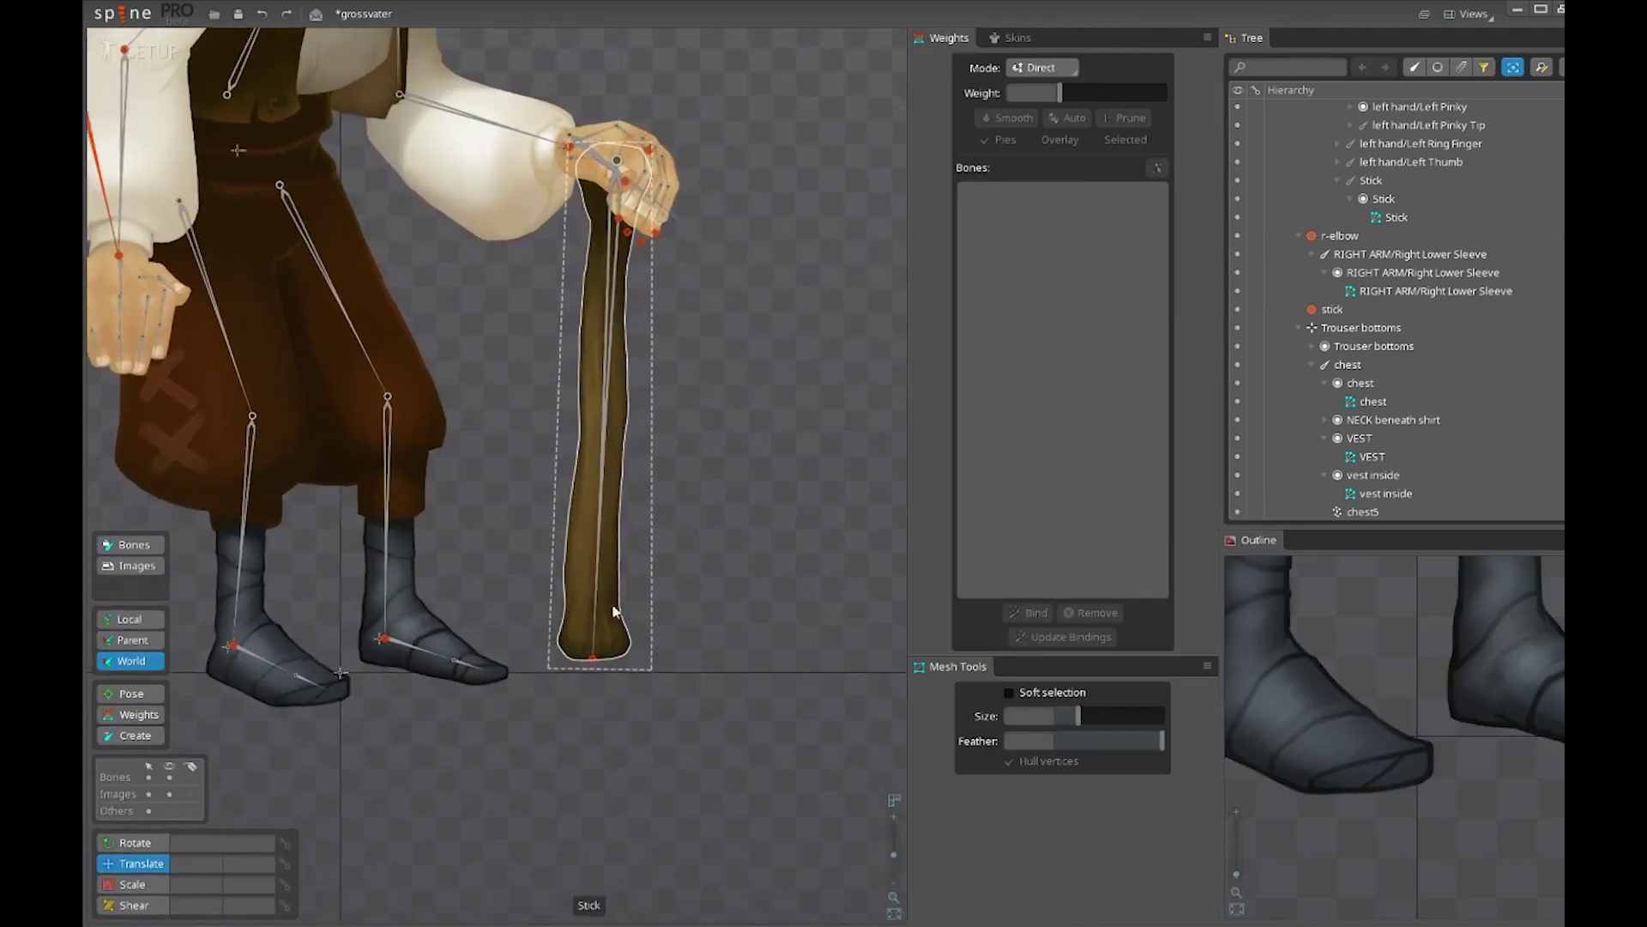
left_click(593, 602)
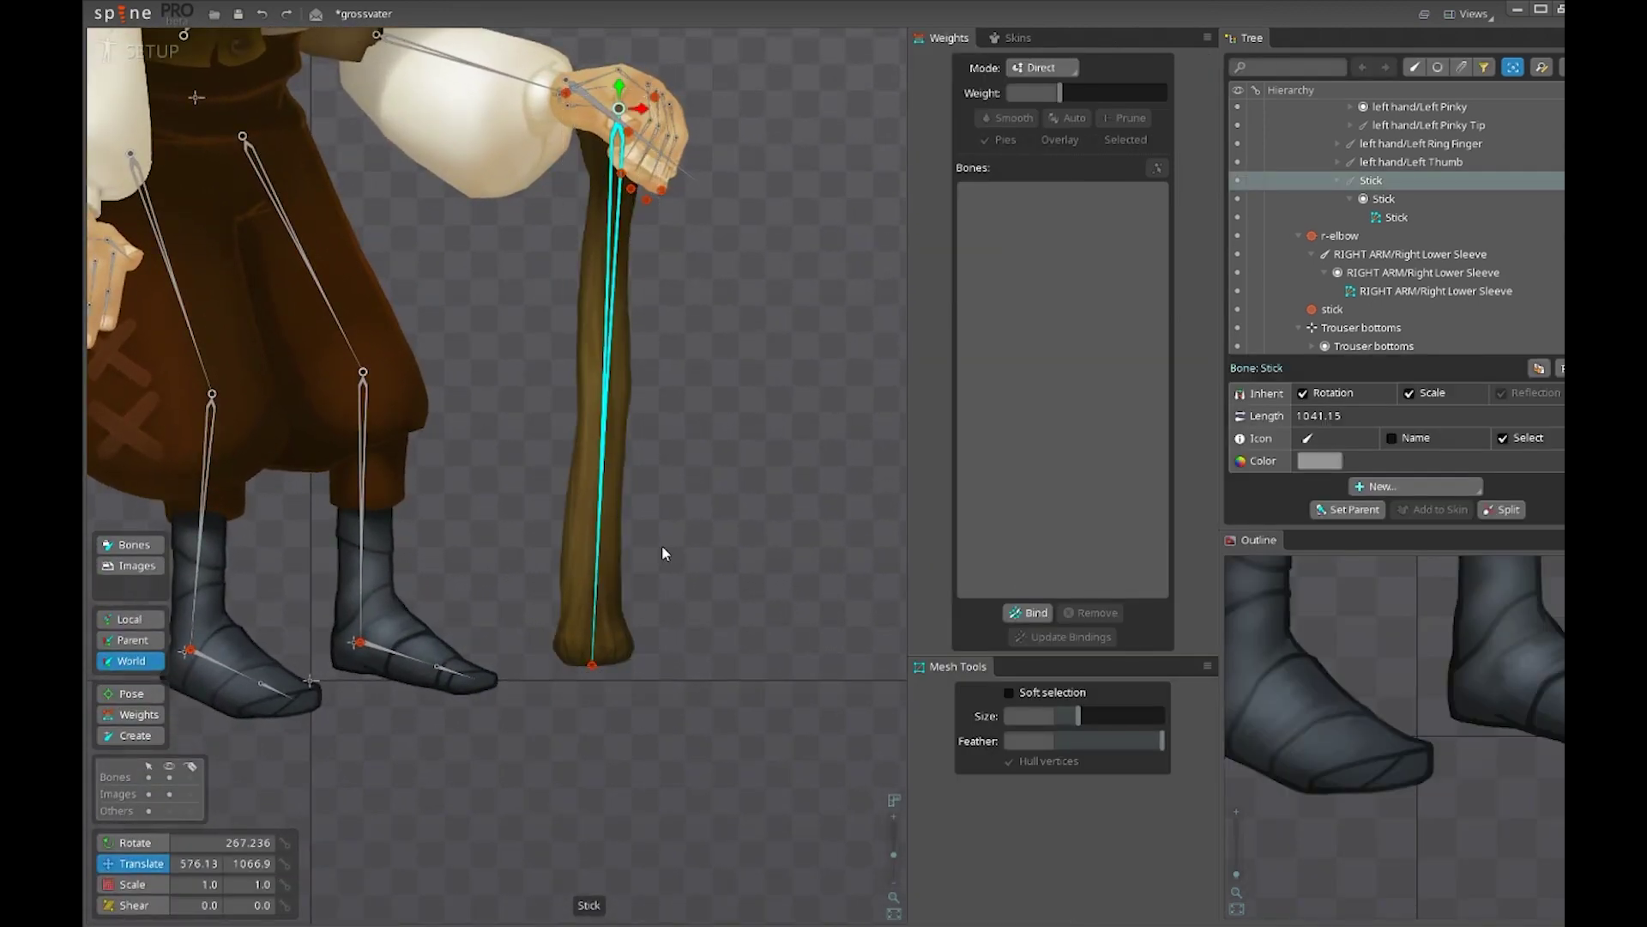
left_click(592, 666)
key("Delete")
key("Return")
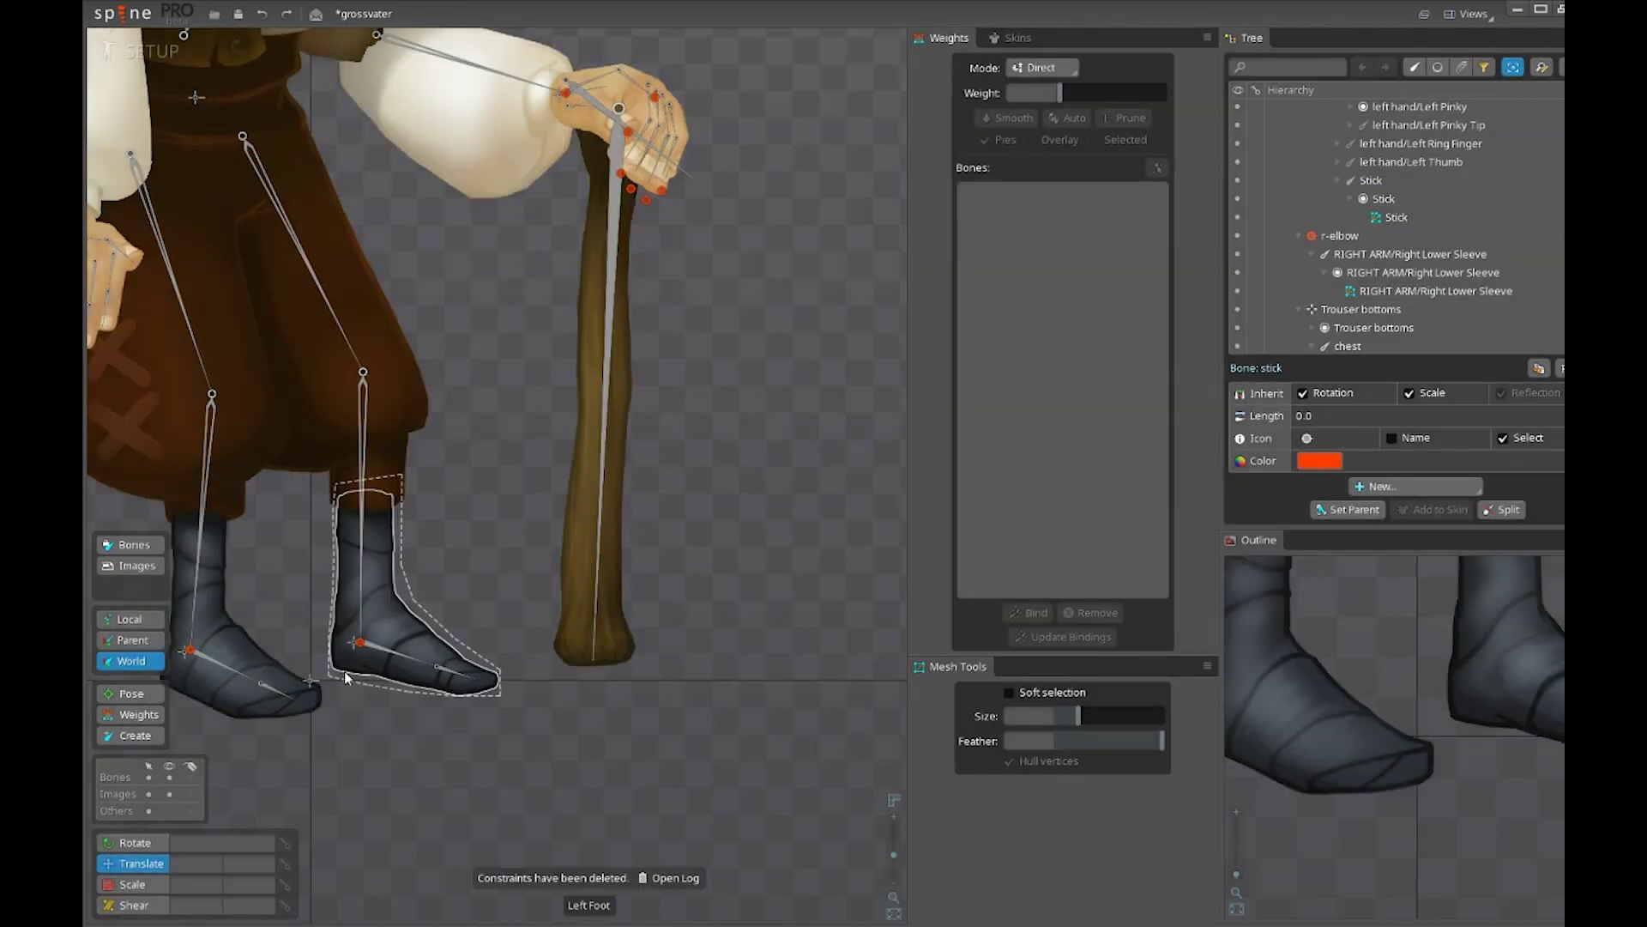
Create a bone about 1028 long under root from the stick's foot up to the hand, with the Stick image attached
left_click(309, 679)
scroll(584, 497, "down", 2)
left_click_drag(614, 516, 640, 569)
key("n")
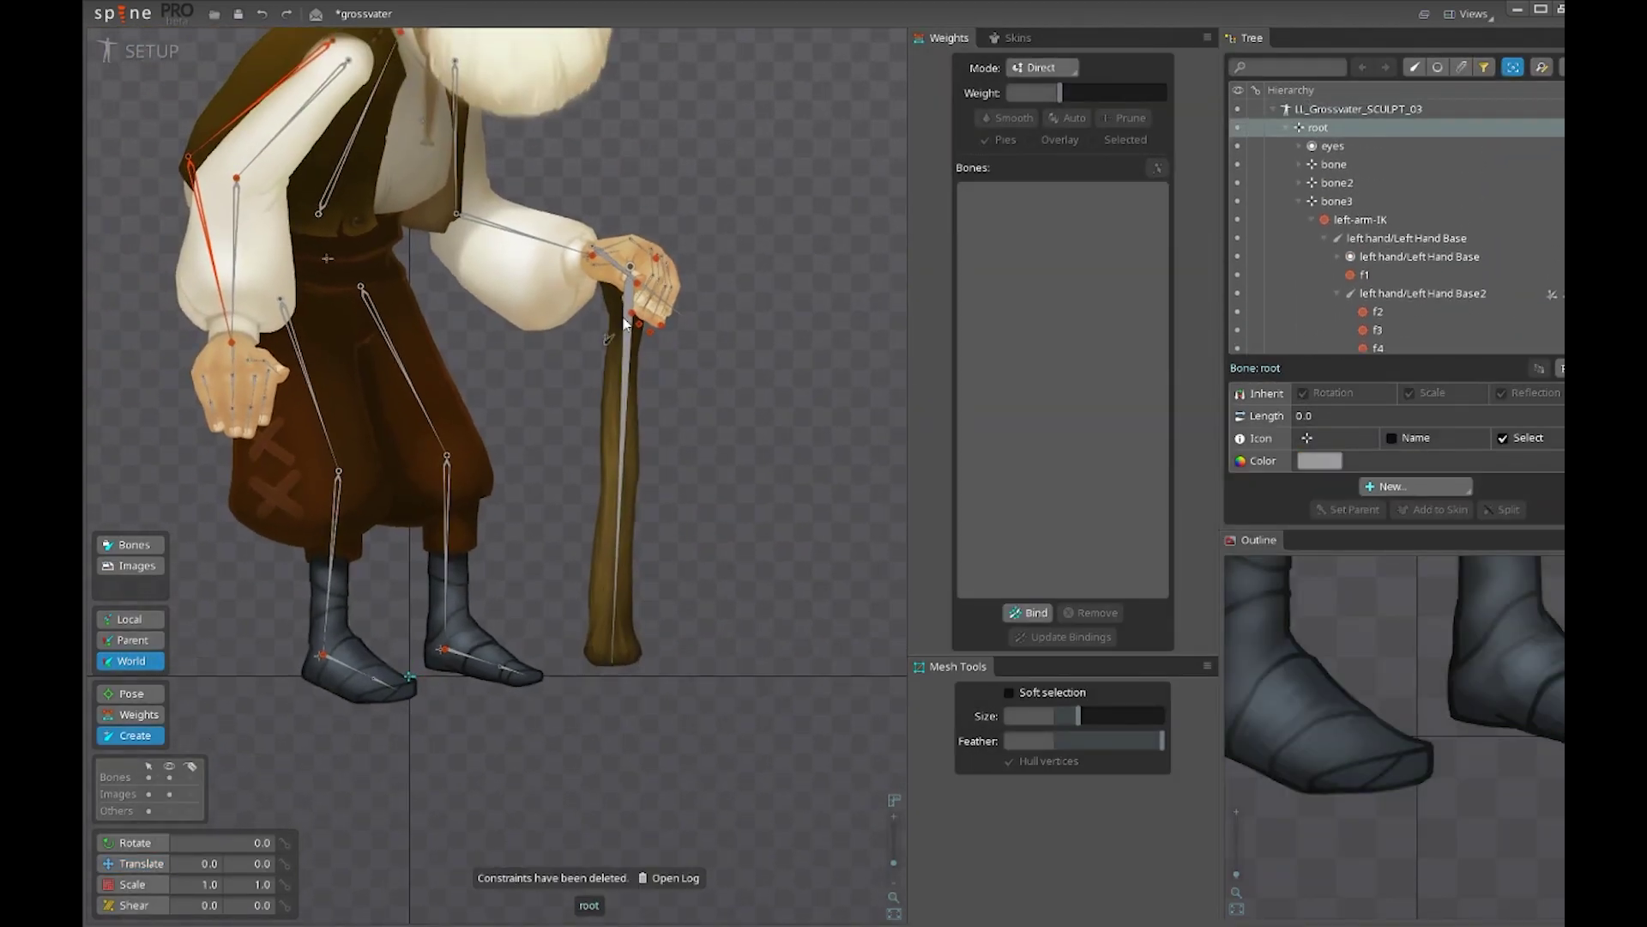
scroll(624, 323, "up", 4)
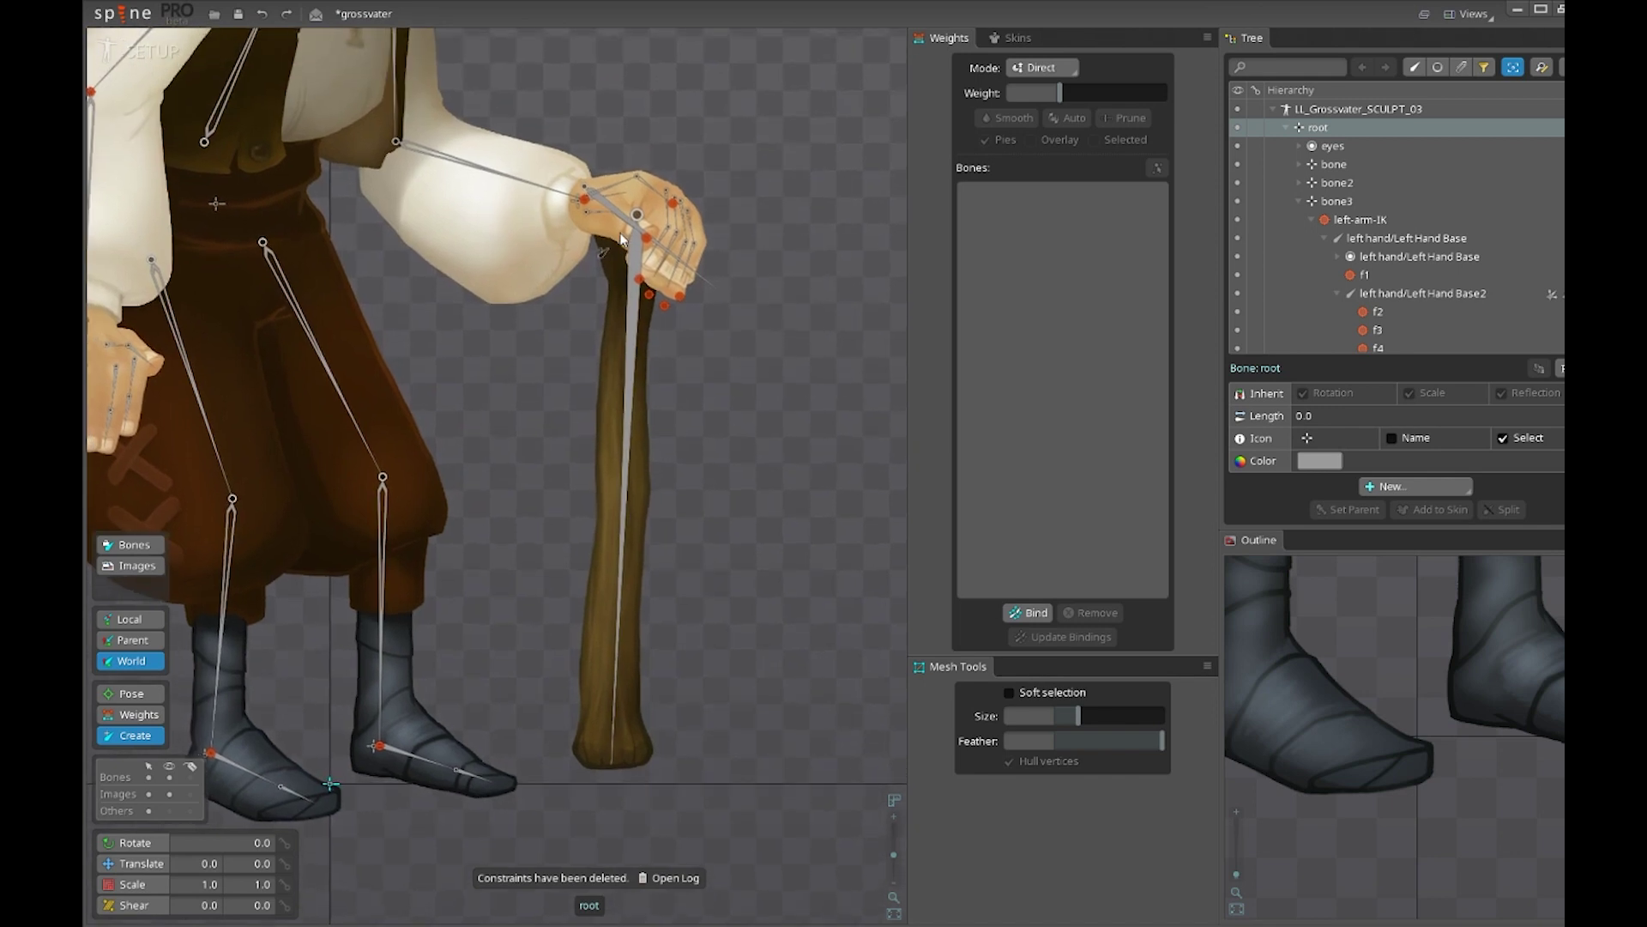
scroll(623, 671, "down", 3)
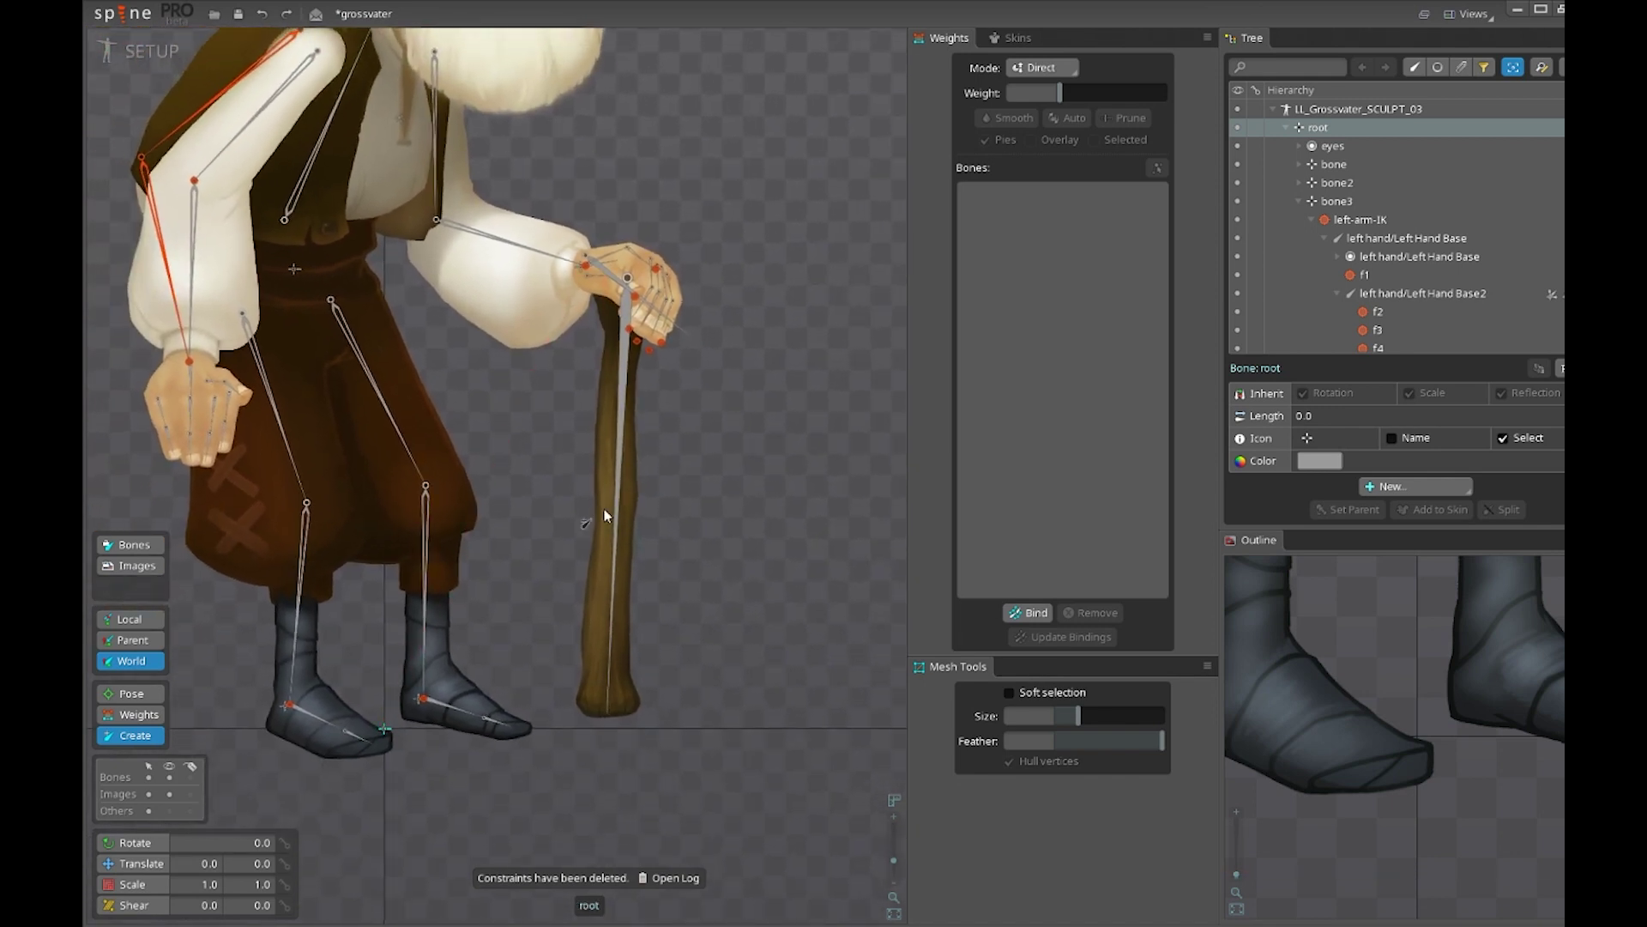
left_click(594, 677)
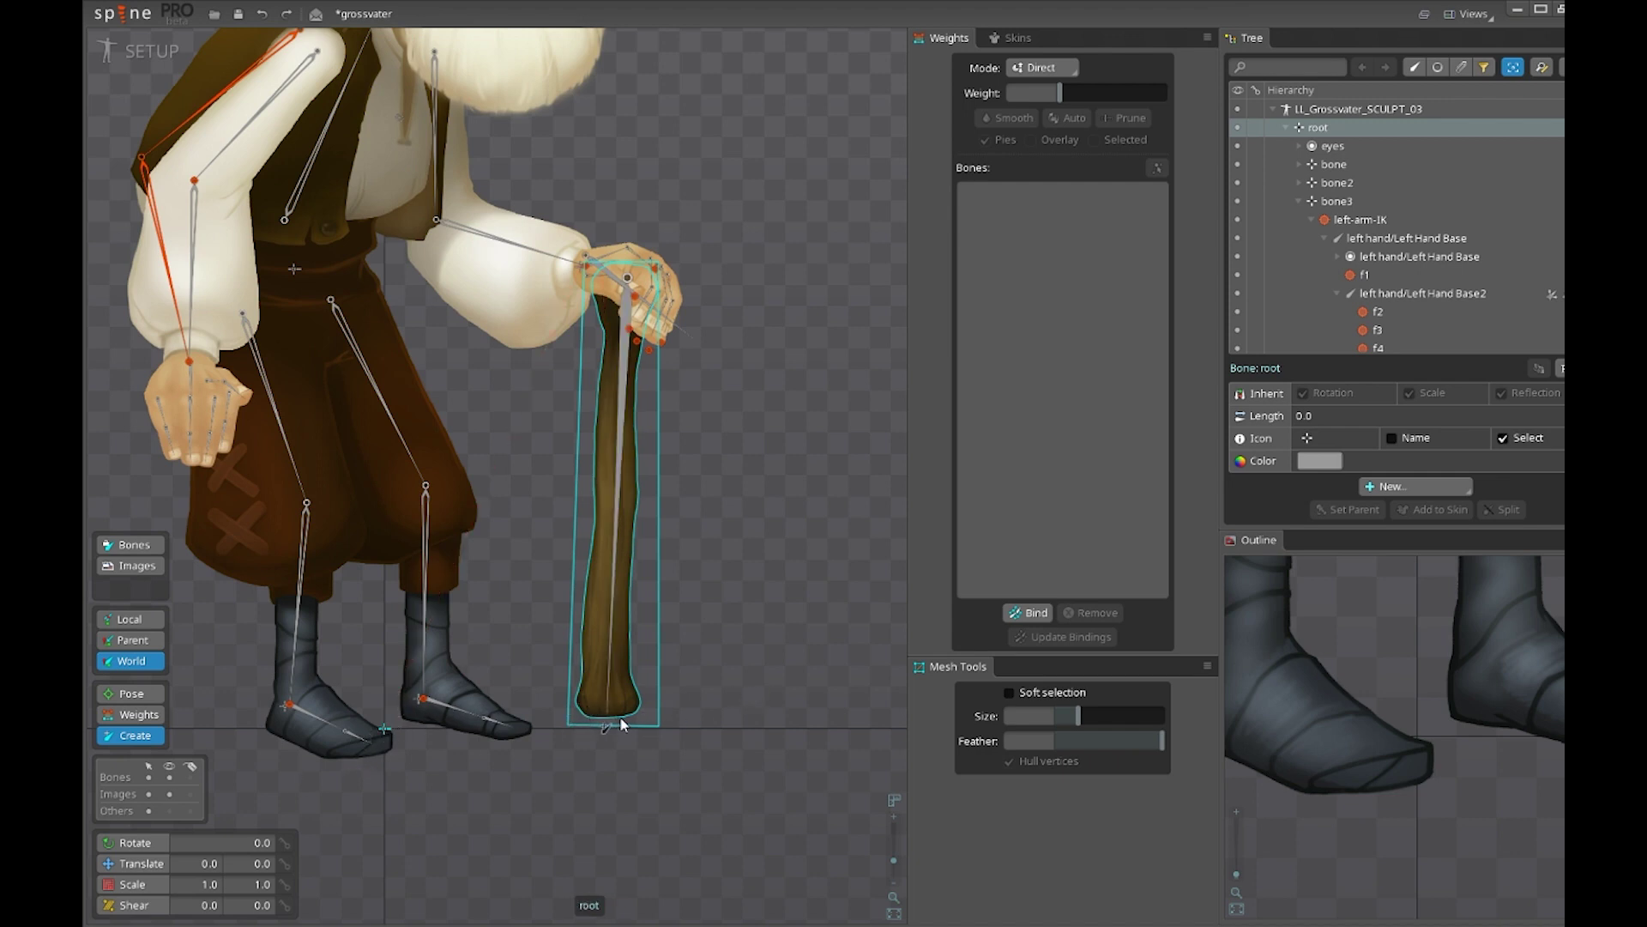
left_click_drag(610, 714, 615, 274)
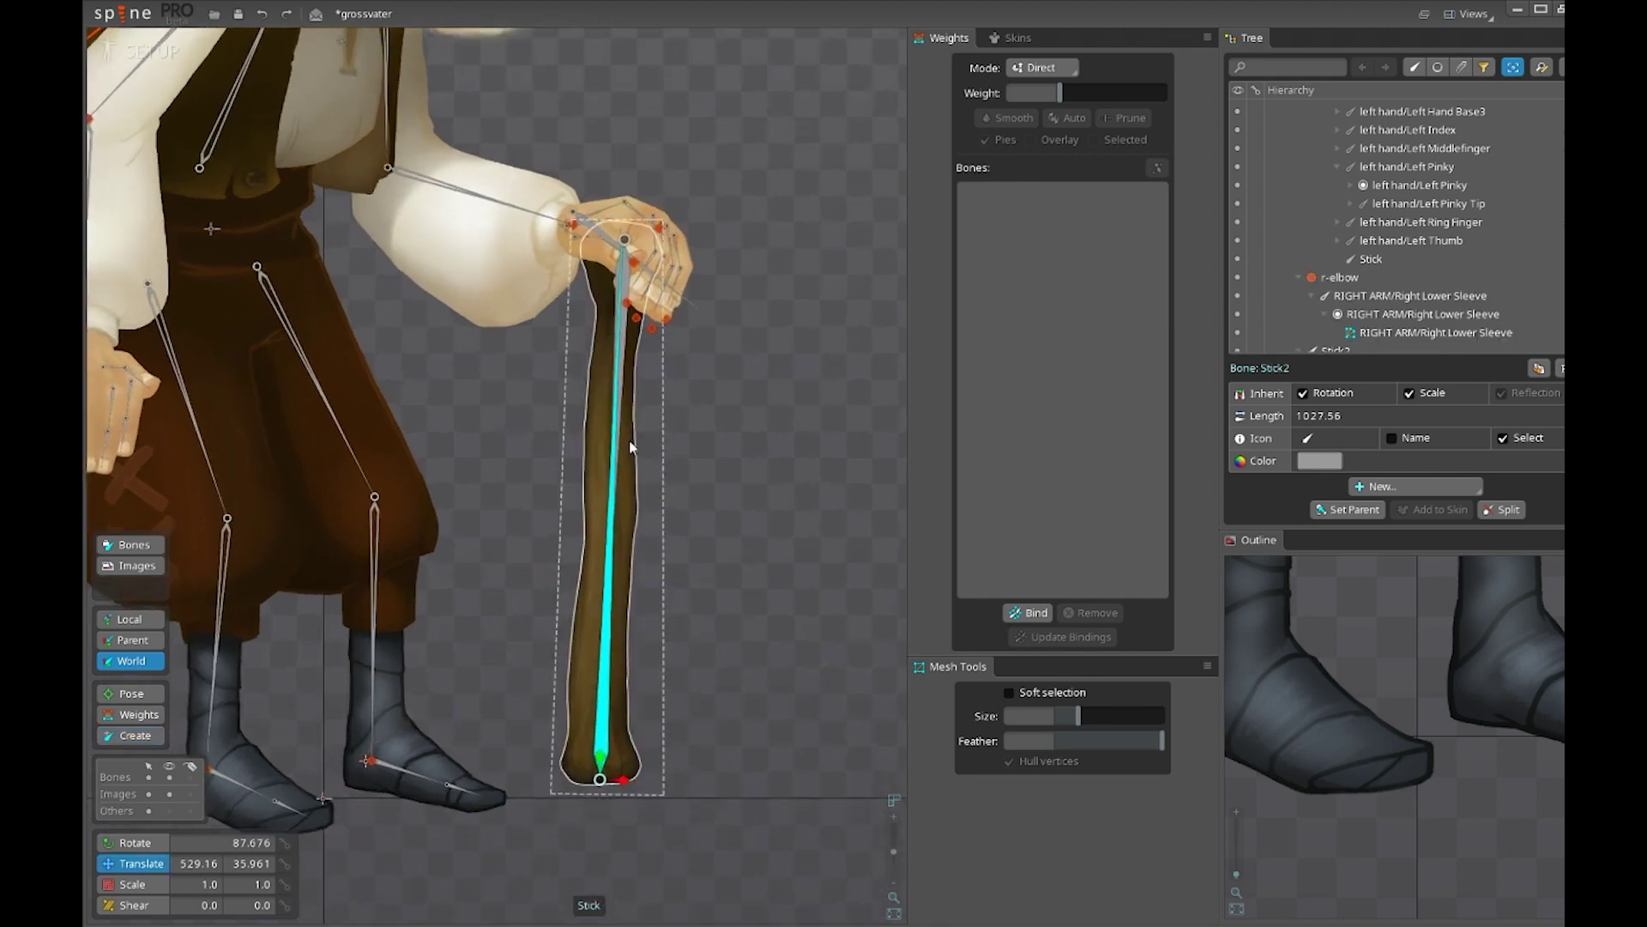
Delete the old Stick bone that runs from the hand down the stick
scroll(630, 439, "up", 3)
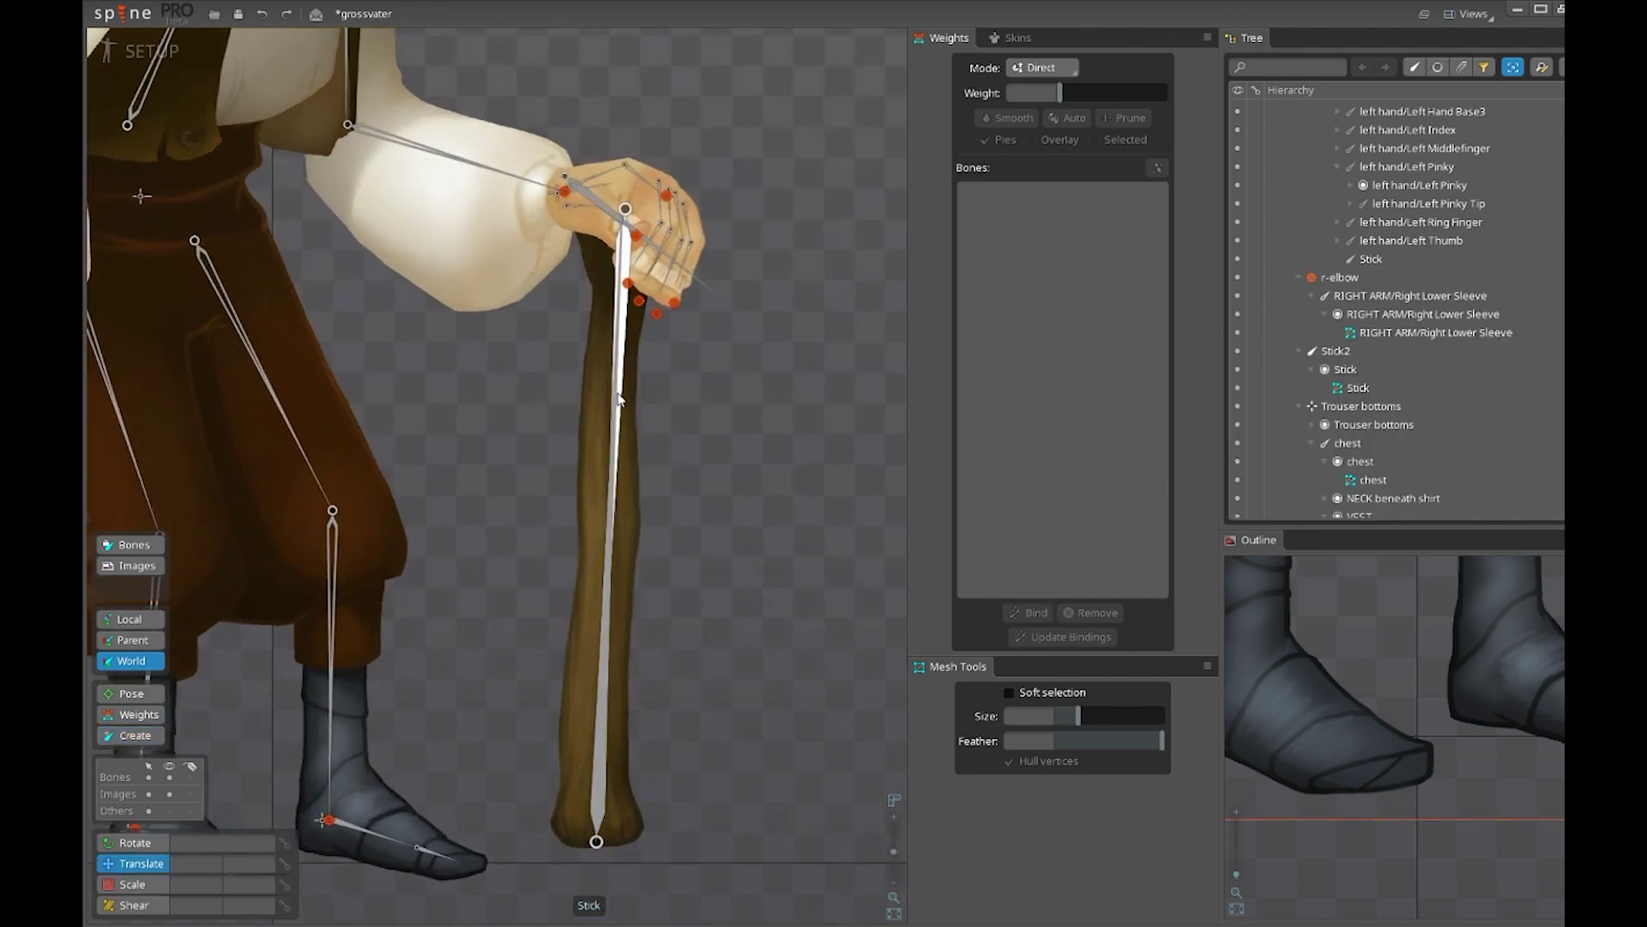
left_click(619, 399)
key("Delete")
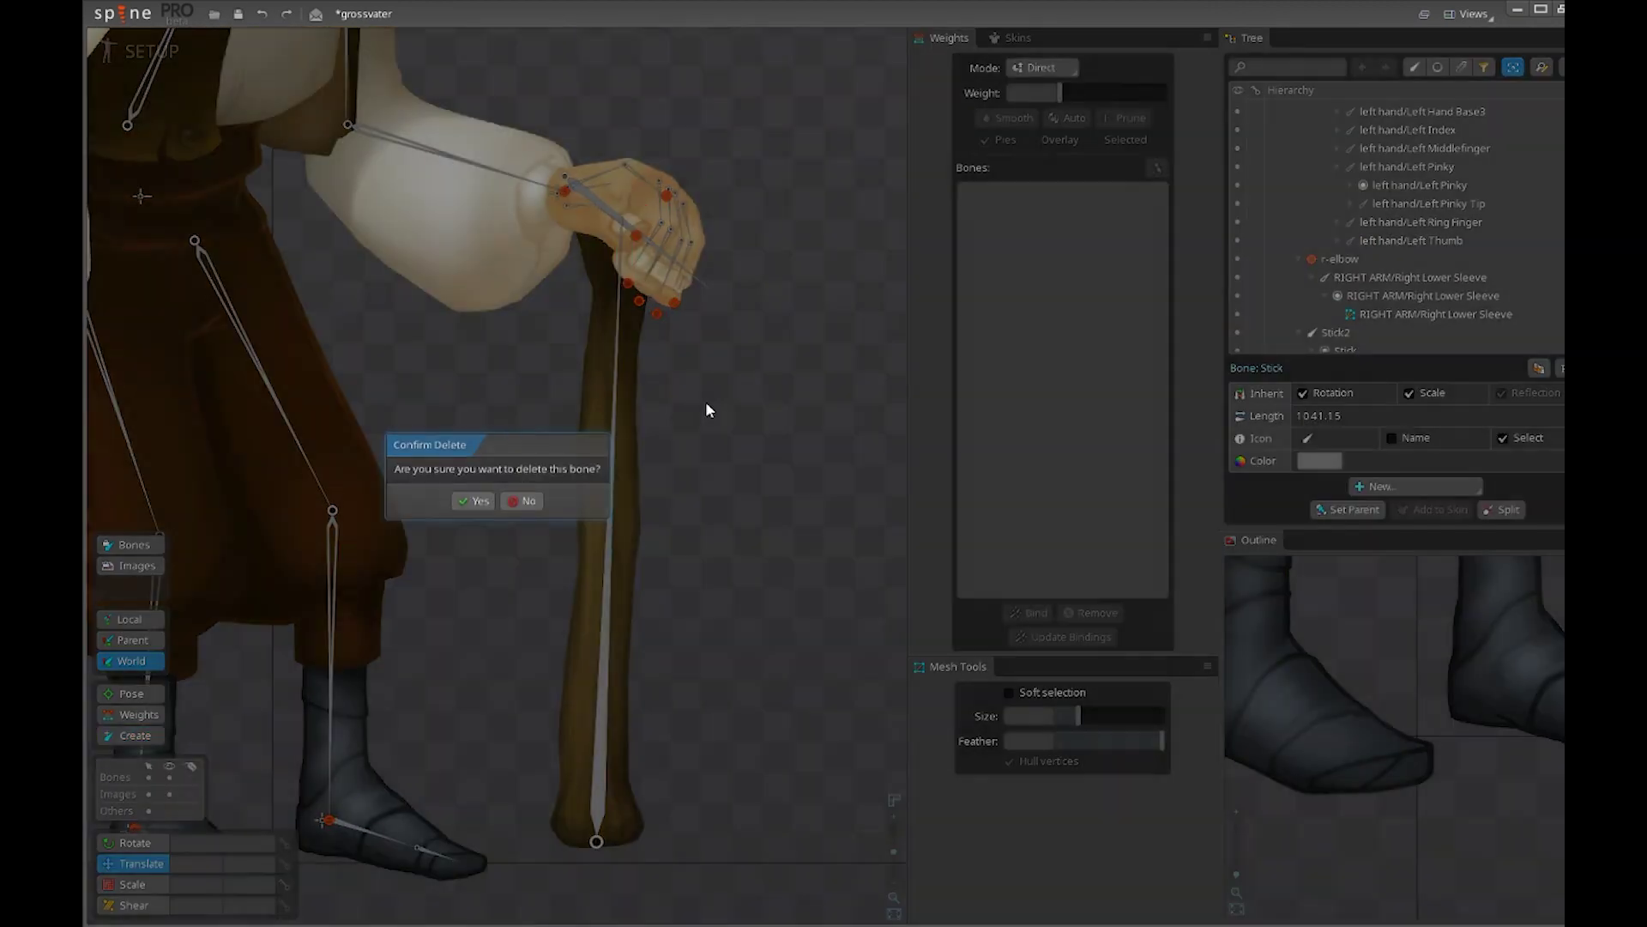
key("Return")
Set the new Stick2 bone as the parent of the left-arm-IK bone
left_click(565, 190)
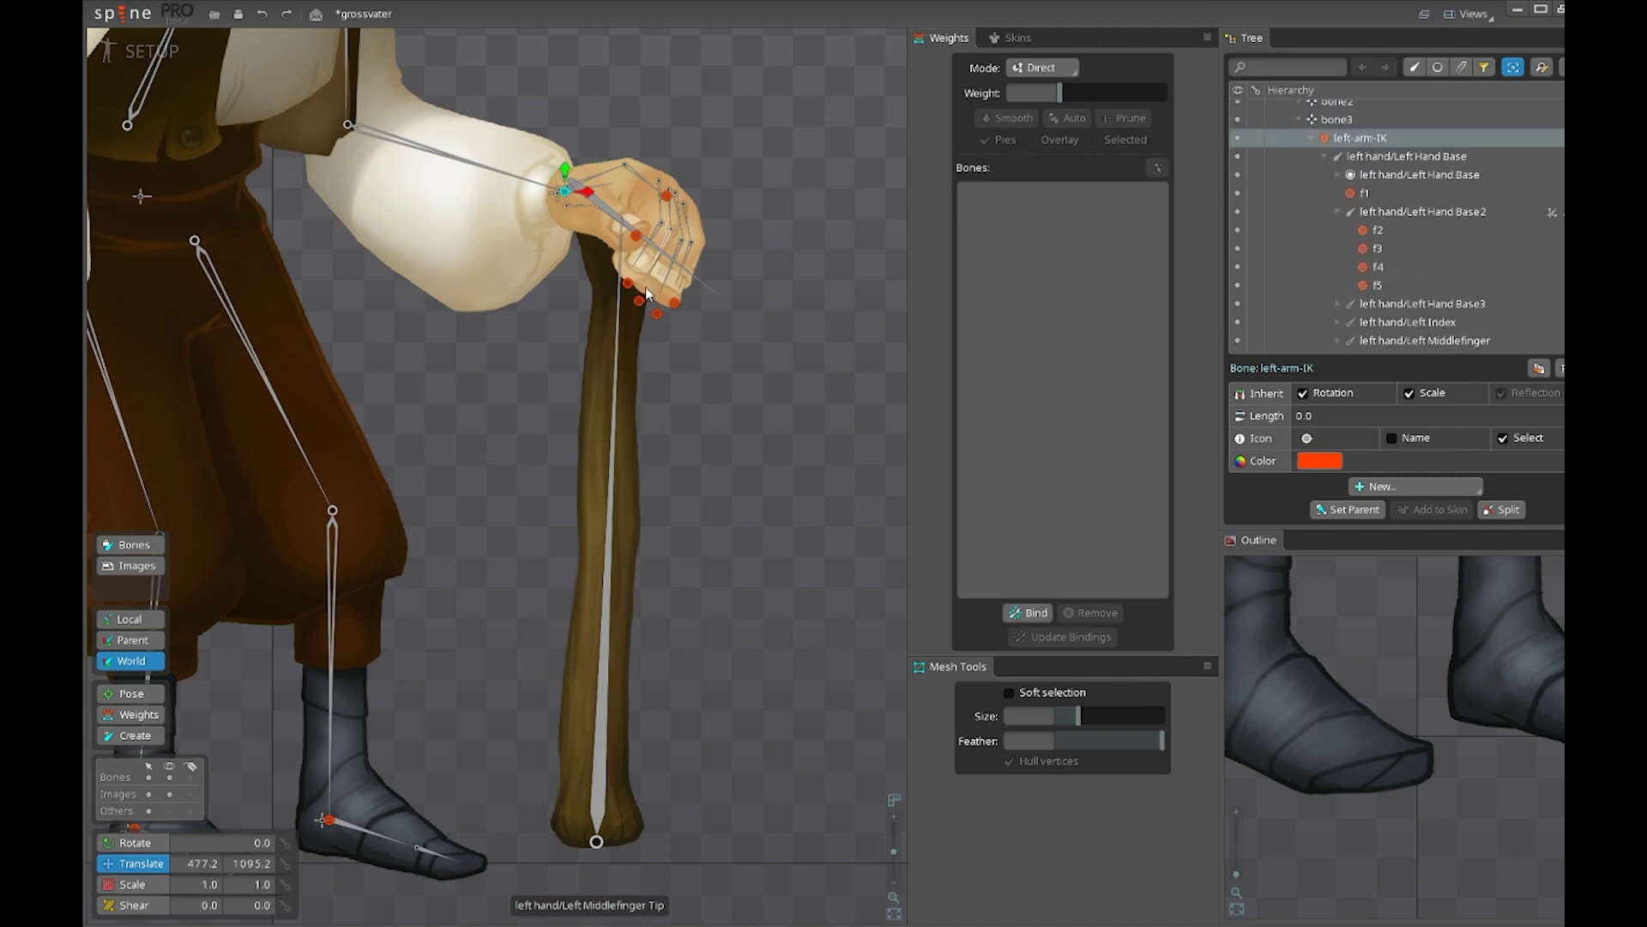
key("p")
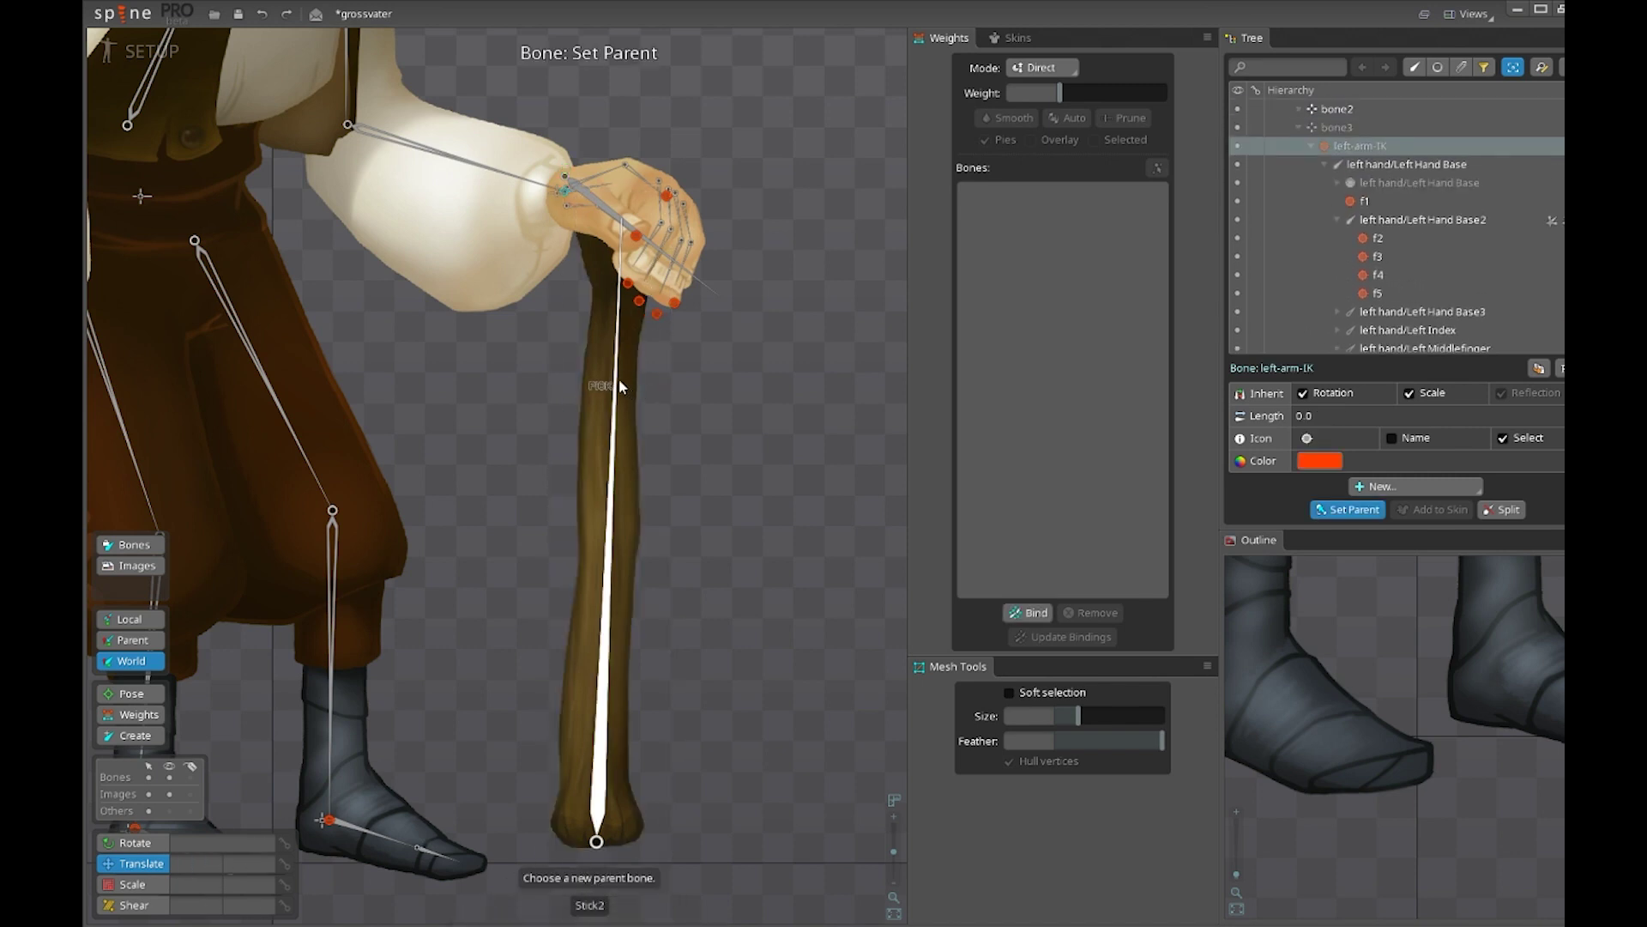
scroll(620, 379, "down", 2)
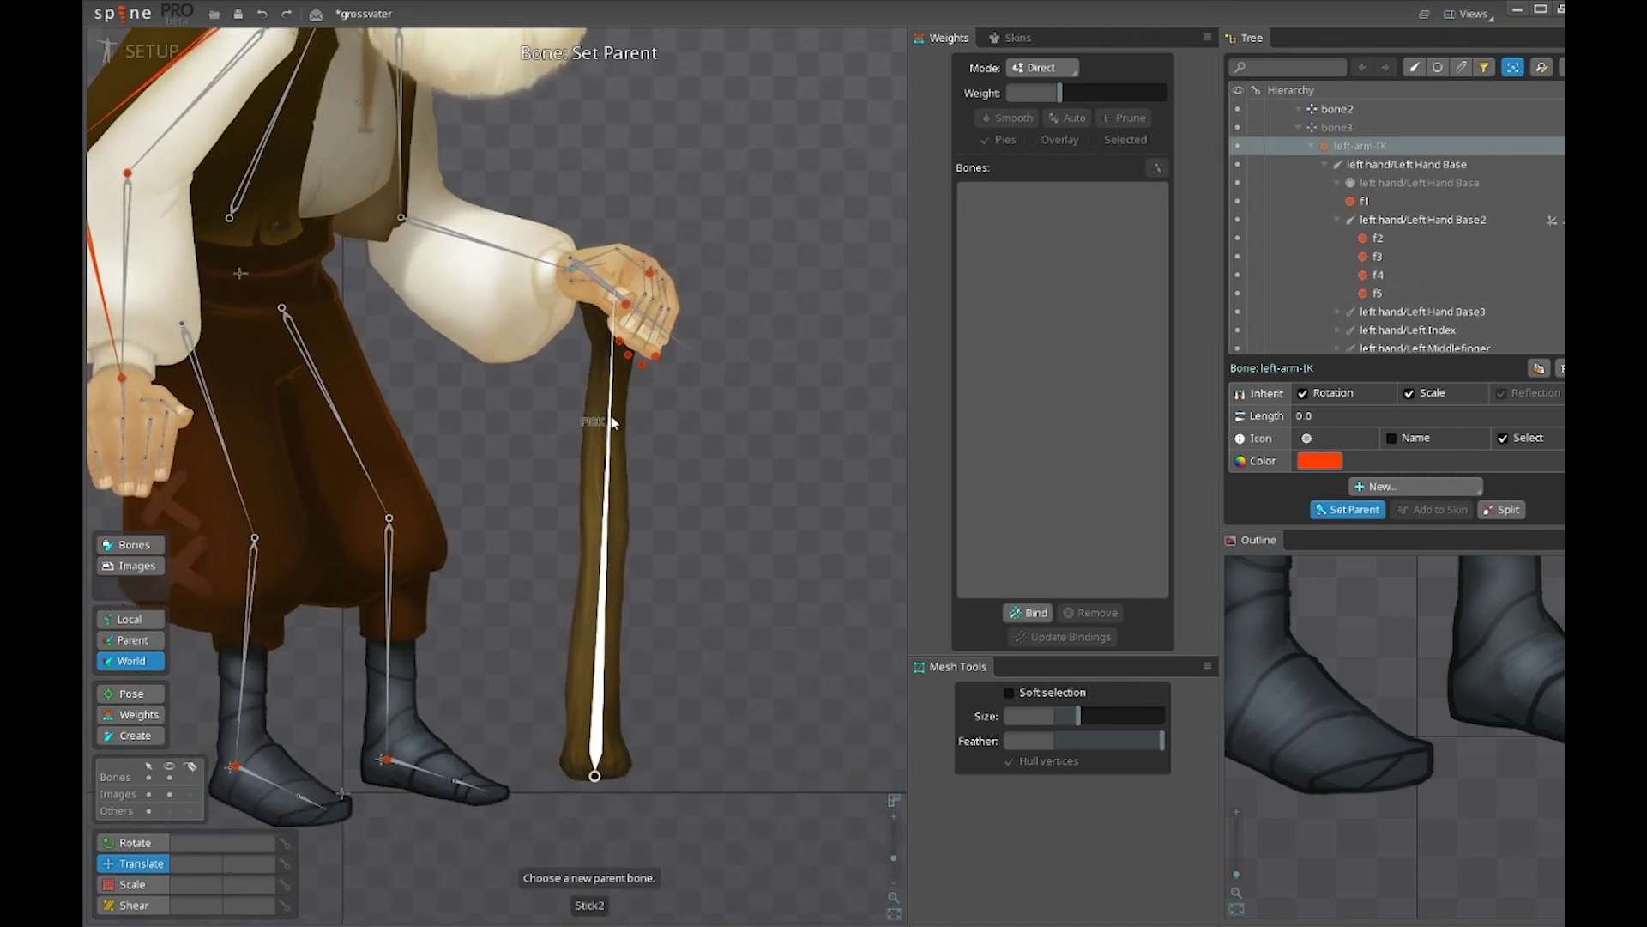
left_click(611, 420)
Test rotating and moving the Stick2 bone with the left arm following, and undo both changes
scroll(838, 452, "down", 3)
left_click(738, 486)
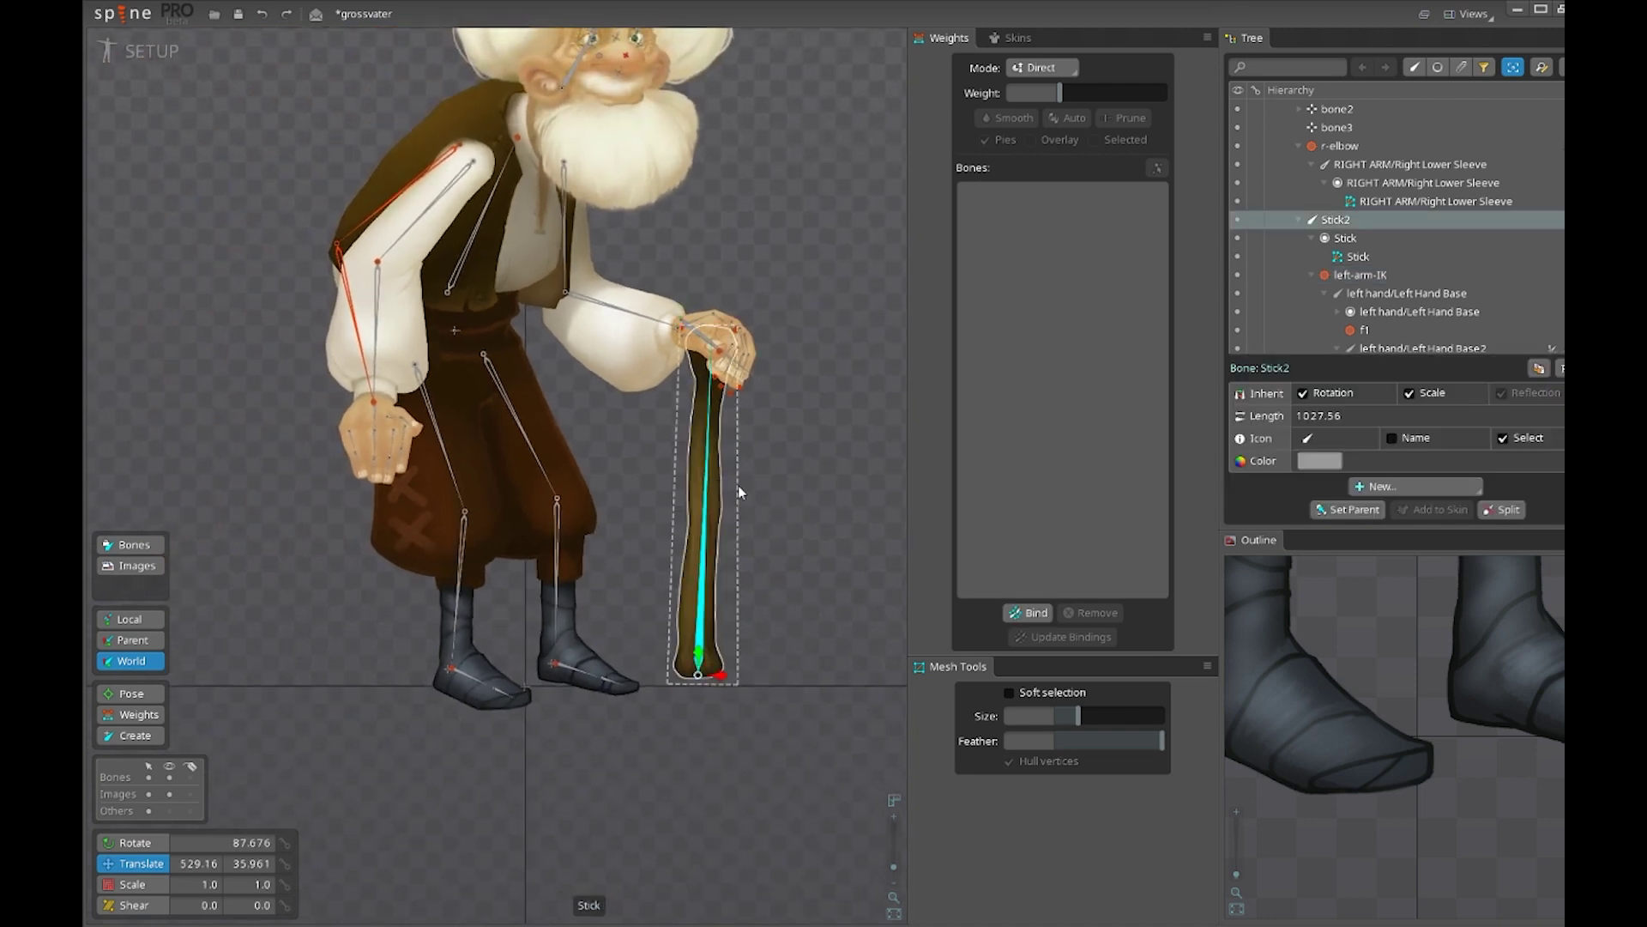
key("c")
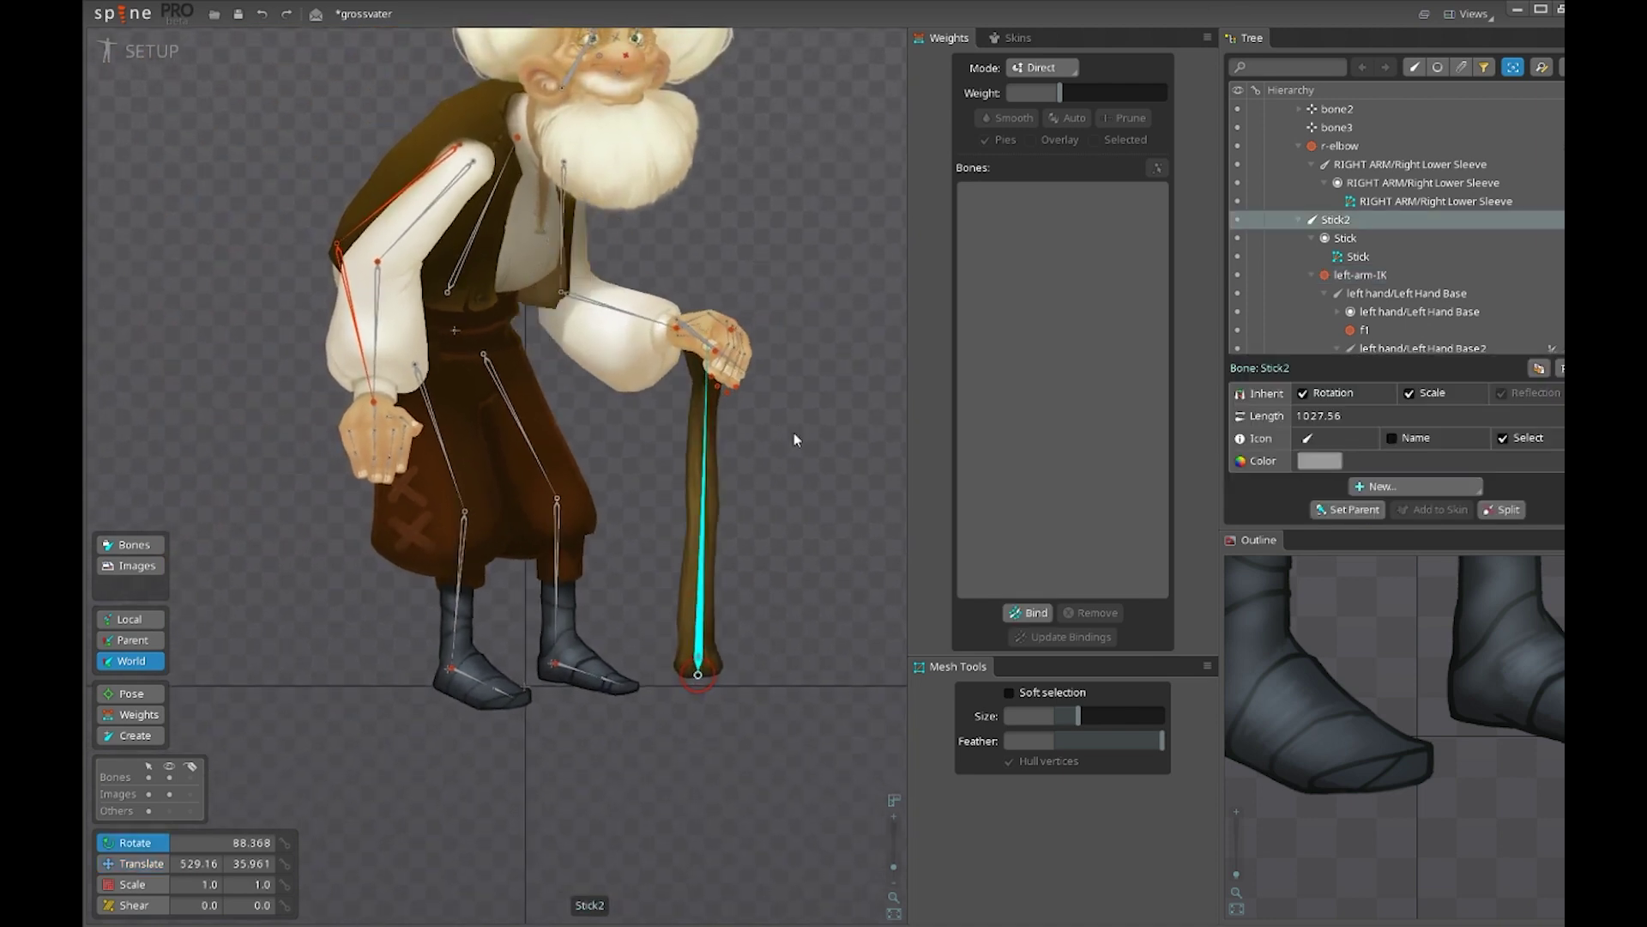
left_click_drag(793, 488, 763, 485)
key("v")
left_click_drag(740, 495, 726, 546)
key("ctrl+z")
key("ctrl+z")
scroll(730, 540, "up", 4)
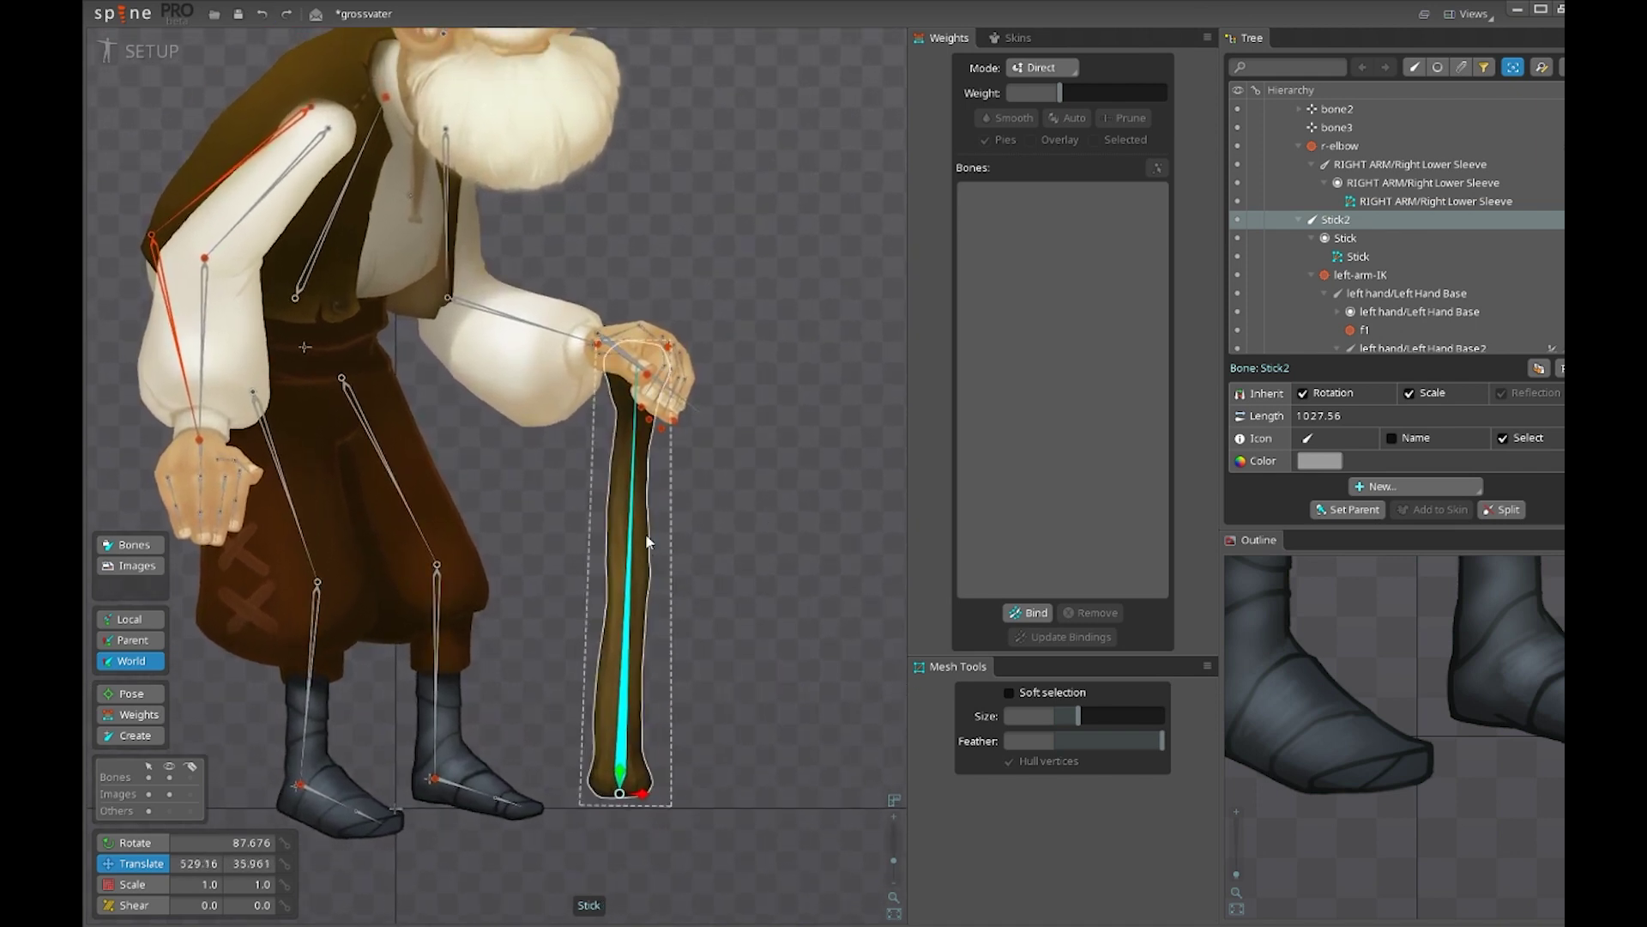
scroll(659, 561, "up", 1)
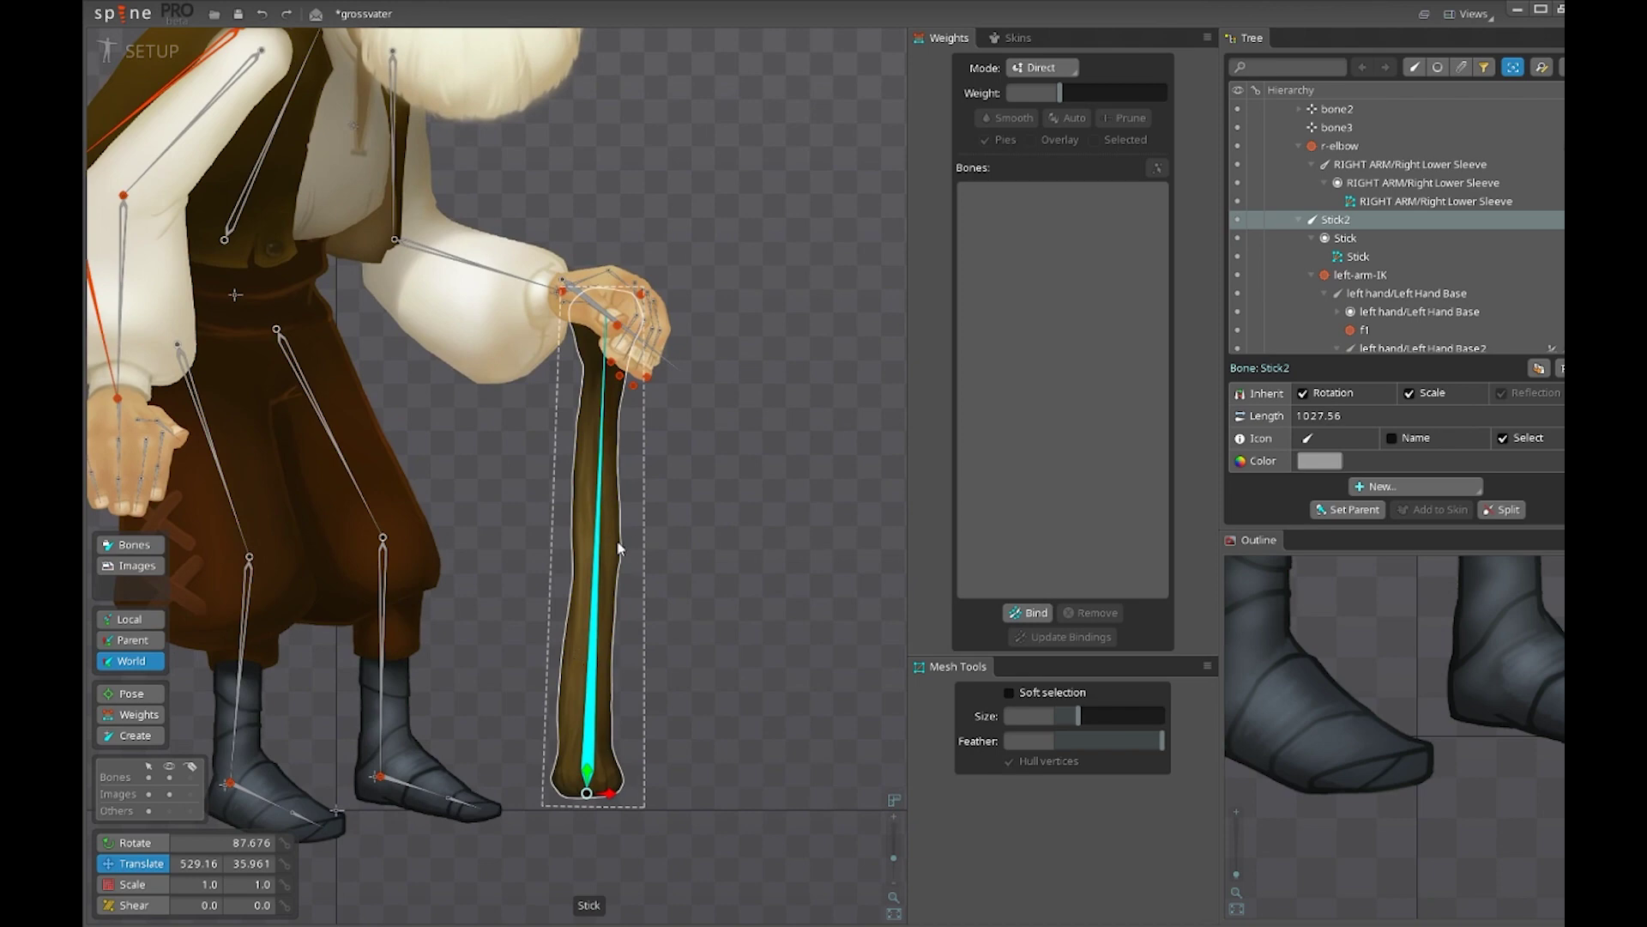
Test moving the Stick2 bone up and away from the body with the left hand following, and undo the move
scroll(558, 566, "up", 1)
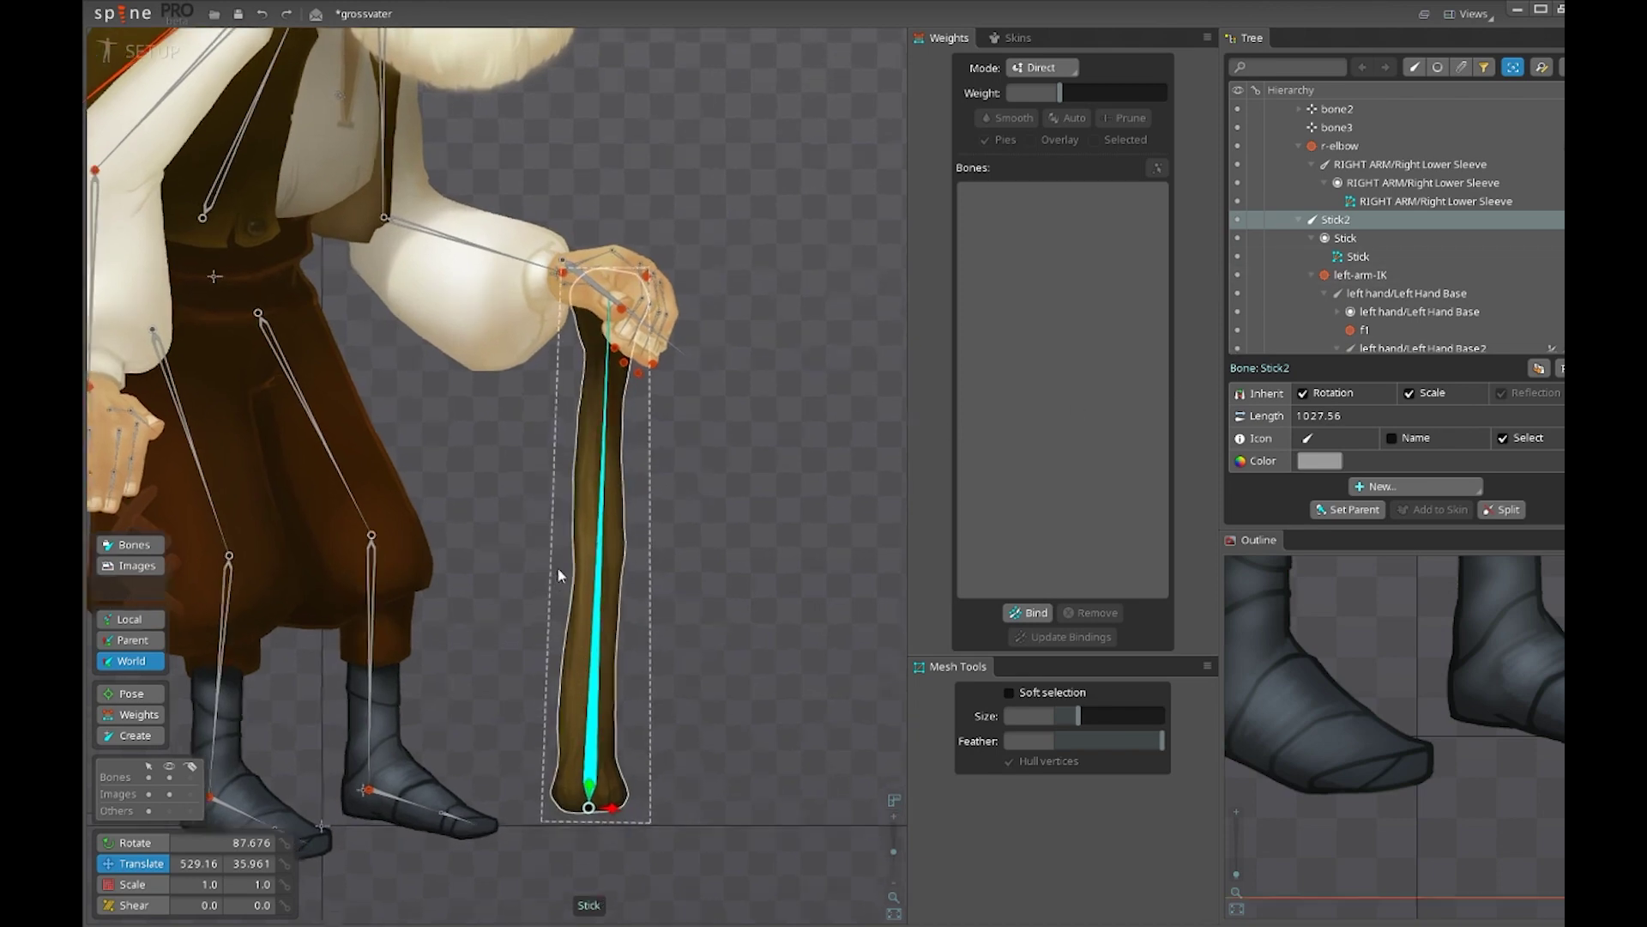
scroll(707, 547, "down", 2)
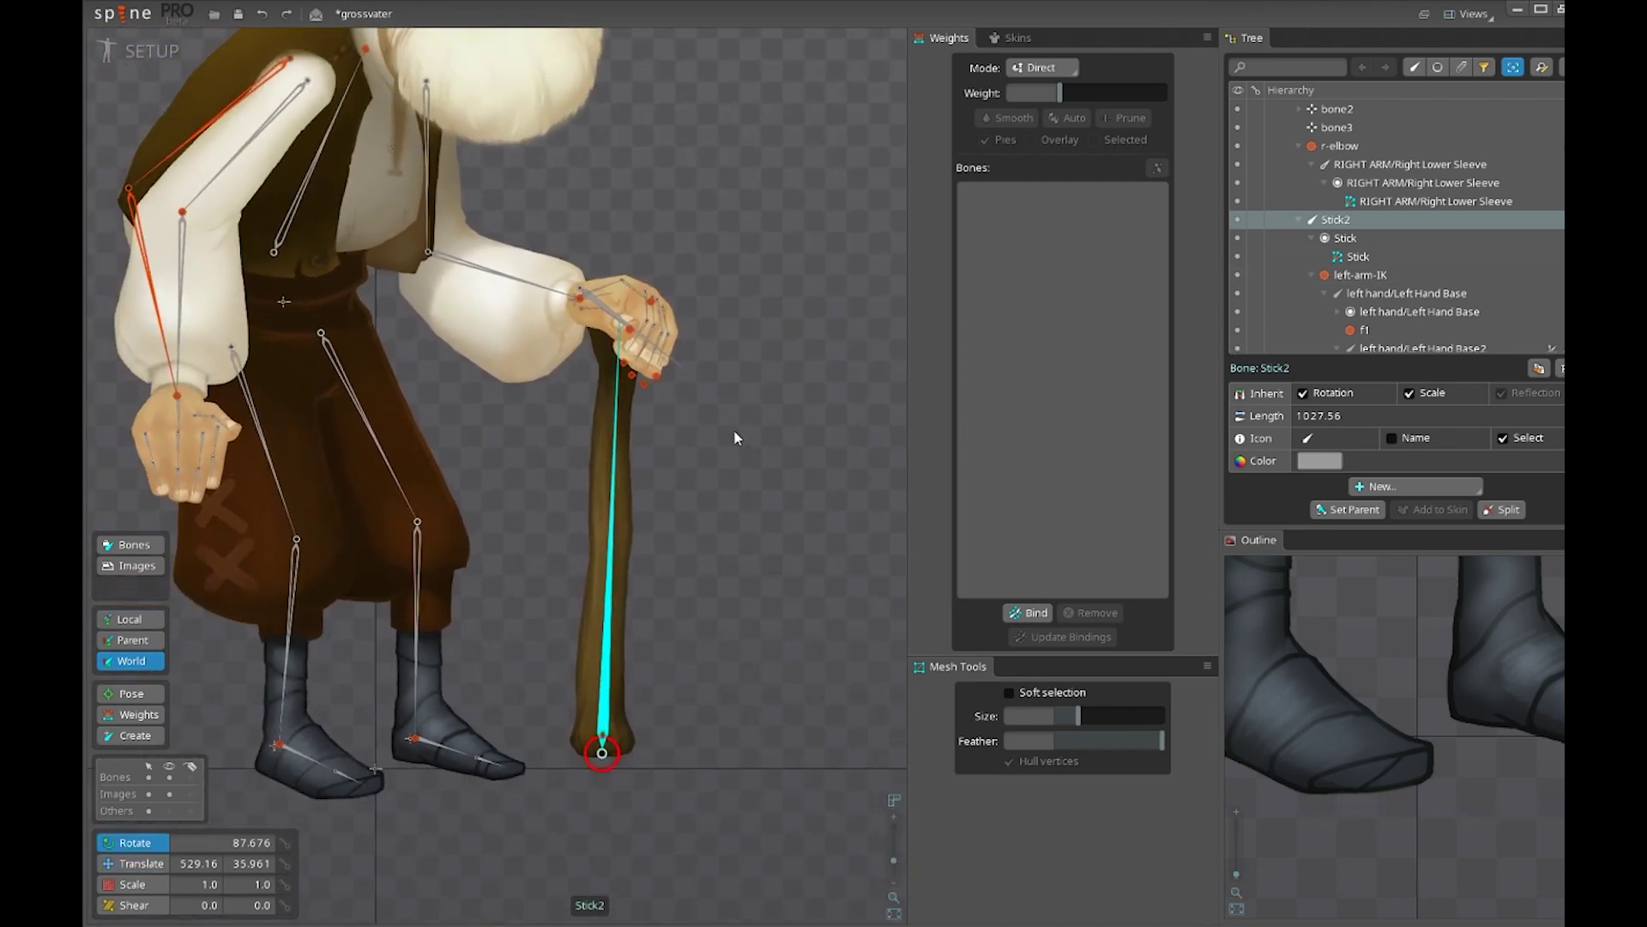
left_click_drag(735, 438, 813, 522)
key("ctrl+z")
key("v")
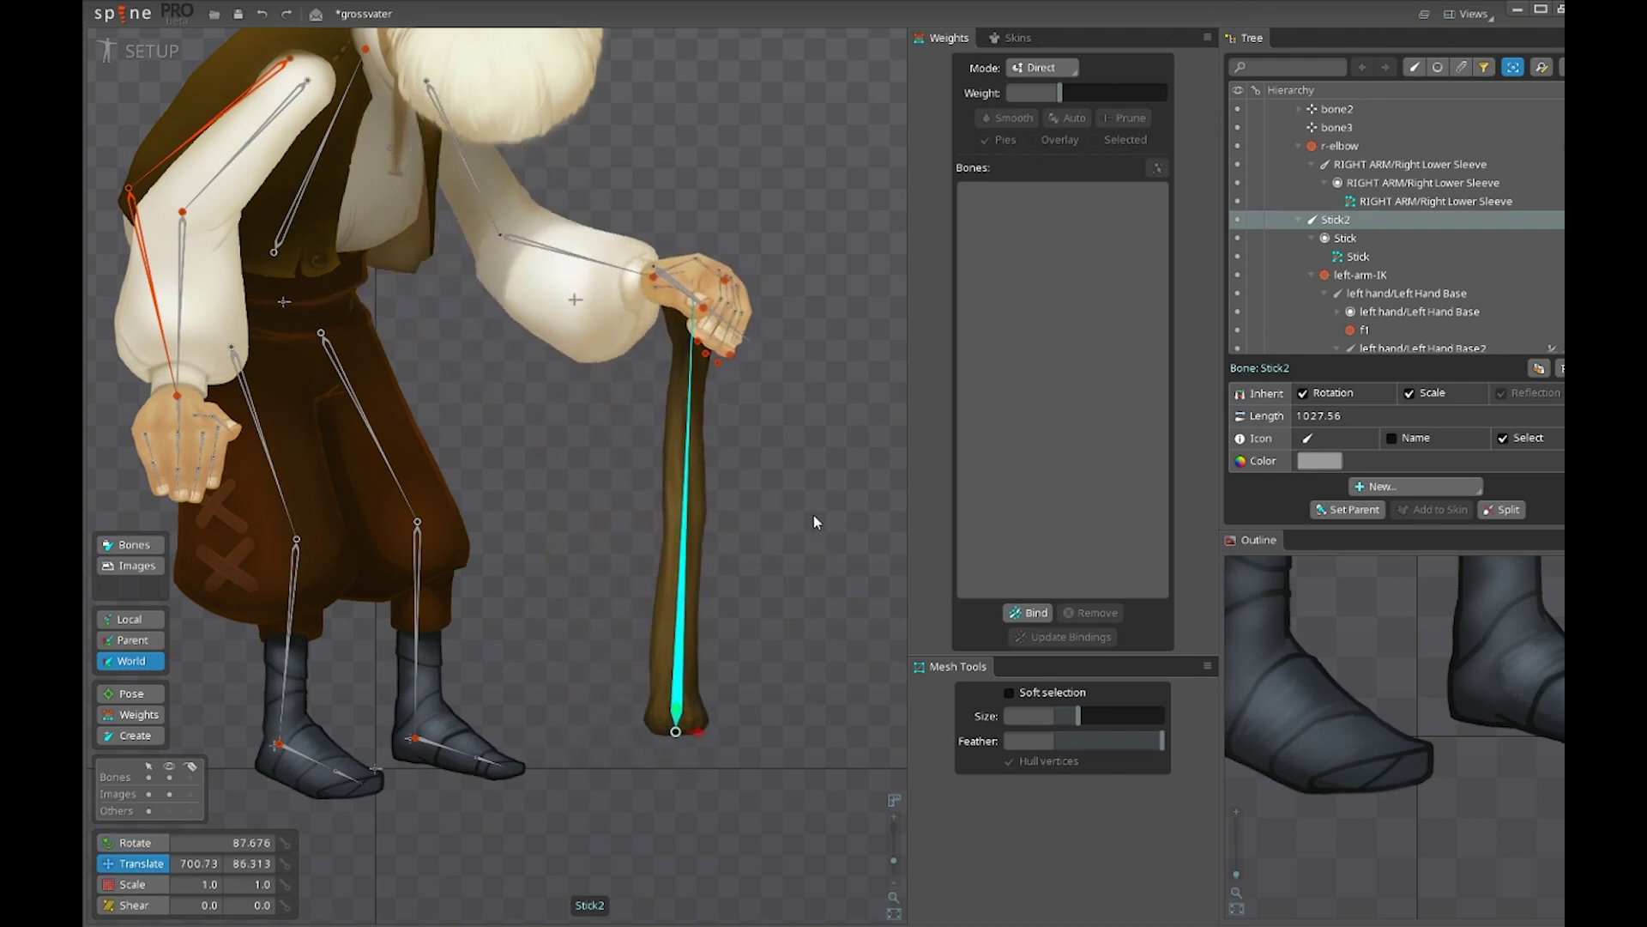
key("ctrl+z")
scroll(620, 585, "down", 2)
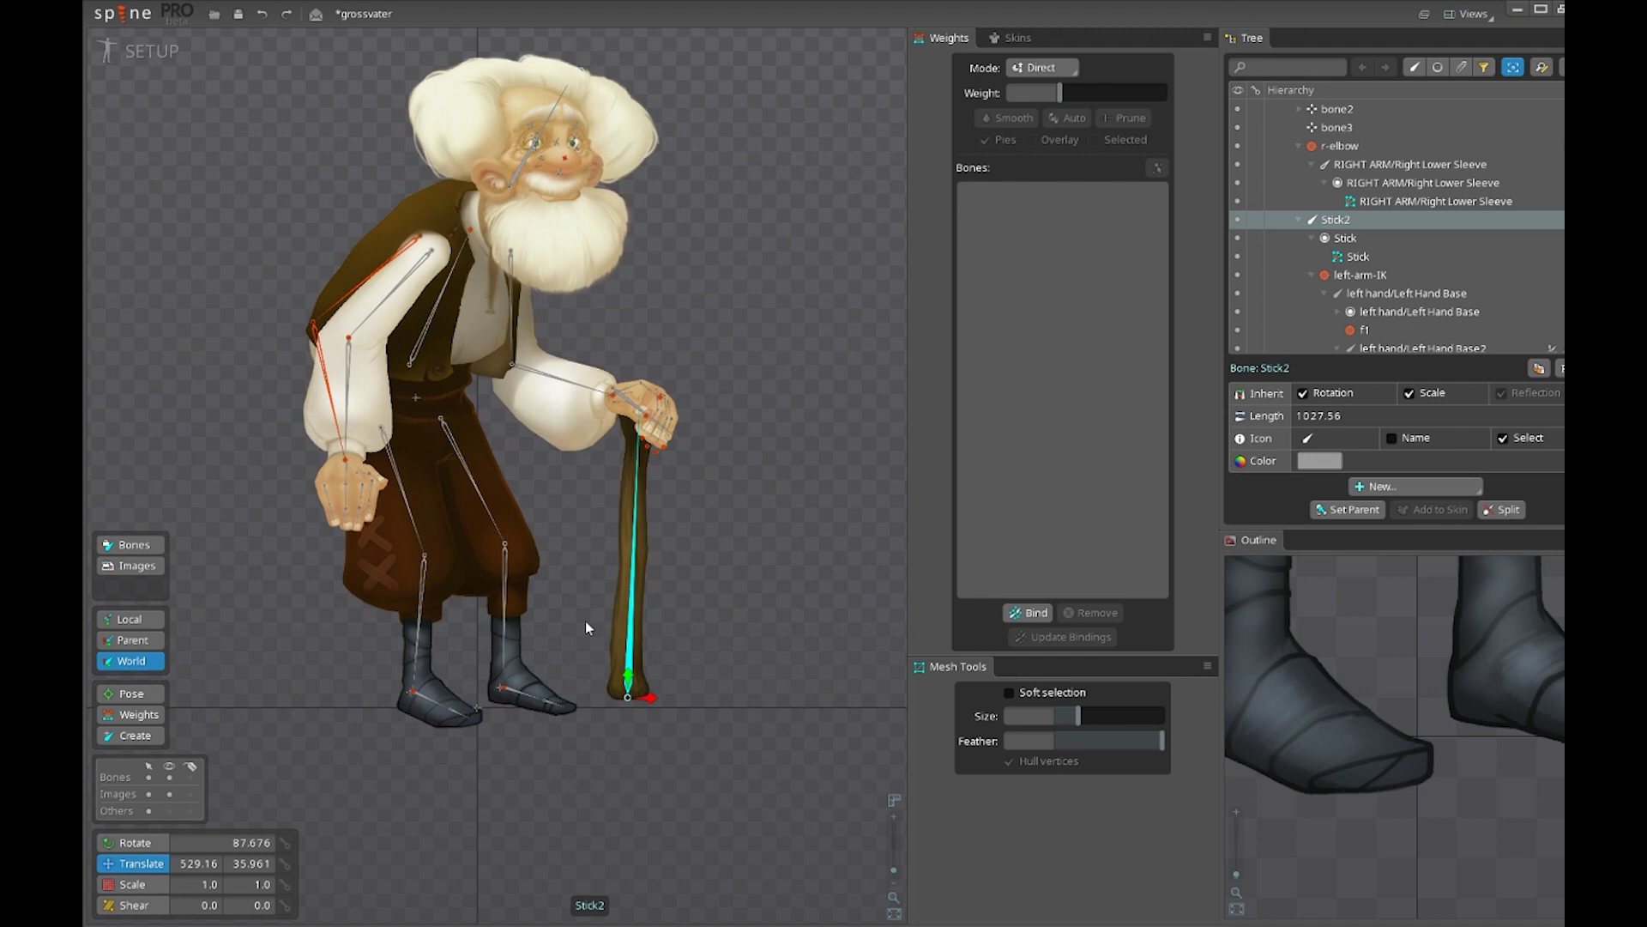
Examine the old man's whole rig, from the stick and supporting hand to the legs and feet
scroll(558, 455, "up", 2)
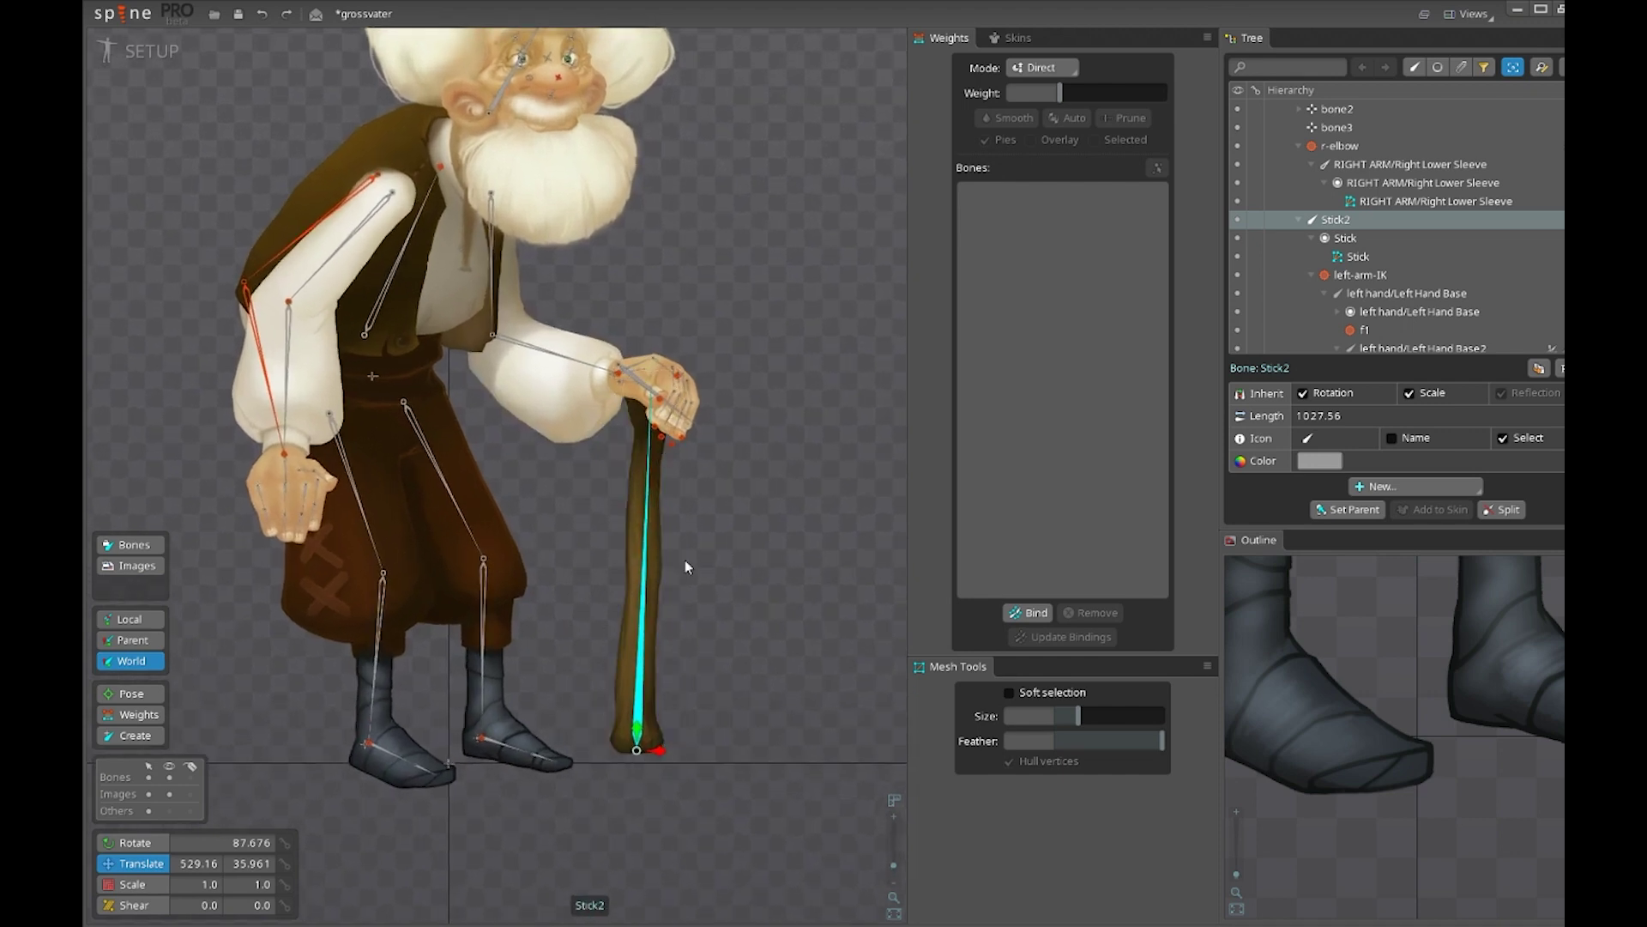
left_click_drag(722, 628, 809, 609)
scroll(747, 600, "down", 2)
scroll(397, 732, "up", 2)
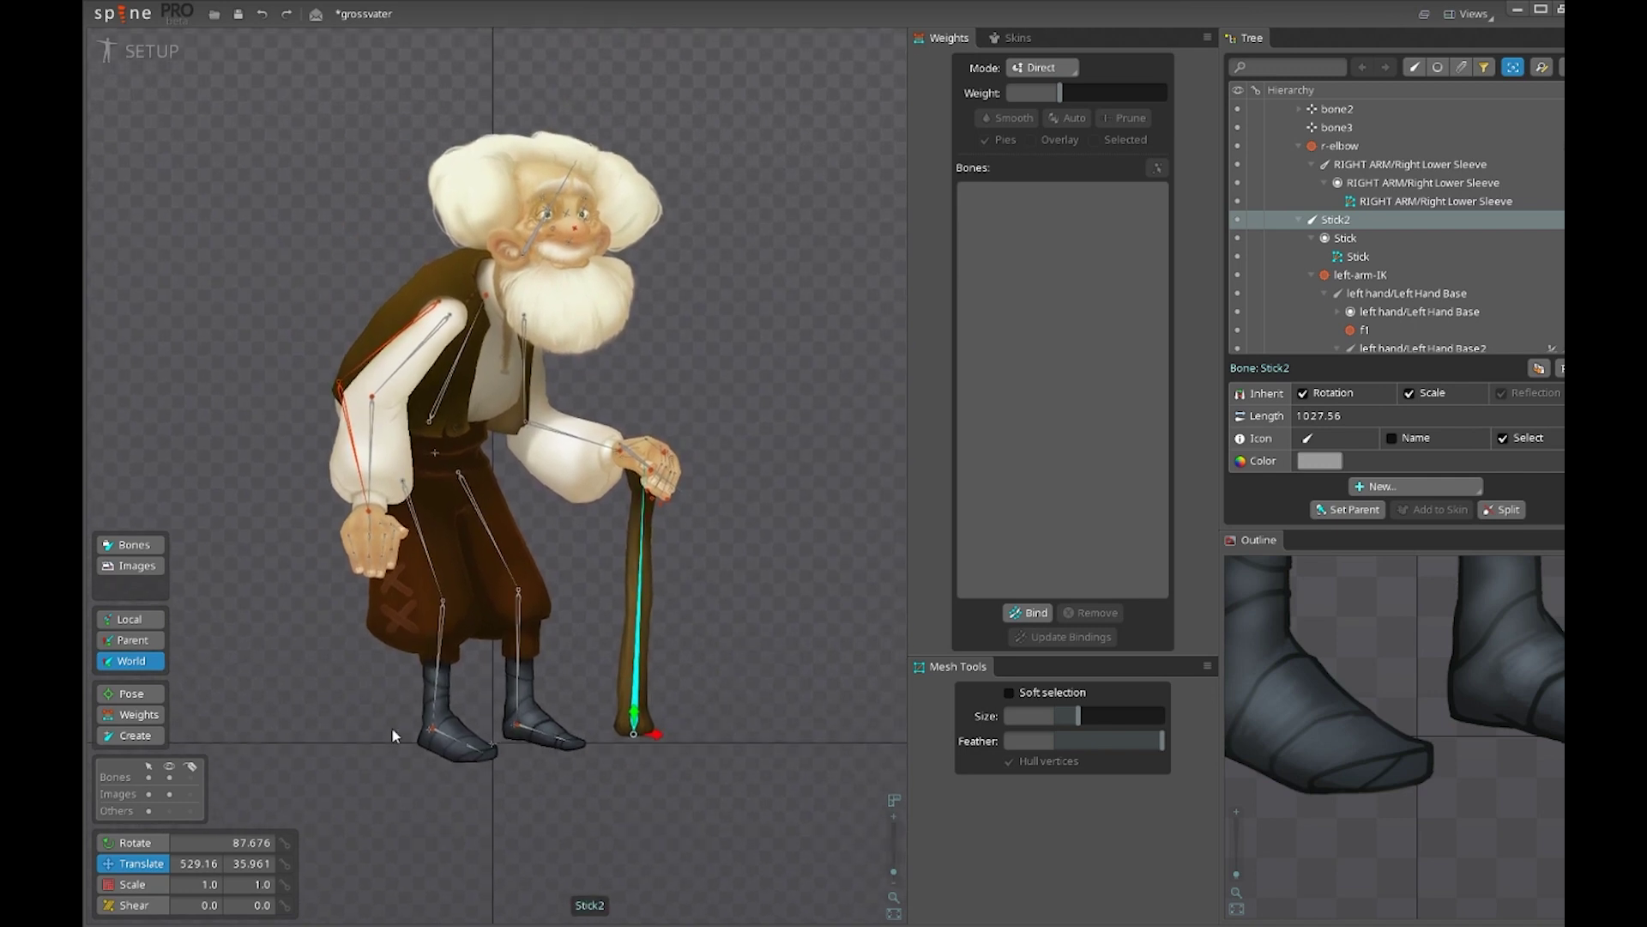
left_click_drag(221, 530, 422, 554)
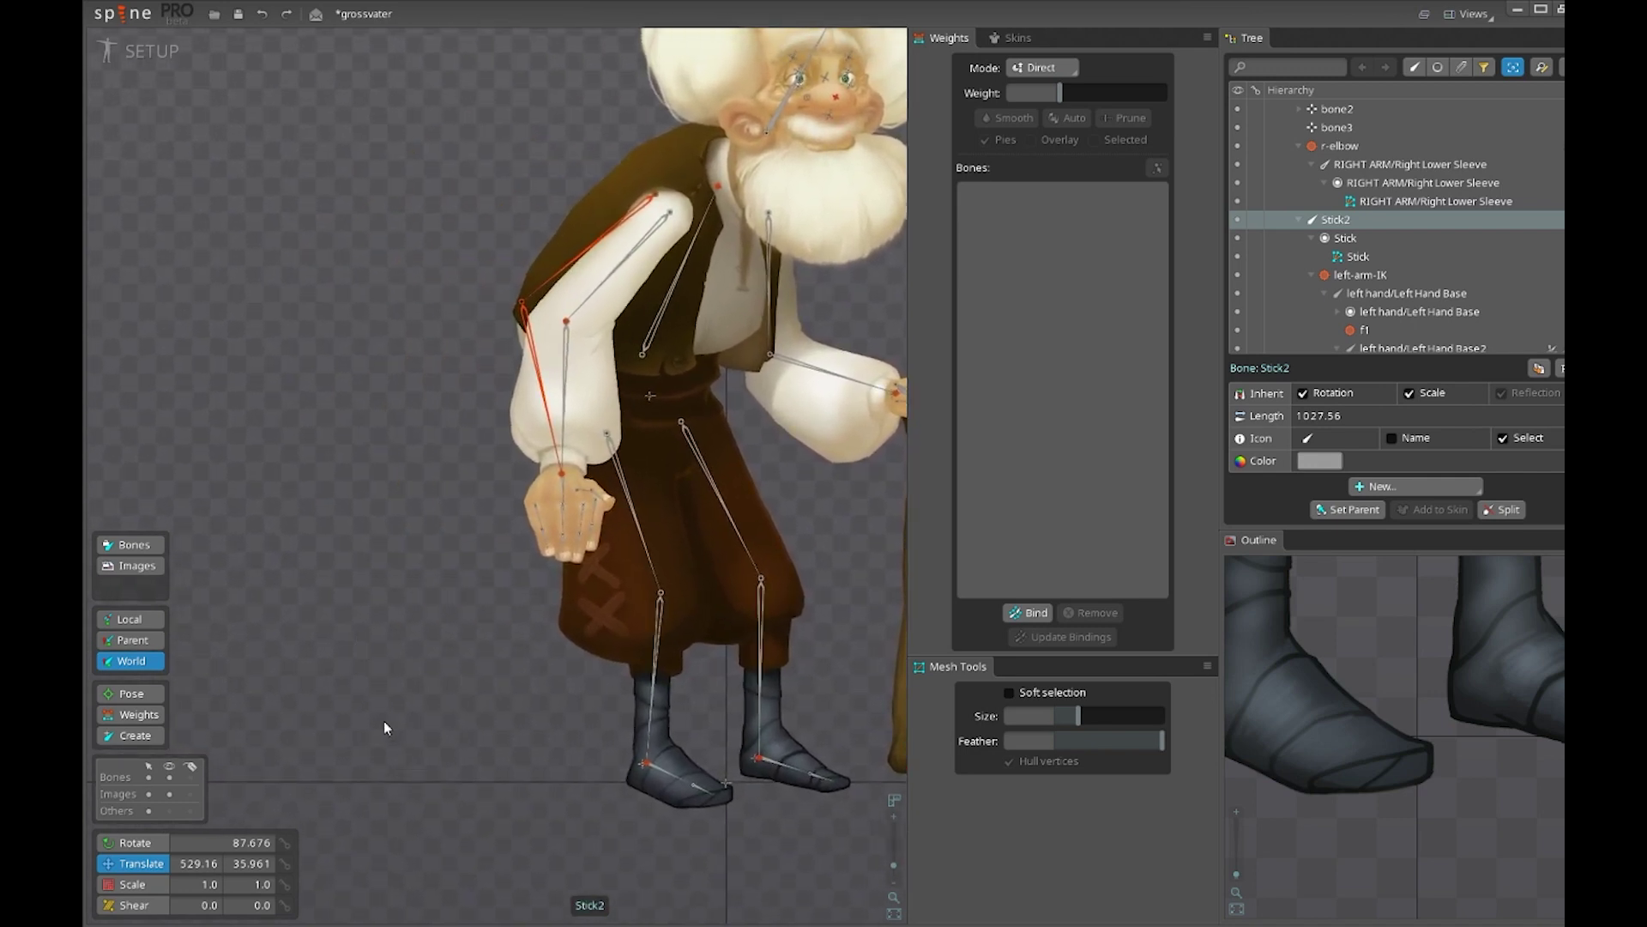
scroll(704, 625, "down", 2)
scroll(668, 616, "up", 2)
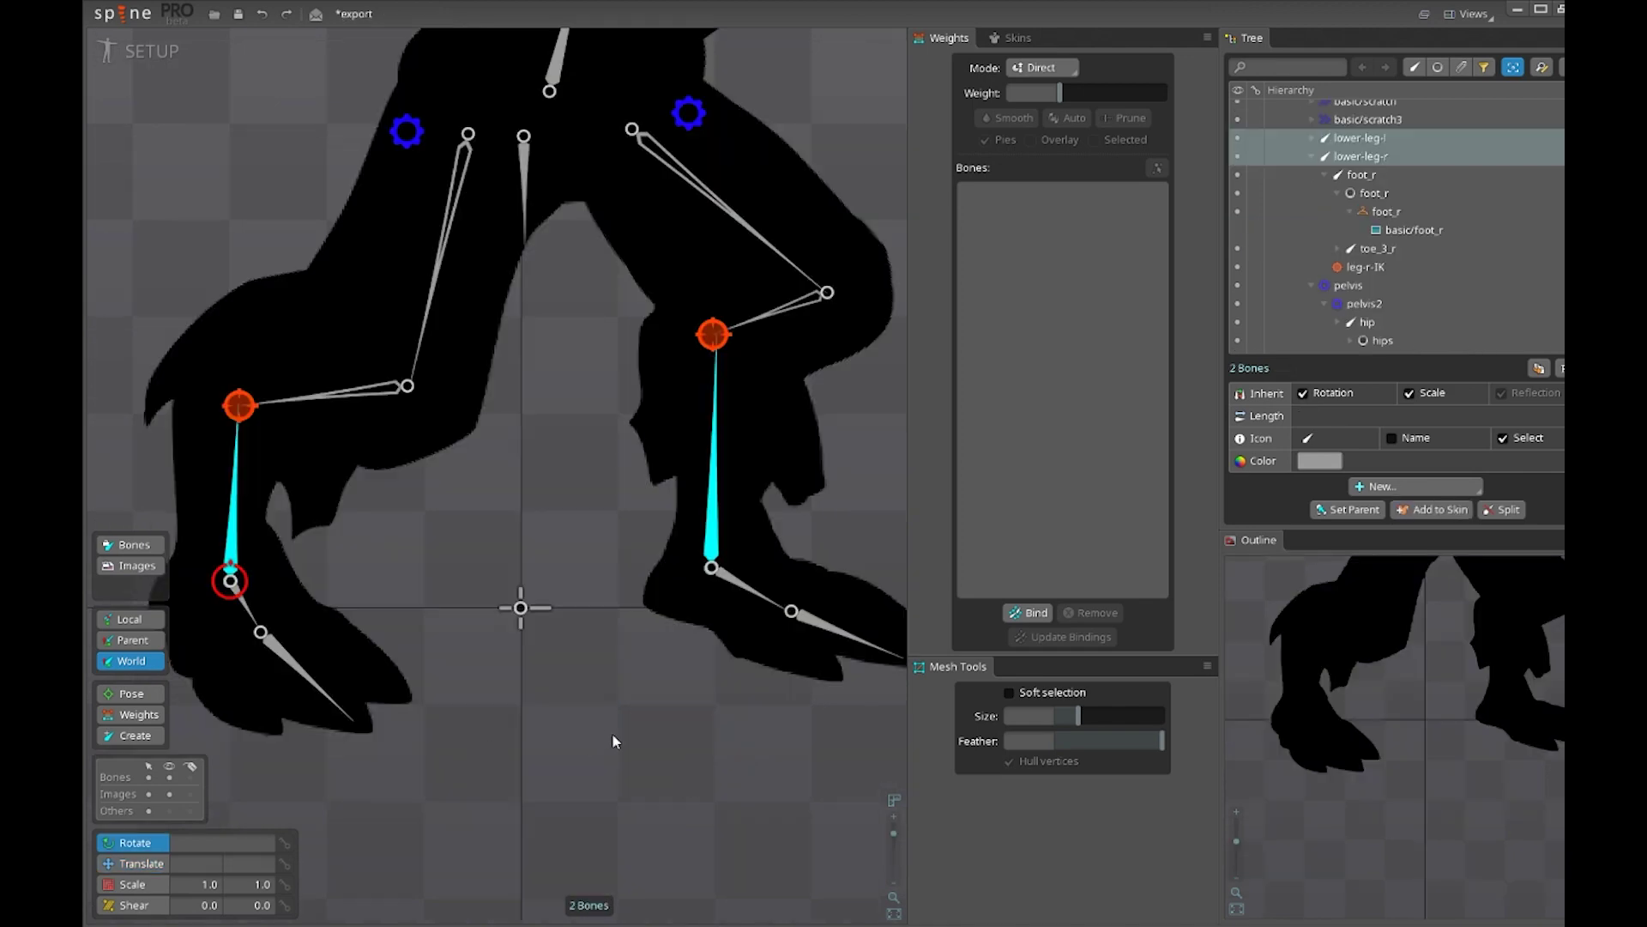
In the export project, test rotating both lower-leg bones together and the lower-leg-l bone on its own
left_click_drag(308, 410, 312, 425)
left_click_drag(537, 508, 539, 492)
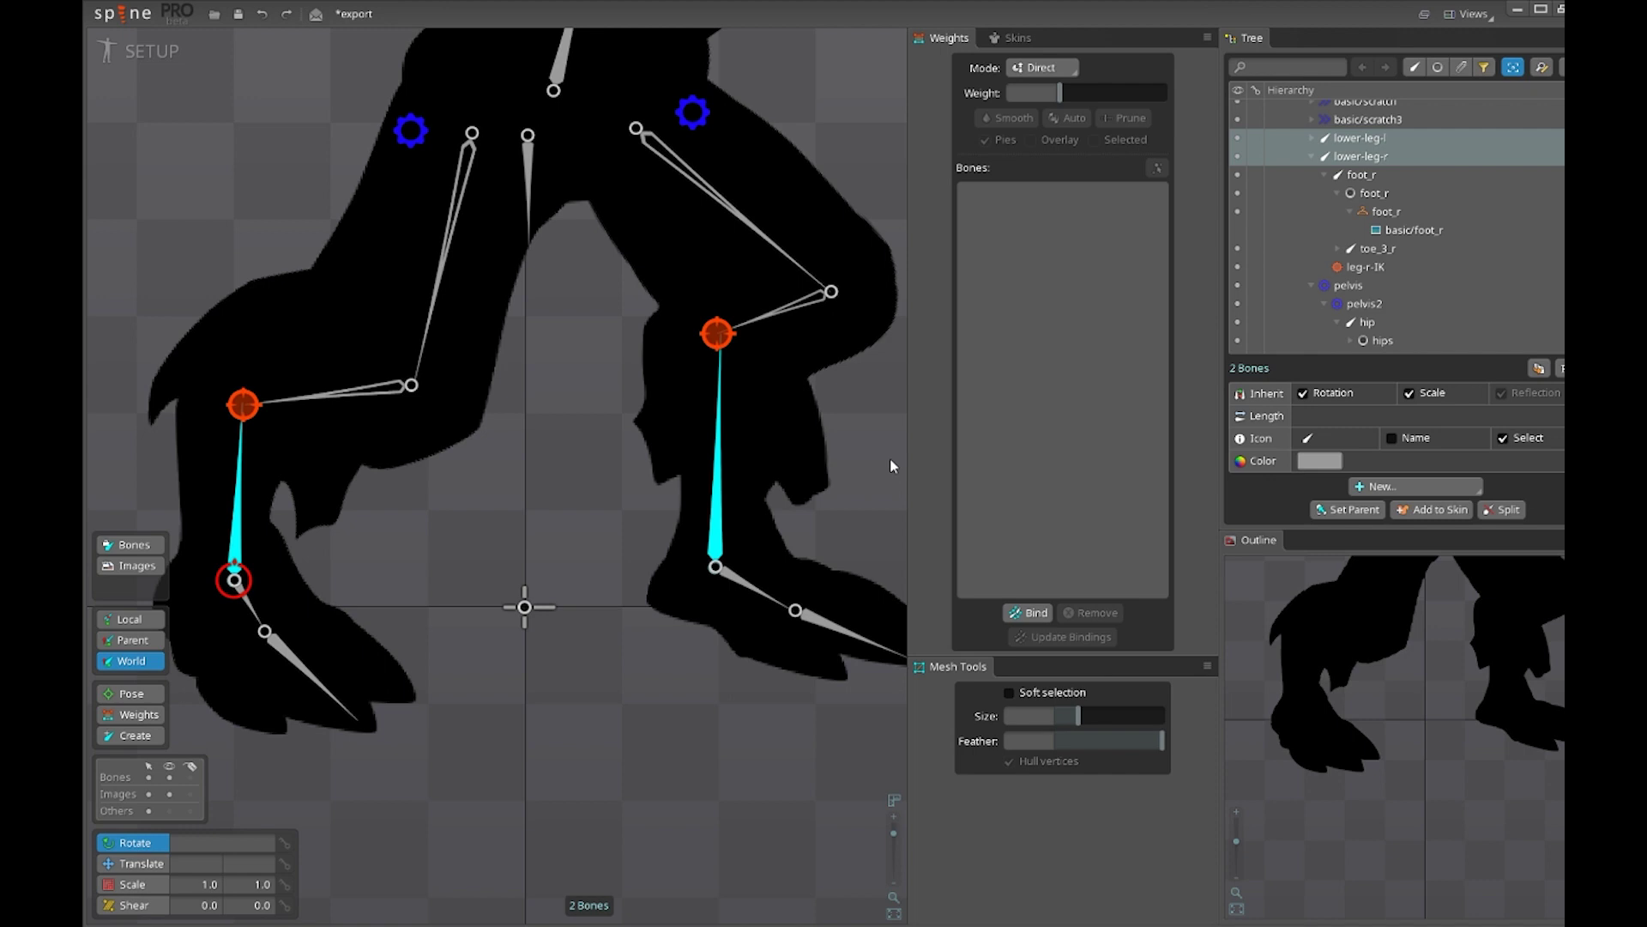
key("v")
key("space")
left_click(720, 463)
left_click_drag(697, 705, 693, 747)
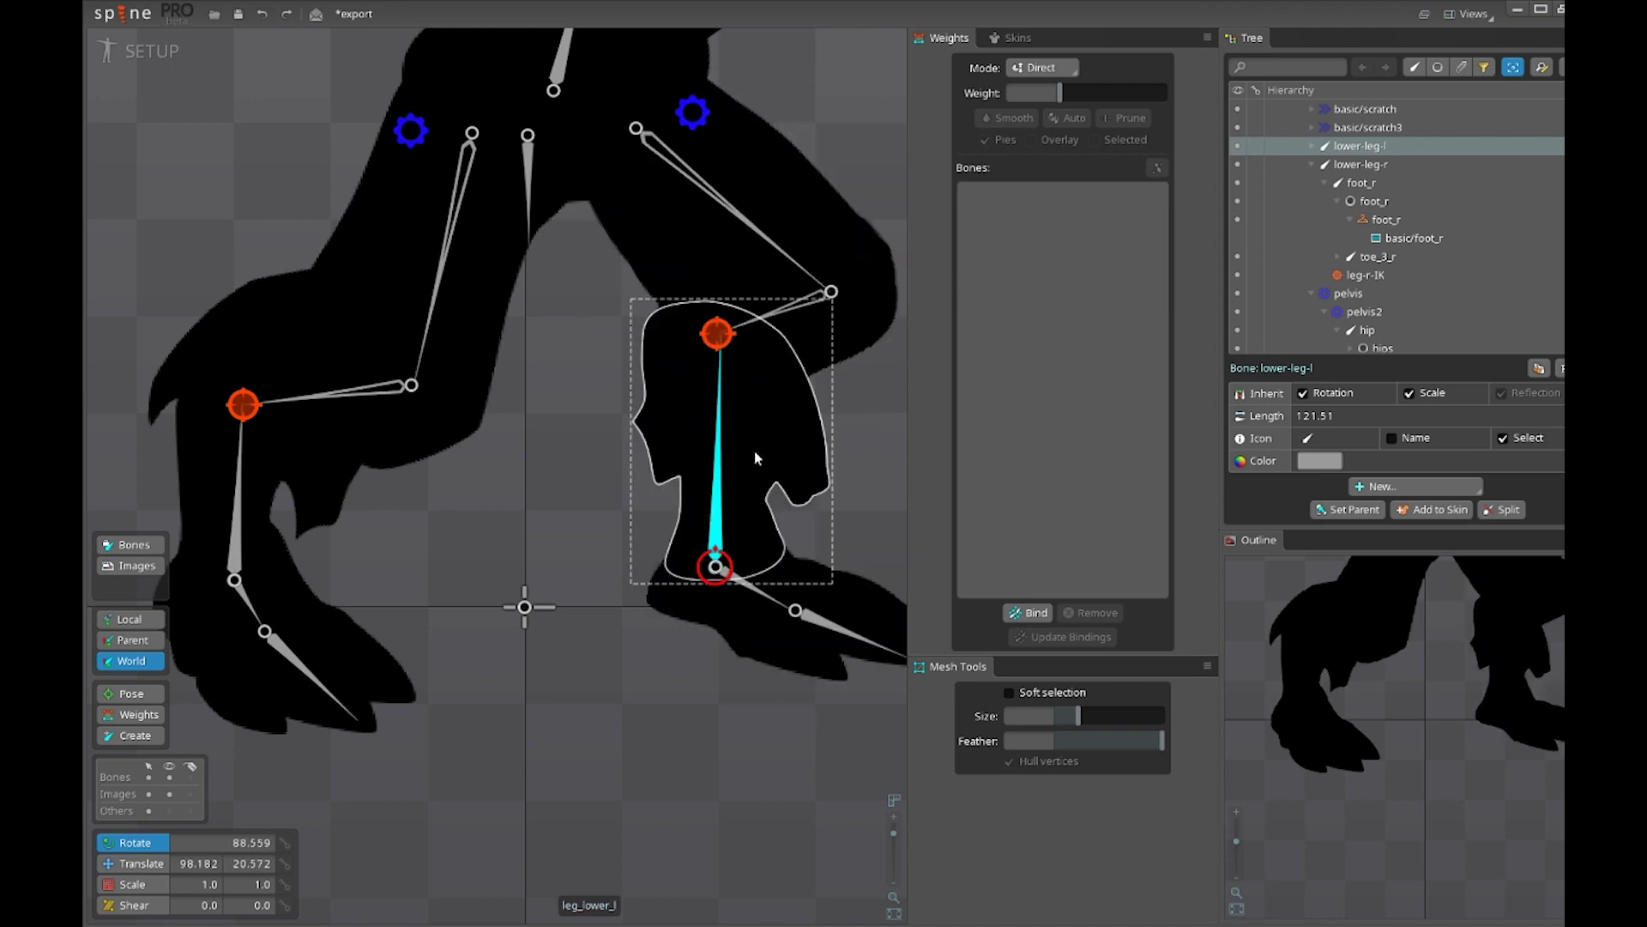
Test rotating the lower-leg-r bone around the ankle and undo the rotation
left_click(245, 454)
double_click(534, 672)
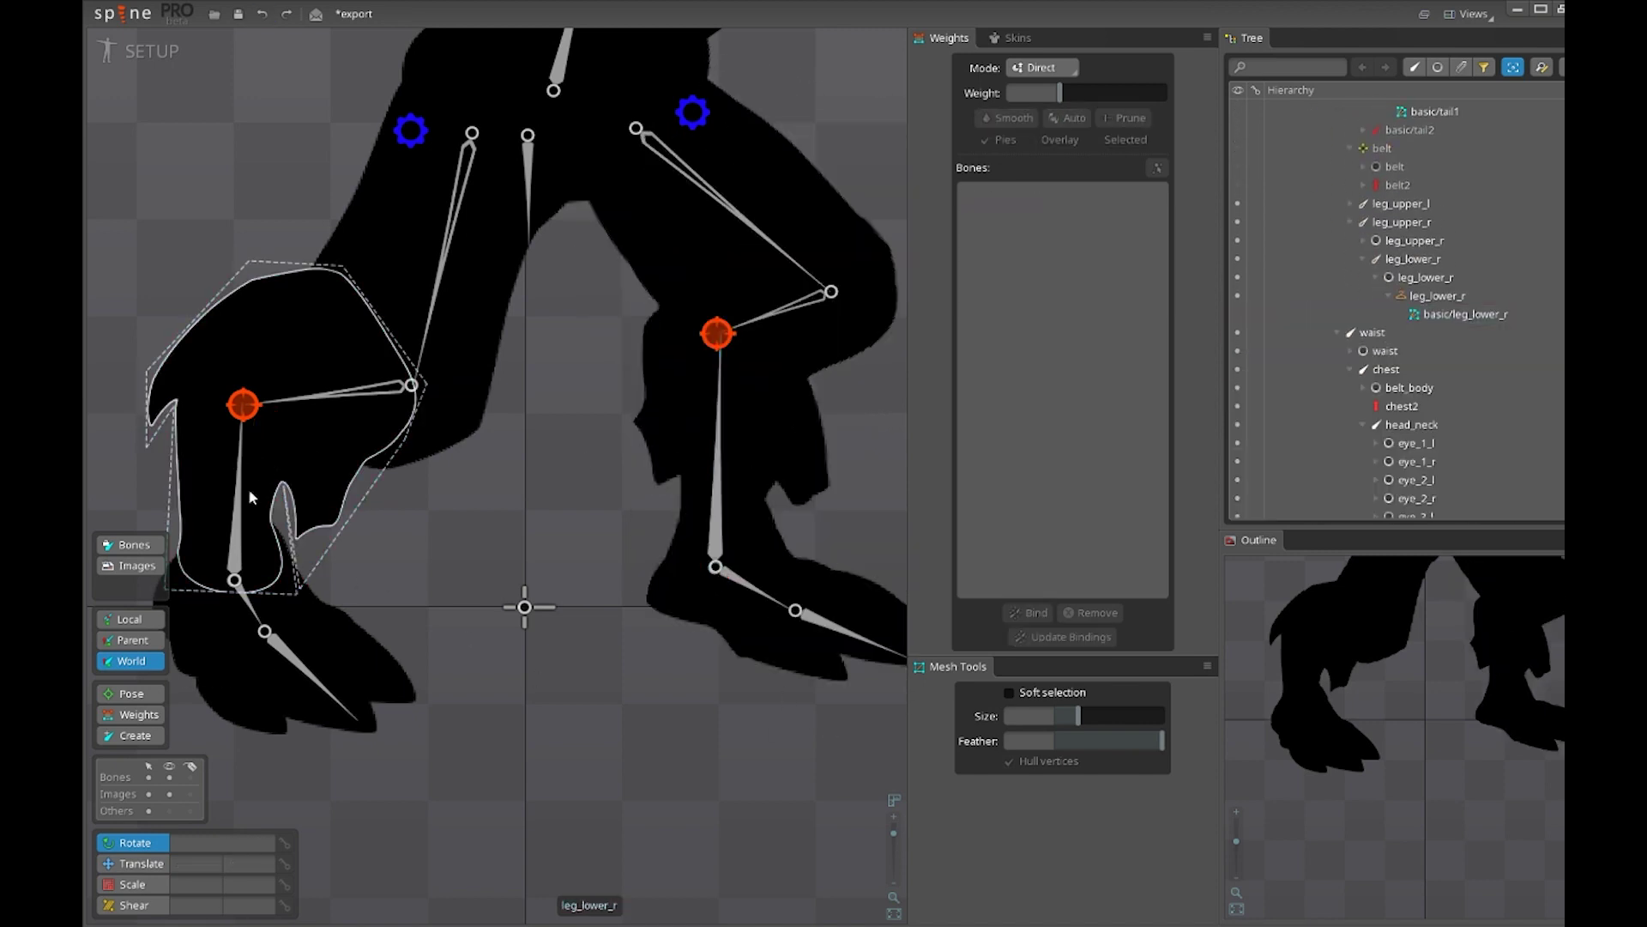
left_click(241, 497)
left_click_drag(562, 502, 546, 613)
key("ctrl+z")
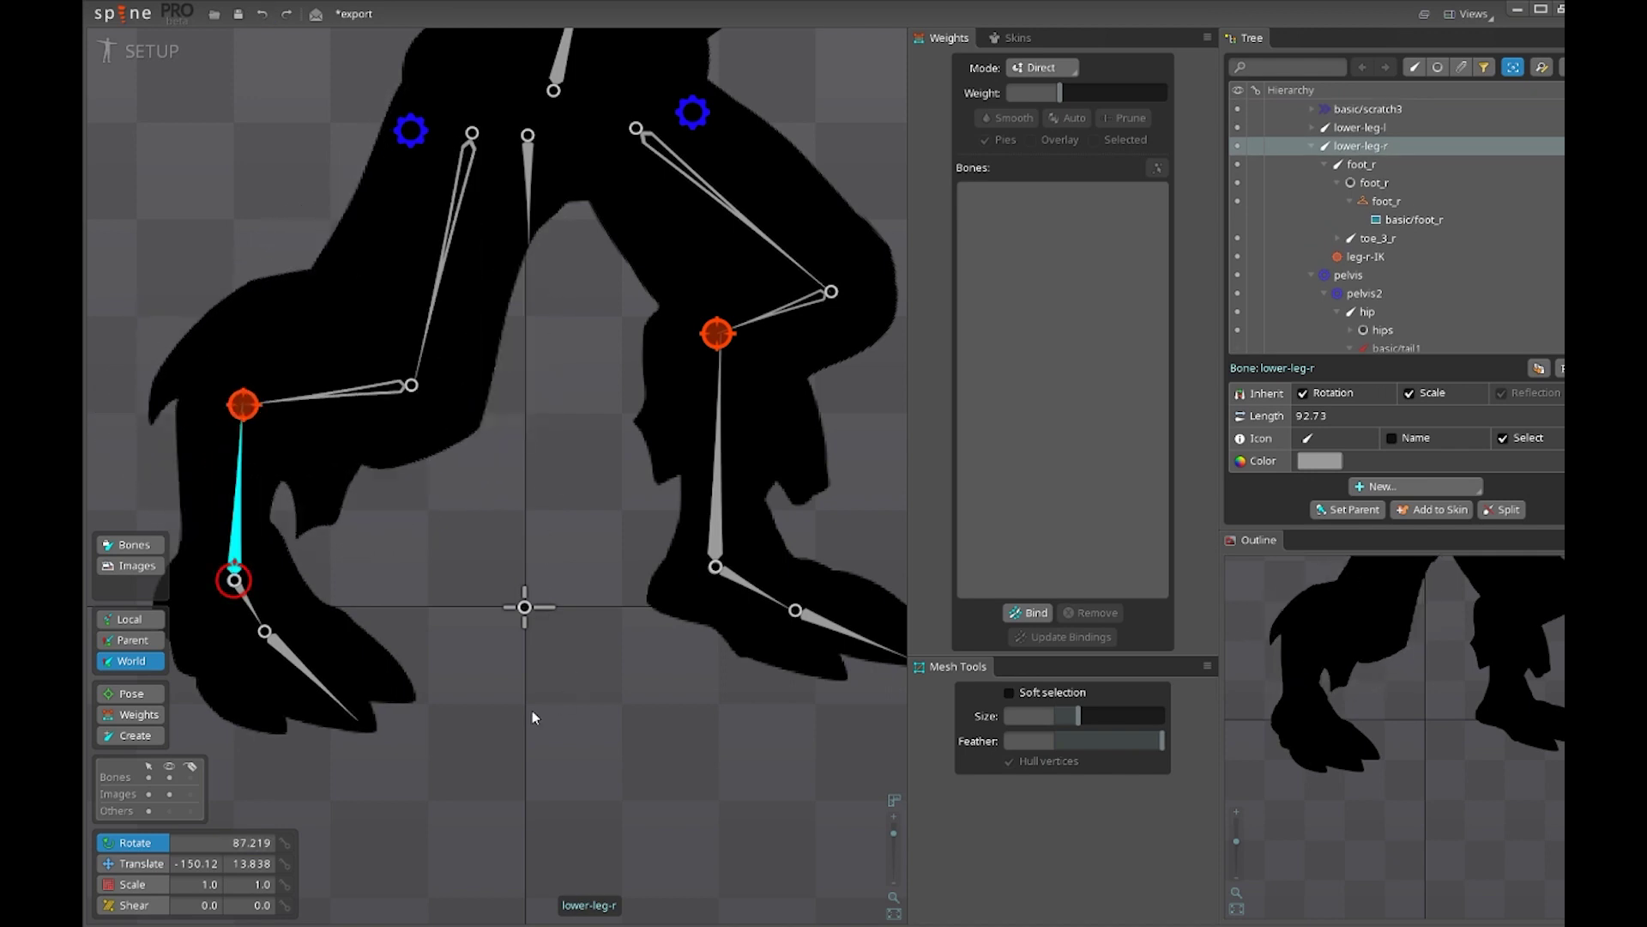
left_click_drag(543, 741, 565, 686)
key("c")
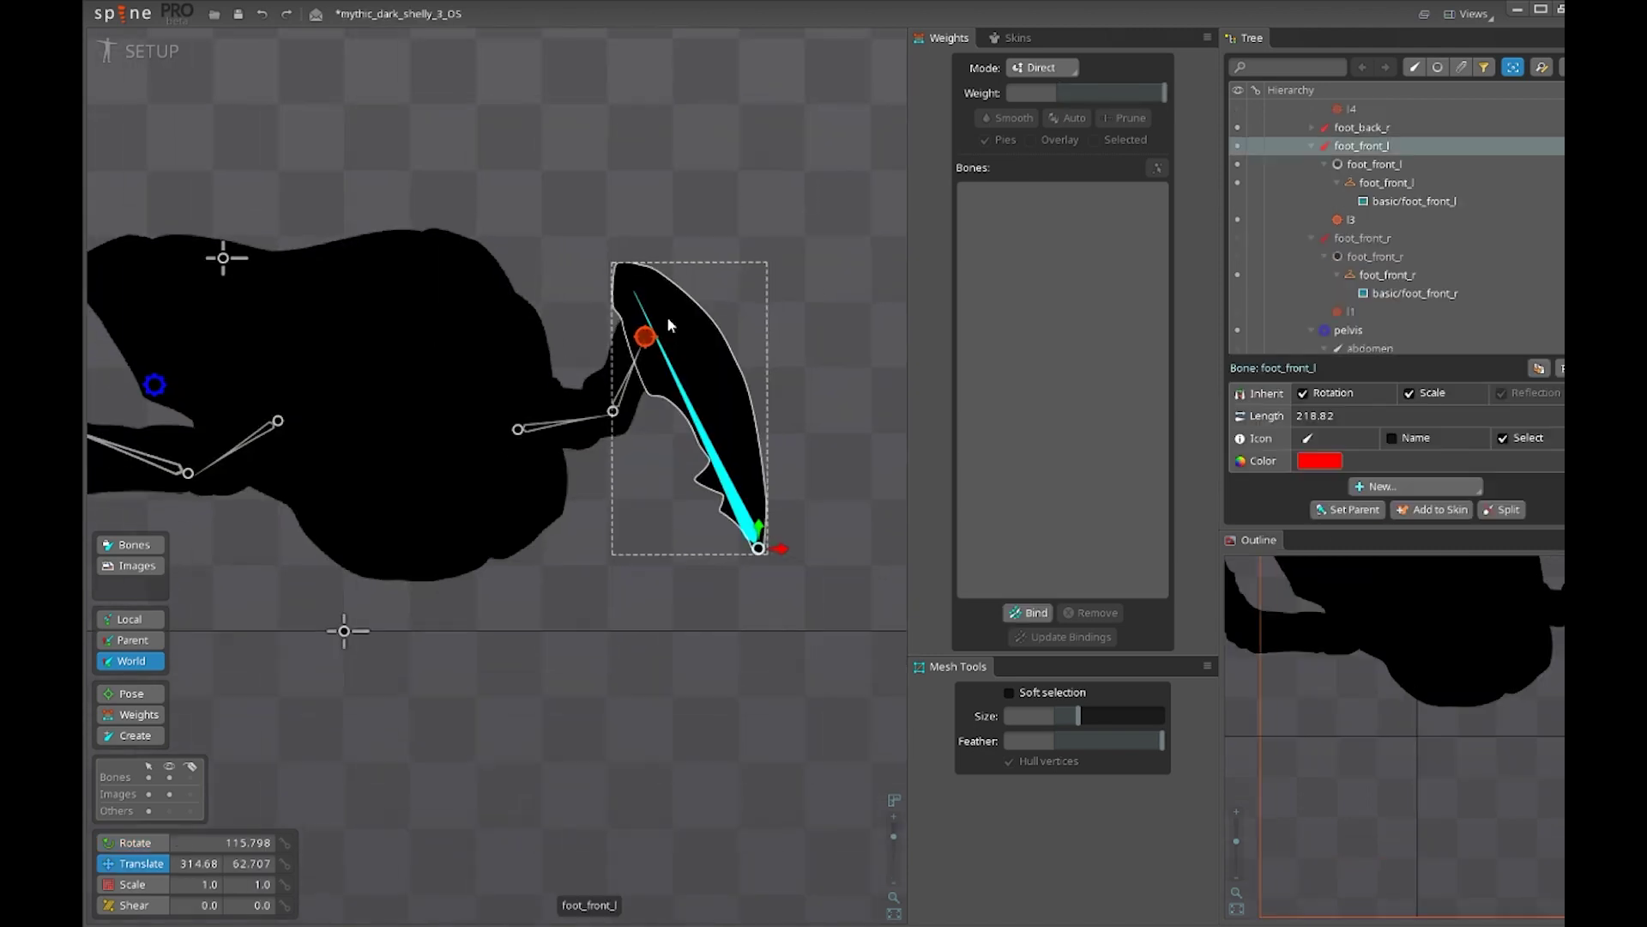
In the mythic_dark_shelly_3_OS project, test rotating the foot_front_l bone around its foot tip in setup mode
scroll(659, 329, "up", 1)
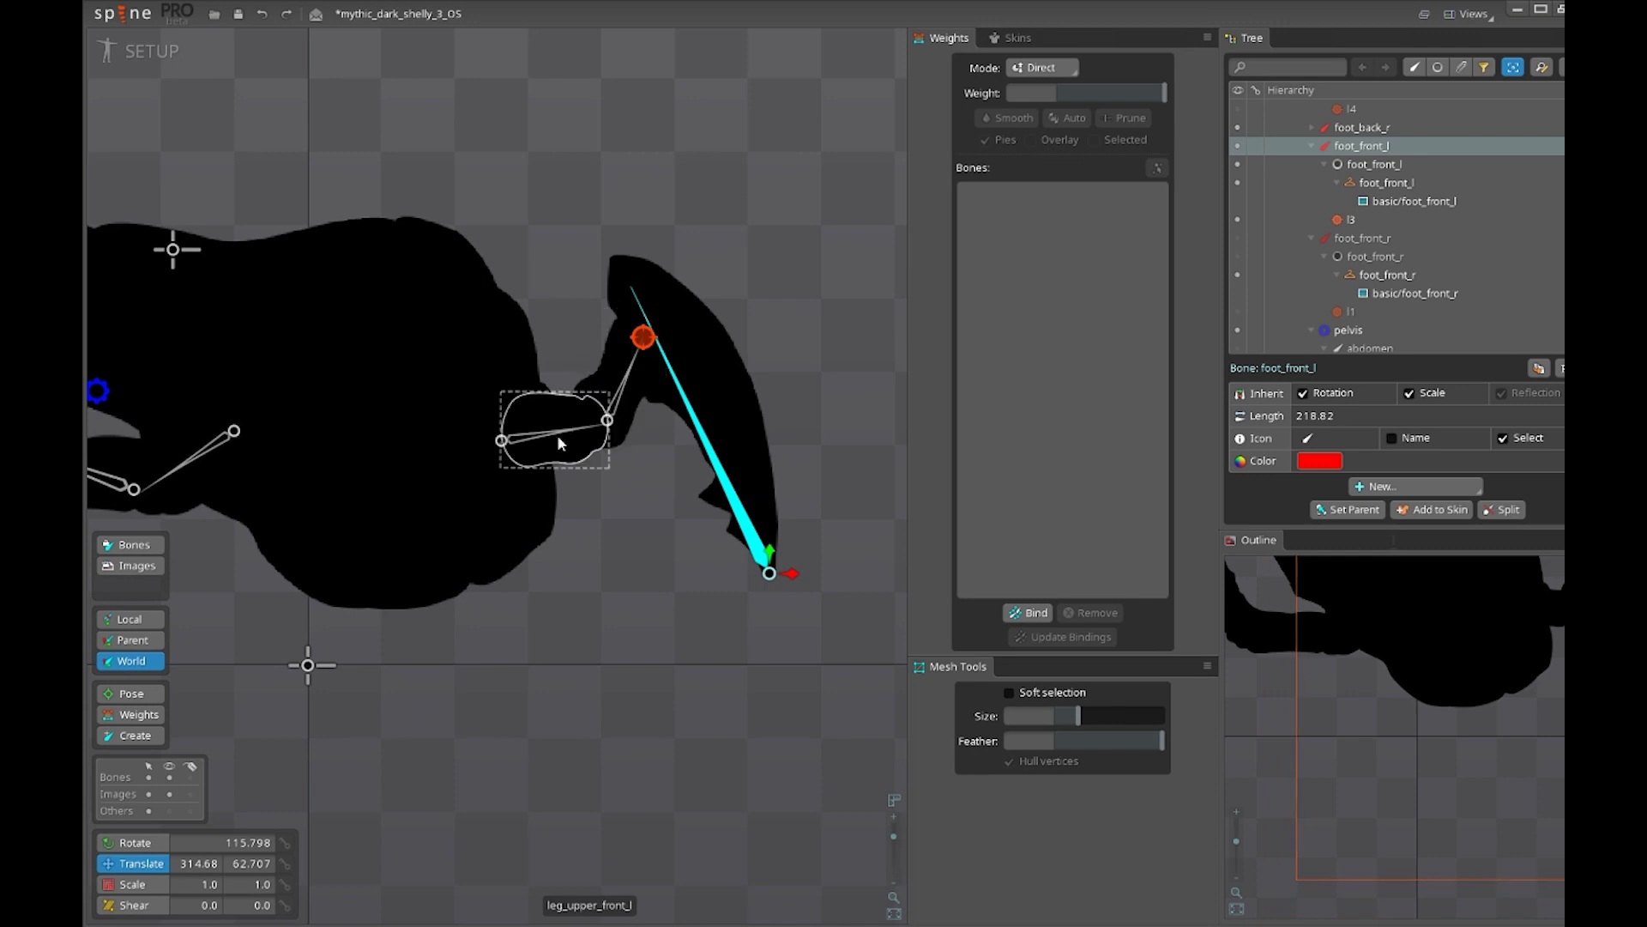
left_click(825, 418)
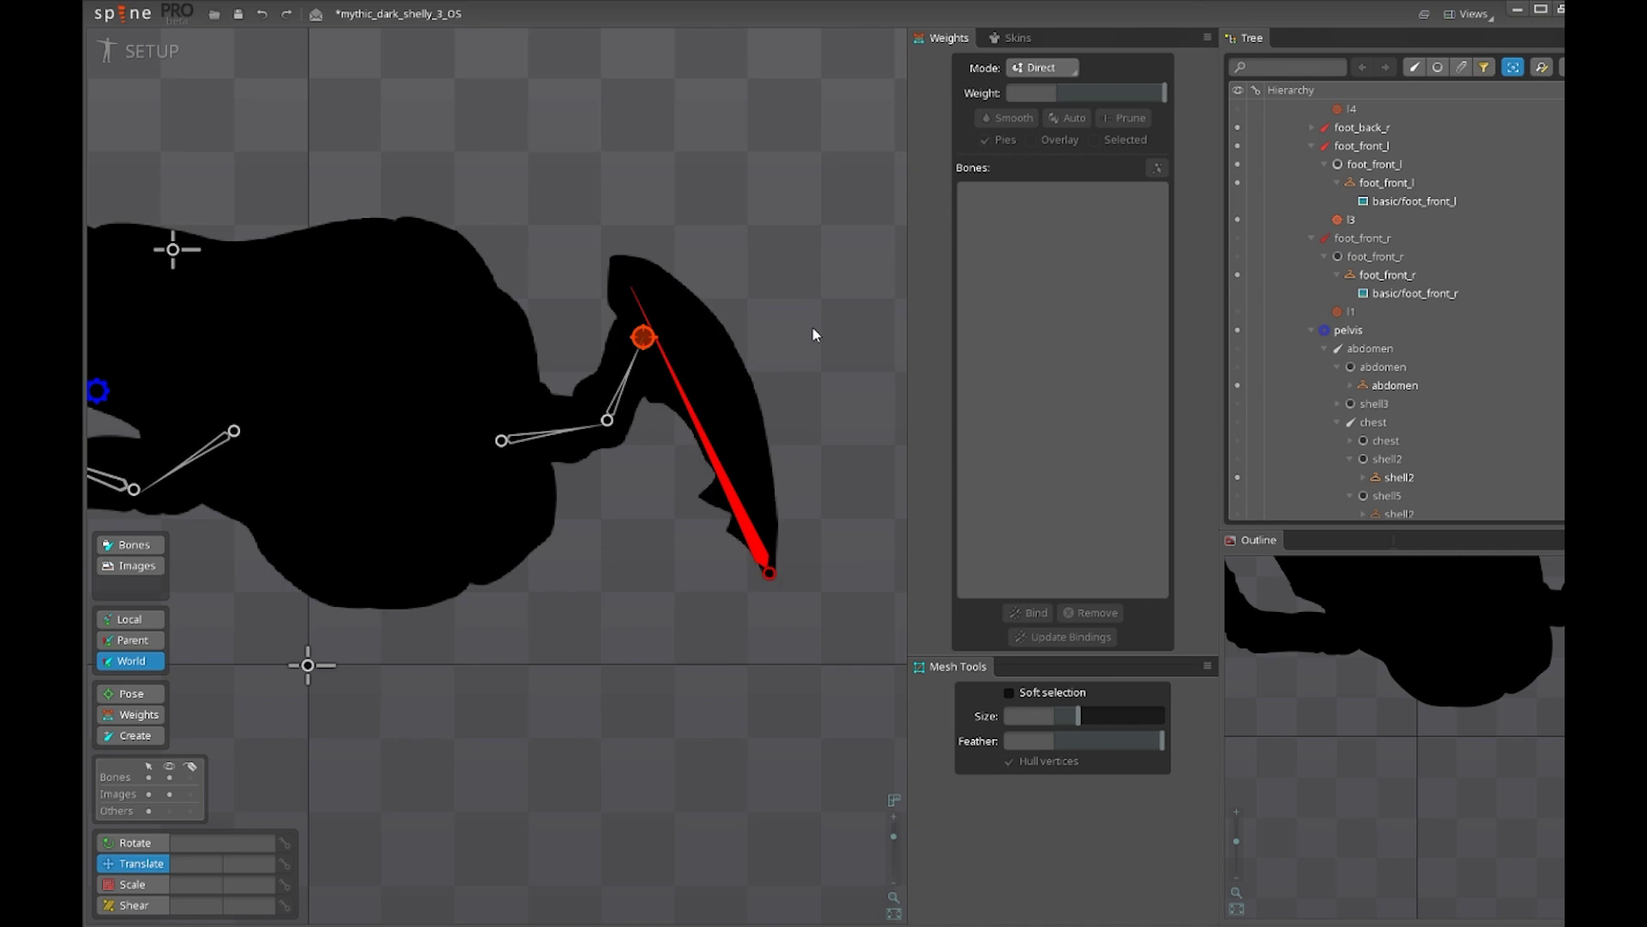
left_click(691, 407)
key("c")
left_click_drag(827, 276, 797, 269)
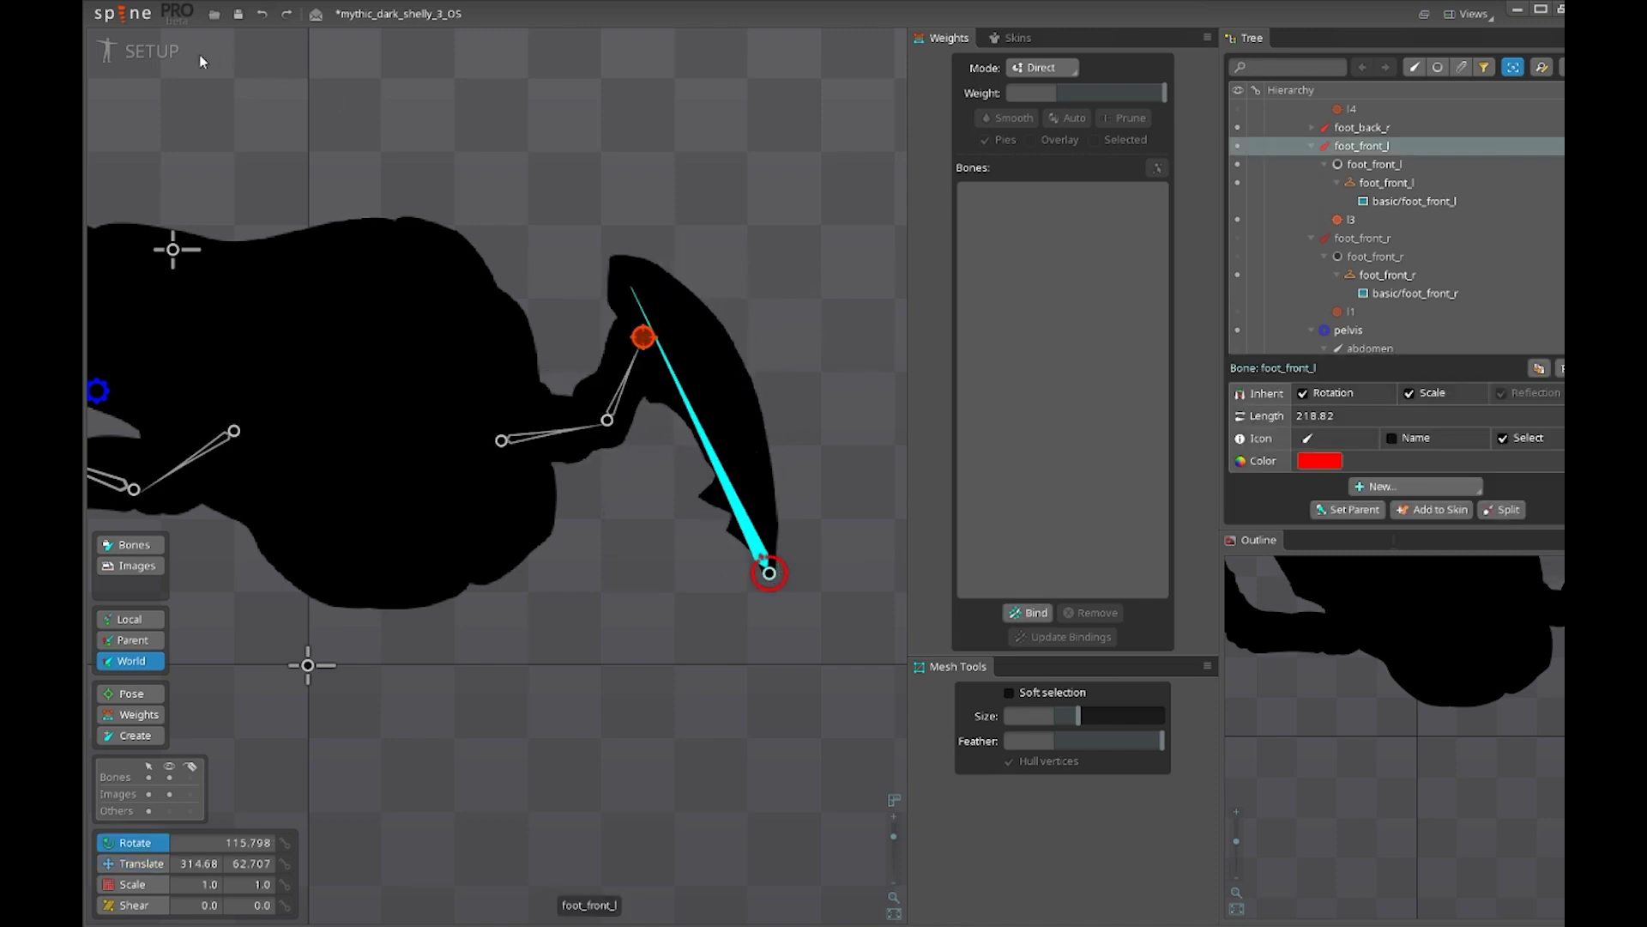
Switch to animate mode and review the walk animation with the bones hidden and in the outline view
left_click(141, 51)
left_click(697, 444)
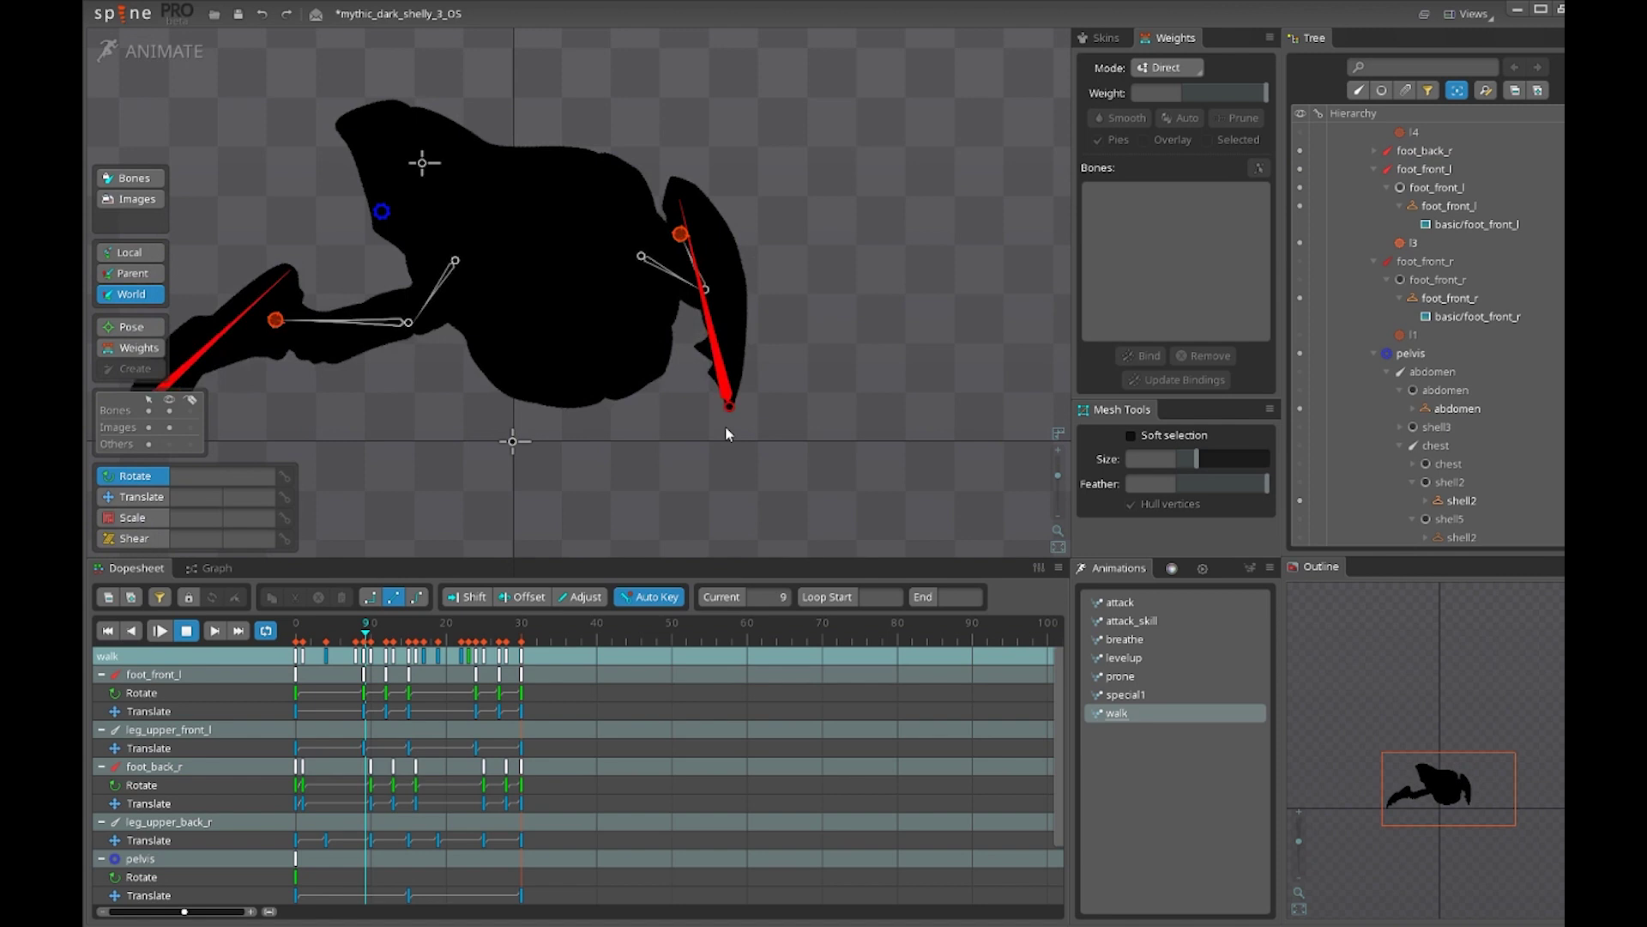
key("b")
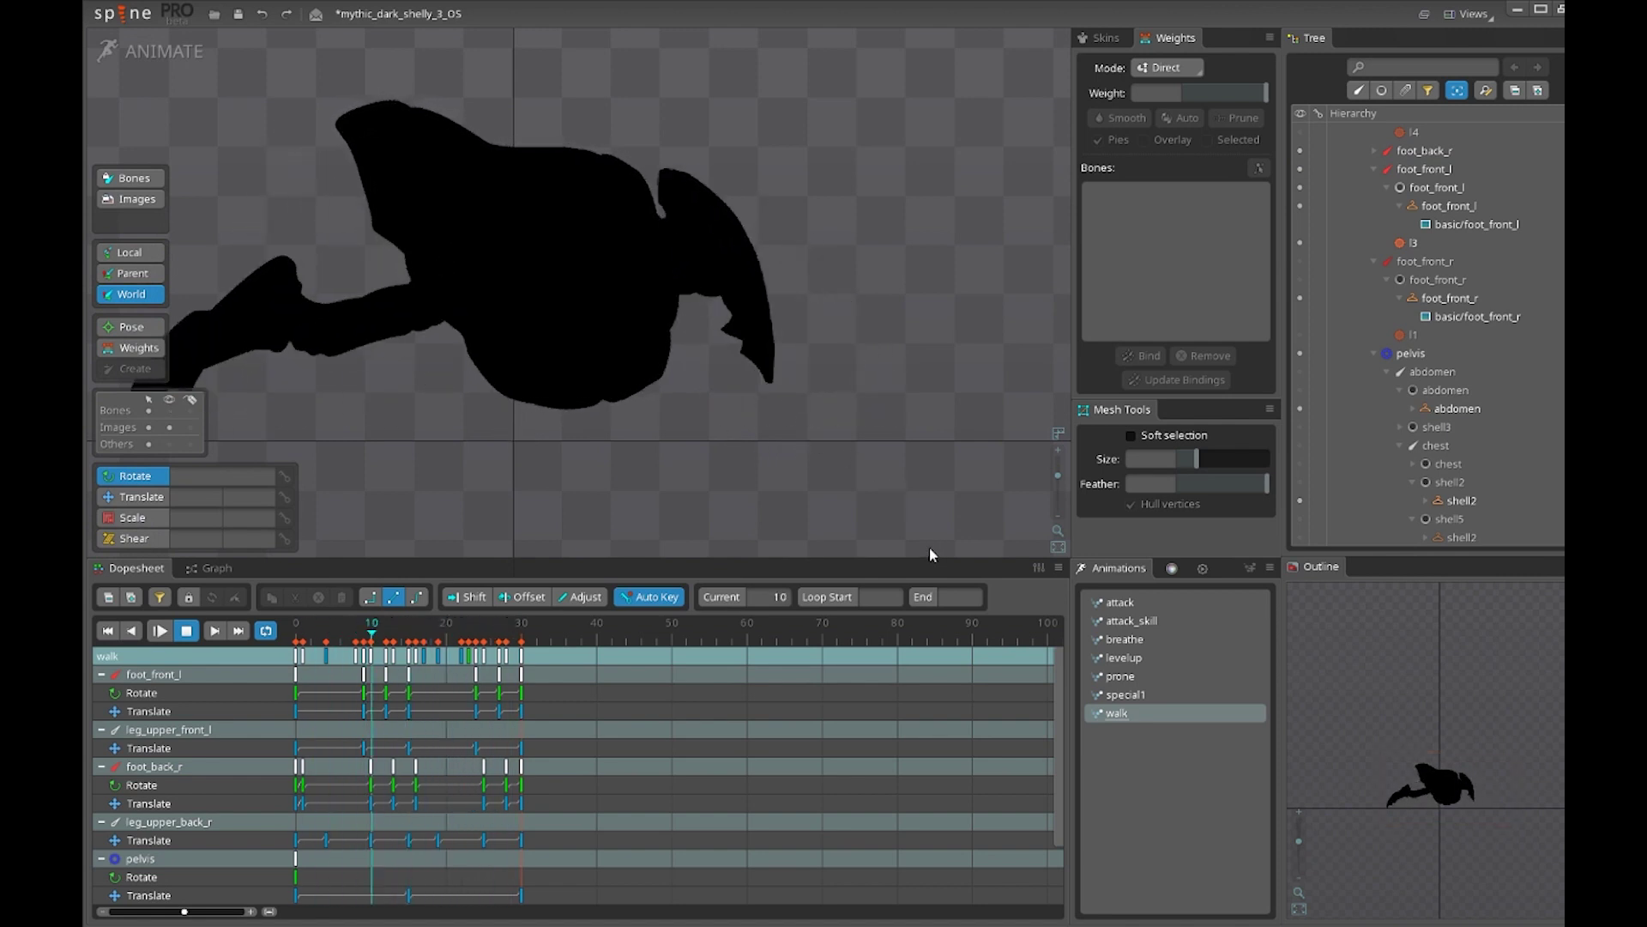
scroll(1452, 775, "up", 5)
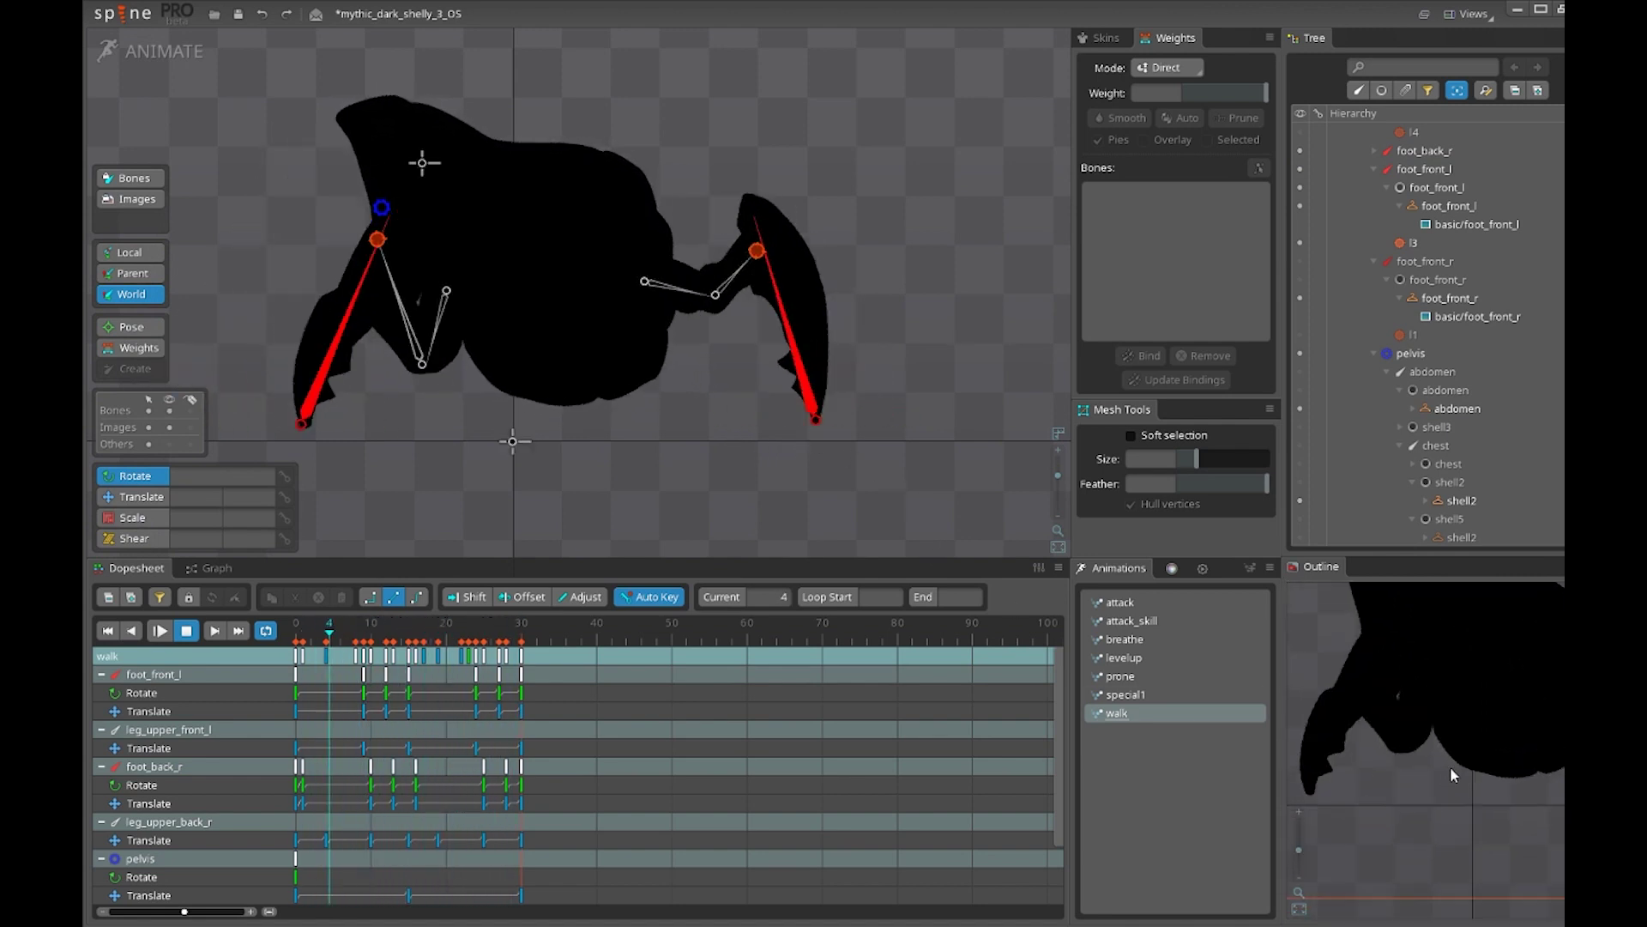
scroll(1453, 775, "down", 3)
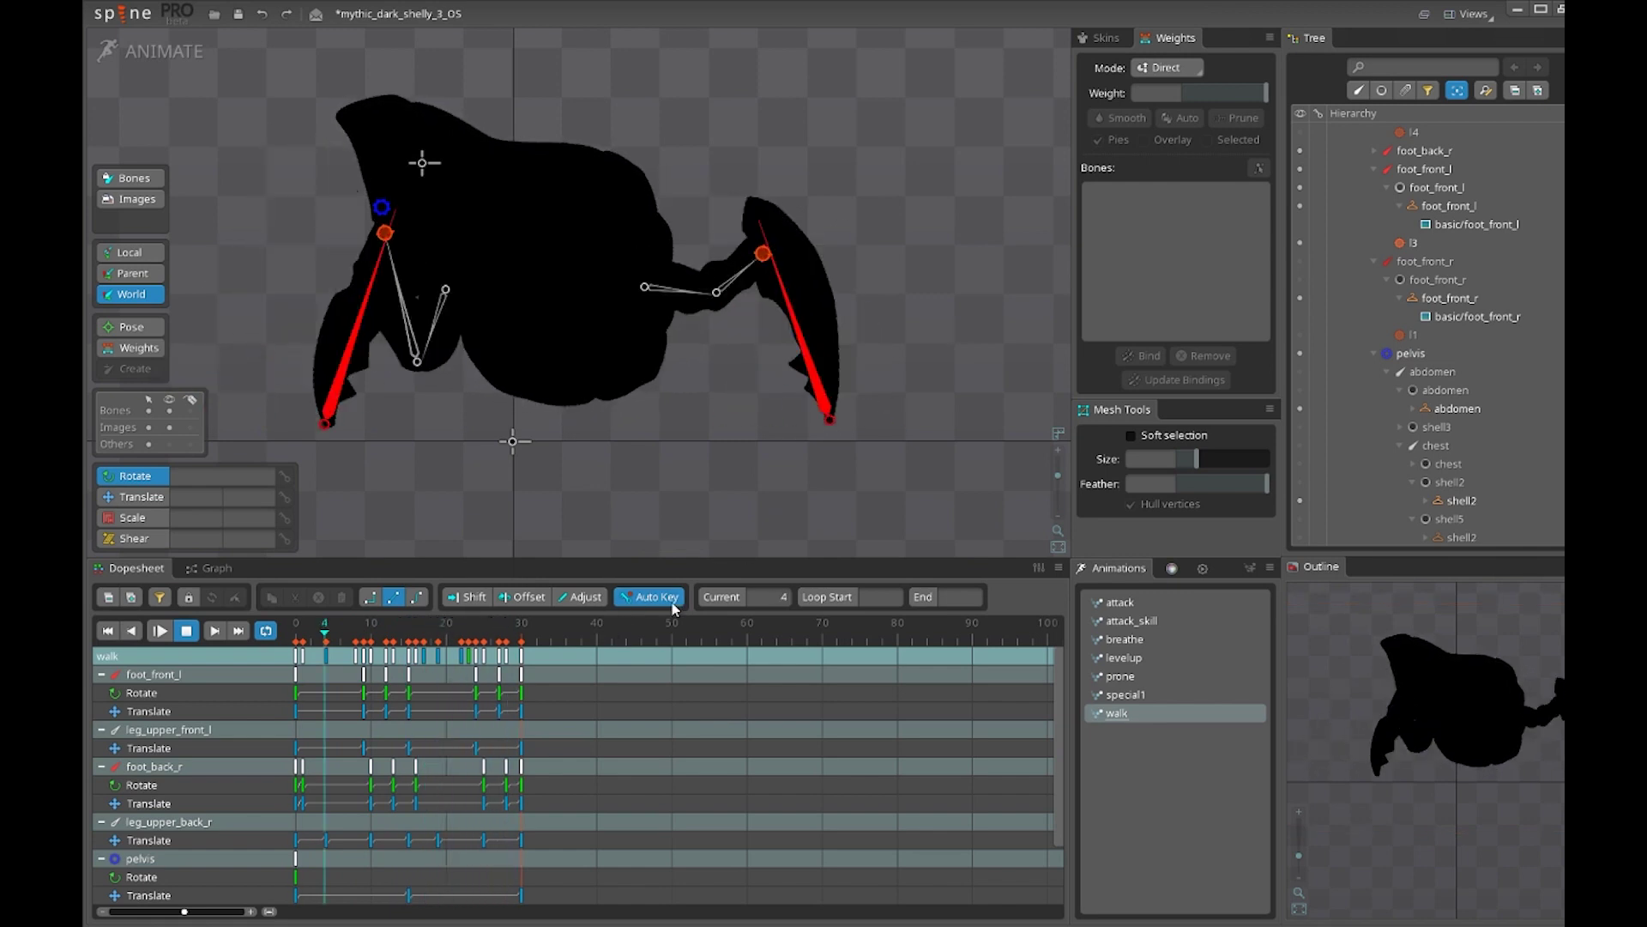
Test moving the foot_front_l bone beyond the end of the walk animation and undo the last change
key("space")
left_click(806, 380)
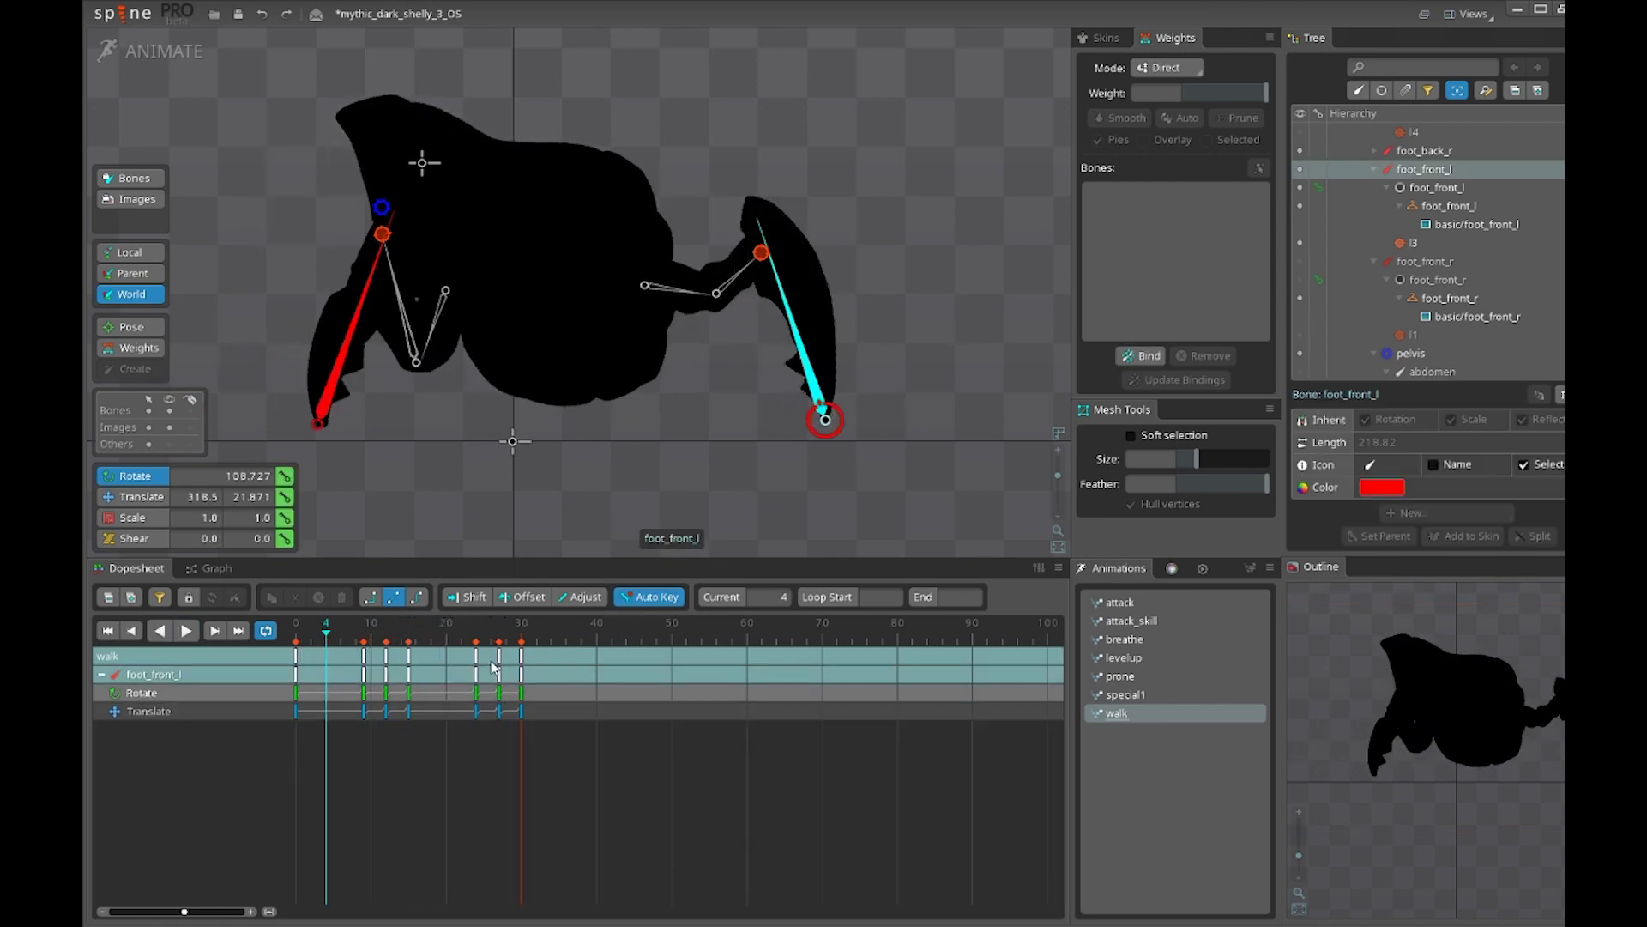
left_click(560, 638)
left_click_drag(823, 476, 896, 457)
left_click(550, 638)
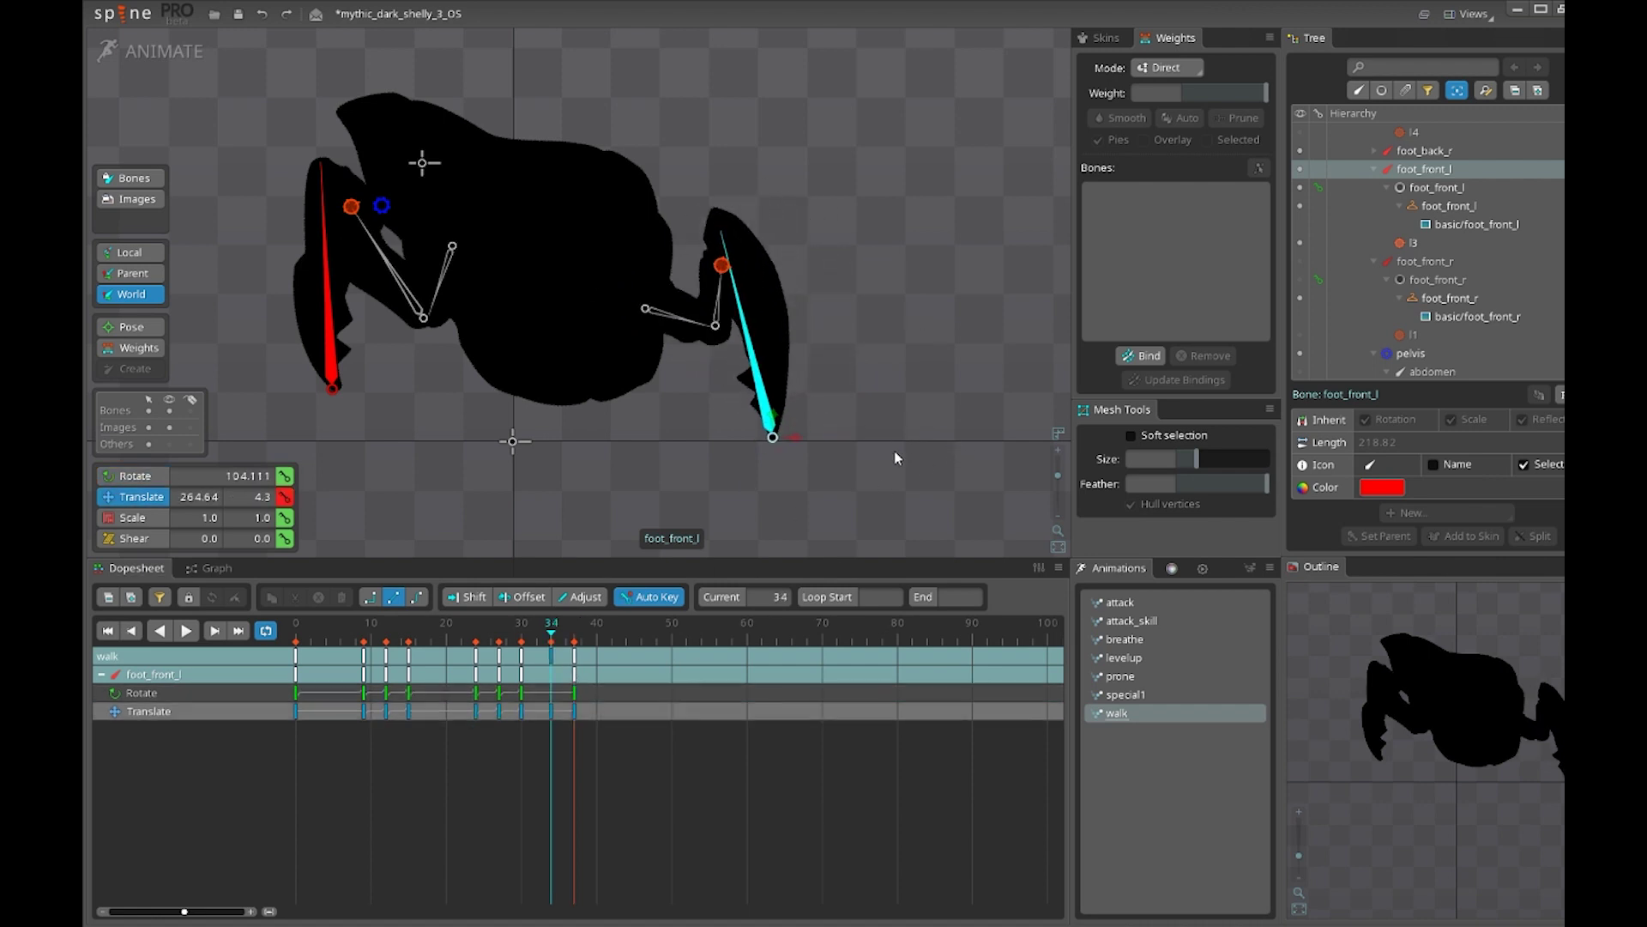
key("ctrl+z")
Create a new animation named walk1
left_click(1119, 602)
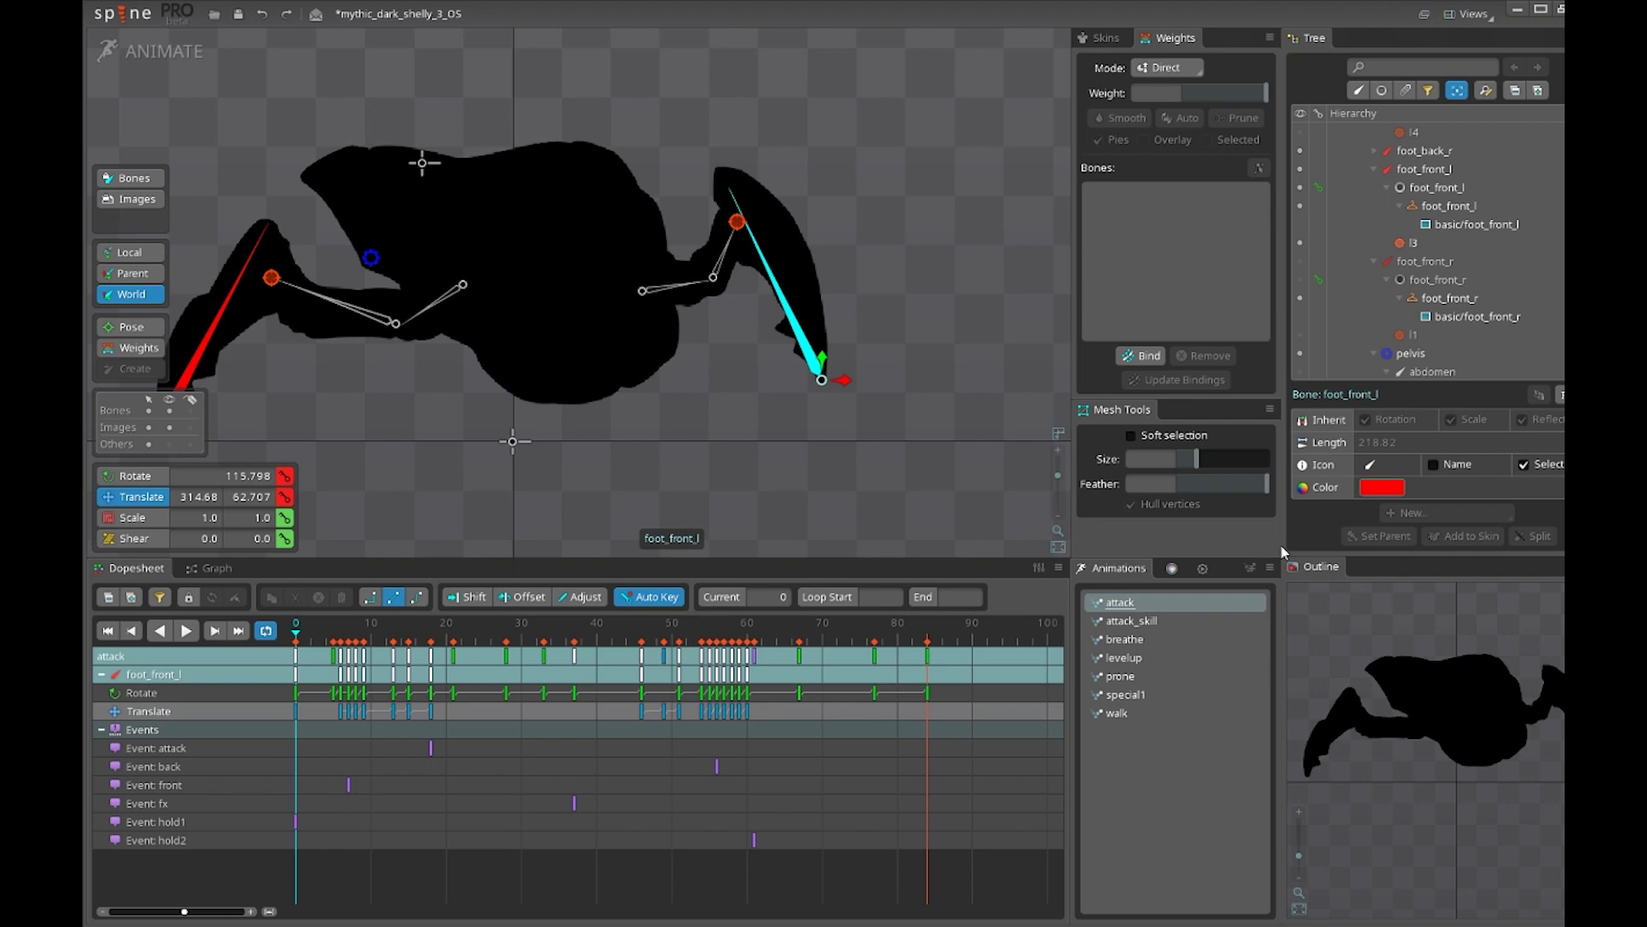
double_click(1398, 399)
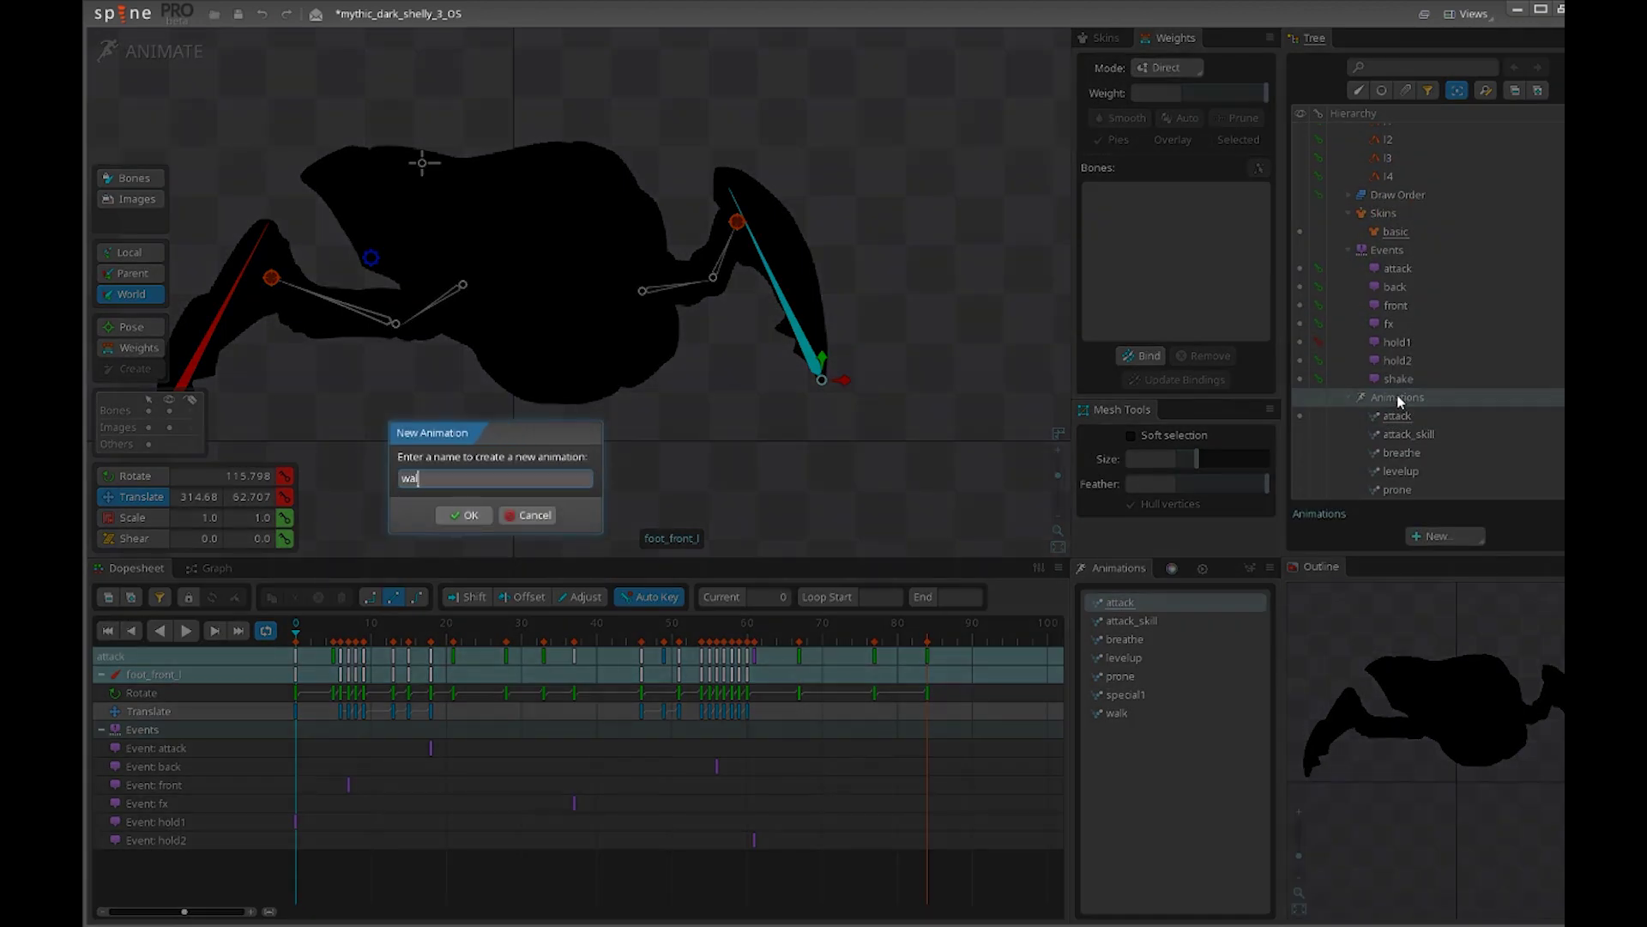
type("walk1")
key("Return")
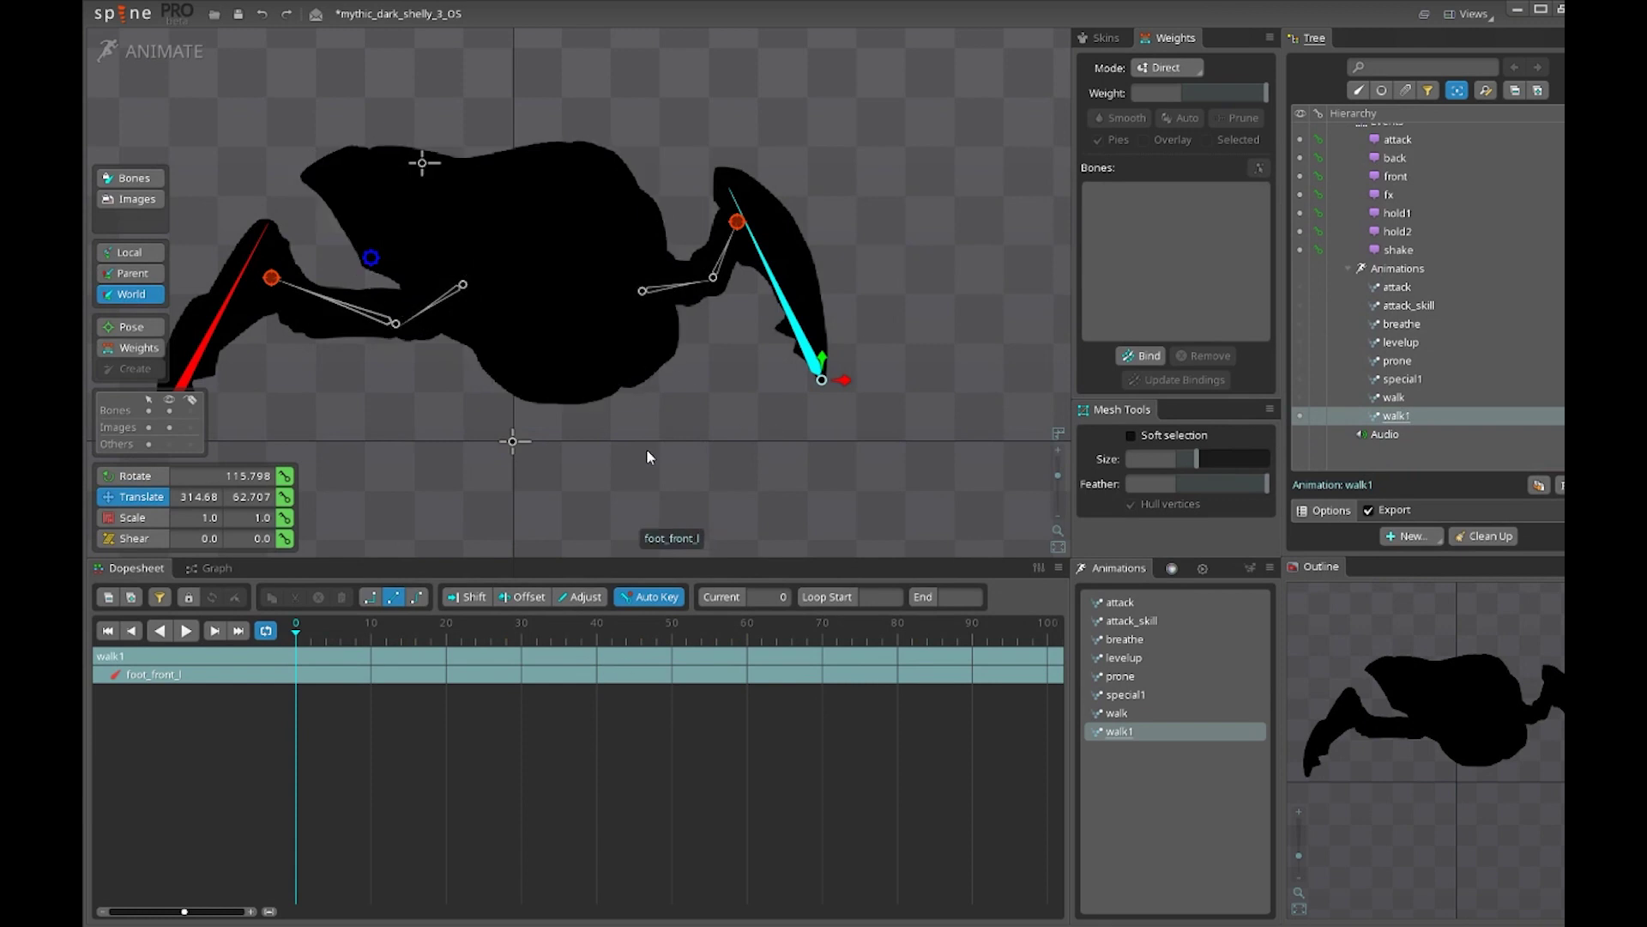
key("space")
left_click(804, 343)
left_click_drag(851, 445, 943, 457)
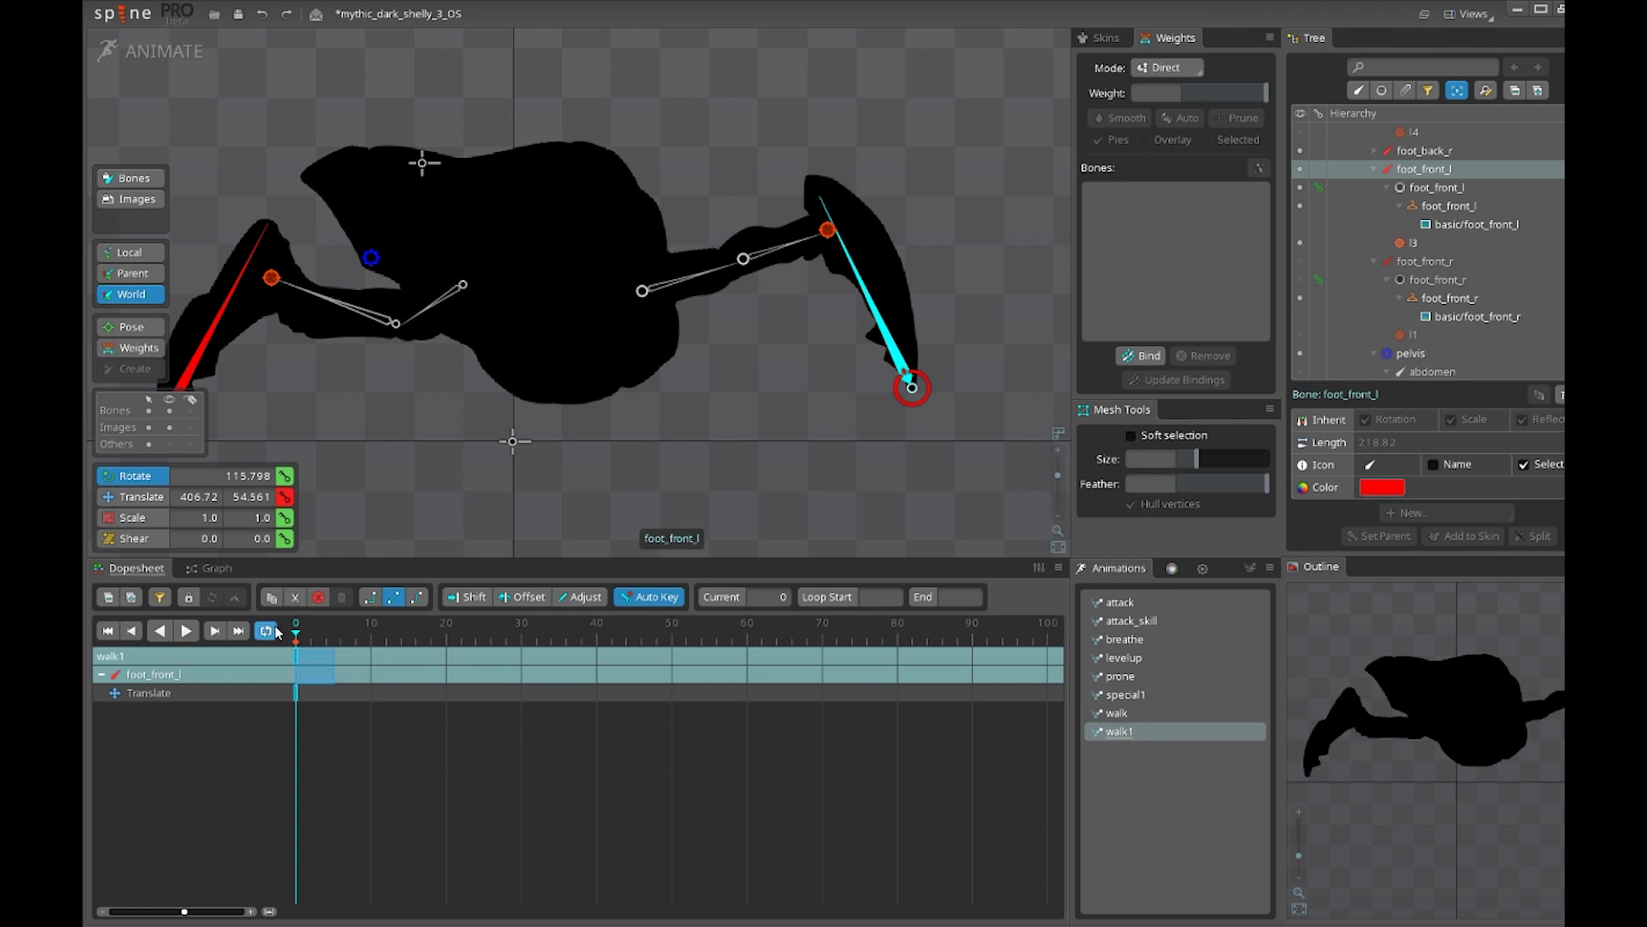
key("Delete")
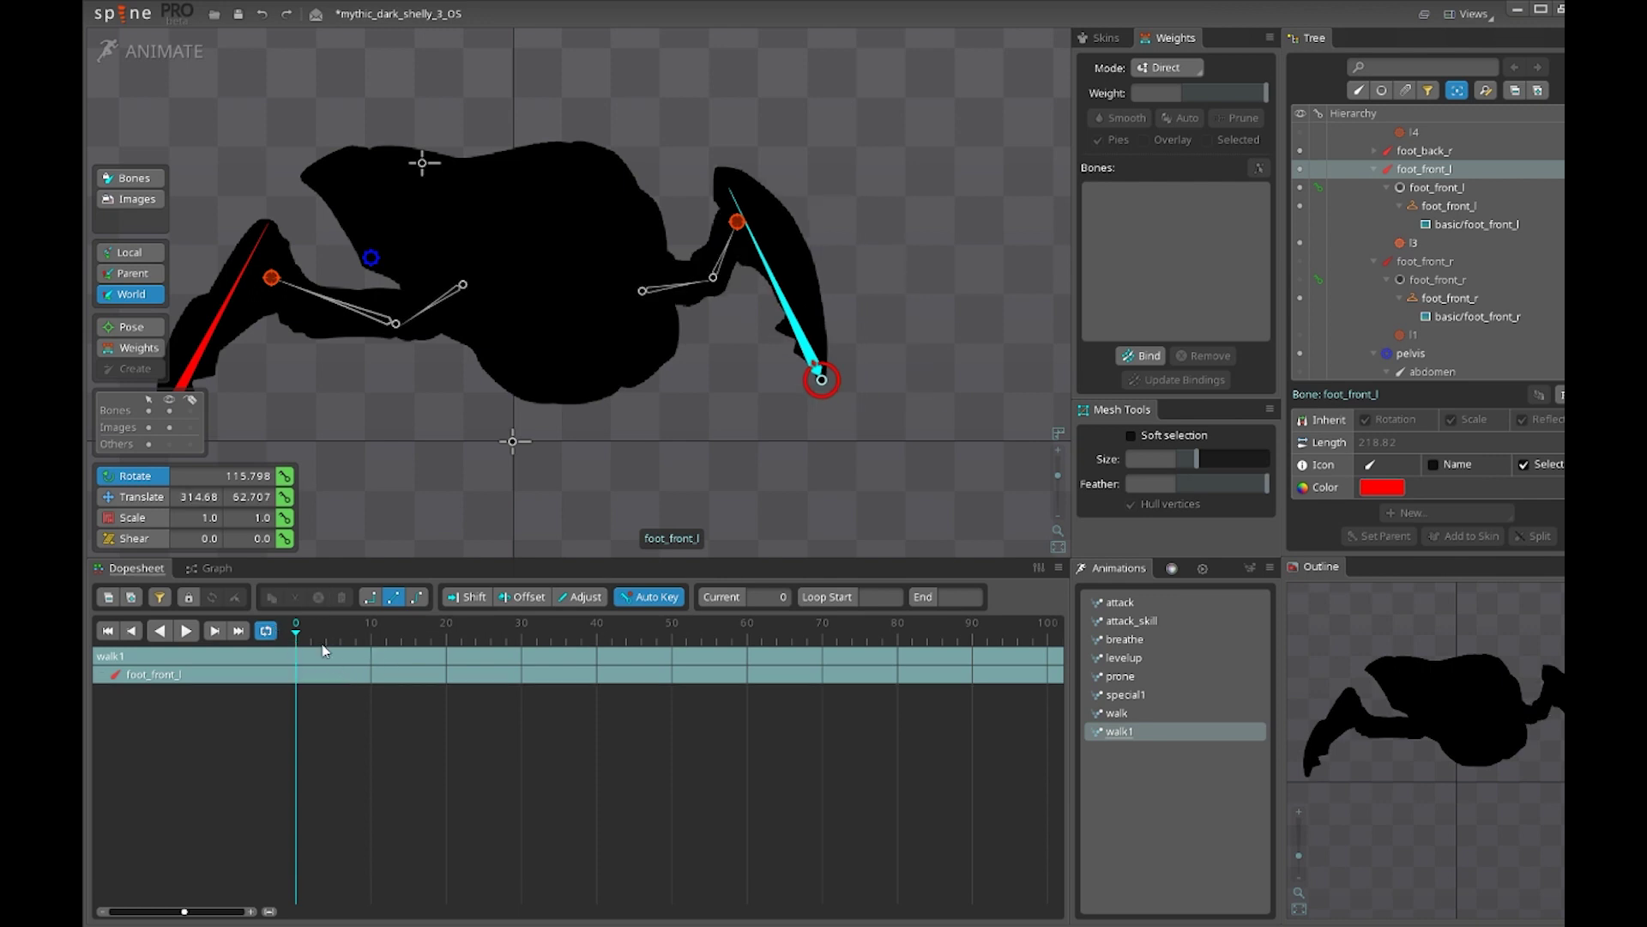
Key foot_front_l's translation and rotation at frame 0, and pose it farther forward at frame 10, at about 423, 51 with rotation about 133.6
left_click(284, 496)
left_click(284, 475)
key("v")
left_click_drag(795, 457, 899, 467)
key("c")
left_click_drag(1001, 274, 987, 226)
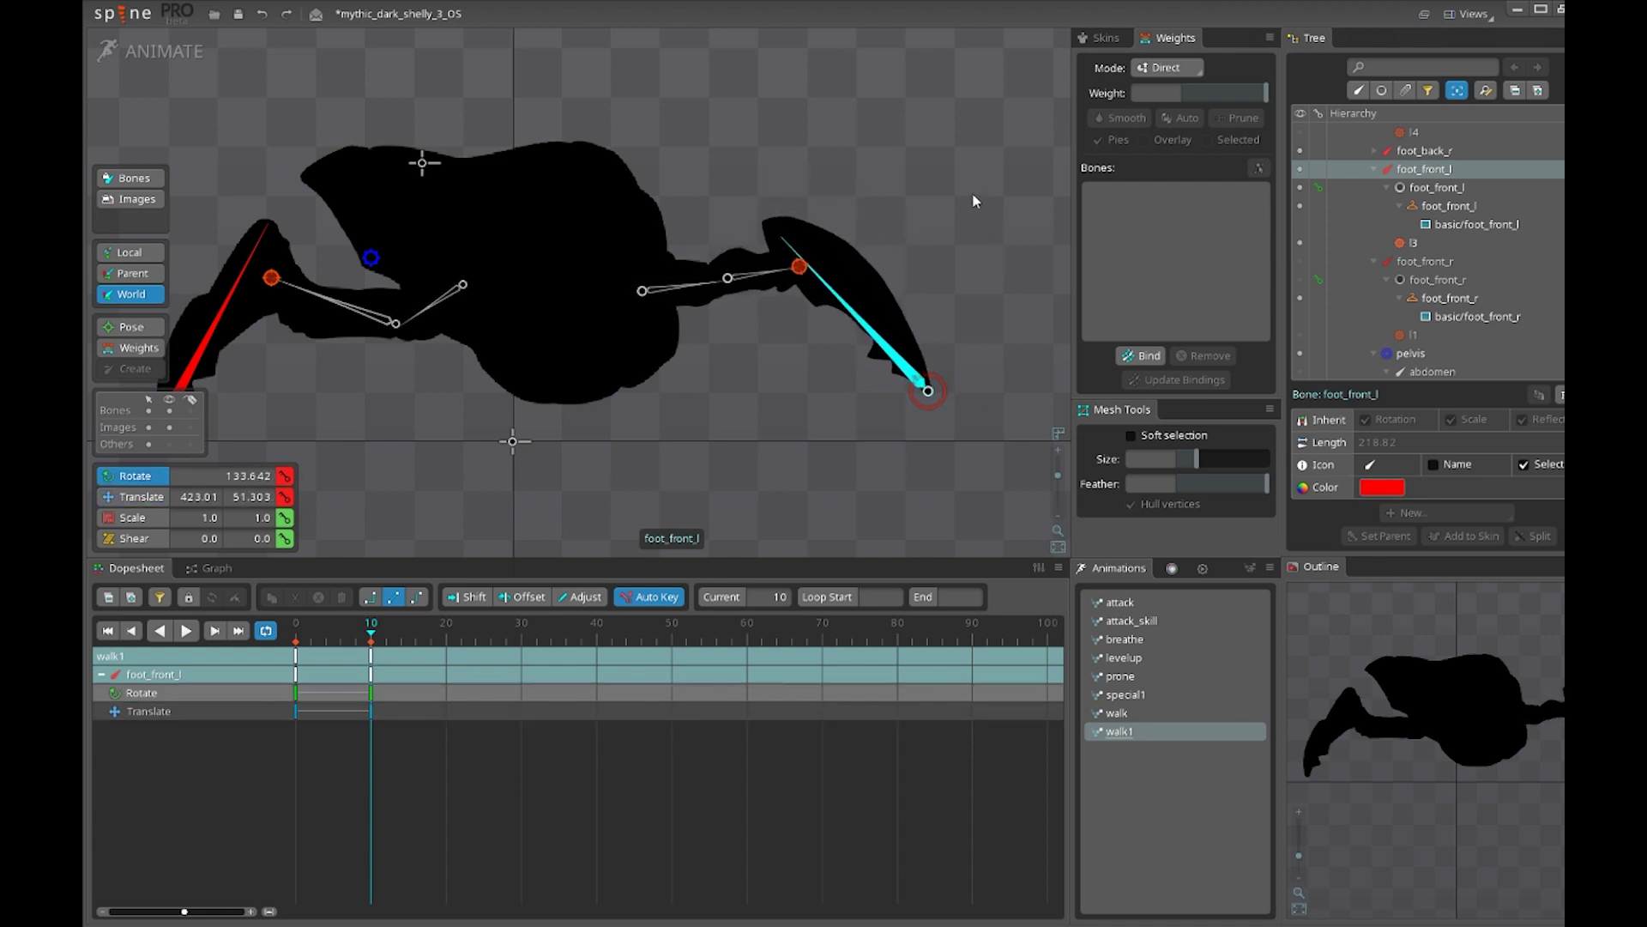
At frame 5, lift foot_front_l to about 352.6, 110 with a rotation of about 137.5, and check the in-between motion
left_click(337, 636)
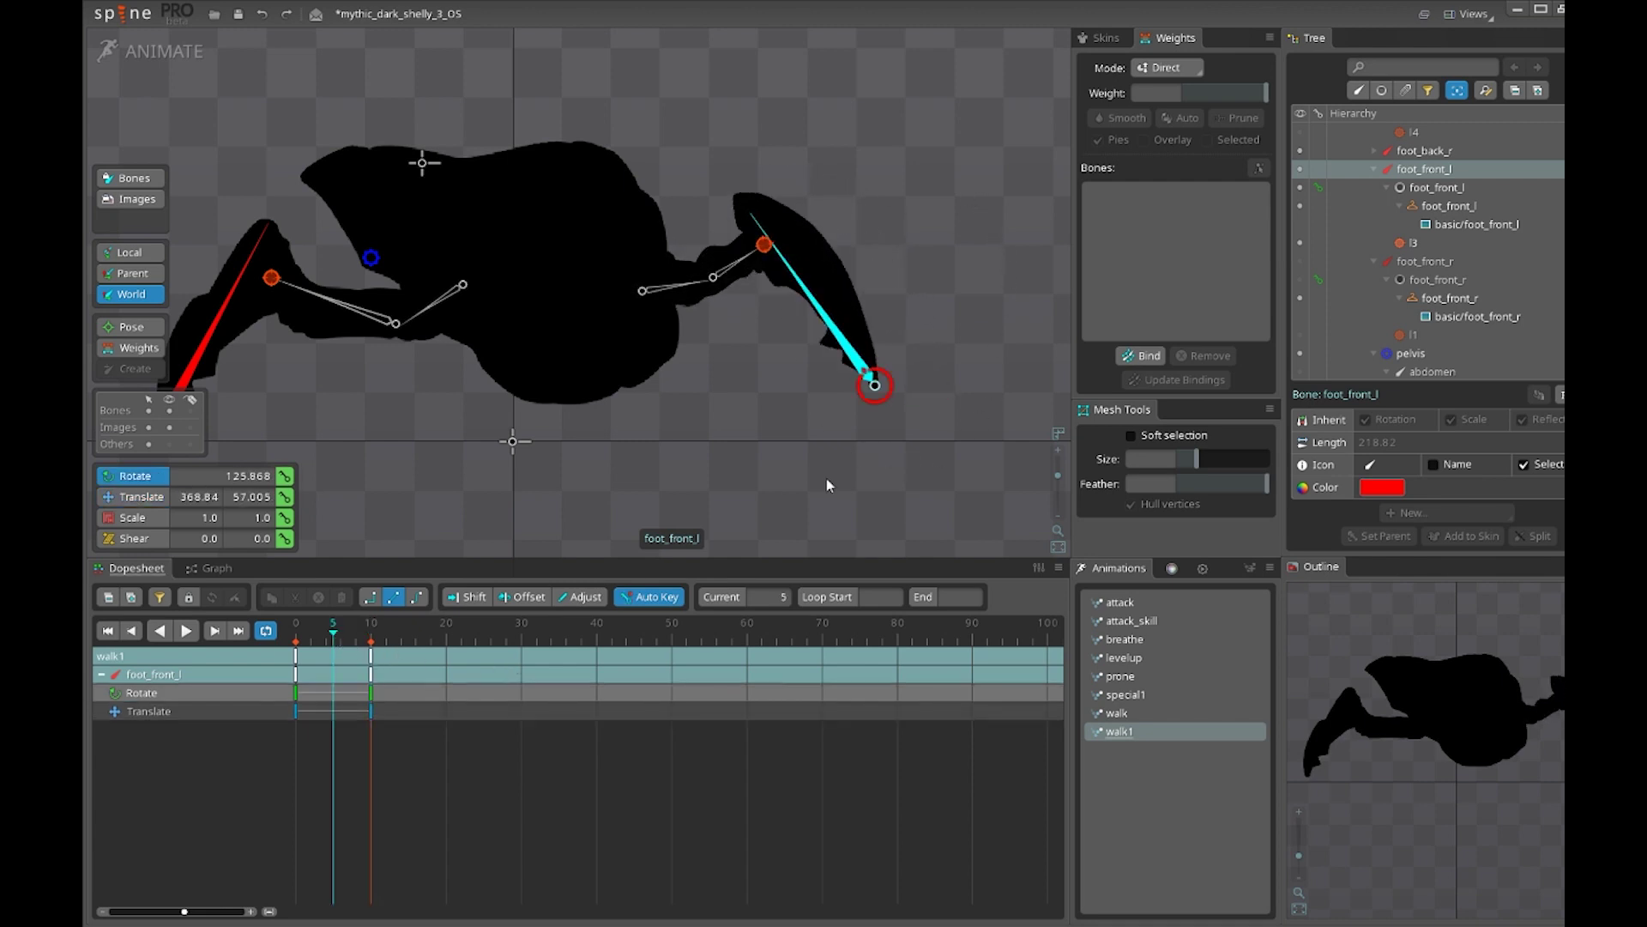
left_click_drag(915, 479, 926, 393)
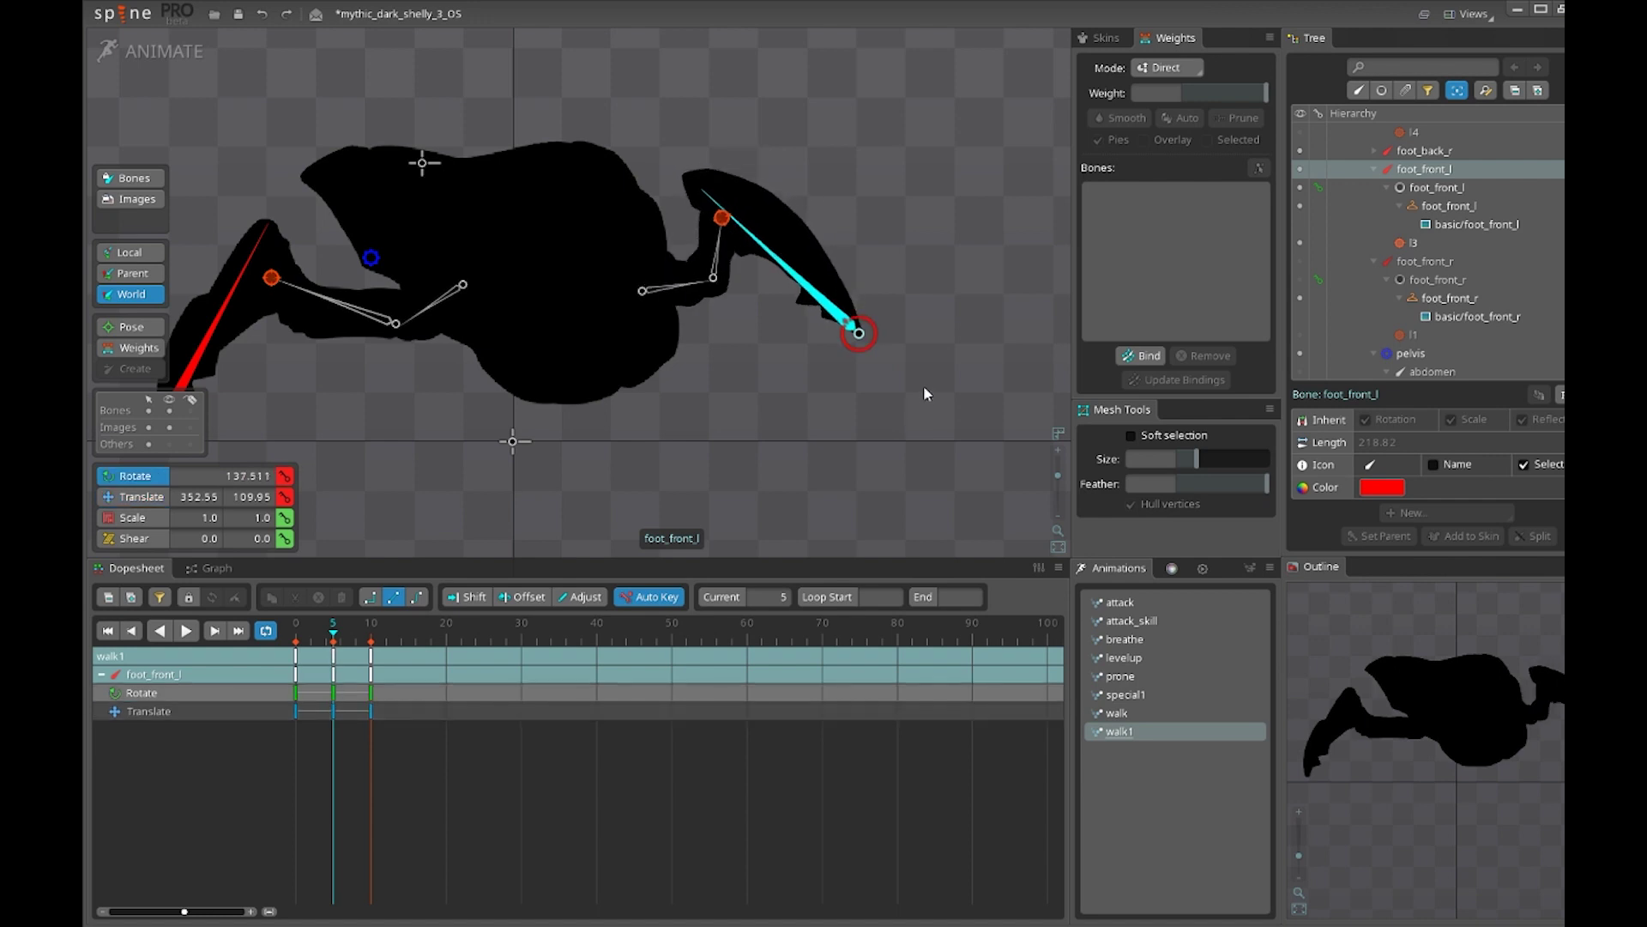
left_click(313, 635)
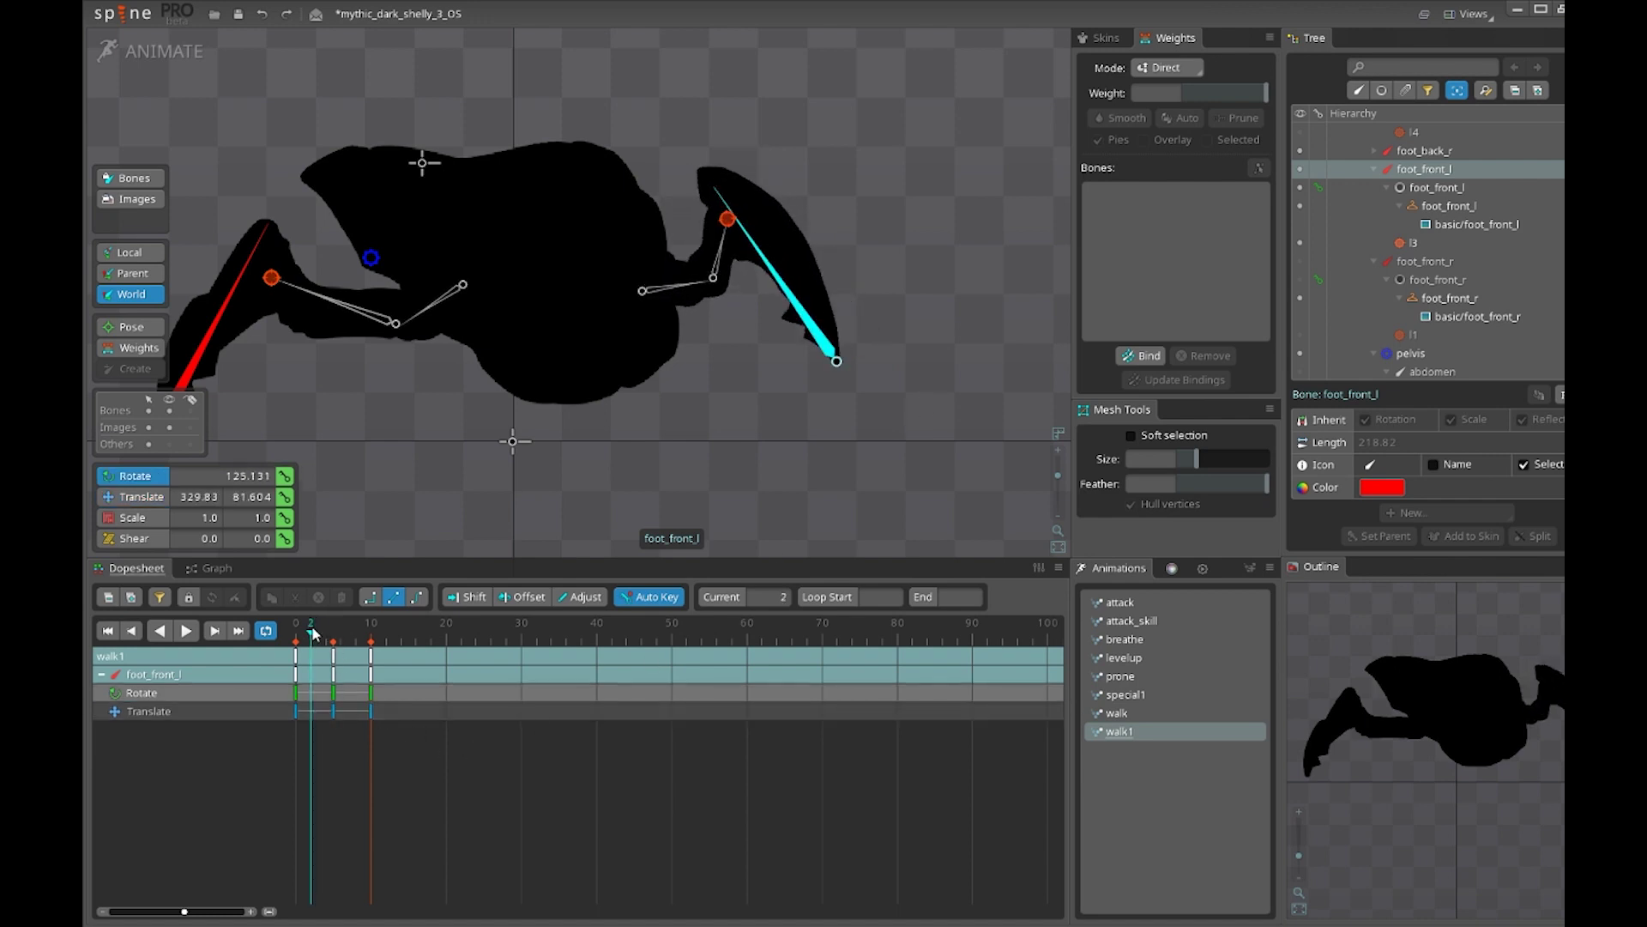
Copy the foot_front_l keys from frame 0 and paste them at frame 20
left_click(377, 656)
left_click(296, 659)
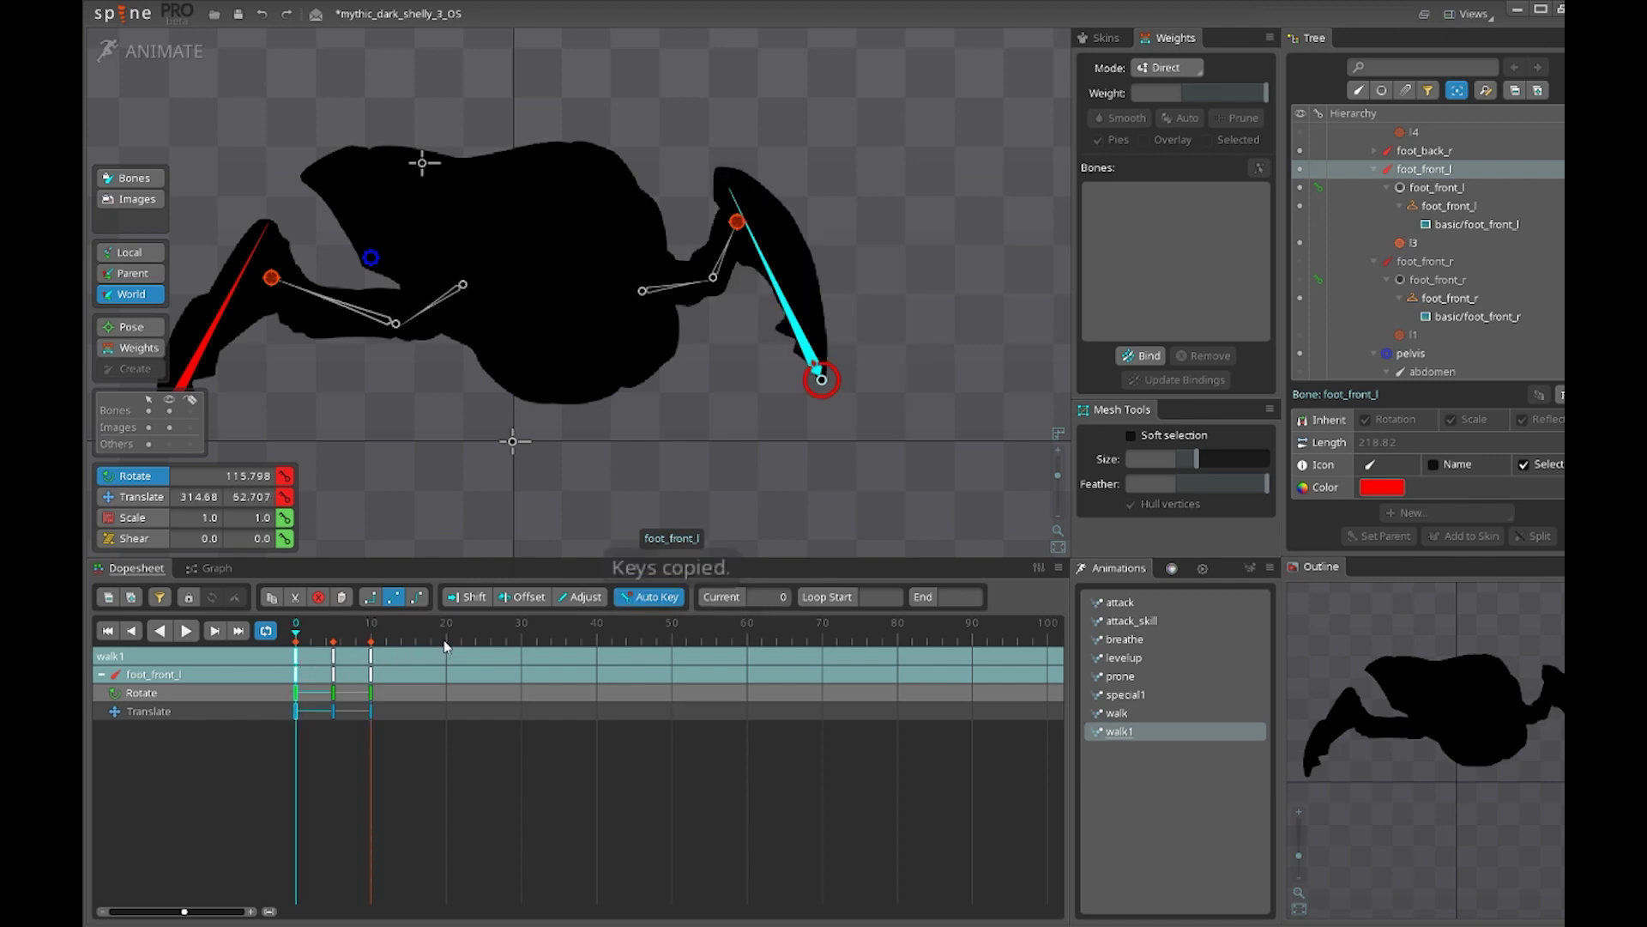
left_click(446, 642)
key("ctrl+v")
Play back the walk1 animation from frame 0 to review the foot_front_l step cycle
left_click(294, 640)
key("d")
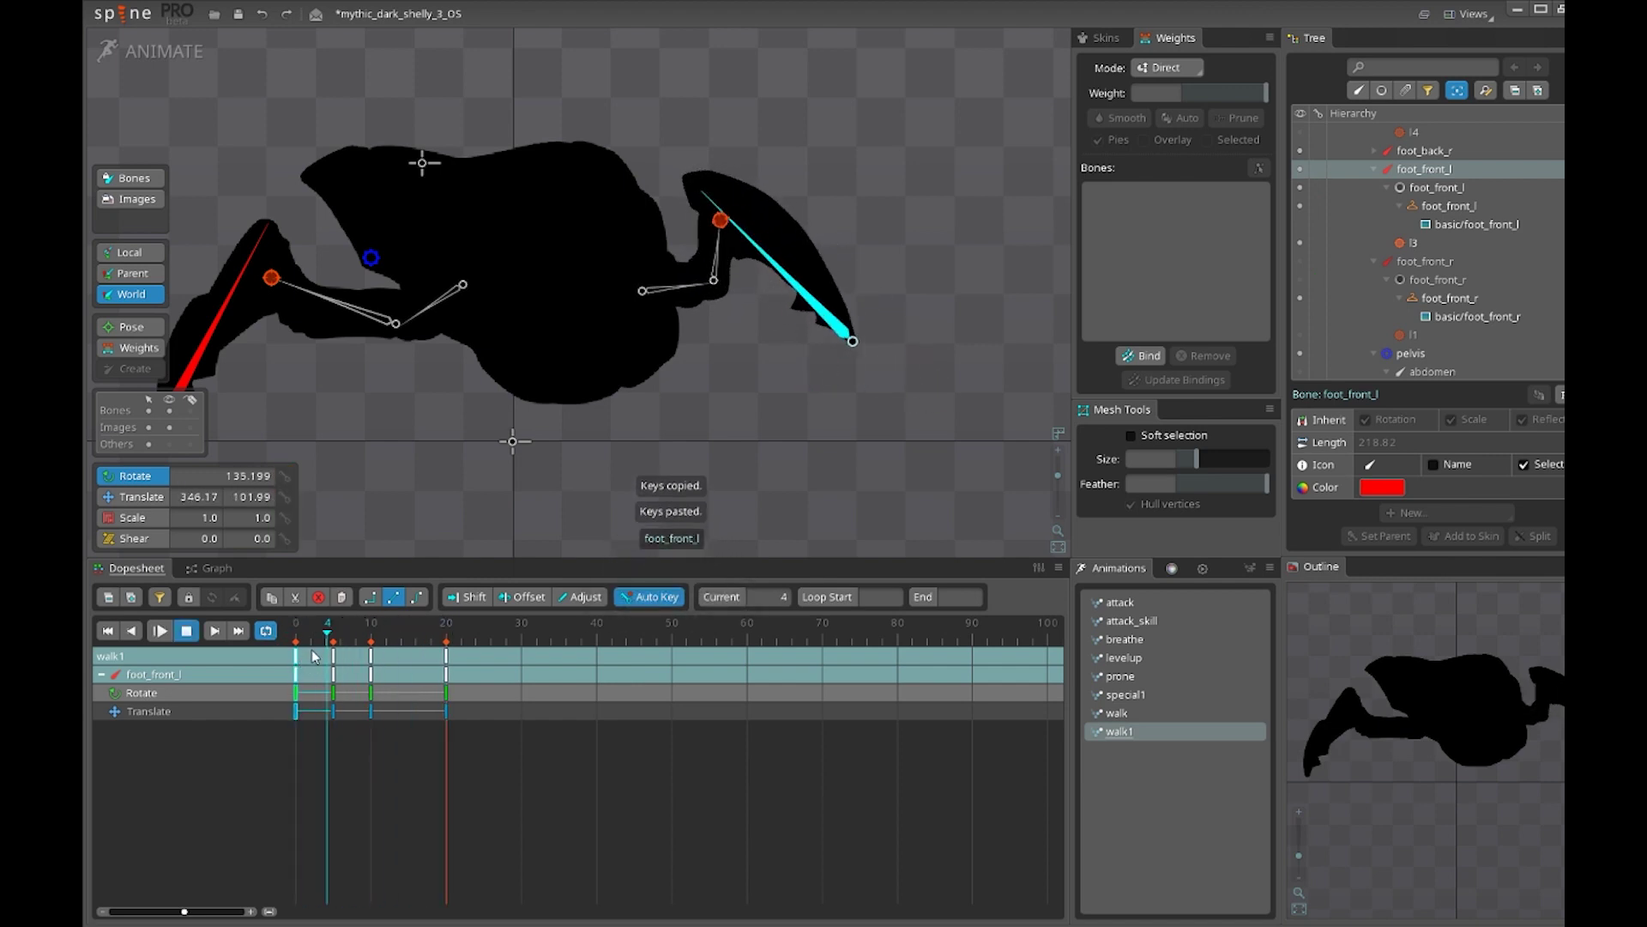
left_click(489, 795)
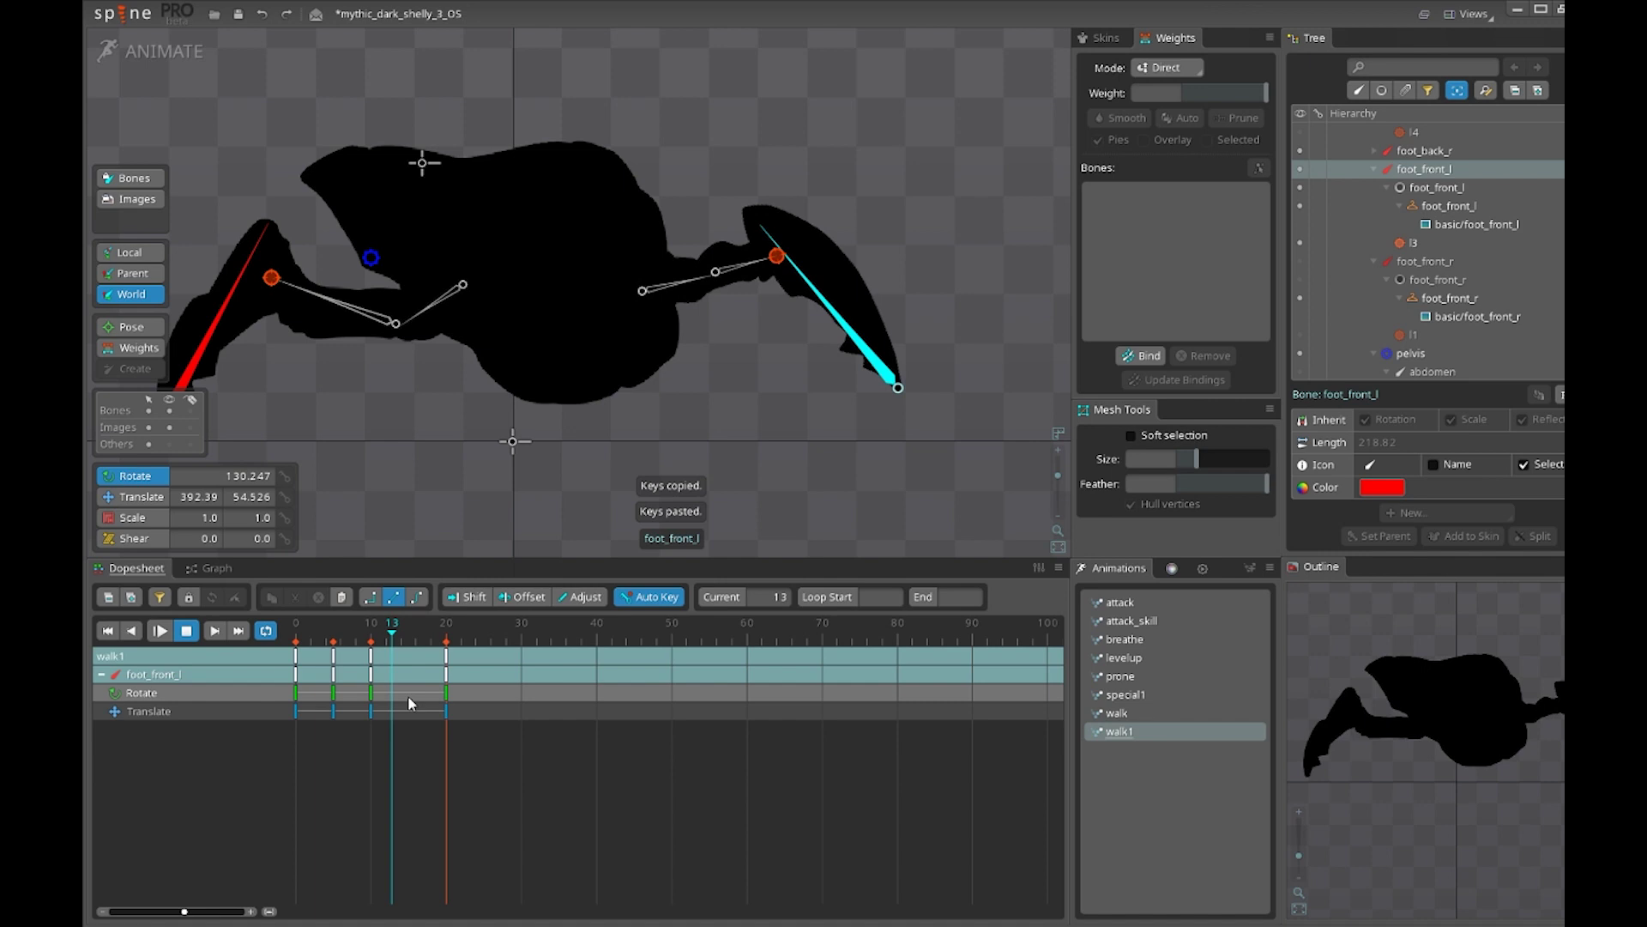
key("space")
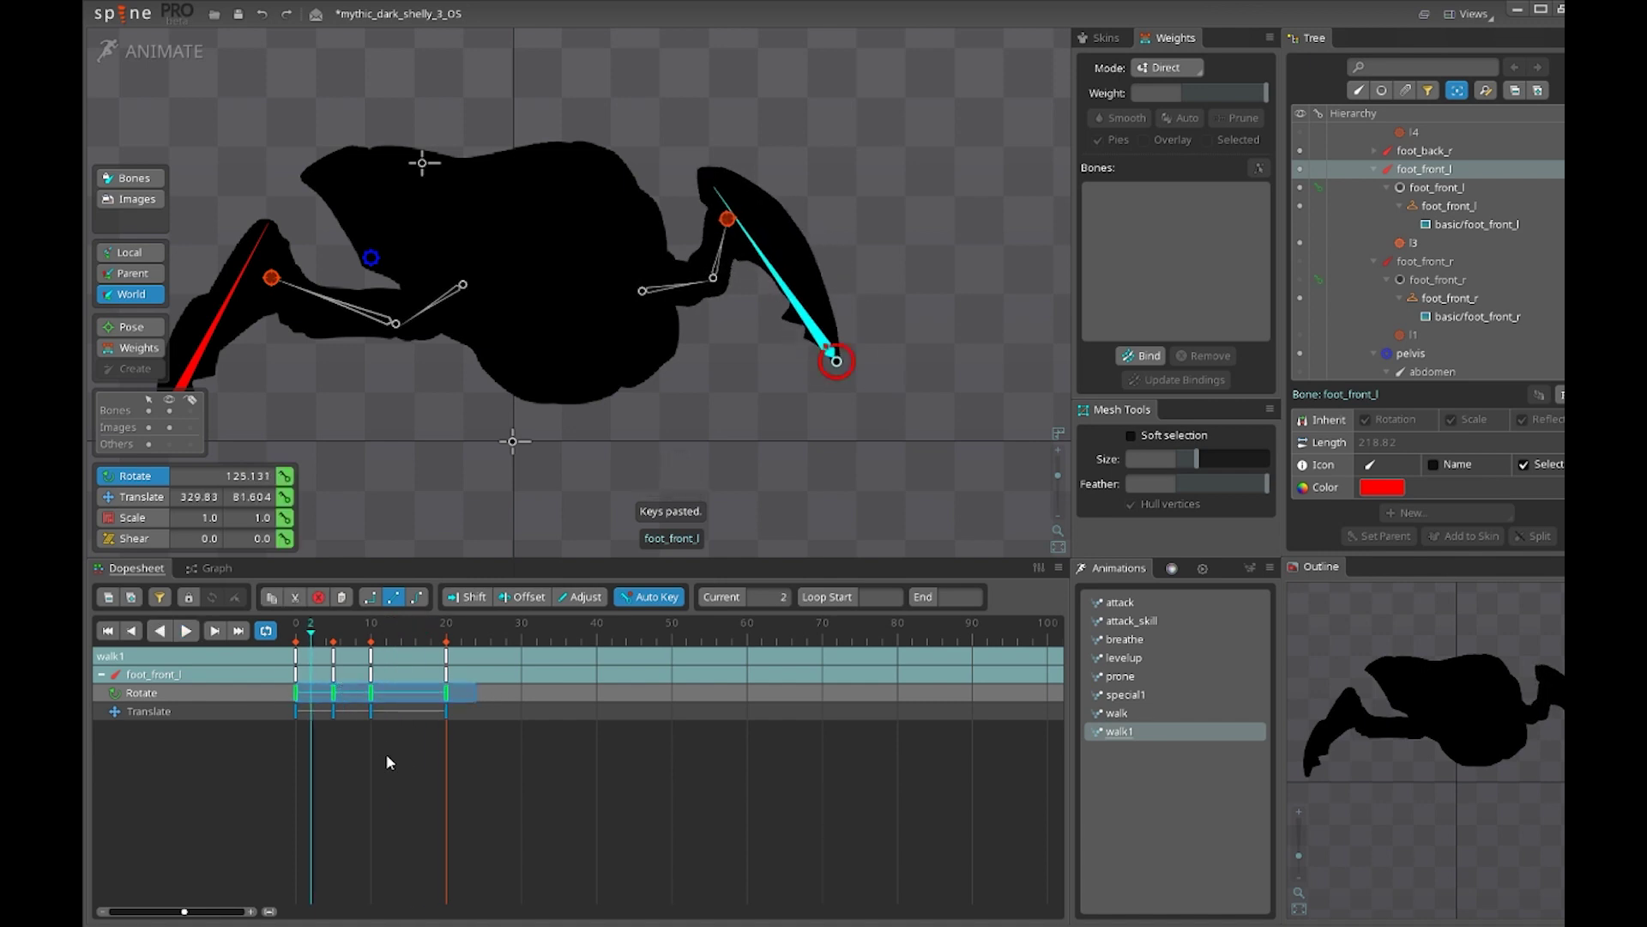
Offset foot_front_l's rotation keys by 2 frames in the walk1 animation and play it back to check the overlapping motion
left_click_drag(402, 702, 386, 695)
left_click_drag(400, 632, 434, 640)
key("d")
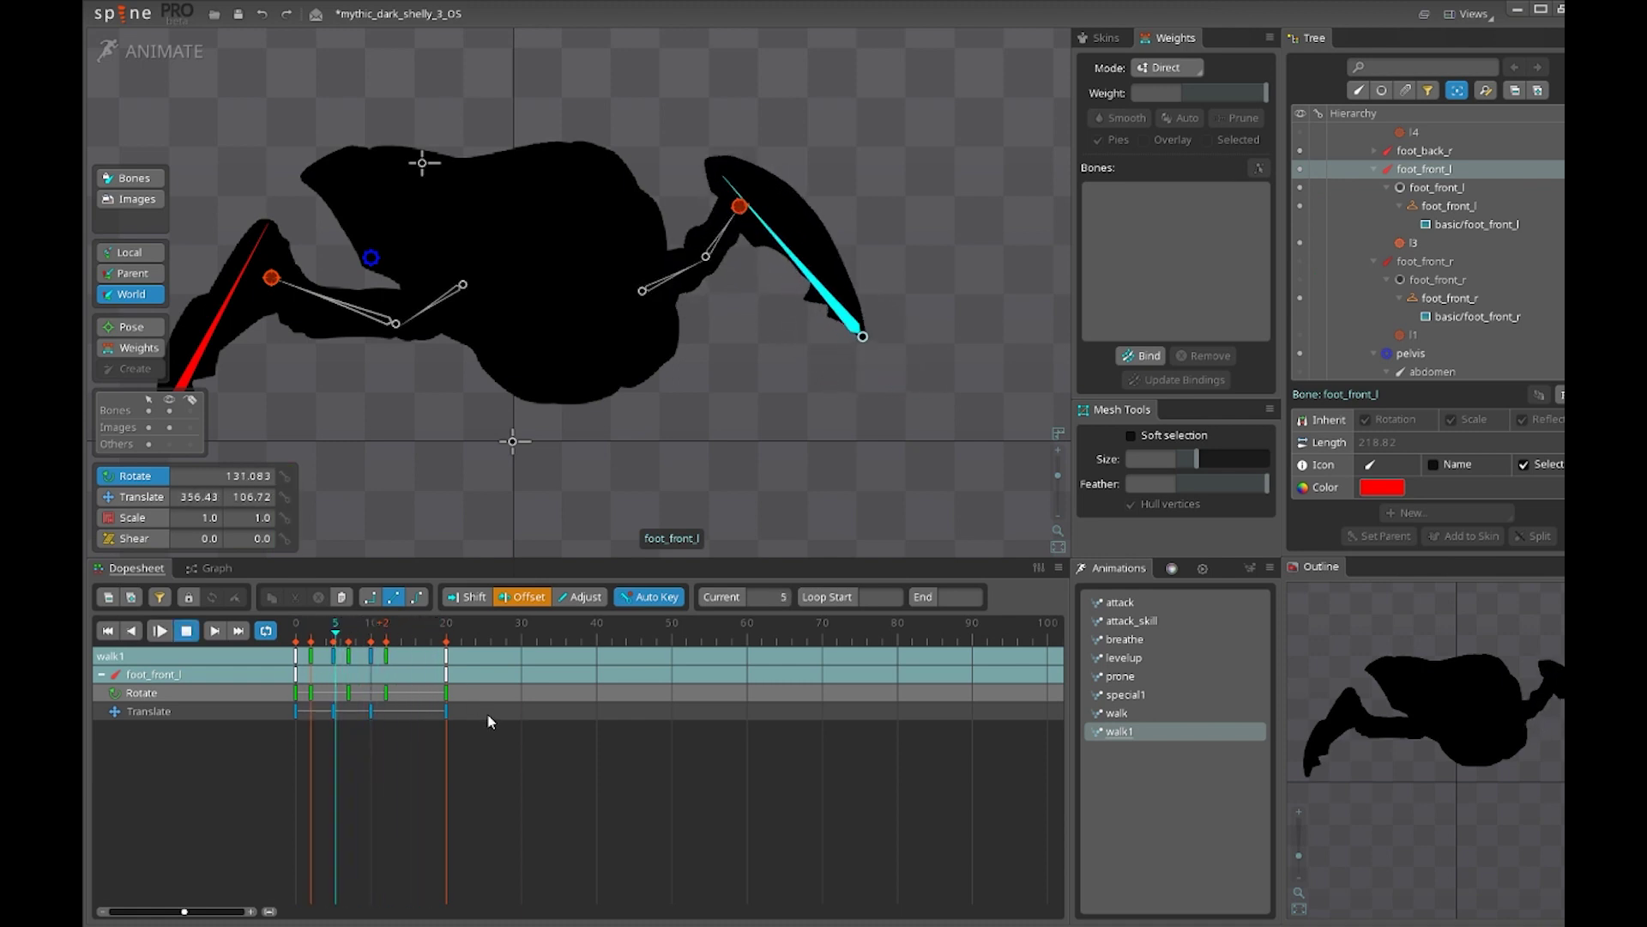
key("d")
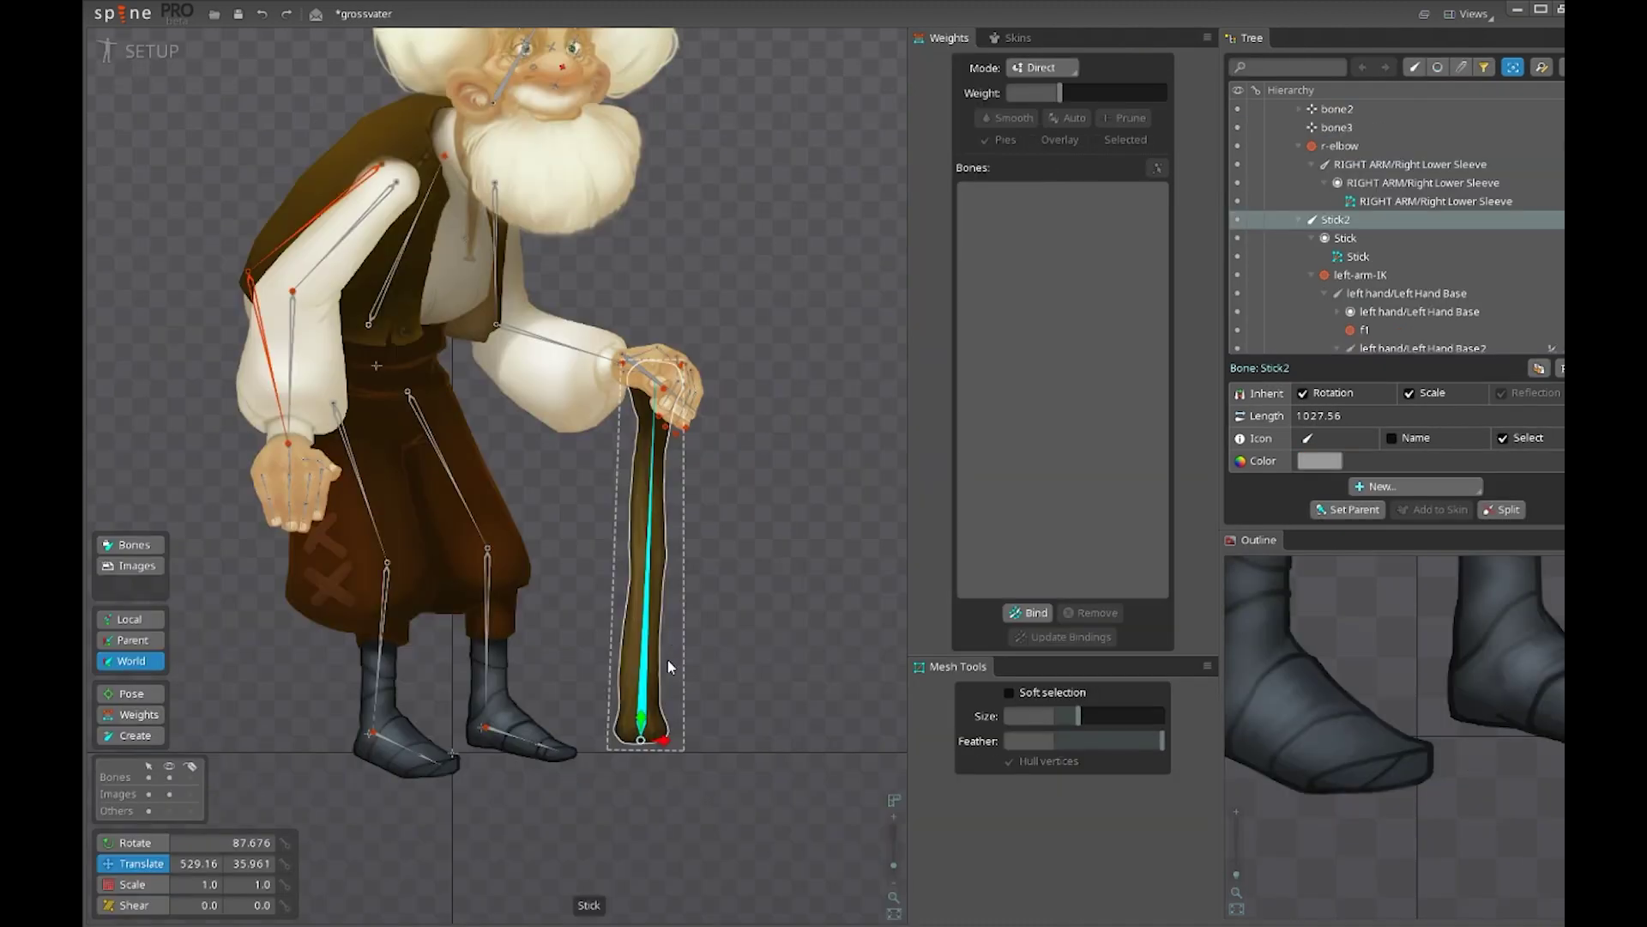
In the grossvater setup, select the red HEAD HAIR4 bone on the nose and frame the old man's head and upper body in the outline preview
scroll(739, 644, "down", 3)
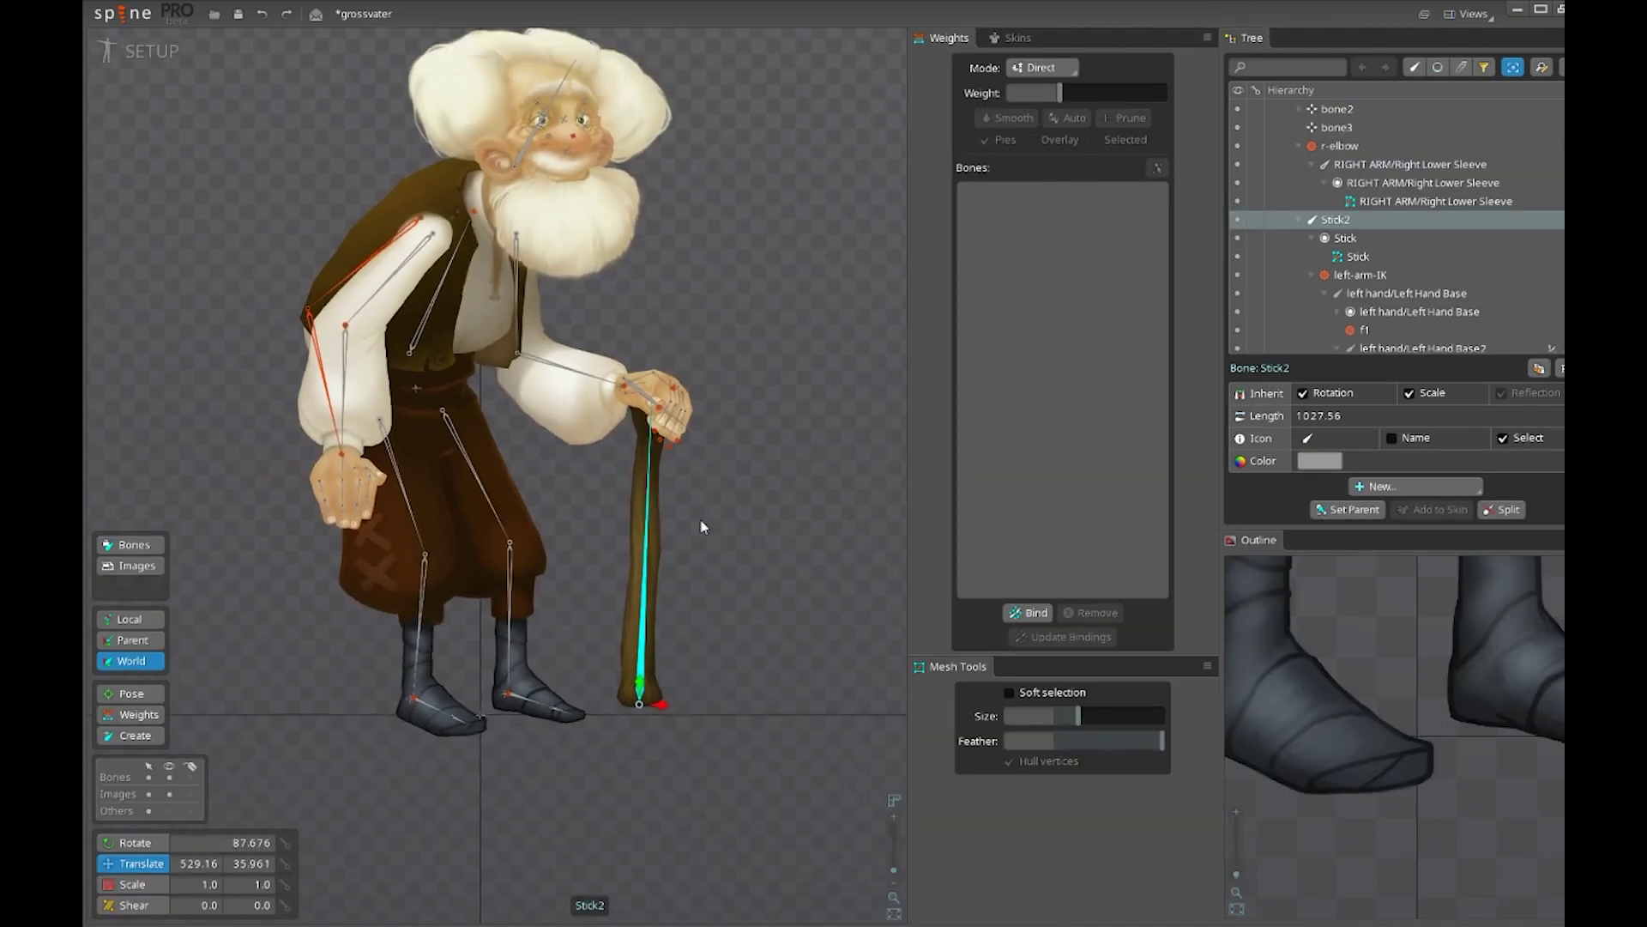
left_click_drag(741, 610, 804, 633)
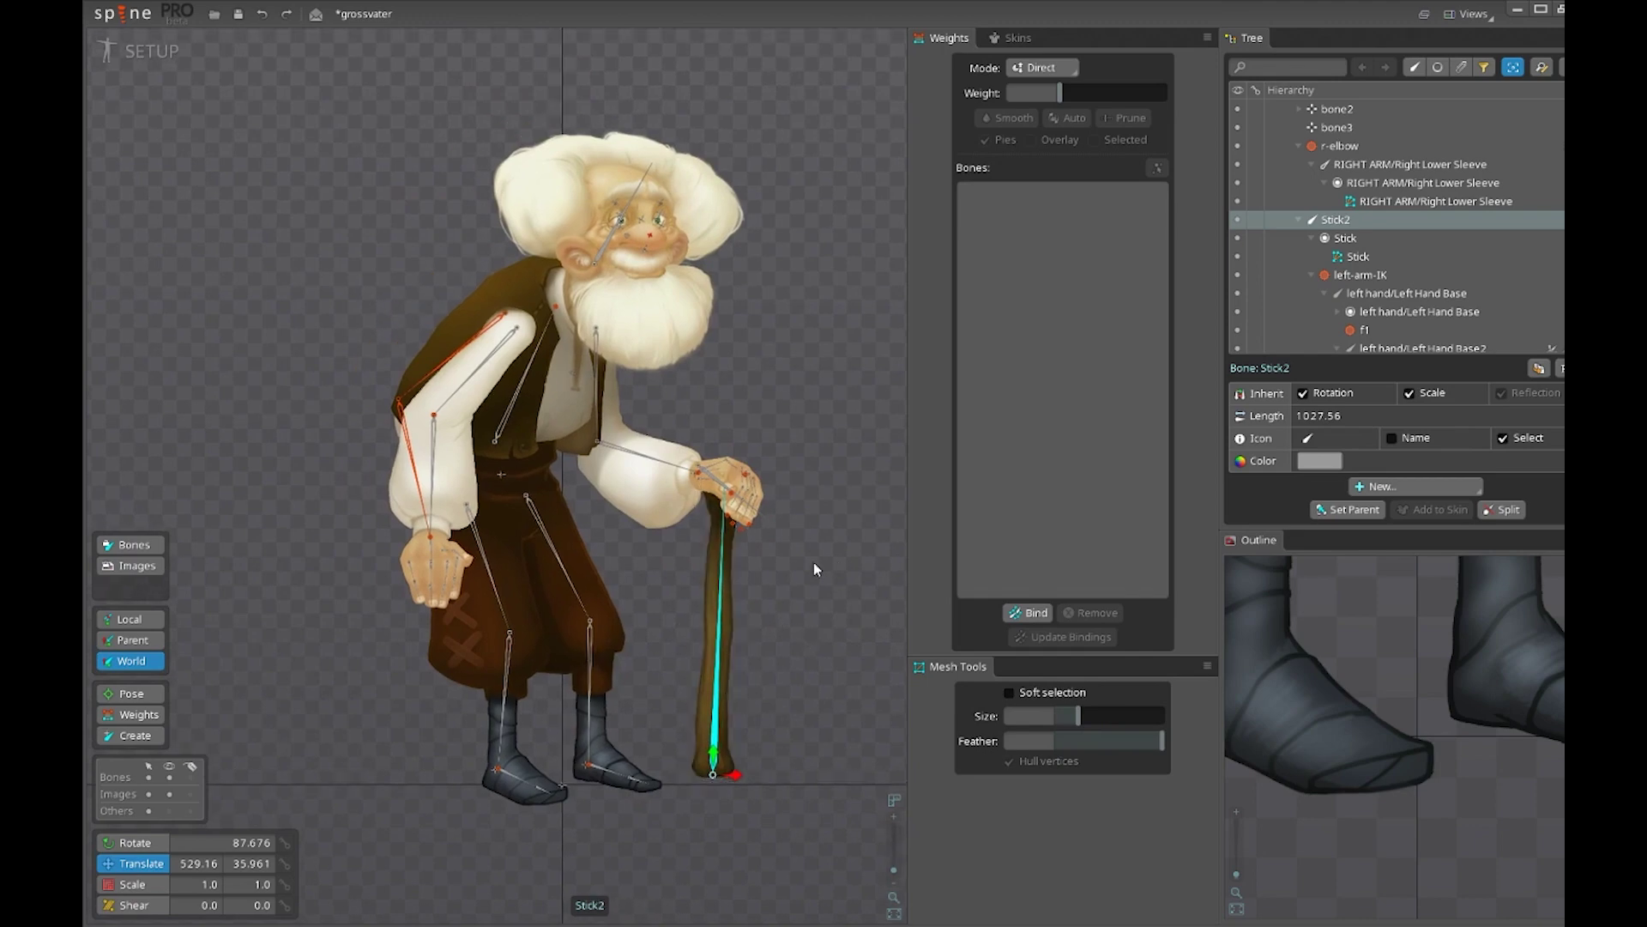
scroll(748, 336, "up", 5)
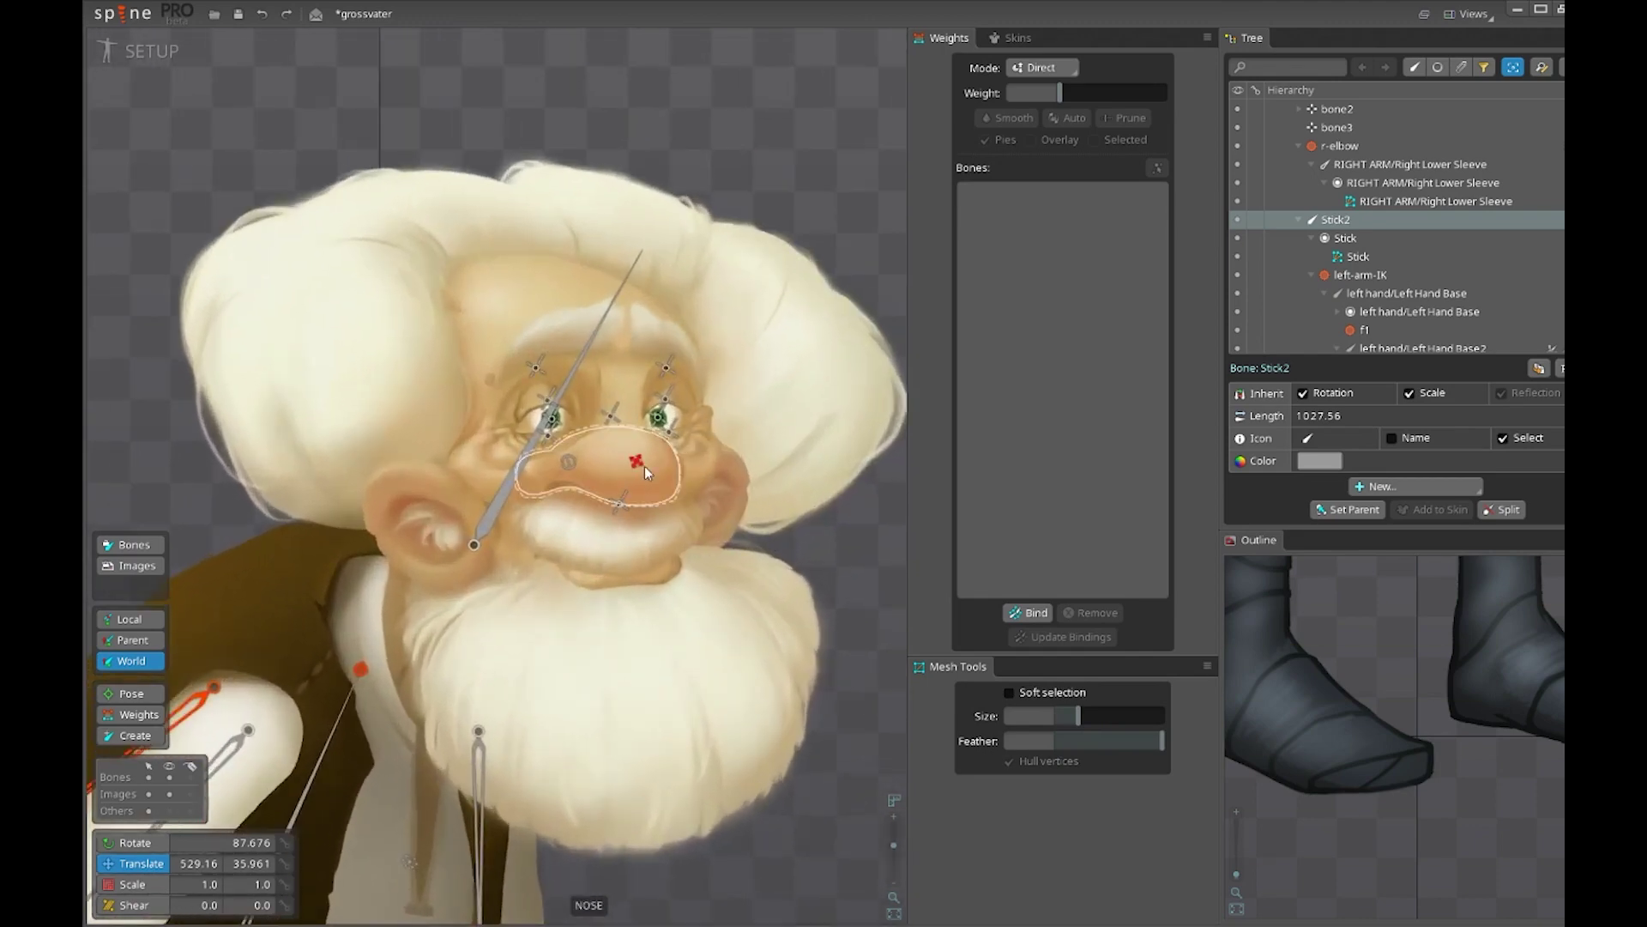
left_click(637, 463)
left_click_drag(801, 560, 719, 503)
scroll(797, 521, "down", 2)
left_click_drag(1355, 689, 1438, 868)
scroll(1438, 867, "down", 4)
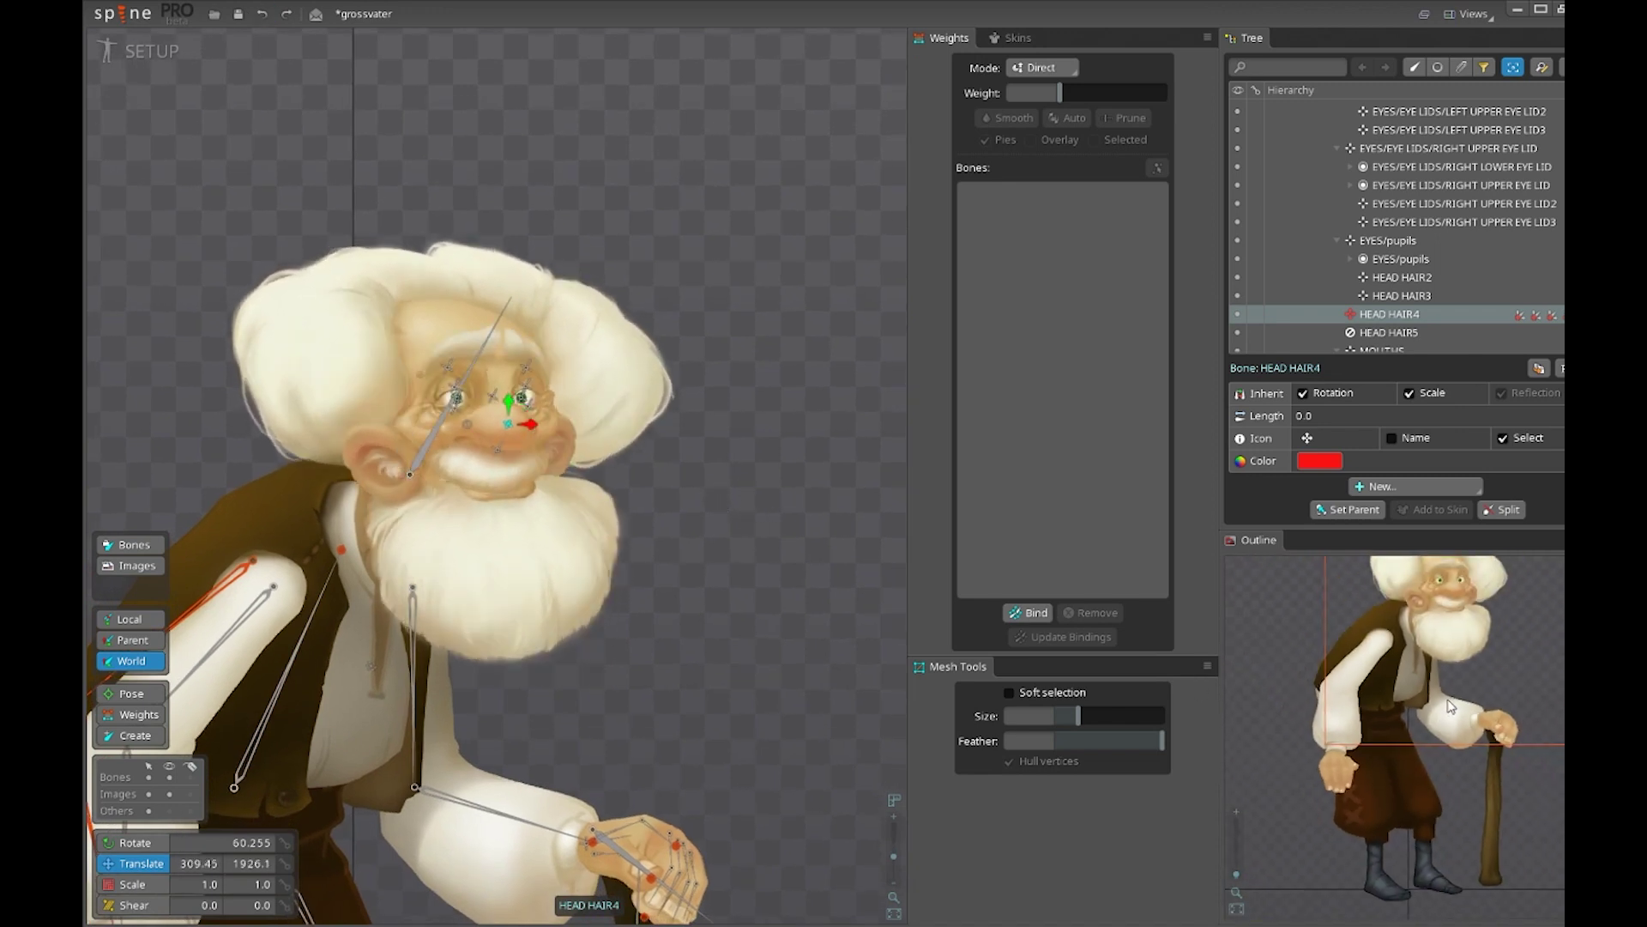
left_click_drag(1411, 600, 1420, 699)
scroll(618, 480, "up", 1)
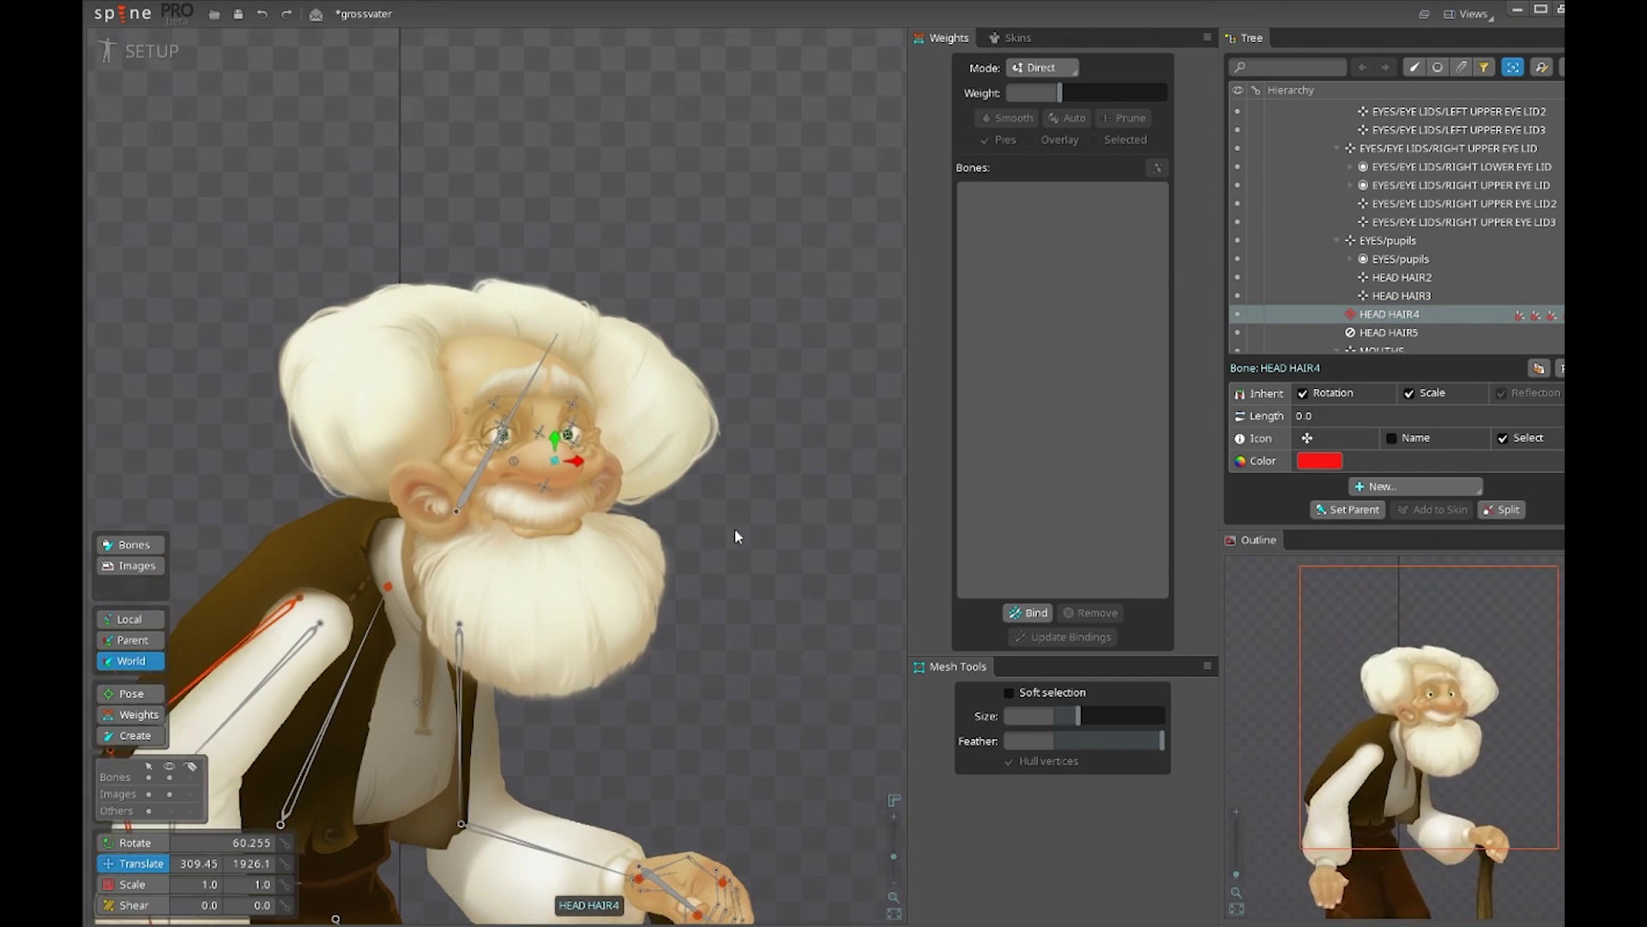
scroll(757, 580, "up", 1)
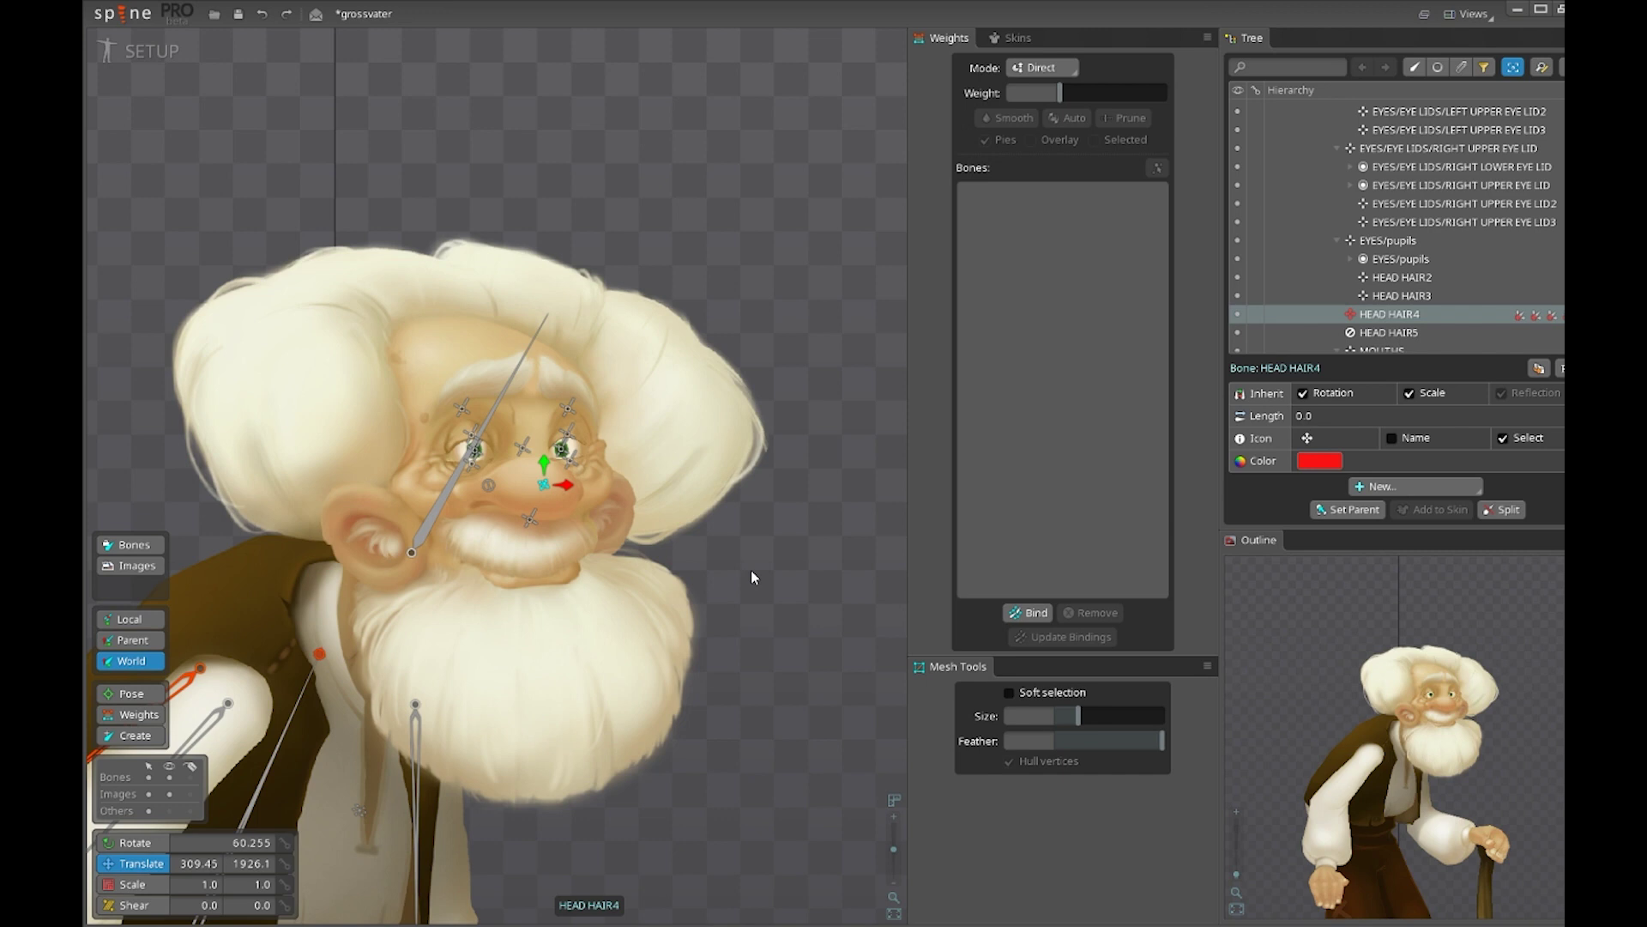
scroll(731, 588, "down", 1)
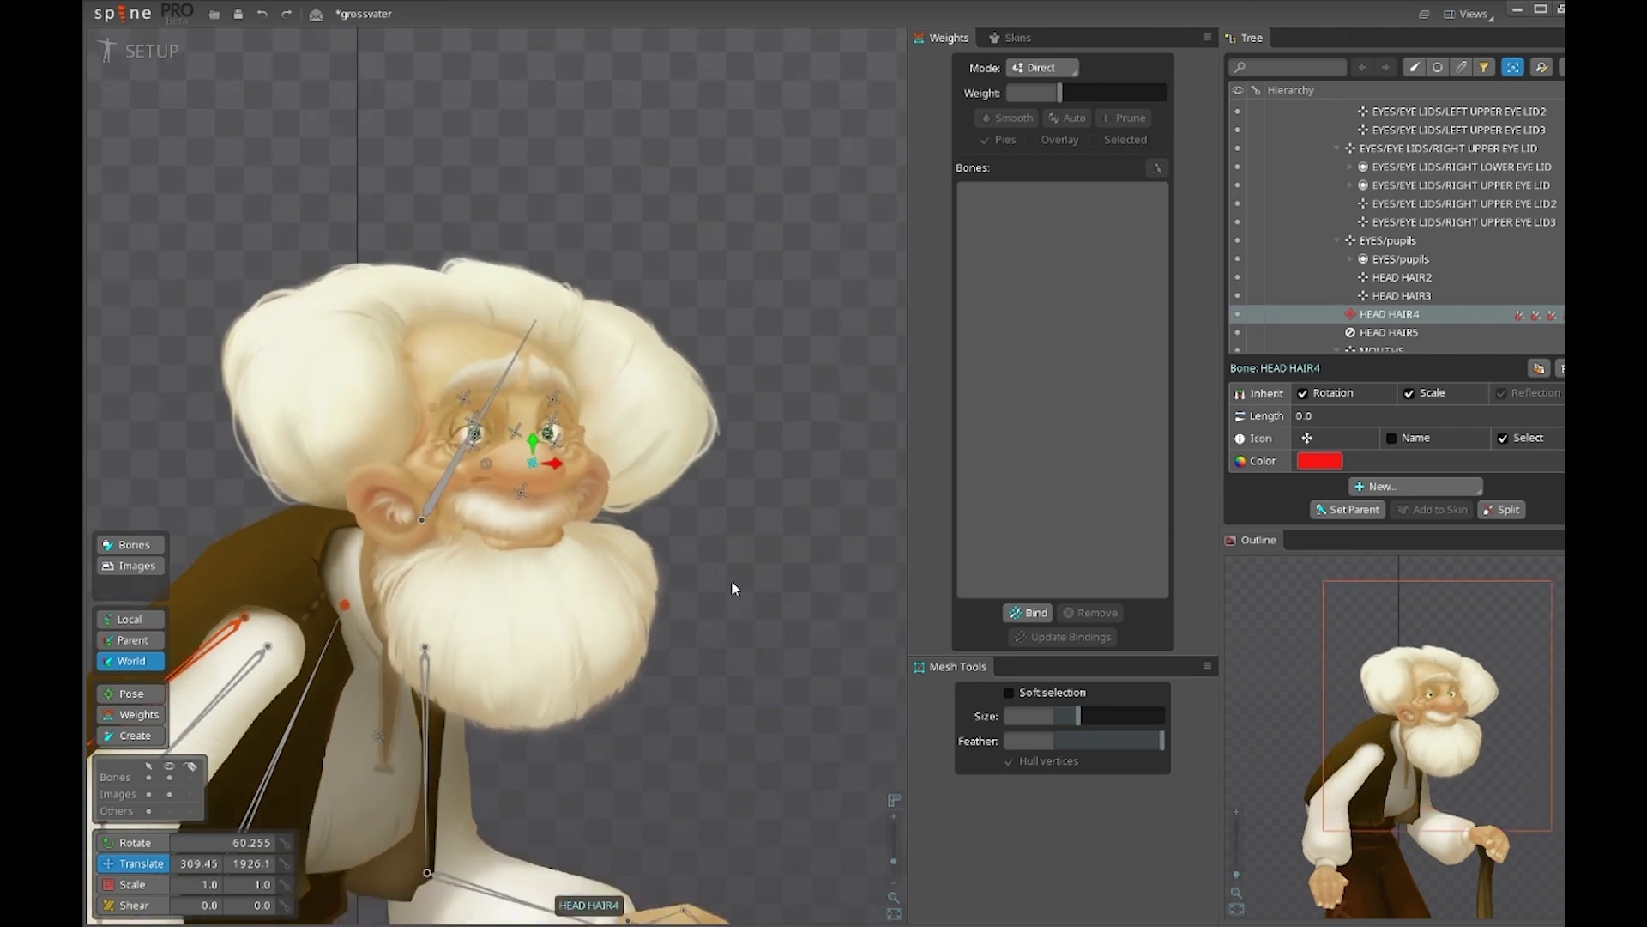
scroll(731, 579, "down", 4)
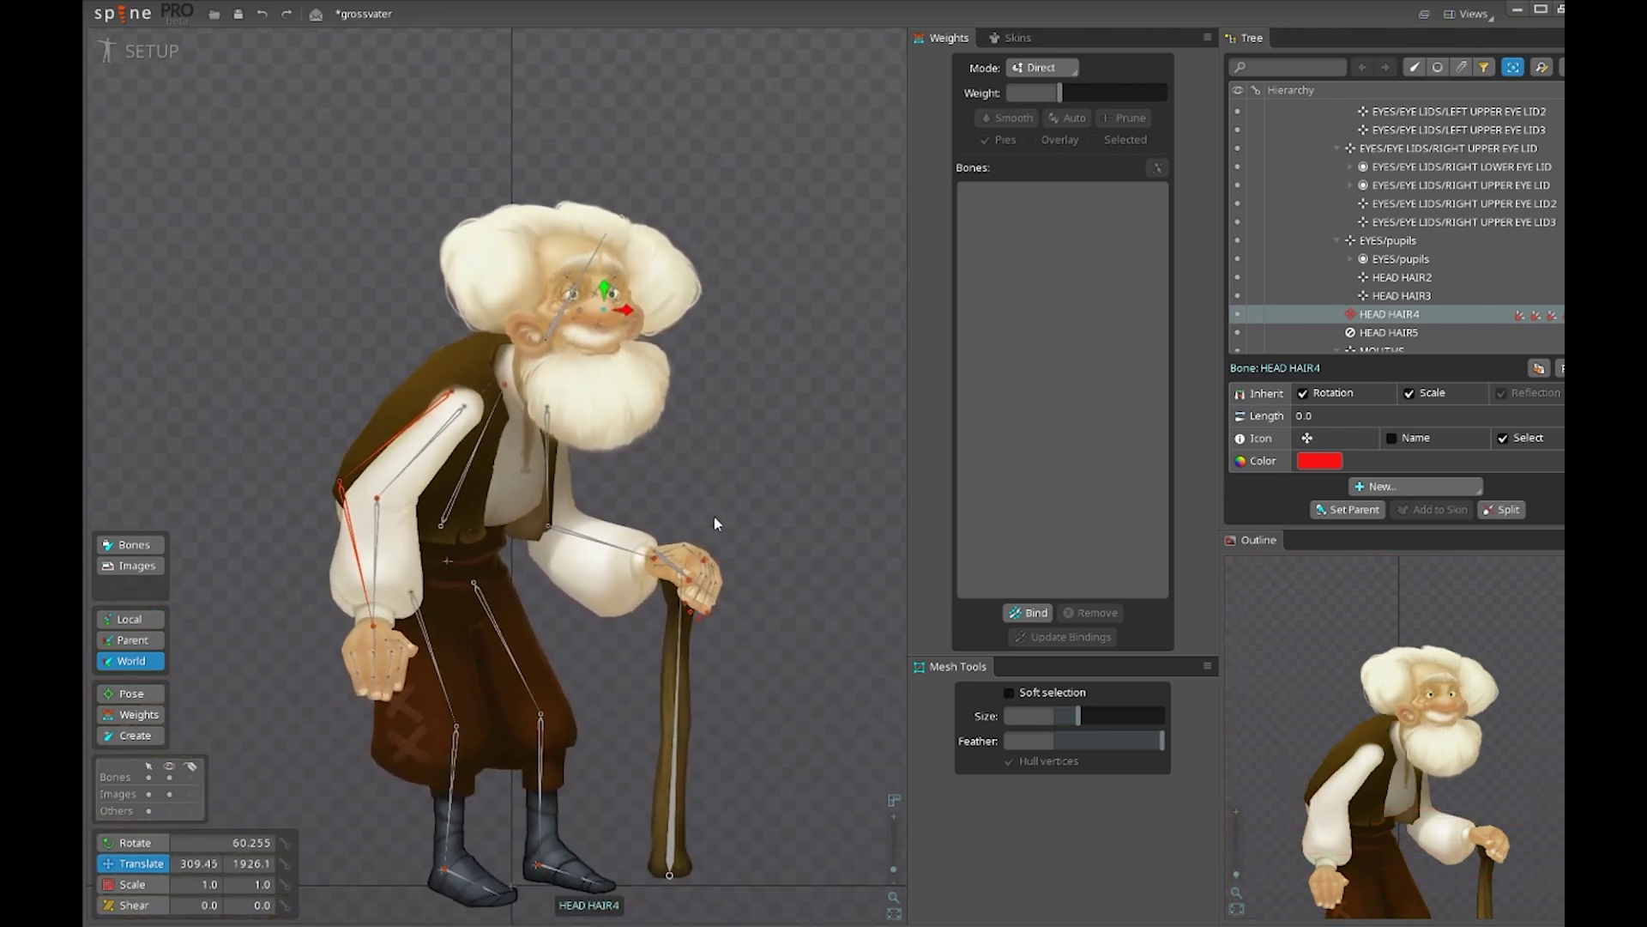
scroll(729, 511, "up", 2)
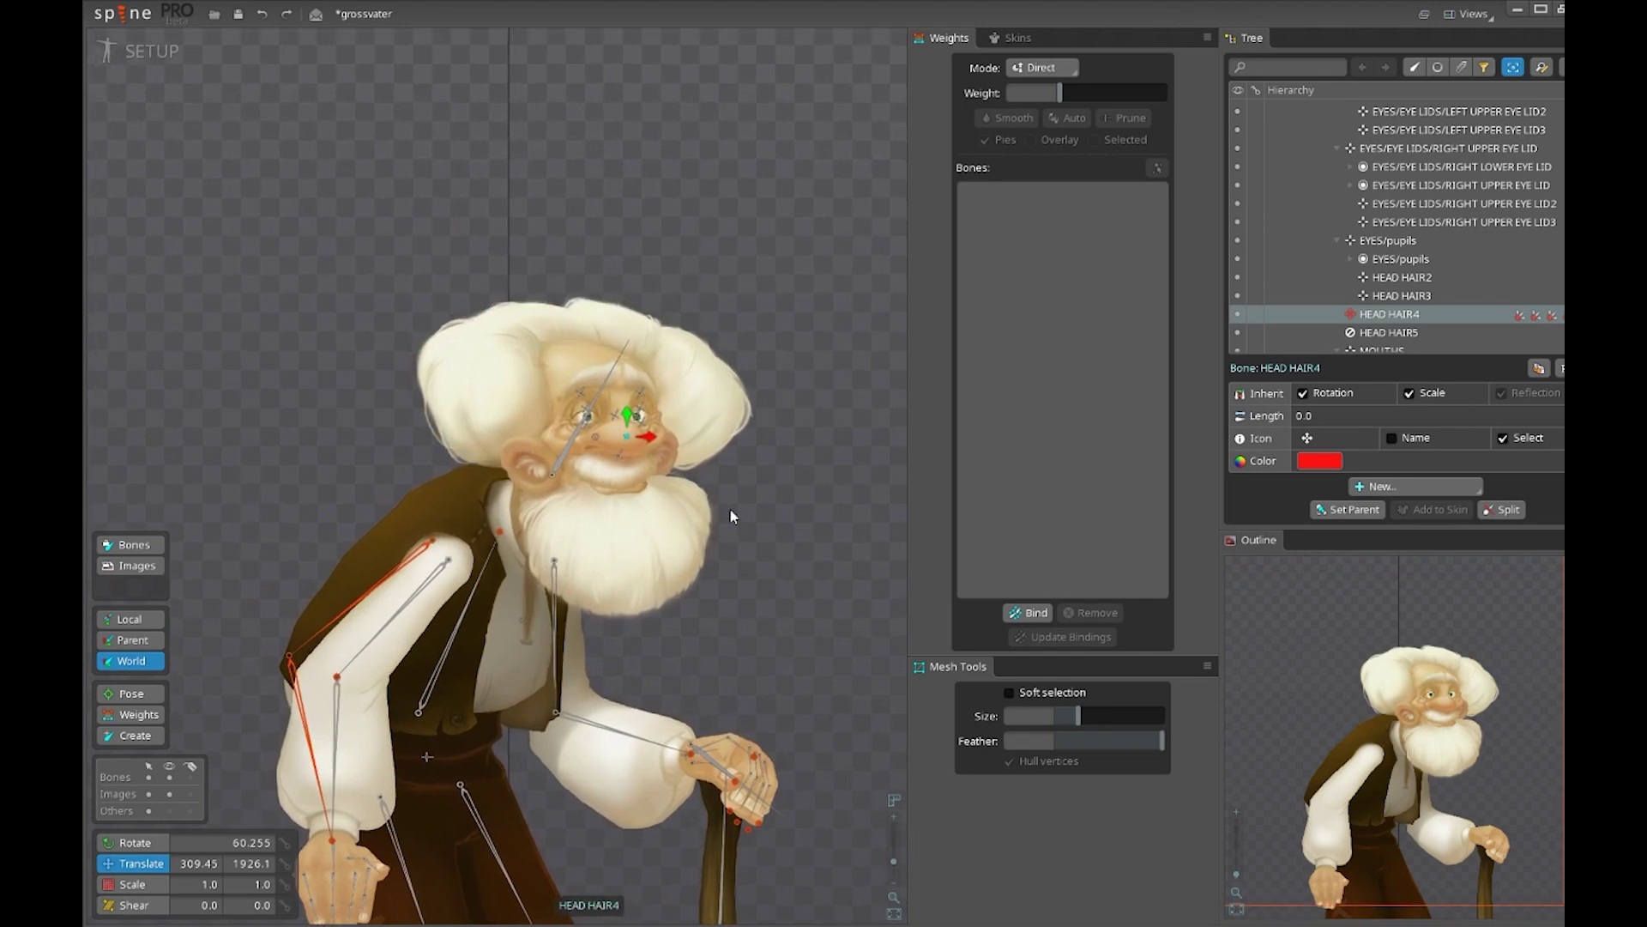
scroll(731, 515, "down", 3)
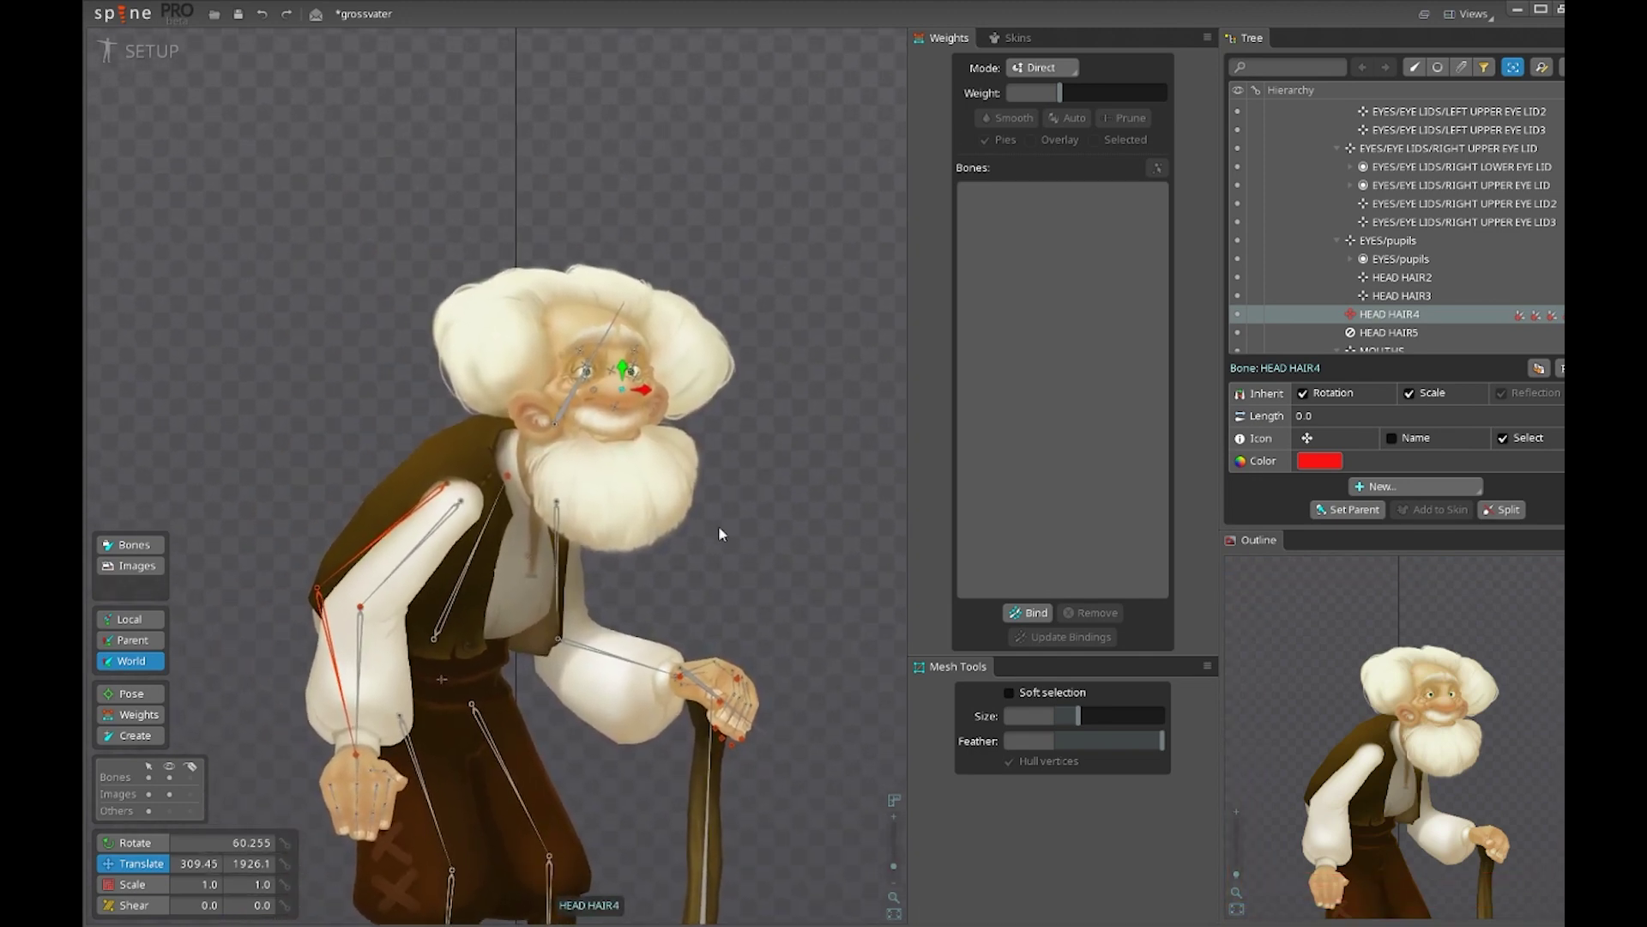
scroll(715, 558, "up", 1)
scroll(729, 590, "up", 2)
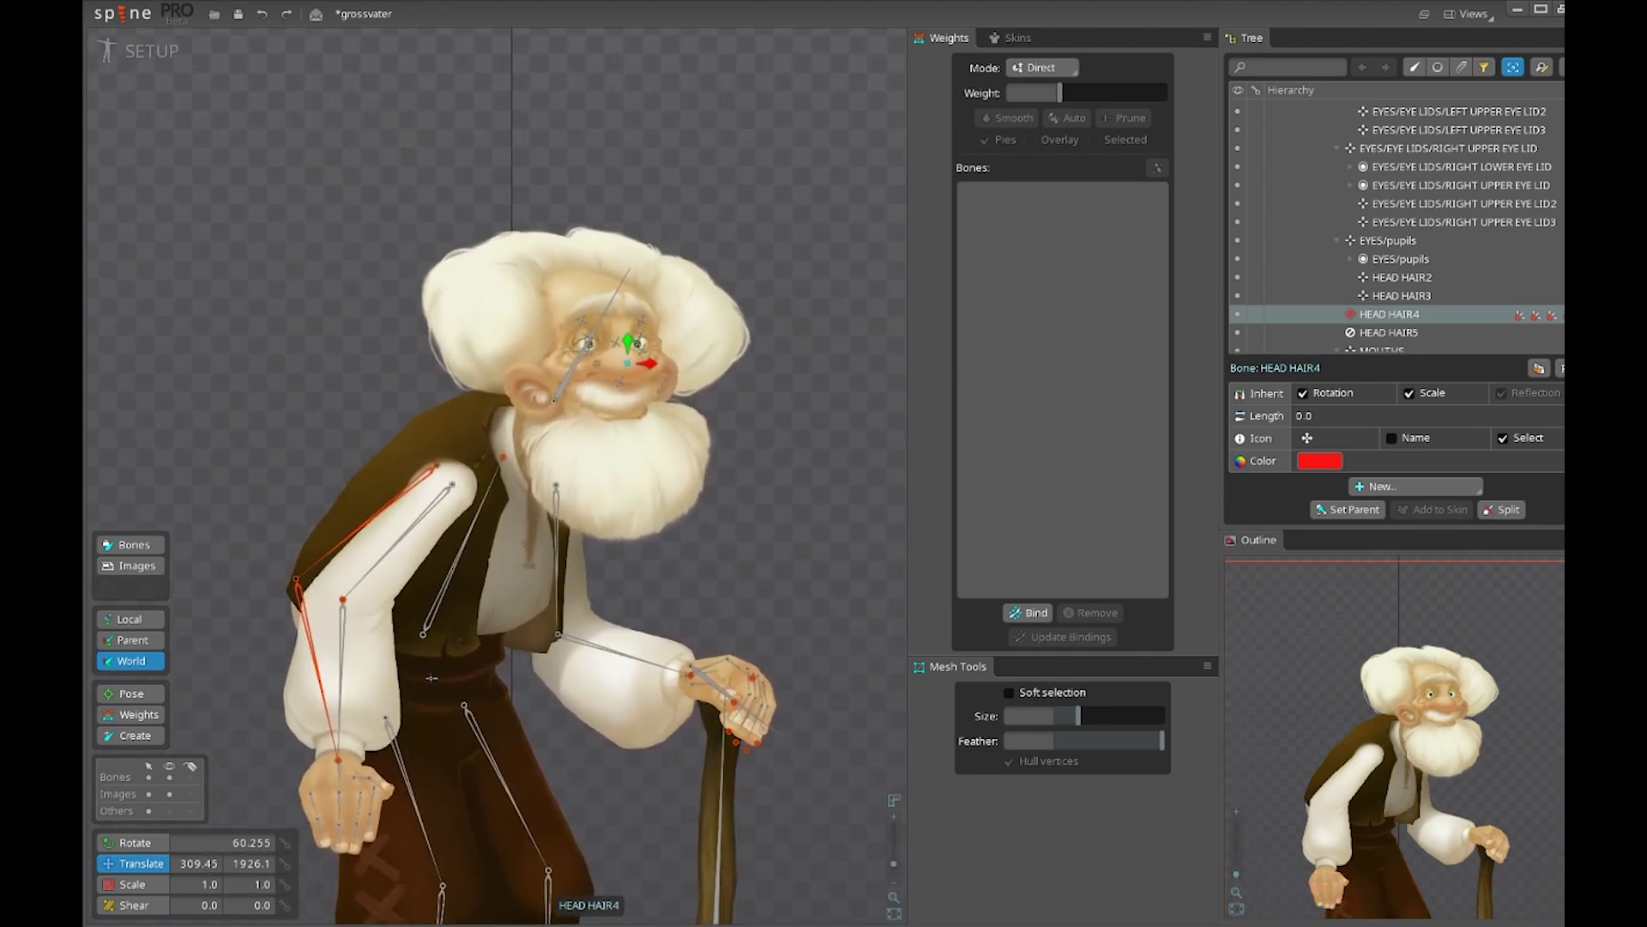